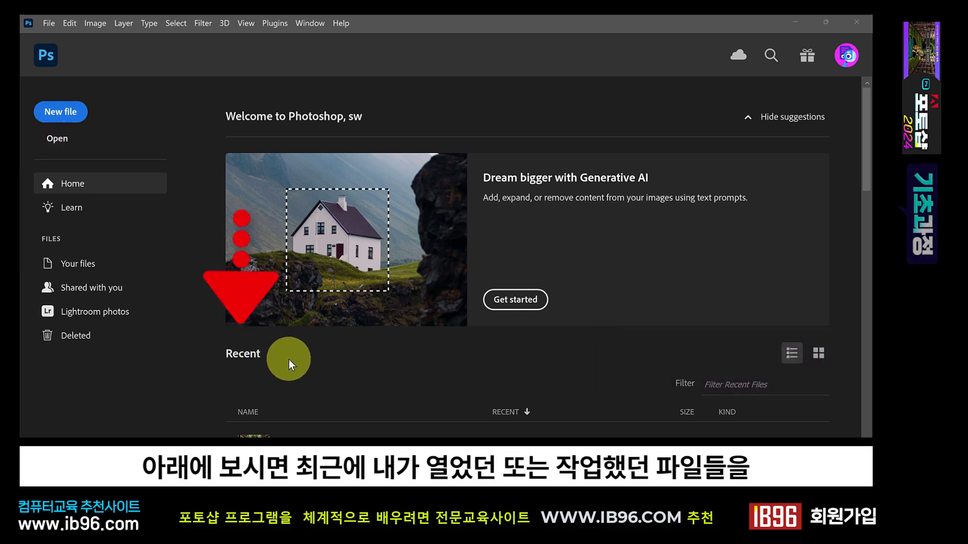
Step: Look through the recent files listed on the home screen
scroll(323, 362, down, 10)
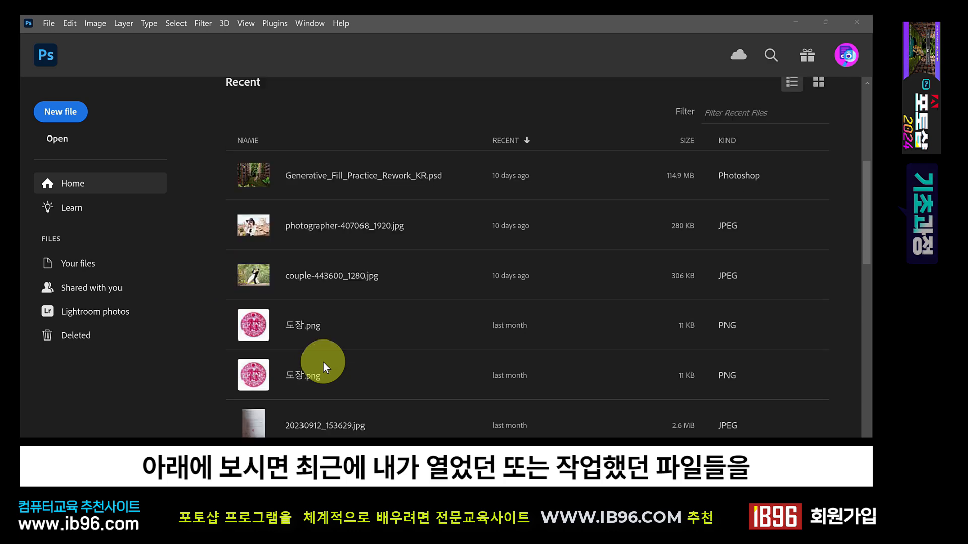
scroll(323, 362, down, 4)
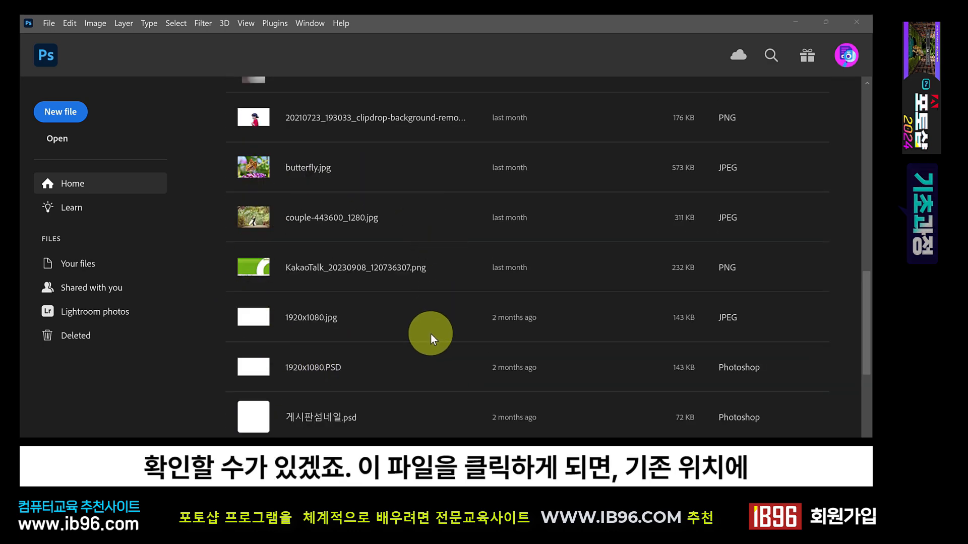
scroll(431, 335, up, 10)
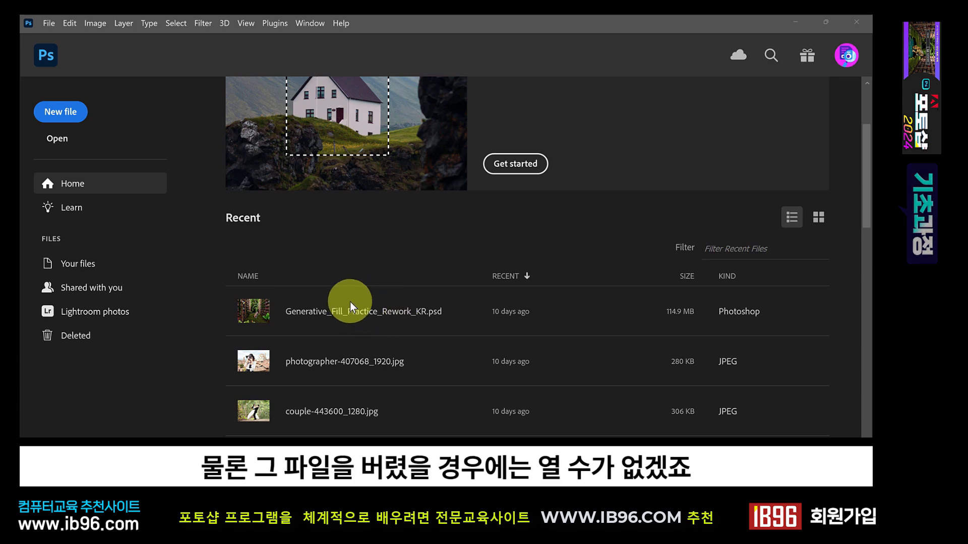
scroll(365, 309, up, 3)
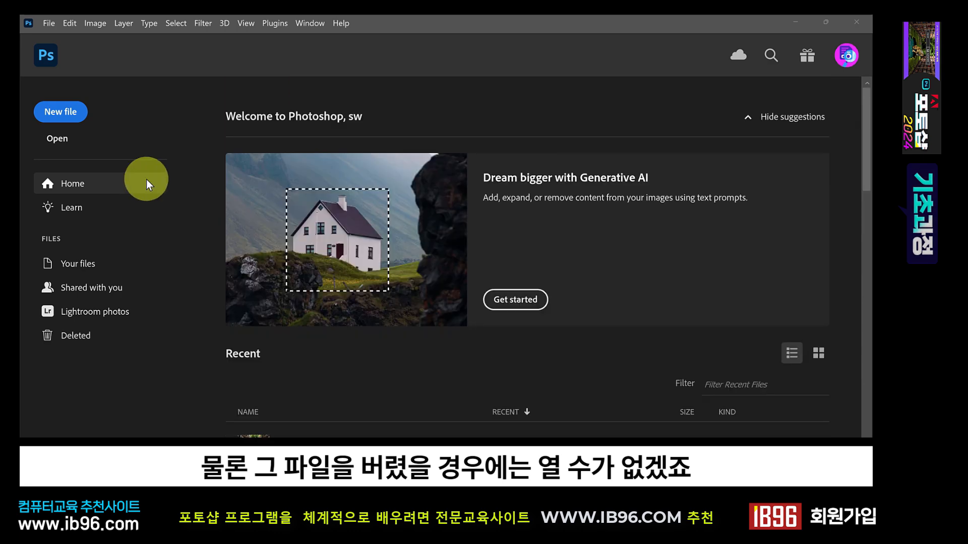
Step: Start a new document and examine the blank presets in the Photo, Print, Web and Film & Video categories
click(70, 115)
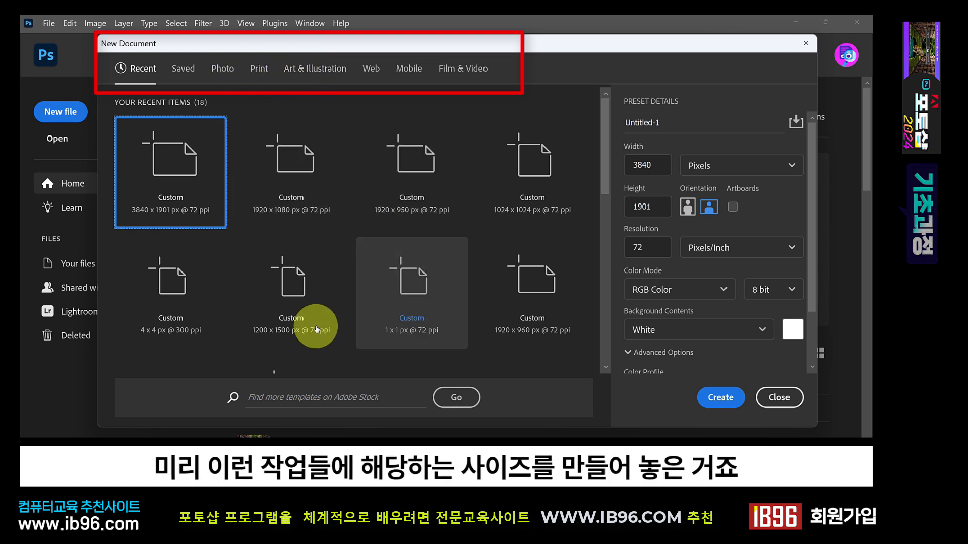
click(231, 72)
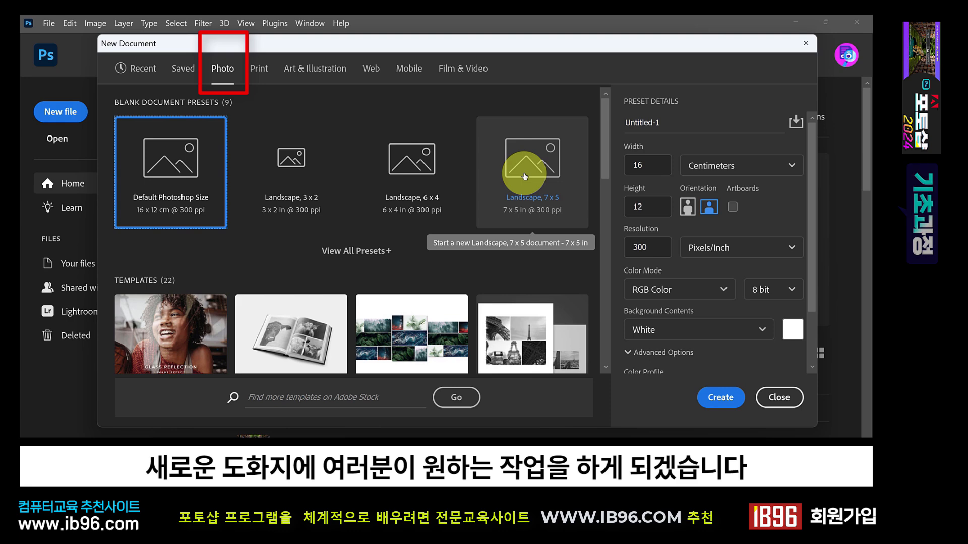
click(257, 71)
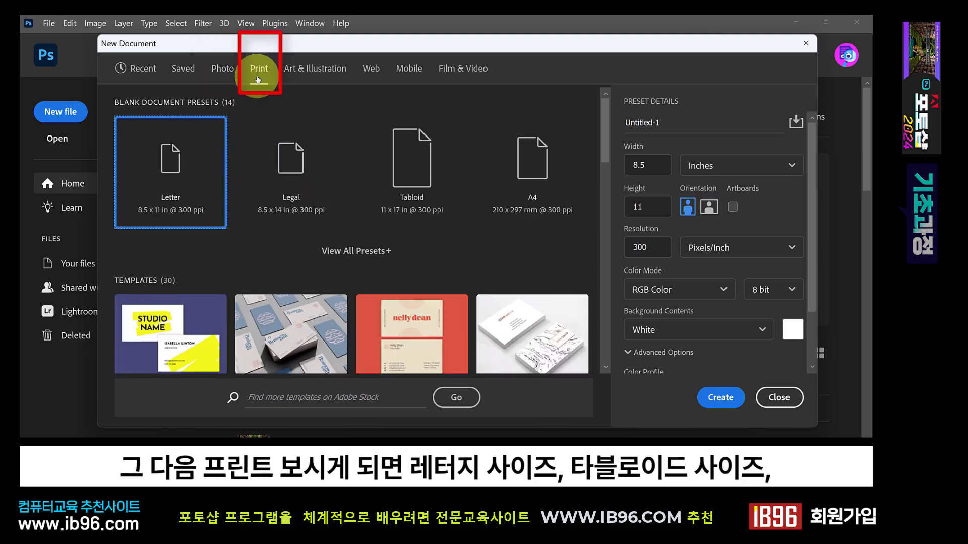
click(178, 185)
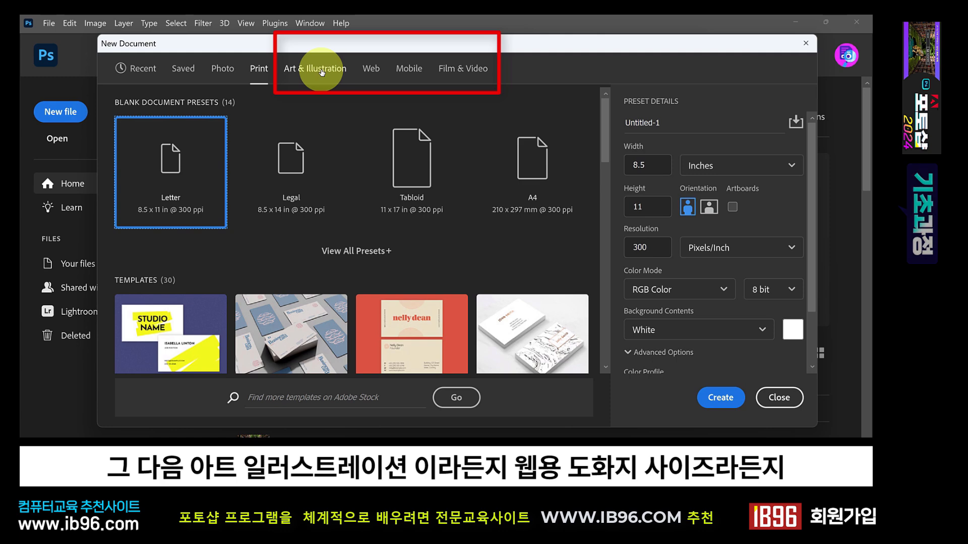
click(372, 70)
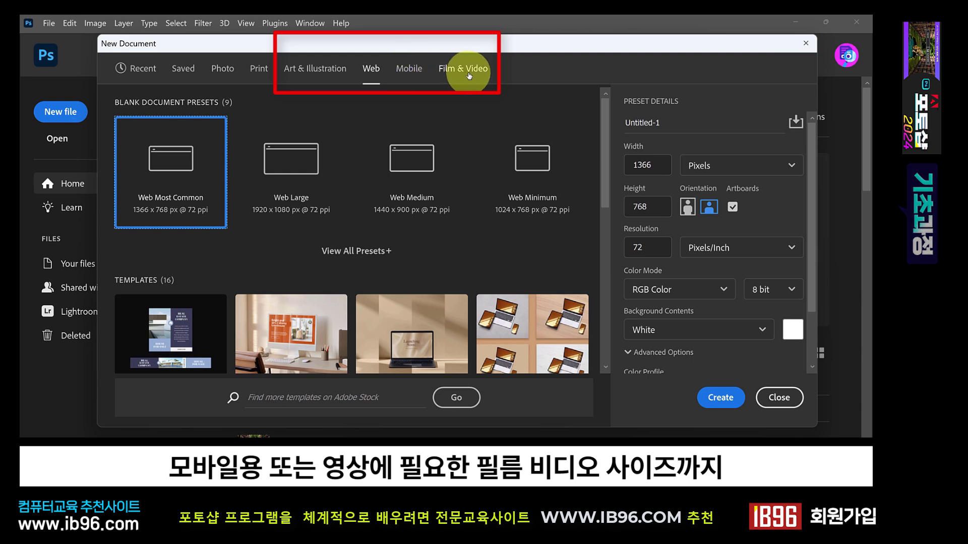
click(469, 75)
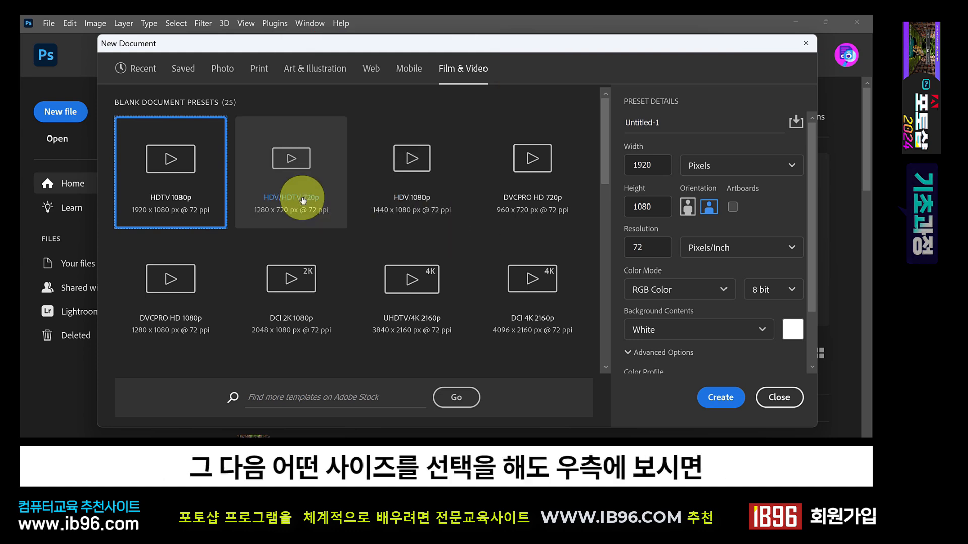
click(285, 174)
click(411, 162)
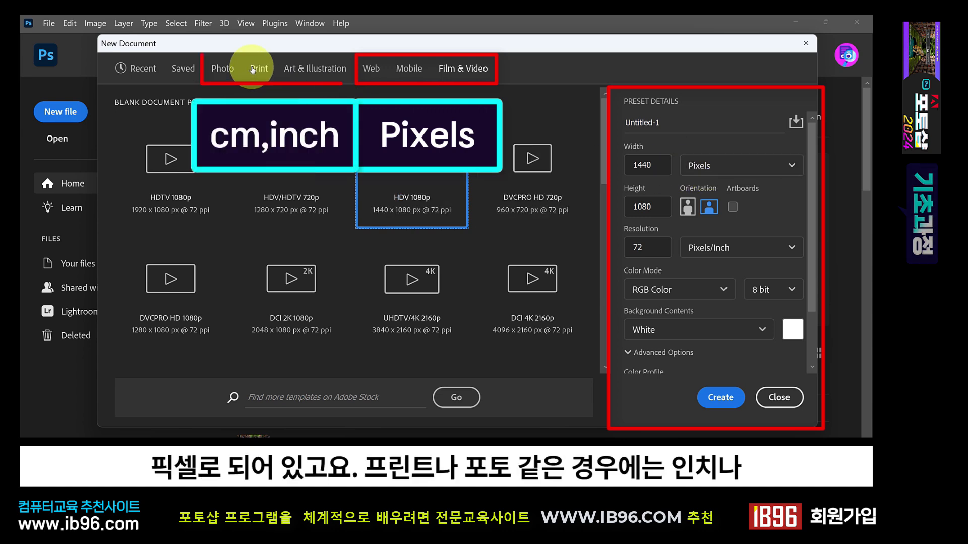
Step: Create a blank document from the Default Photoshop Size photo preset, 16 x 12 cm at 300 ppi
click(222, 69)
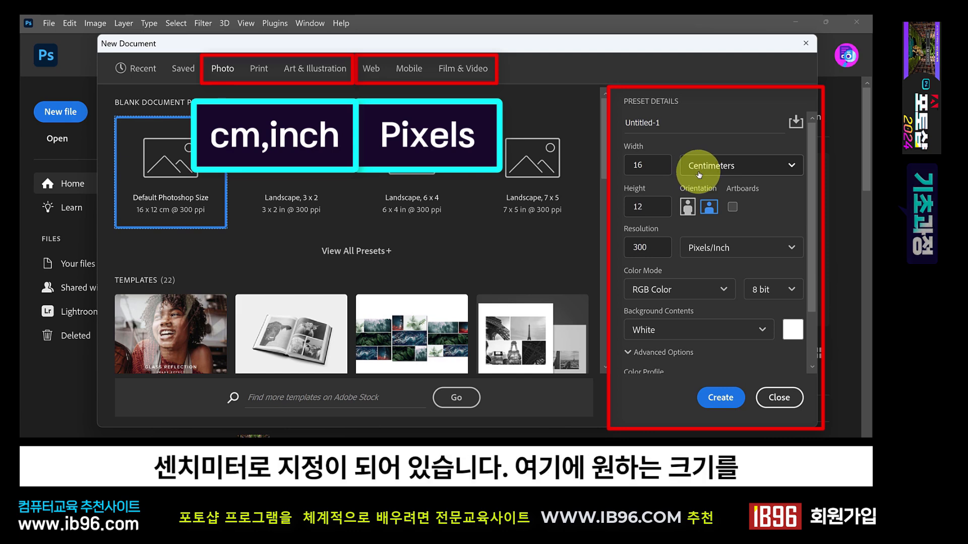
click(656, 163)
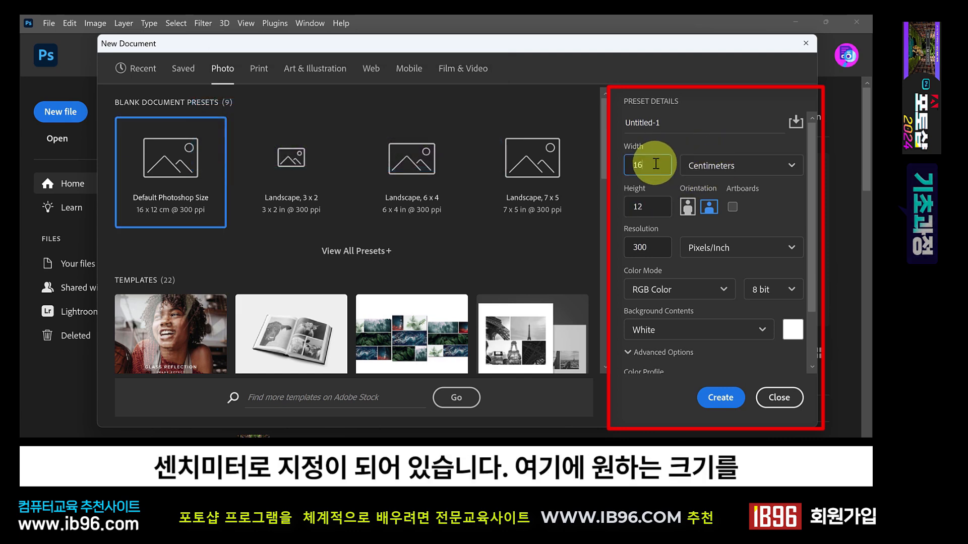
double_click(630, 207)
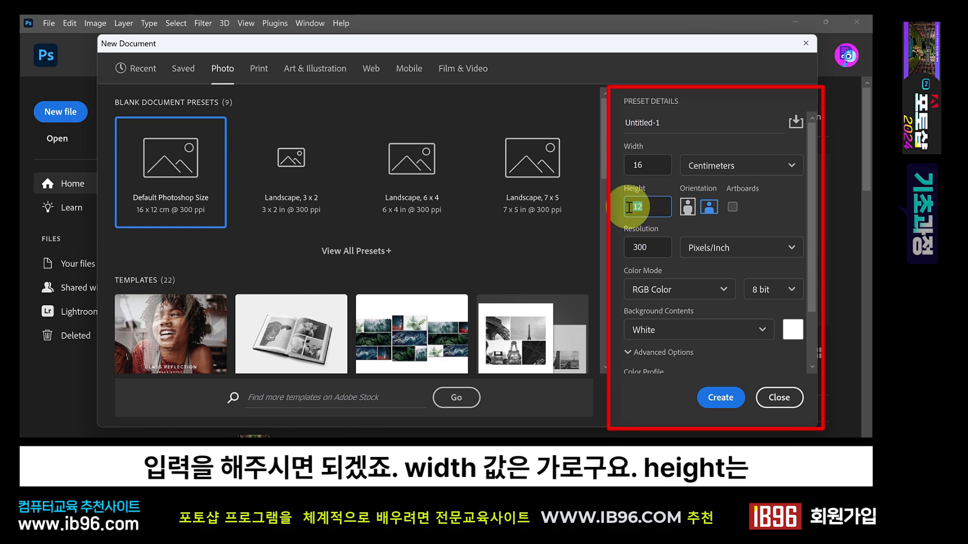
double_click(628, 166)
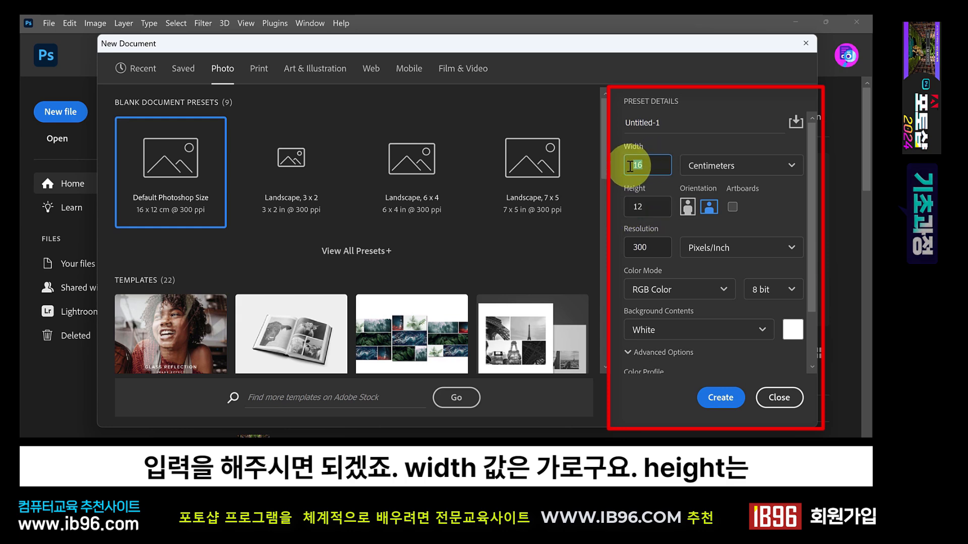
double_click(628, 207)
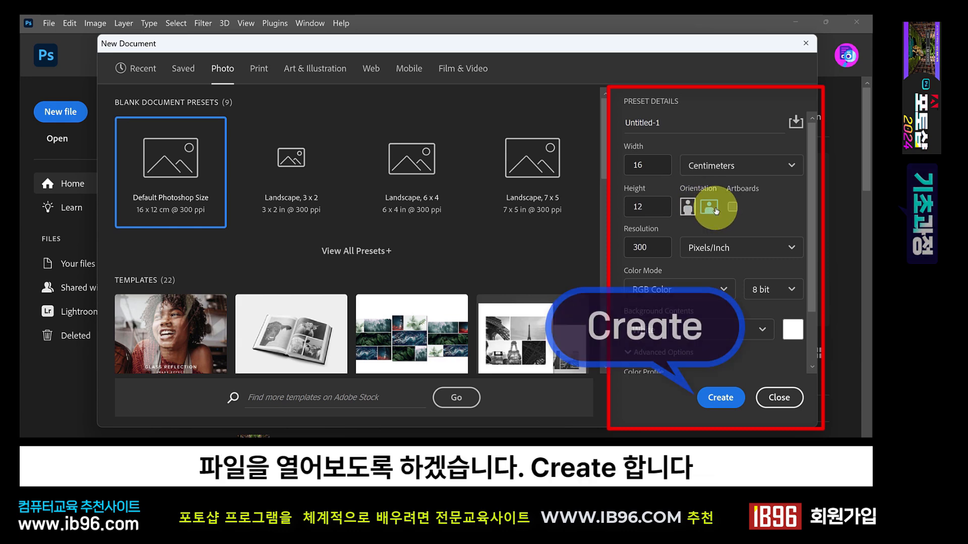
click(727, 400)
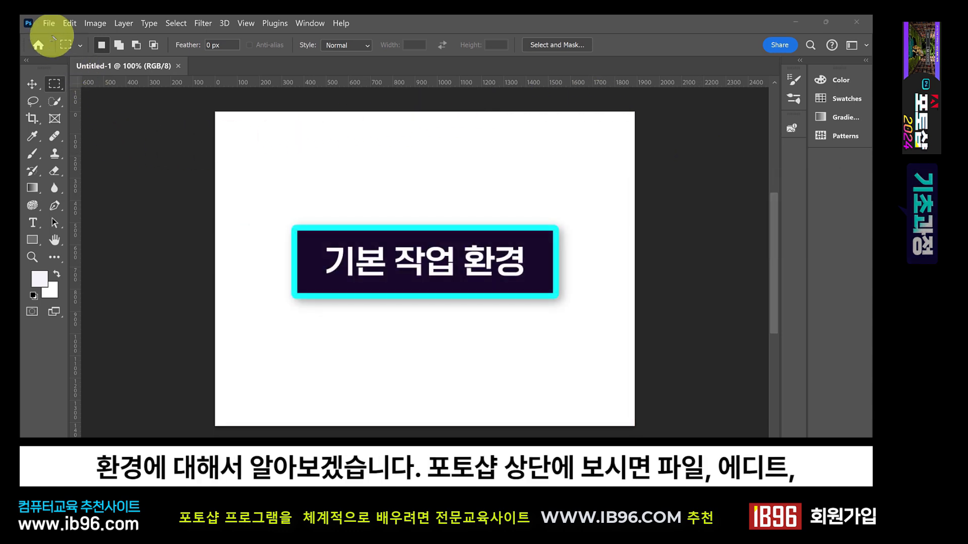
mouse_move(33, 15)
mouse_down()
mouse_move(443, 26)
mouse_move(412, 34)
mouse_up()
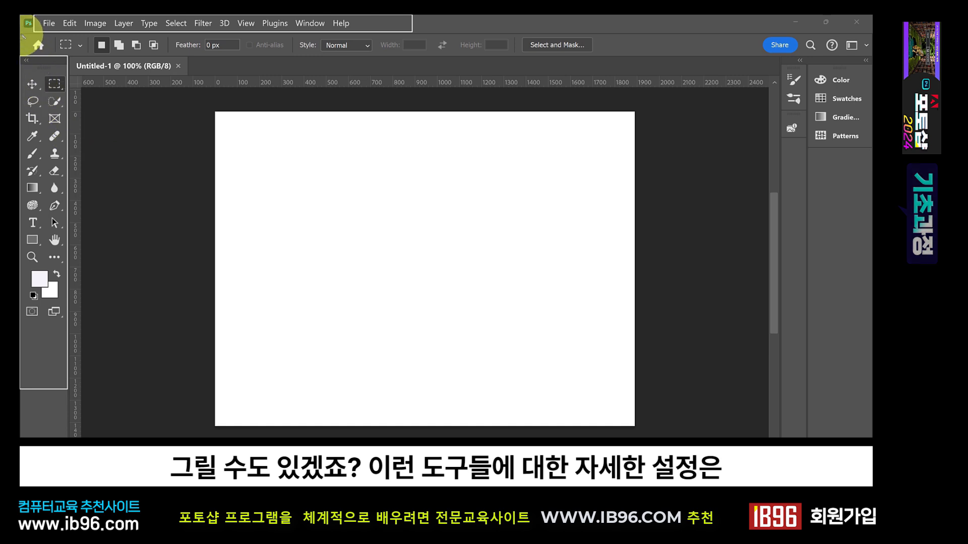
mouse_move(22, 34)
mouse_down()
mouse_move(643, 46)
mouse_move(650, 56)
mouse_up()
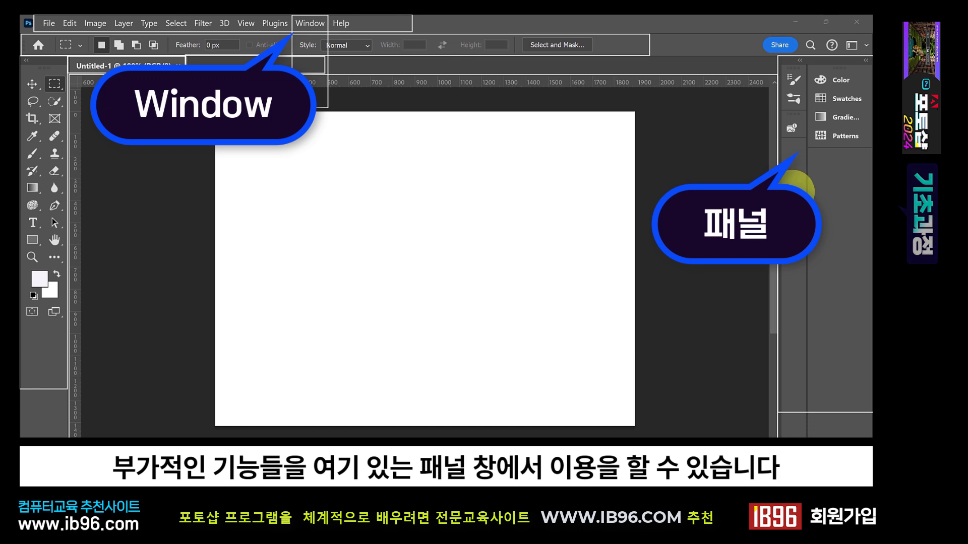
Step: Show the Character panel and collapse it to an icon
click(311, 24)
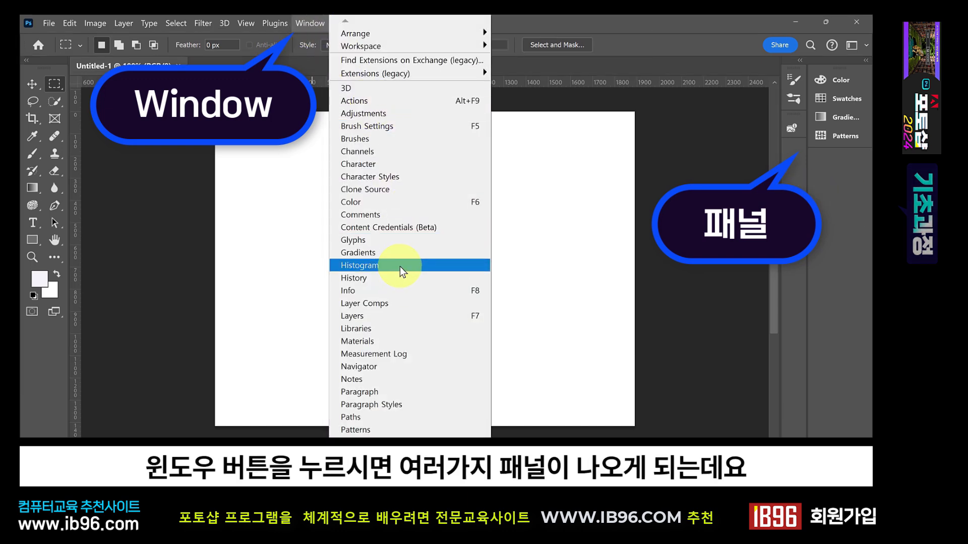
click(391, 166)
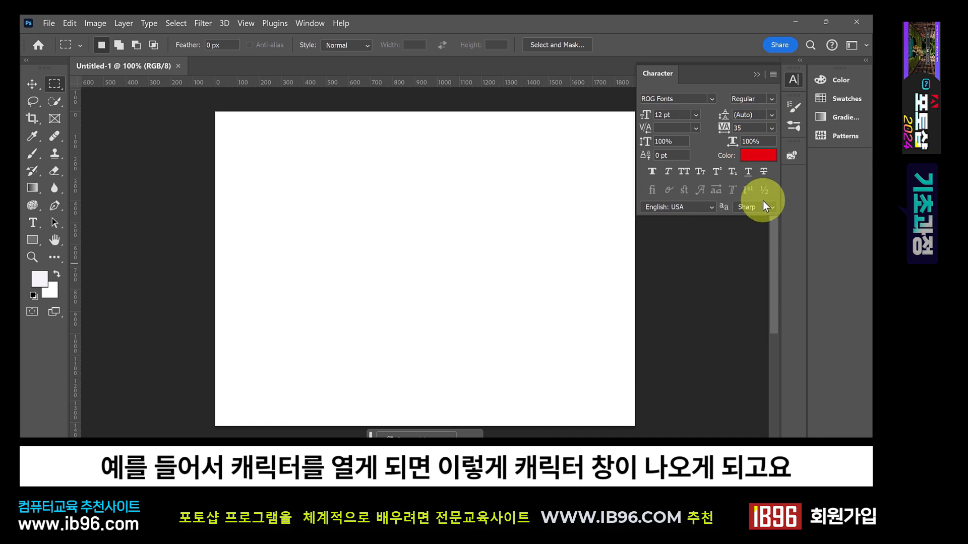
click(756, 74)
Step: Show the Materials panel and collapse it to an icon
click(310, 23)
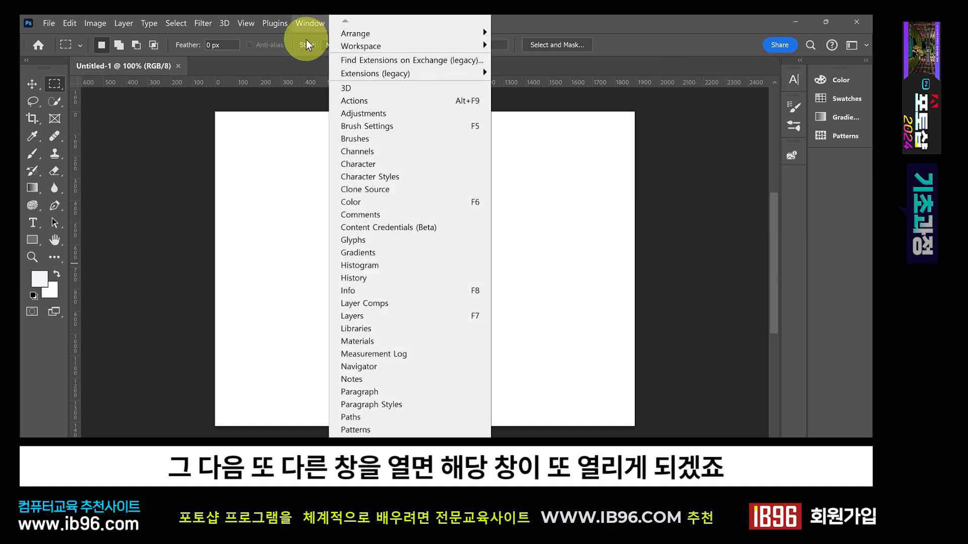
click(358, 341)
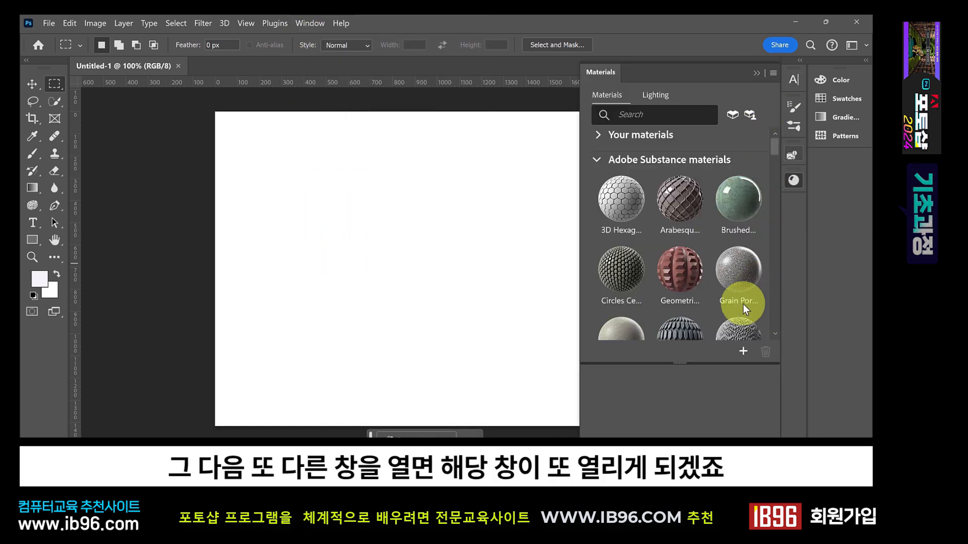
click(756, 76)
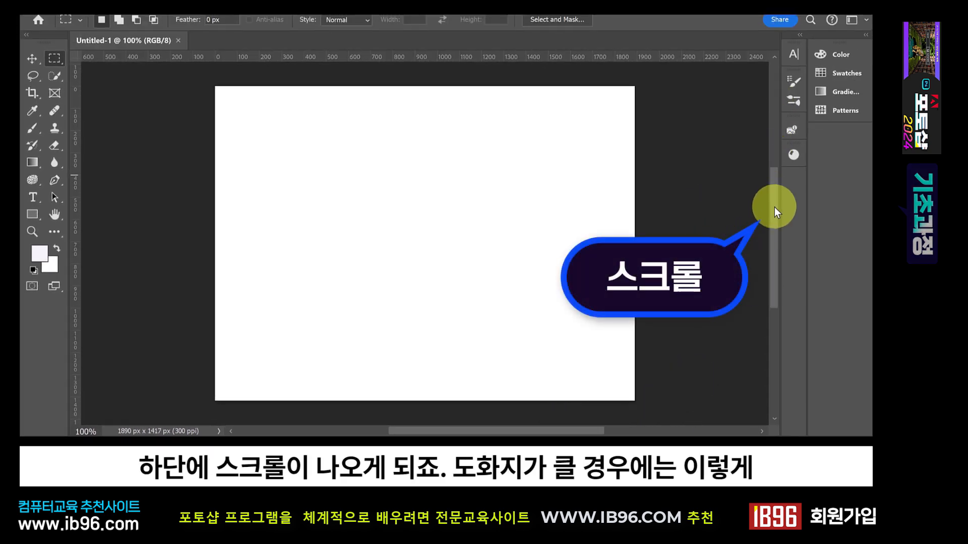
Step: Pan the view of the blank canvas vertically and horizontally, including with the temporary Hand tool
mouse_move(776, 185)
mouse_down()
mouse_move(777, 108)
mouse_move(775, 192)
mouse_move(773, 141)
mouse_move(764, 196)
mouse_up()
mouse_move(588, 433)
mouse_down()
mouse_move(648, 429)
mouse_move(585, 432)
mouse_move(592, 432)
mouse_up()
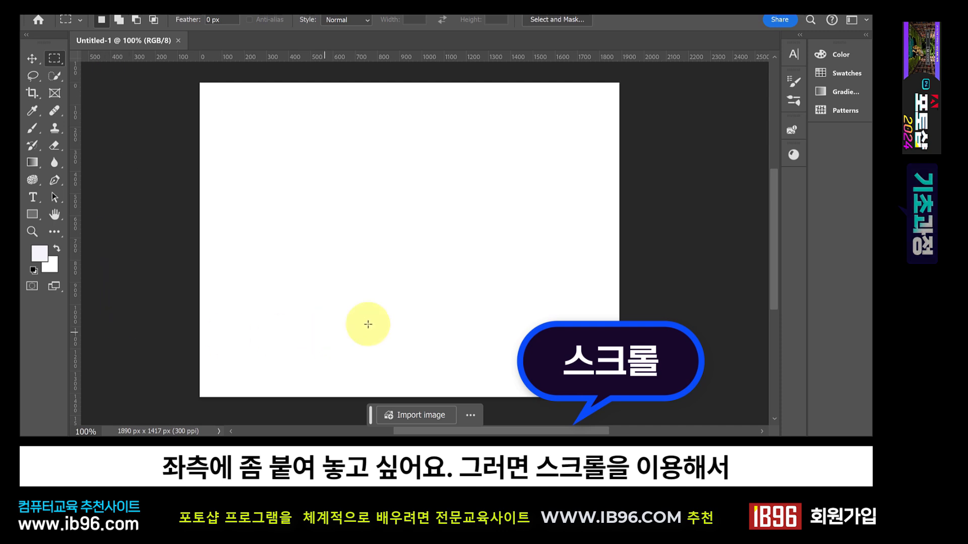
mouse_move(563, 432)
mouse_down()
mouse_move(593, 434)
mouse_move(539, 435)
mouse_move(555, 435)
mouse_up()
key(space)
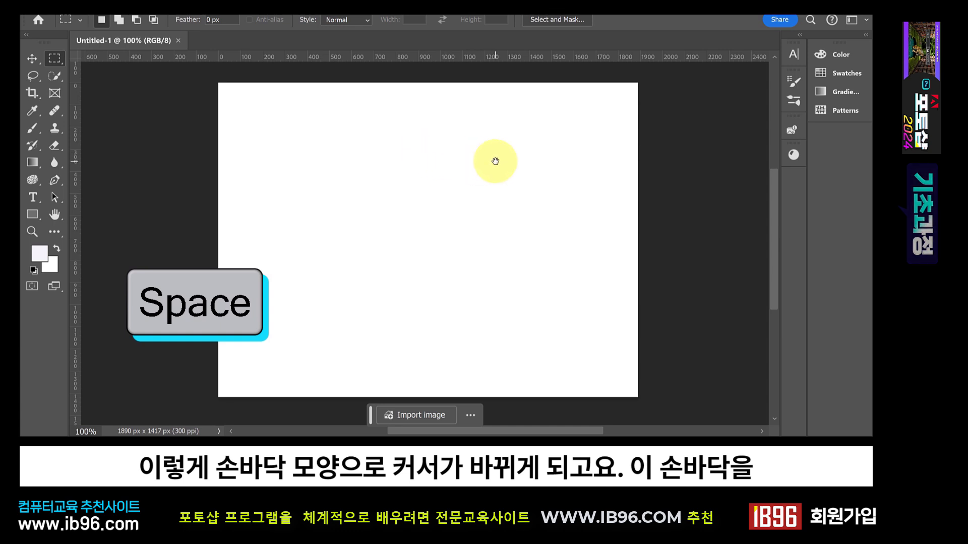
drag(495, 161, 447, 160)
drag(506, 431, 485, 427)
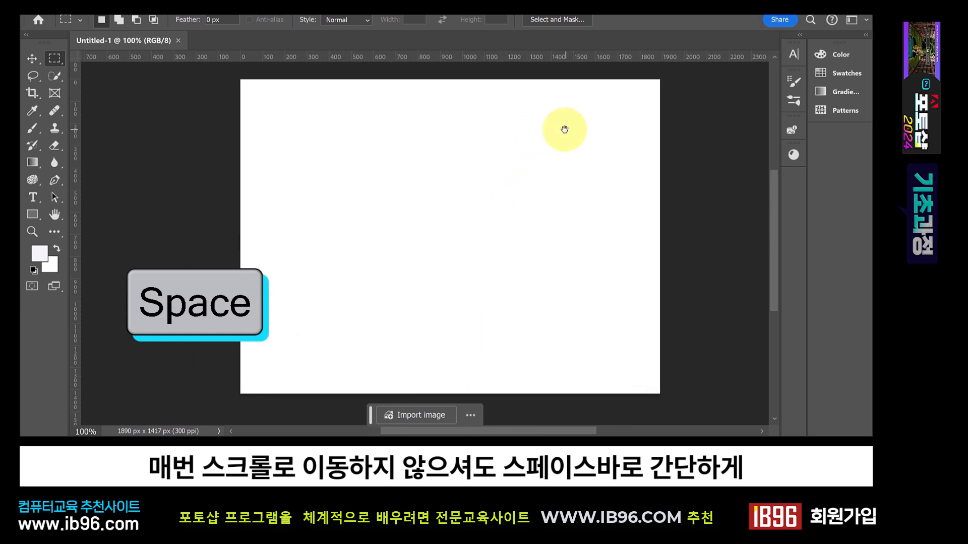
drag(564, 128, 435, 128)
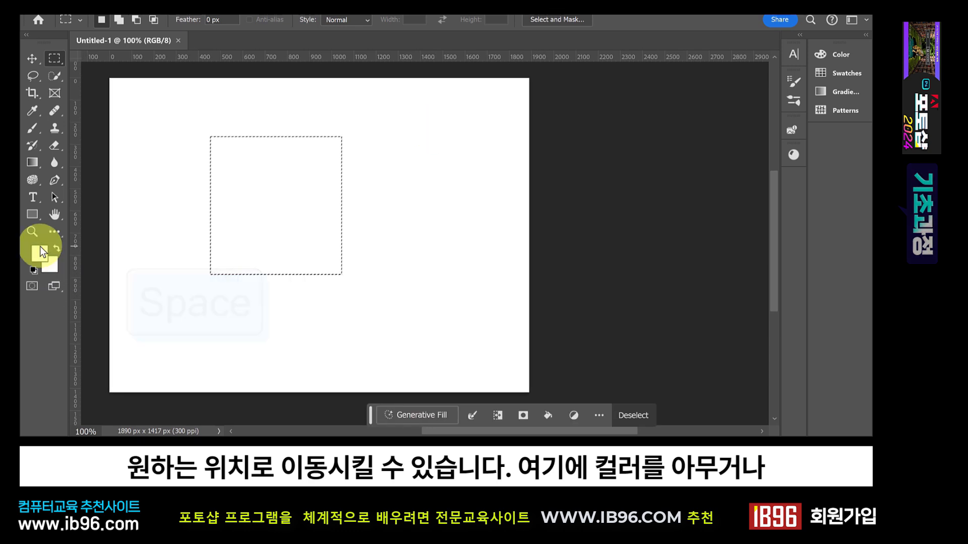
Step: Set the foreground colour to magenta #d71ed7, fill the near-square marquee selection on the canvas with it, and deselect
click(48, 262)
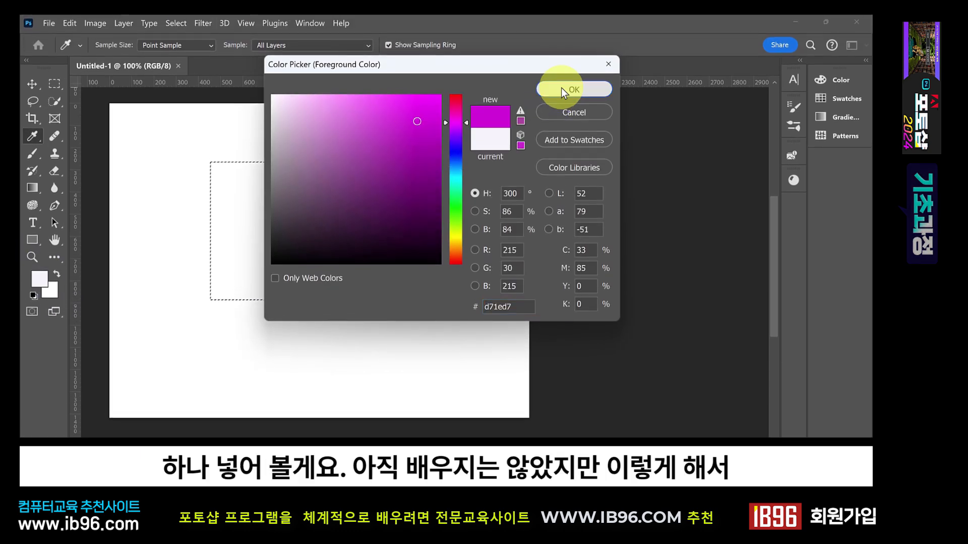
click(560, 89)
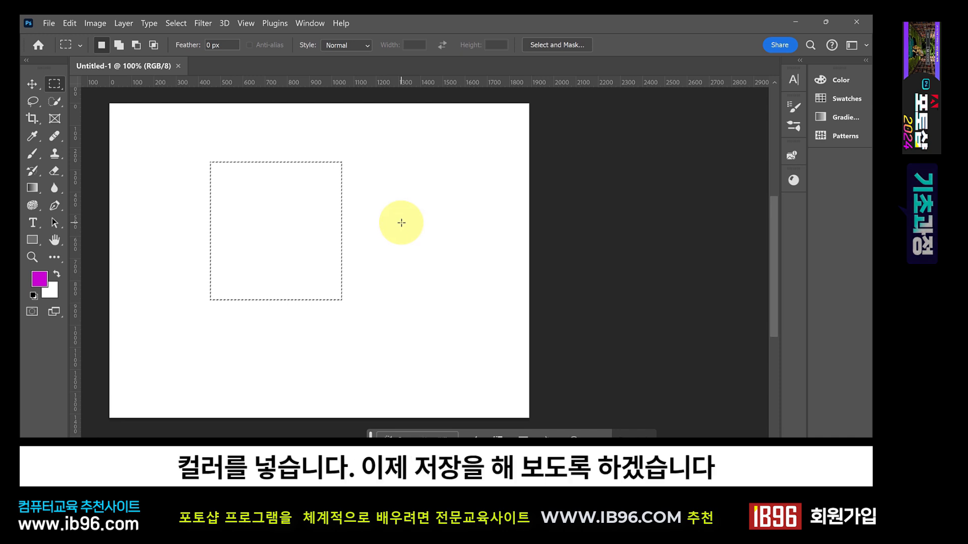
key(alt+BackSpace)
key(ctrl+d)
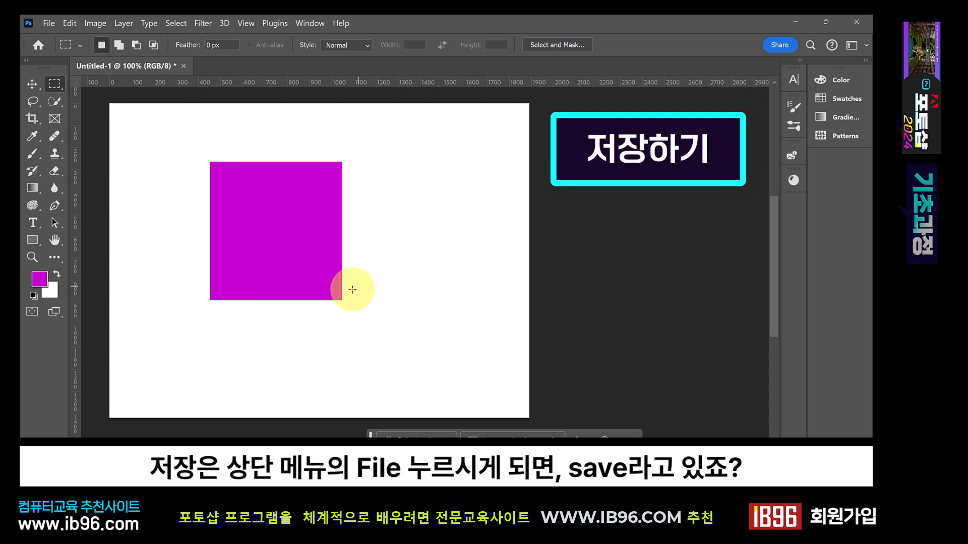
Step: Save the document to the desktop as "sample" in Photoshop (PSD) format
click(48, 25)
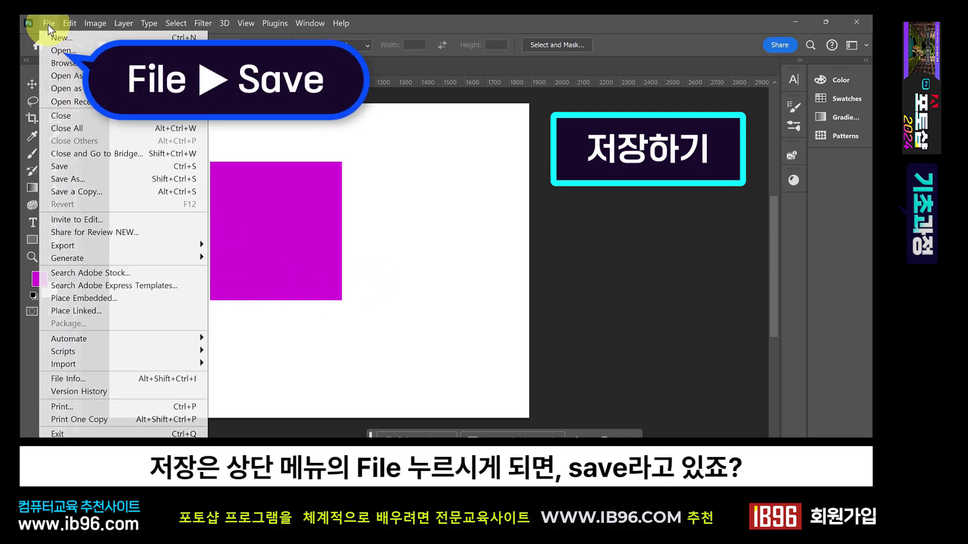
click(68, 165)
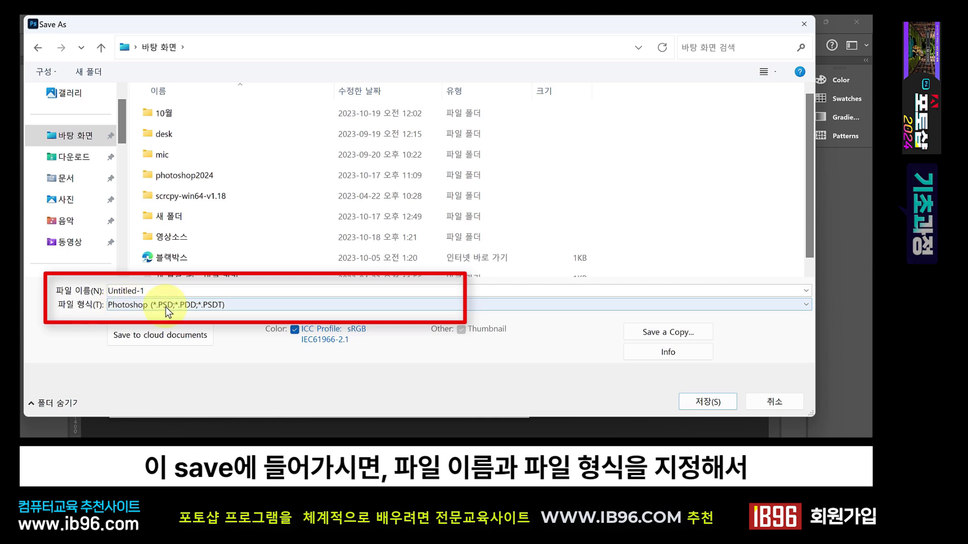
click(141, 291)
text(sample)
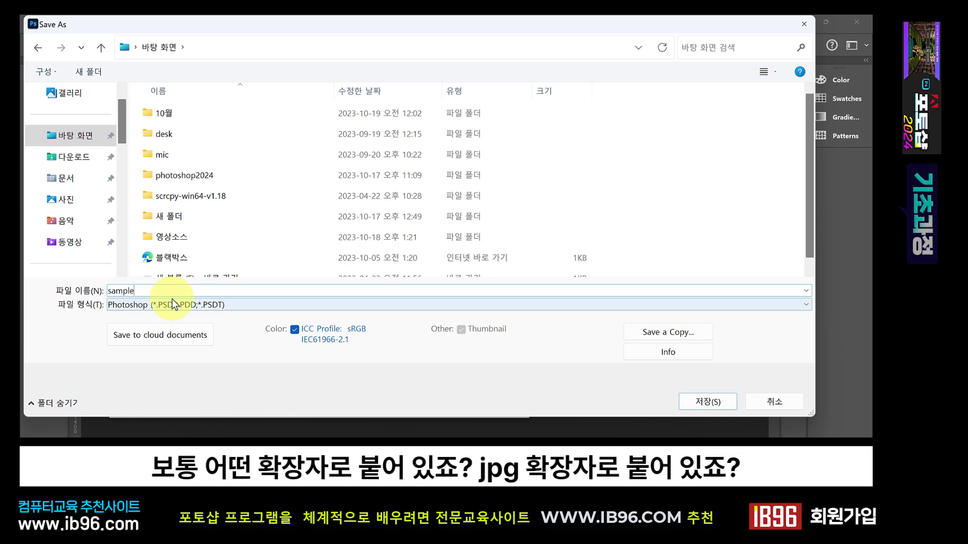
click(243, 305)
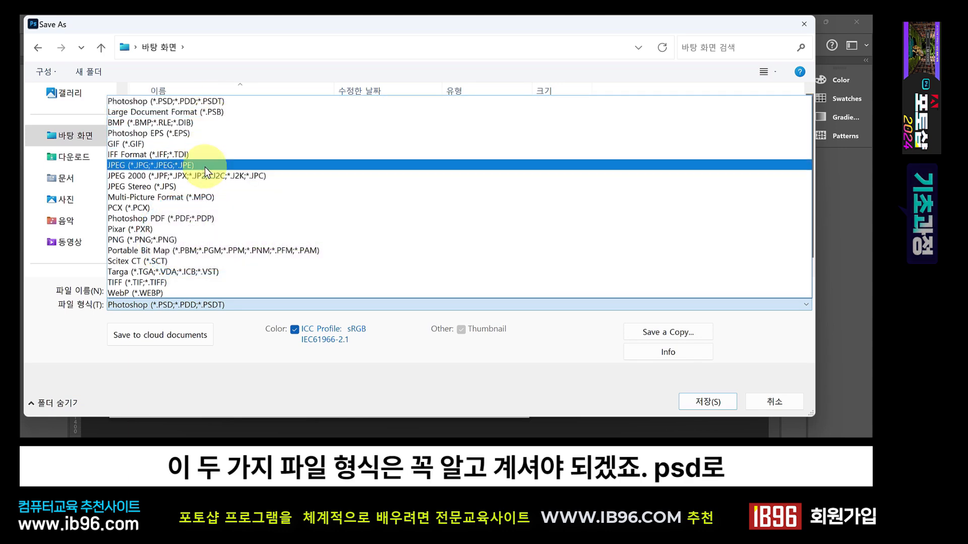
click(159, 104)
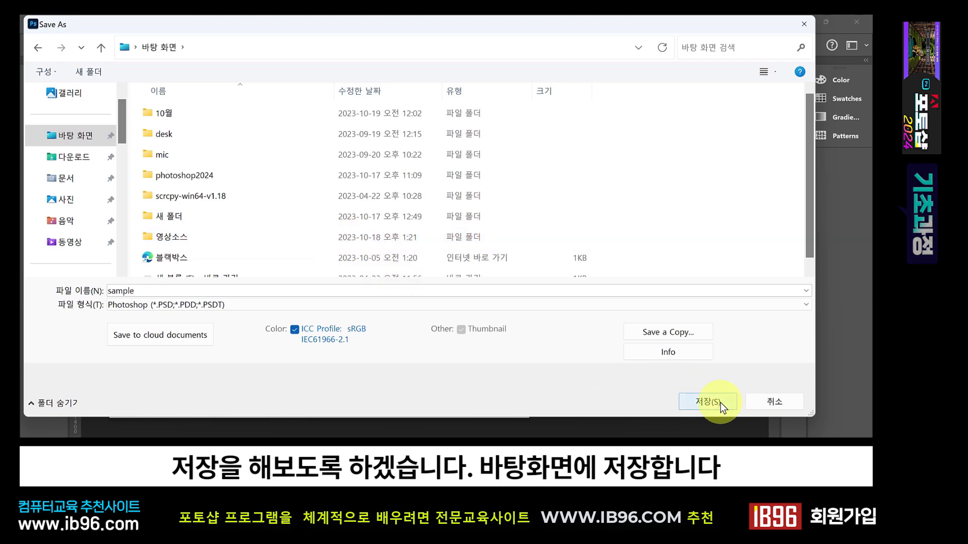
click(71, 138)
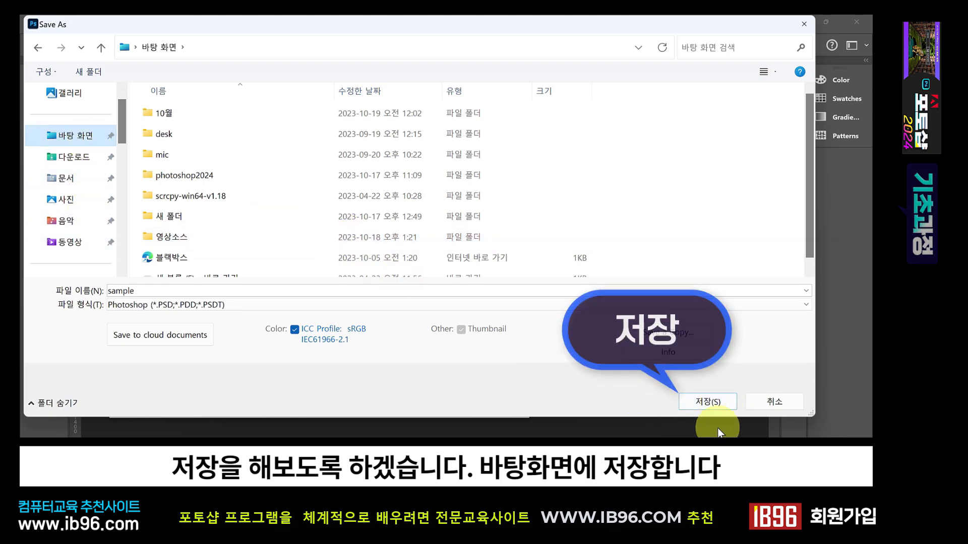
click(713, 404)
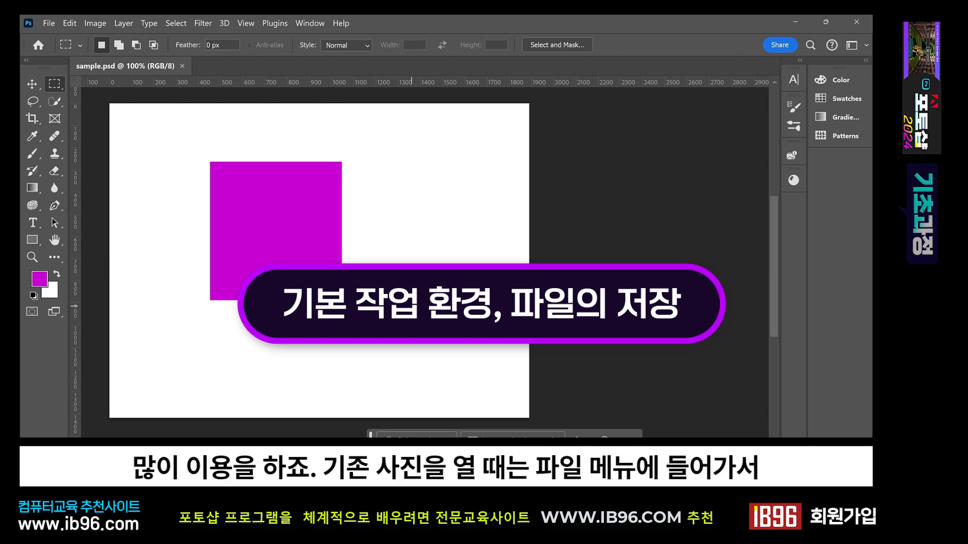
Step: Open the existing photo 20210409_154237 from the 강좌사진&사운드 folder
click(48, 22)
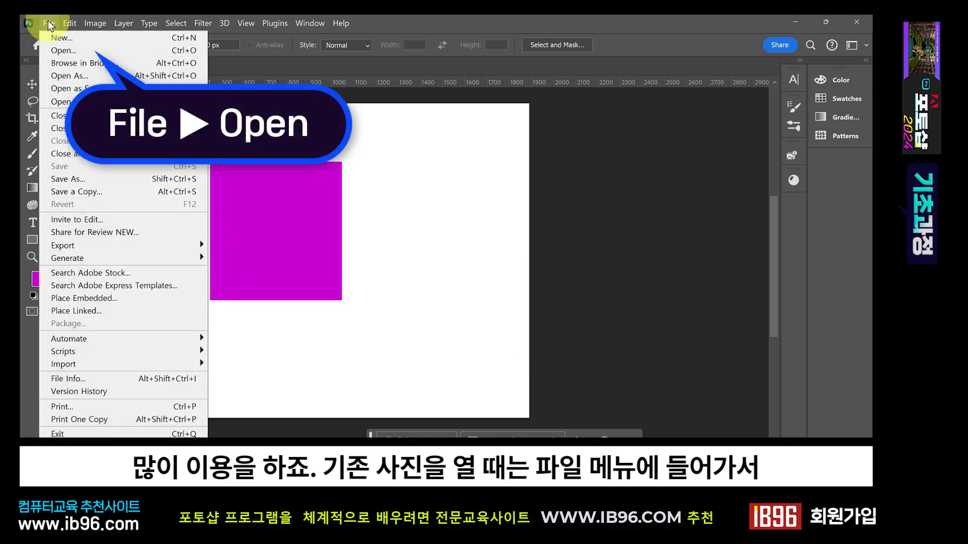
click(90, 51)
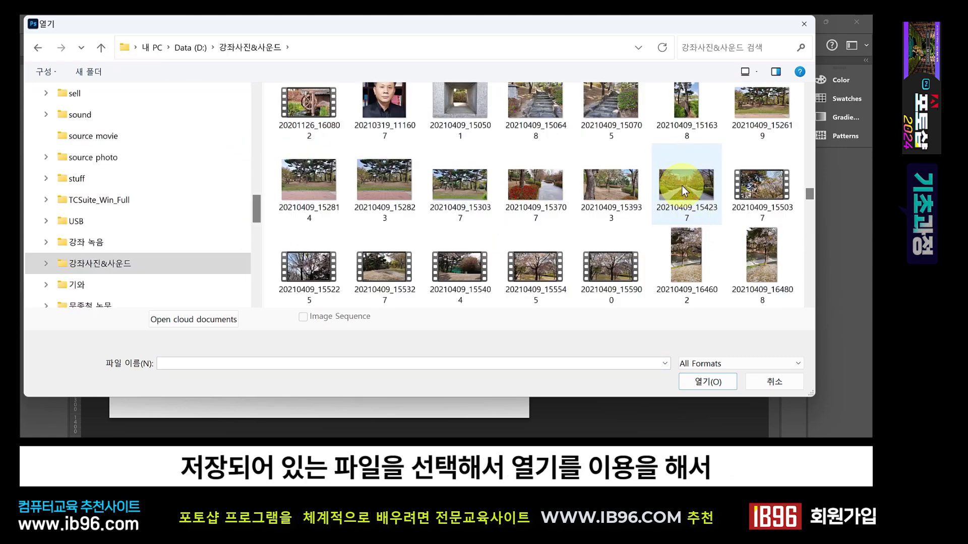
click(681, 186)
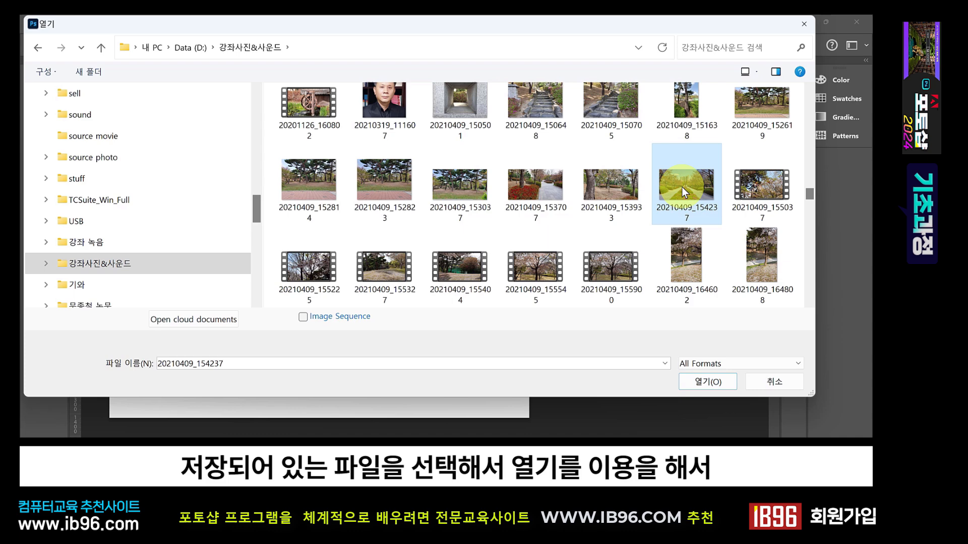
click(703, 382)
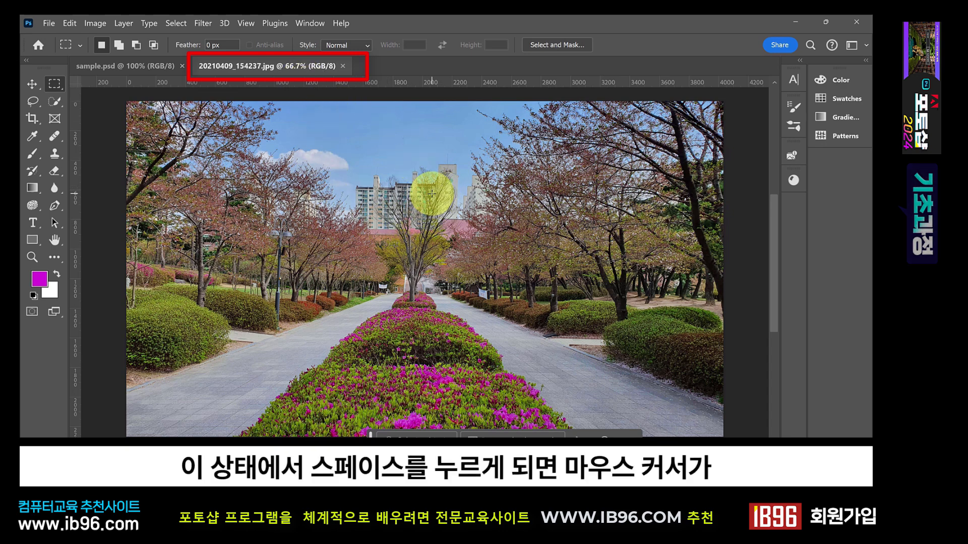
Step: Pan the tree-lined path photo around the workspace with the temporary Hand tool and bring it back into view
key(space)
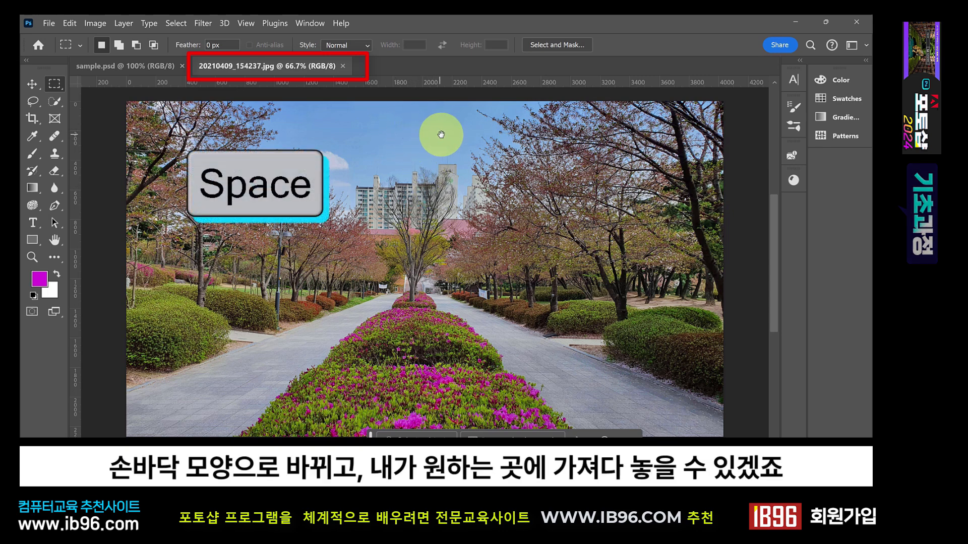
drag(449, 140, 413, 130)
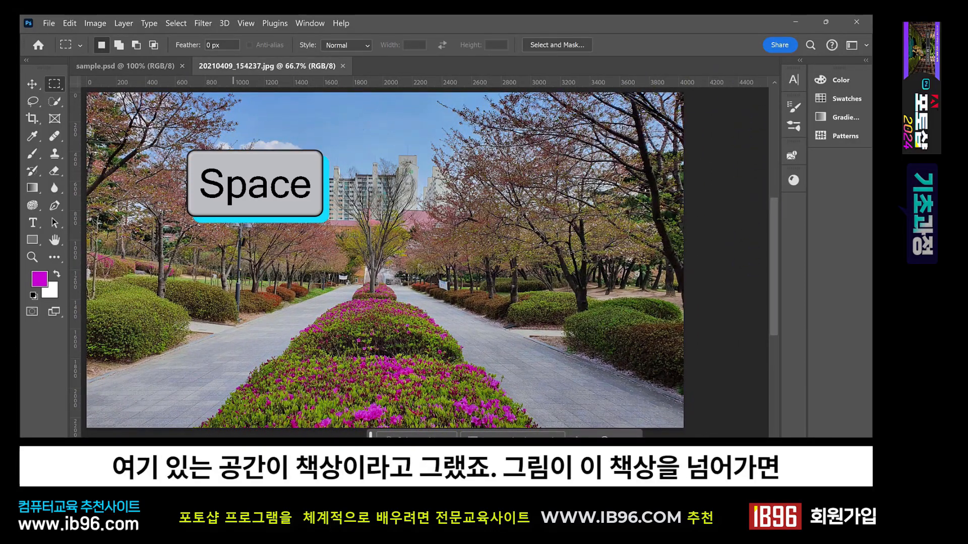
drag(569, 300, 565, 208)
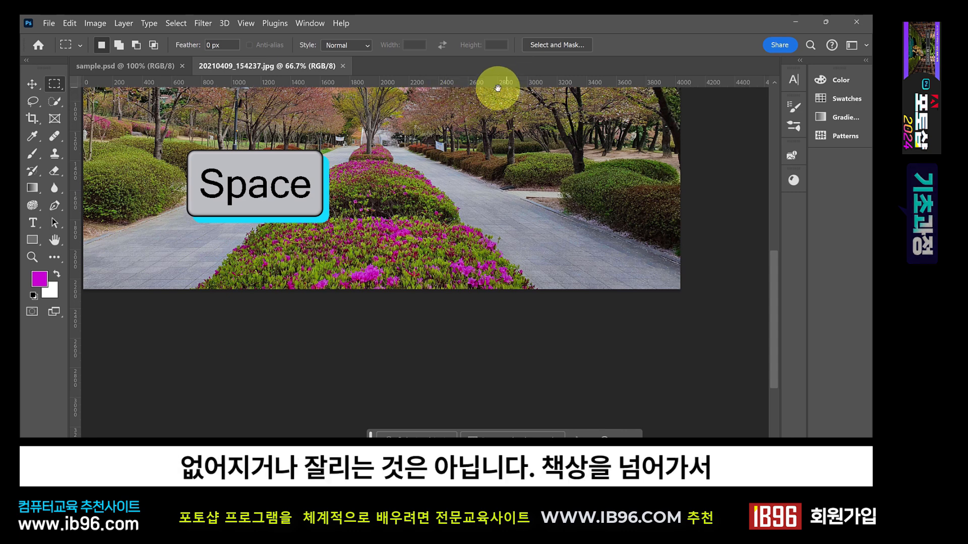
key(space)
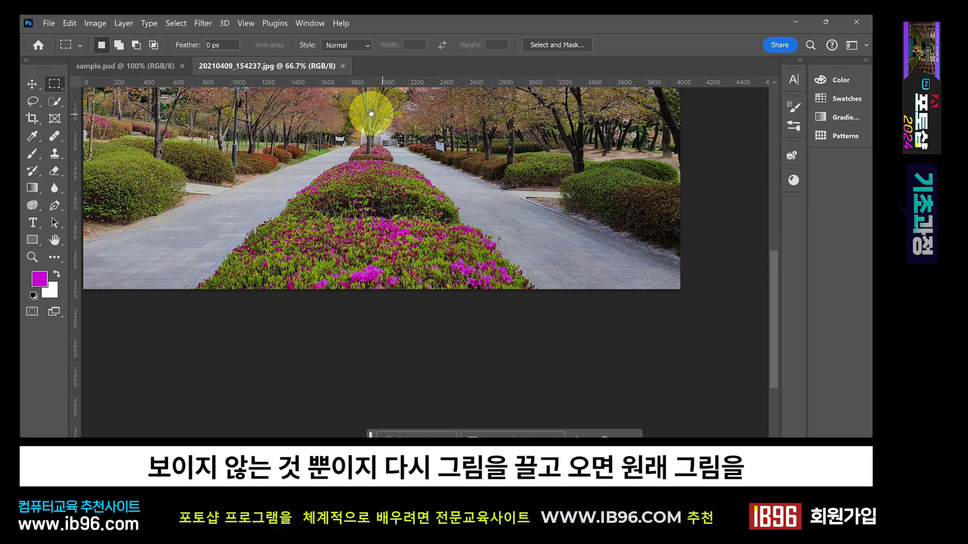
key(space)
drag(369, 112, 385, 261)
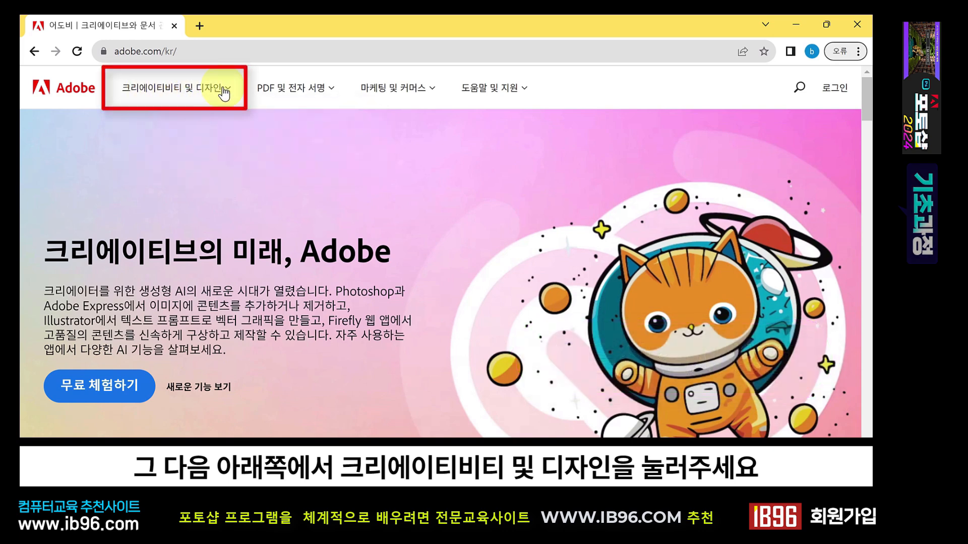
Step: On the Adobe website in the browser, open the Photoshop product page and go to its plan comparison
click(230, 93)
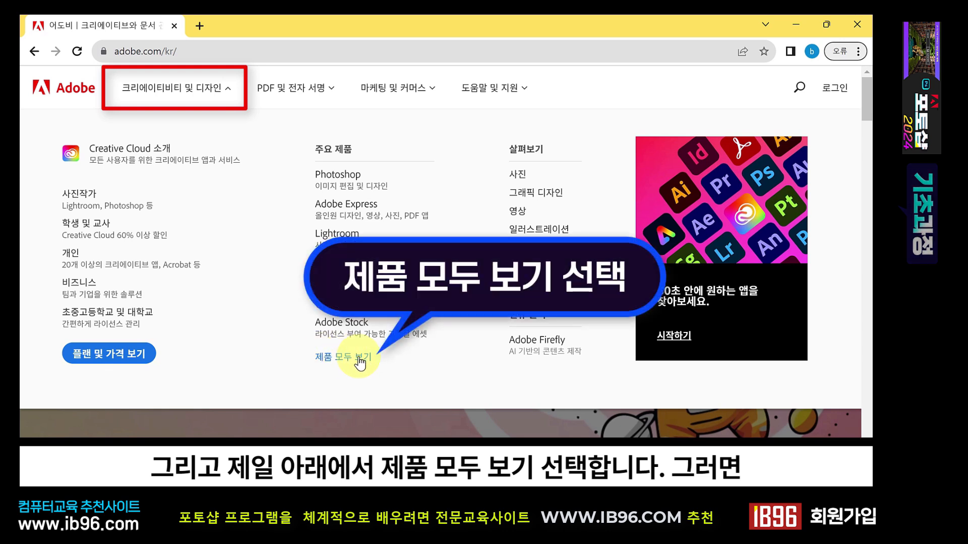
click(352, 178)
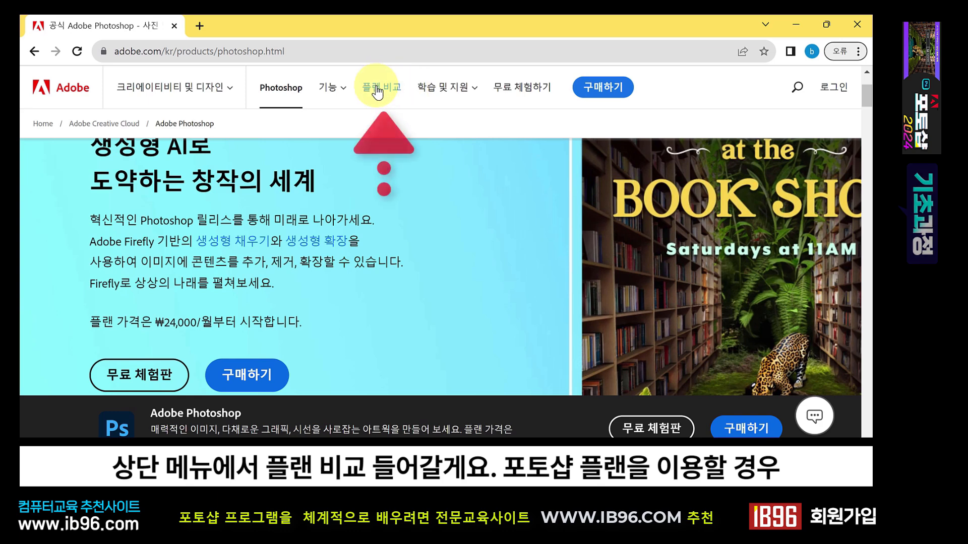
click(377, 90)
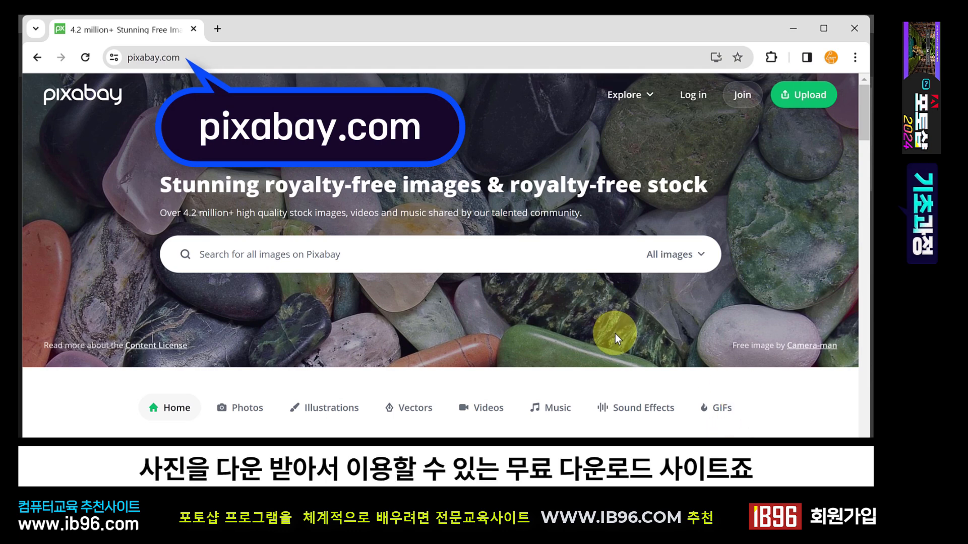
Step: Search Pixabay for "food" and open the royalty-free photo of five plates on a dark background
click(380, 253)
text(f)
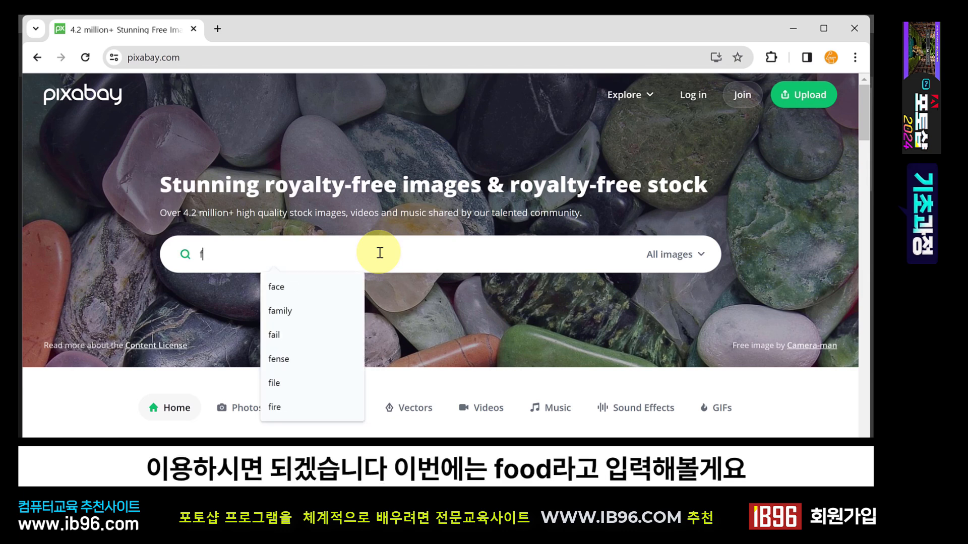
text(ood)
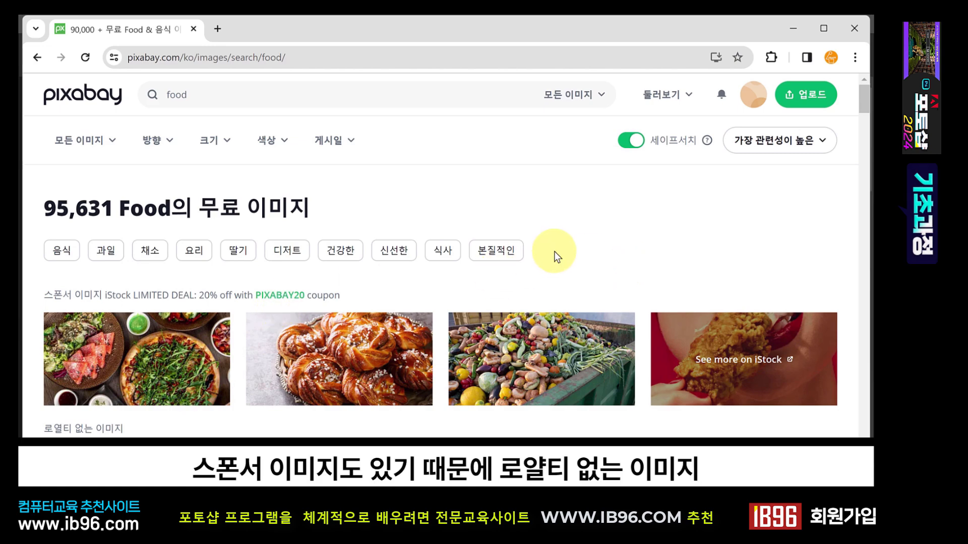
scroll(555, 252, down, 5)
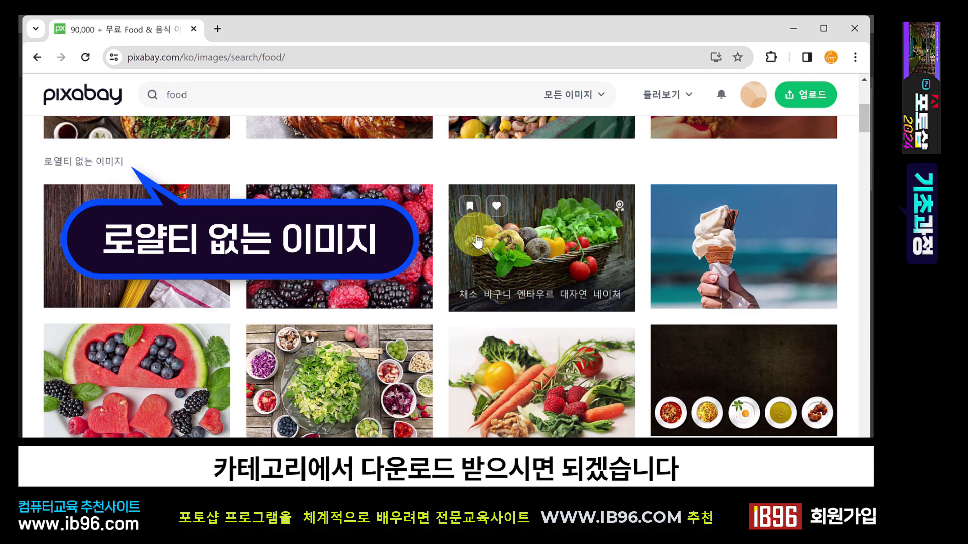
scroll(776, 323, down, 1)
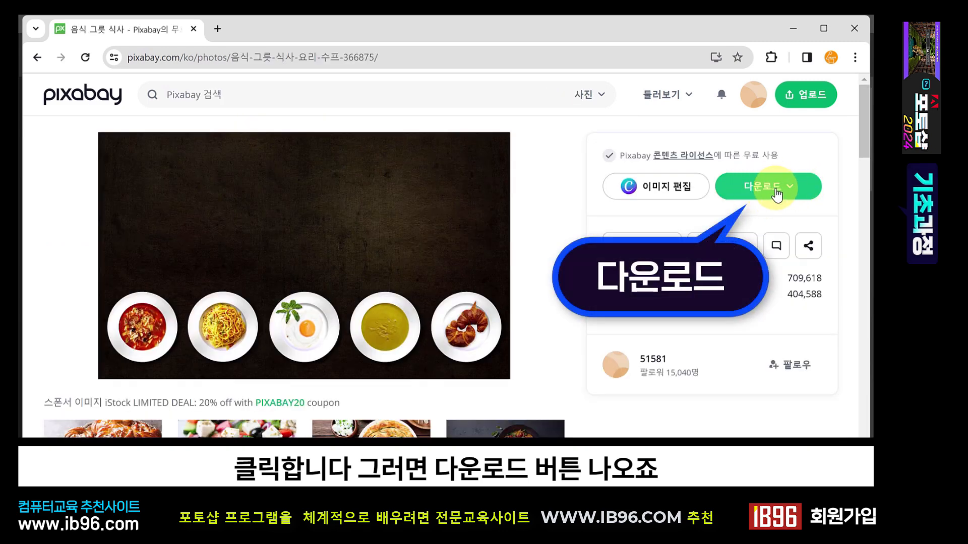
Step: Download the five-plates photo as a JPG at 1920×1152
click(790, 191)
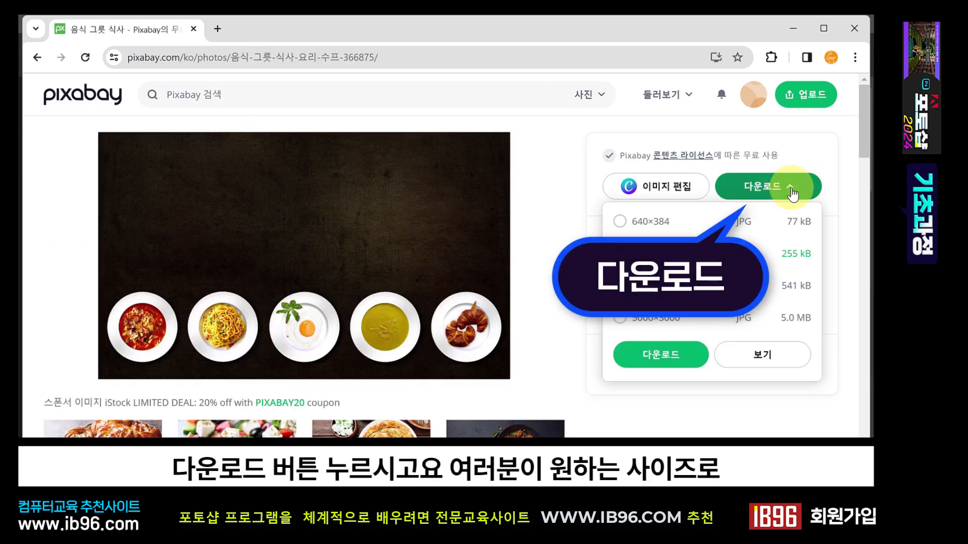
click(669, 285)
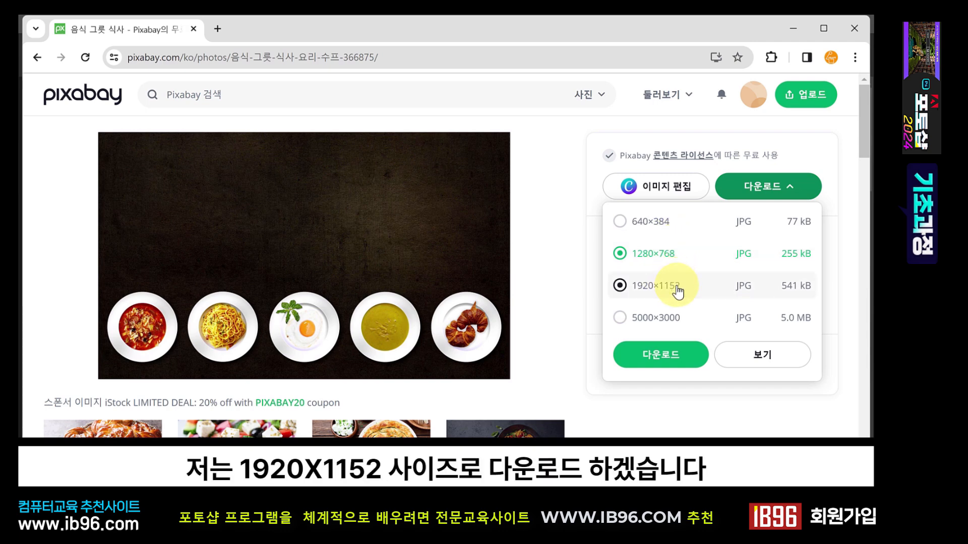
click(677, 290)
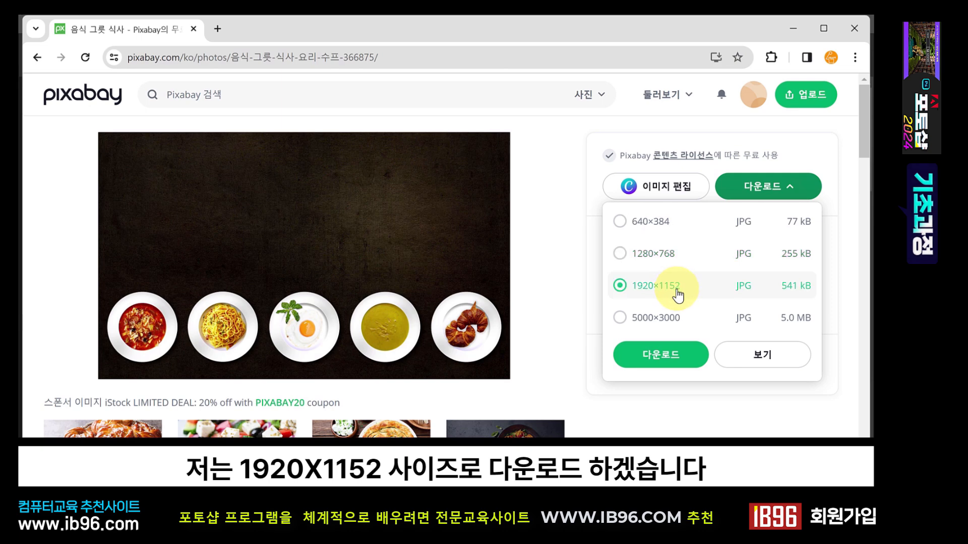
click(670, 359)
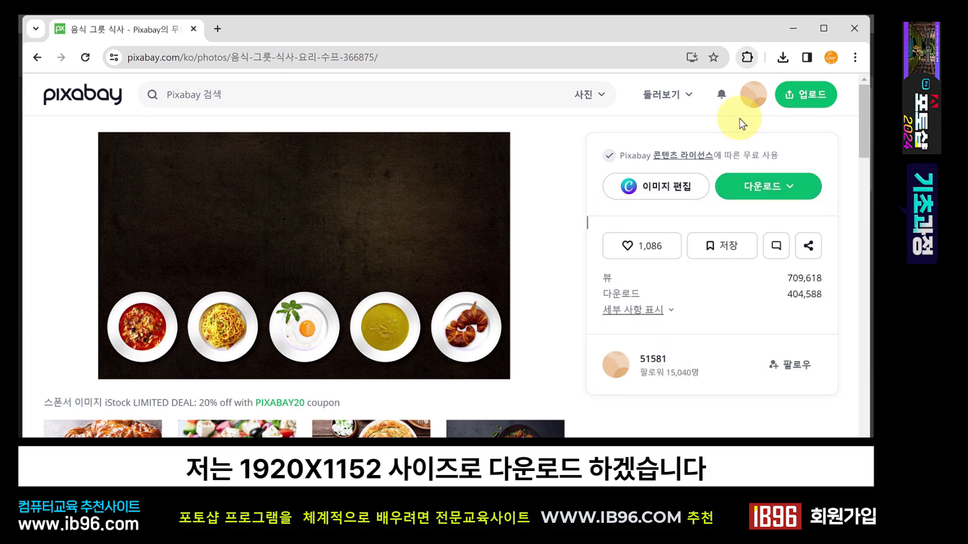
Step: Show the downloaded food-366875_1920 photo in its folder and move it to the desktop
click(784, 59)
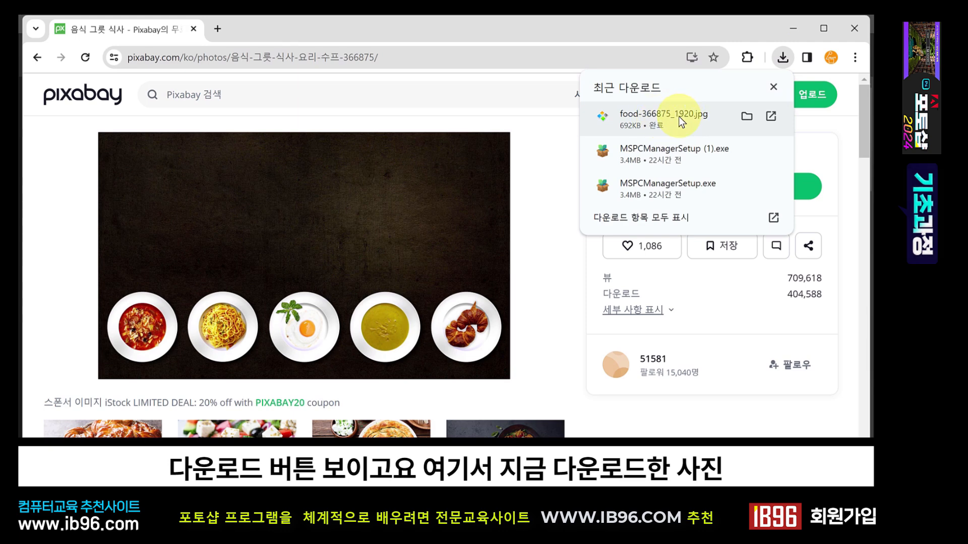
click(747, 116)
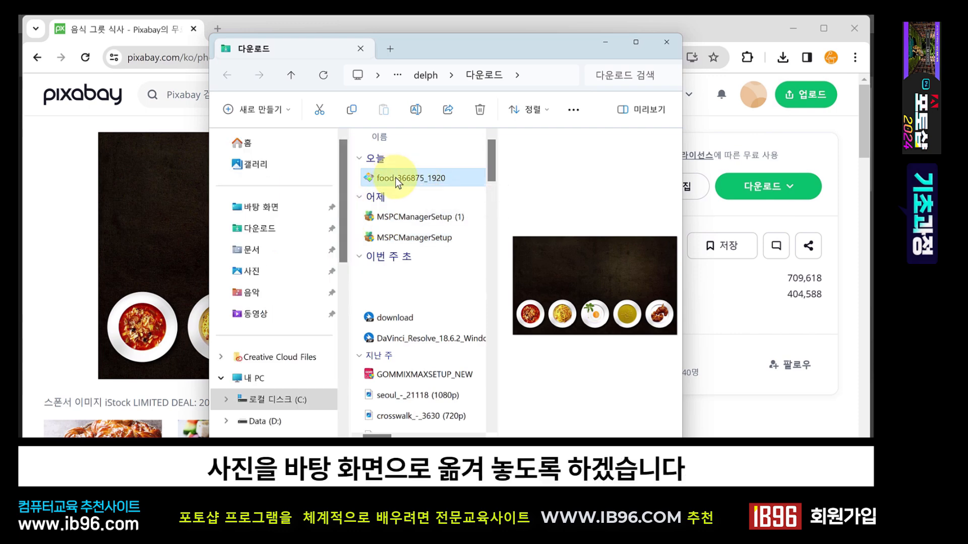
drag(395, 177, 271, 206)
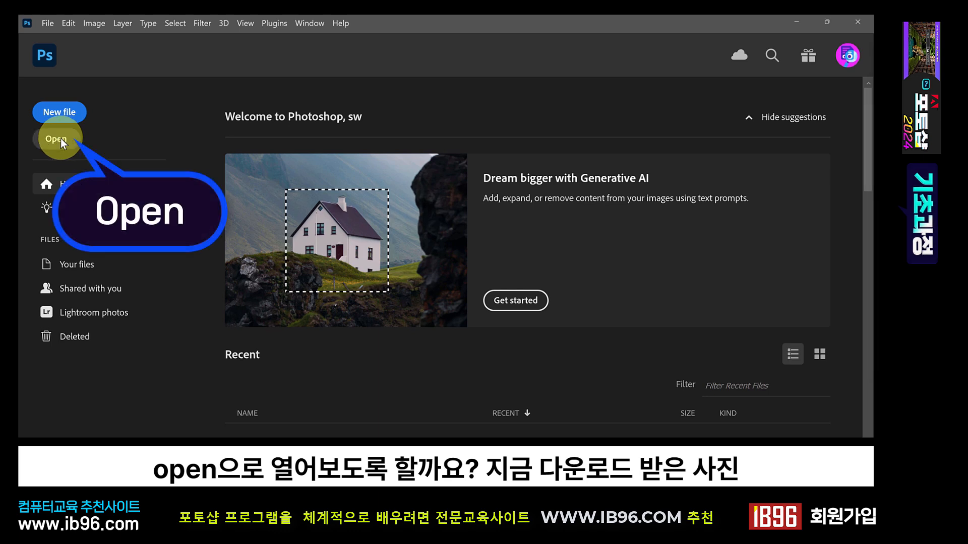
Step: Switch to Photoshop and open the food-366875_1920 photo from the desktop
click(63, 144)
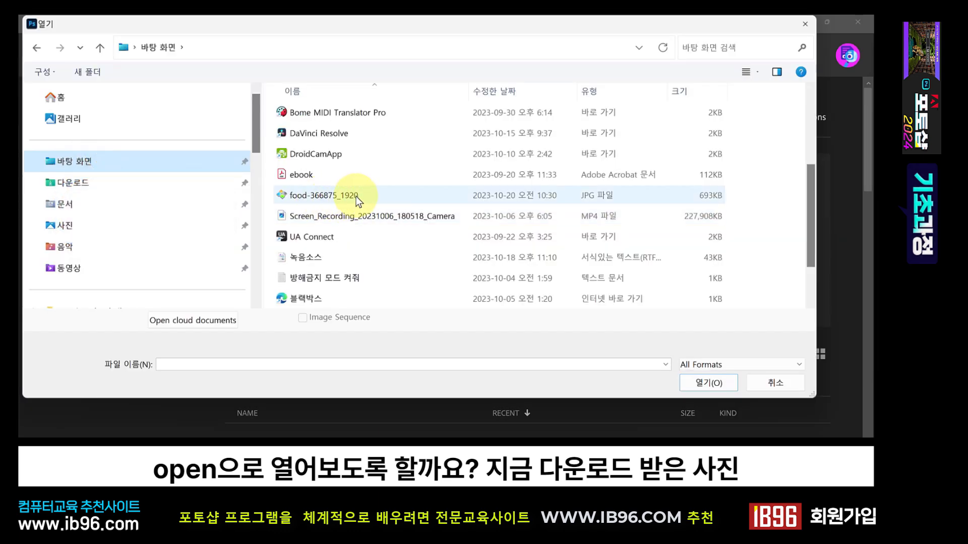
click(351, 195)
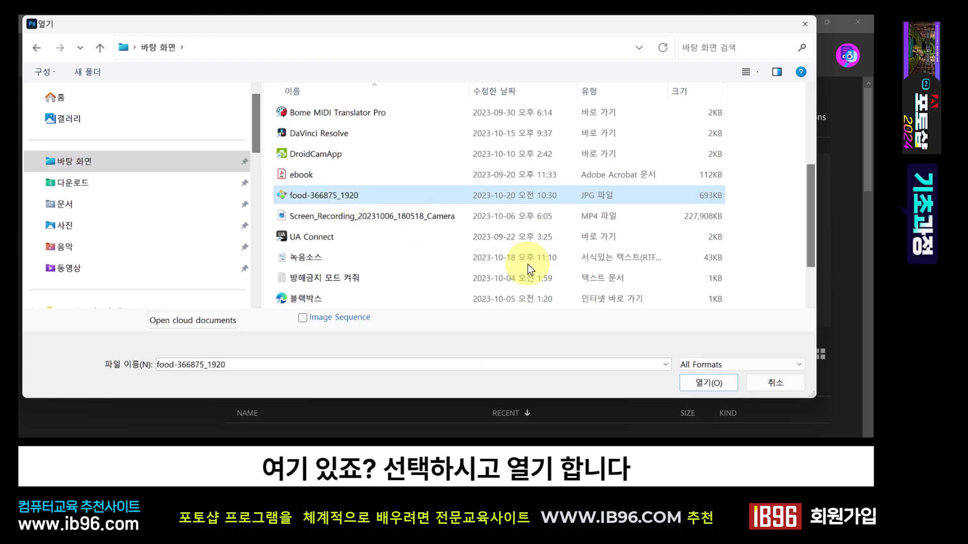
click(706, 382)
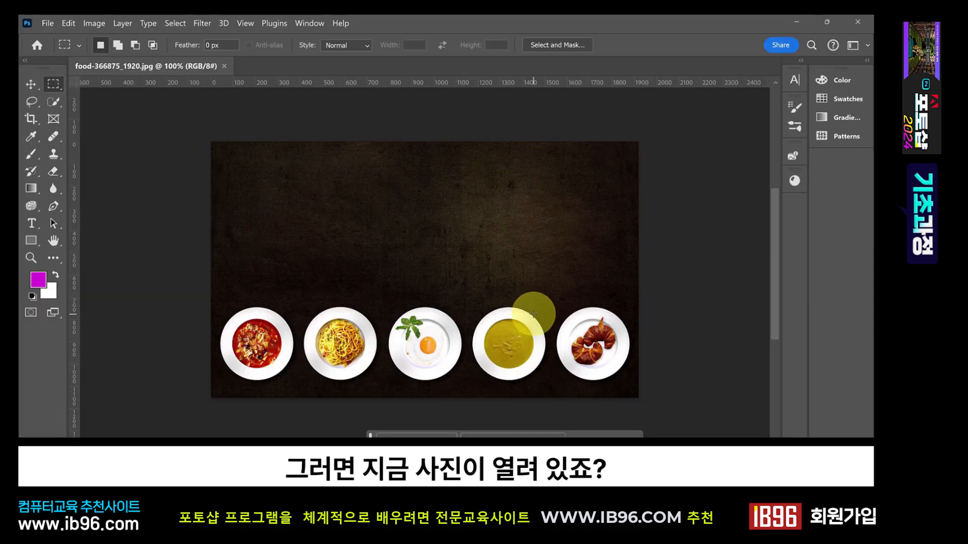
key(space)
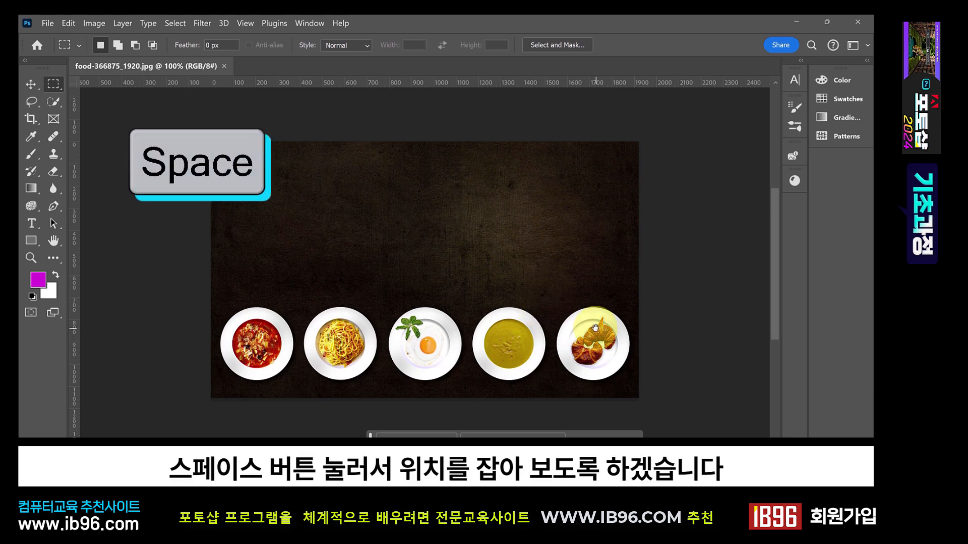
drag(595, 331, 467, 274)
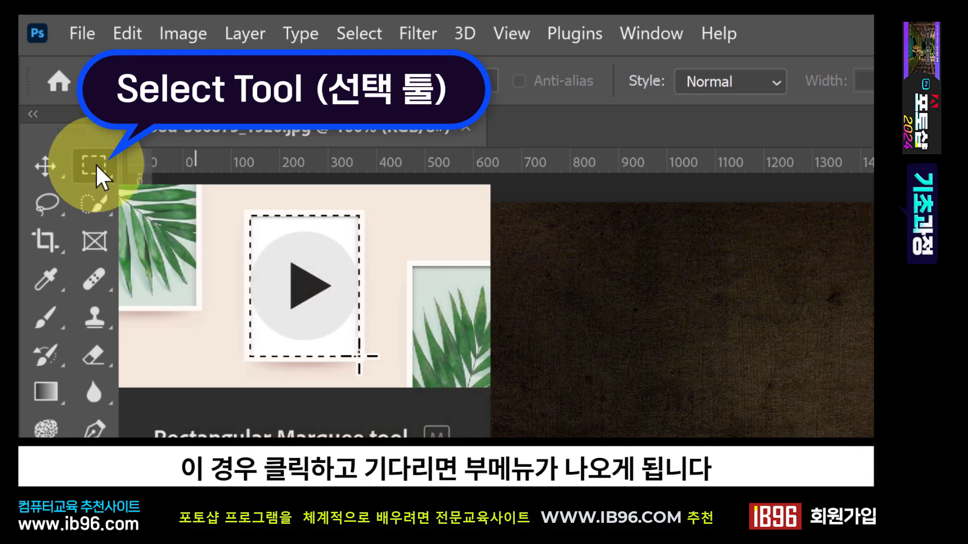
Step: Draw two rectangular marquee selections in turn on the empty dark background above the plates, clearing each one
click(95, 164)
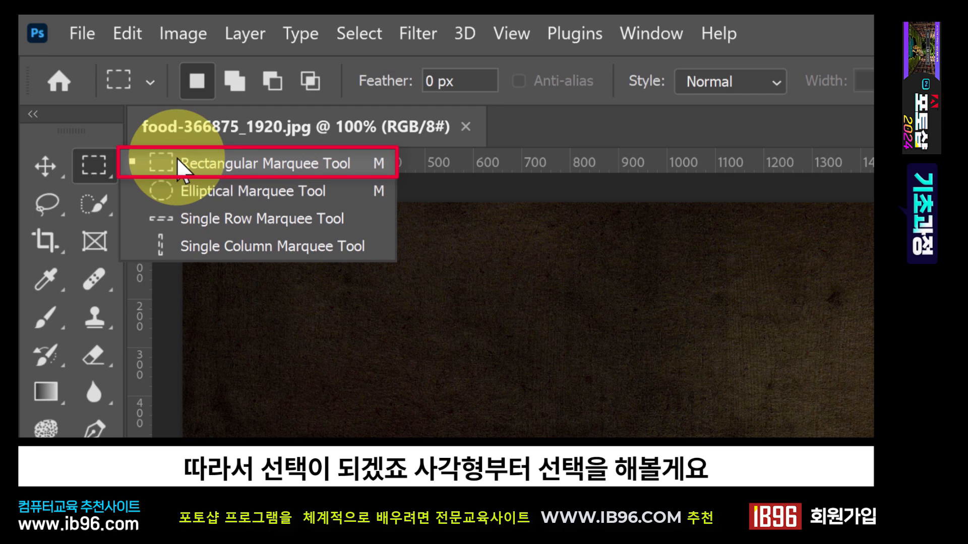
click(277, 163)
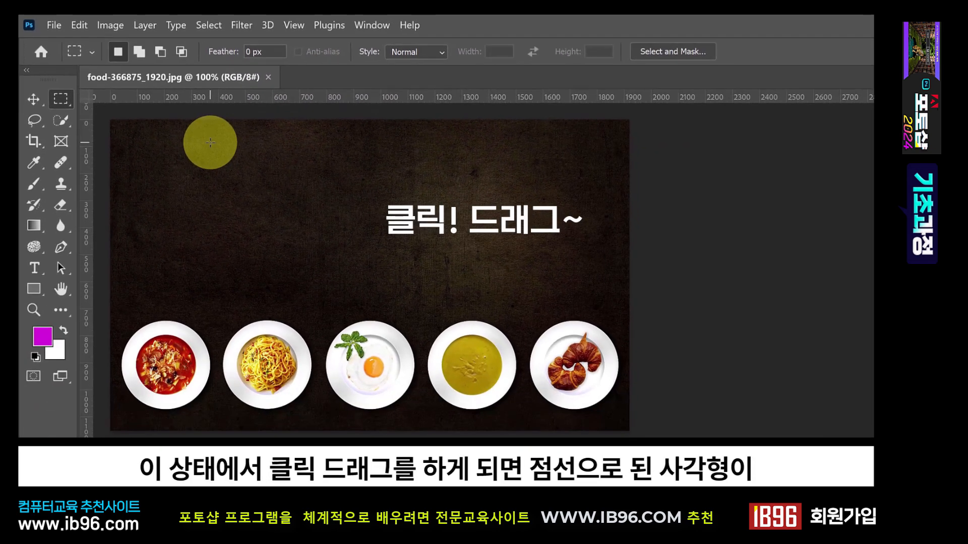
drag(210, 143, 343, 280)
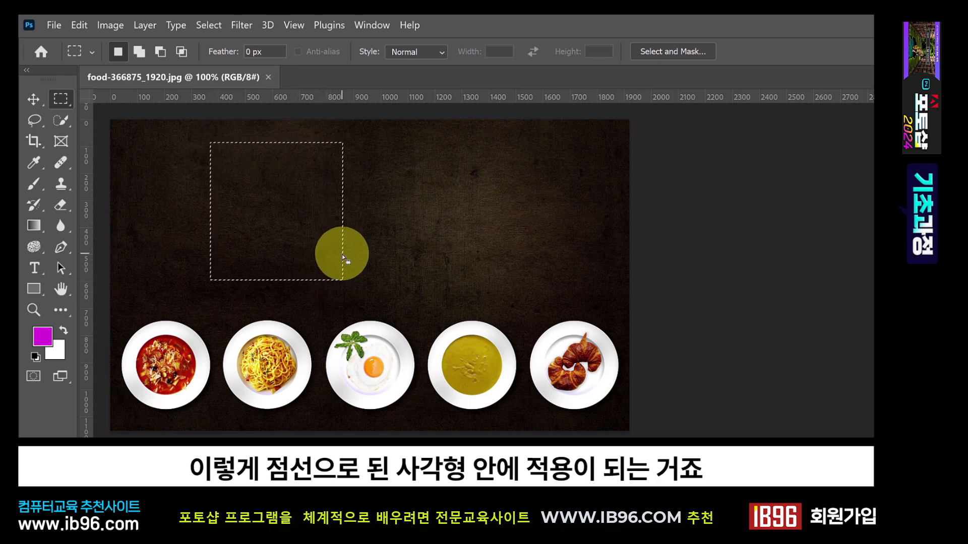
click(280, 222)
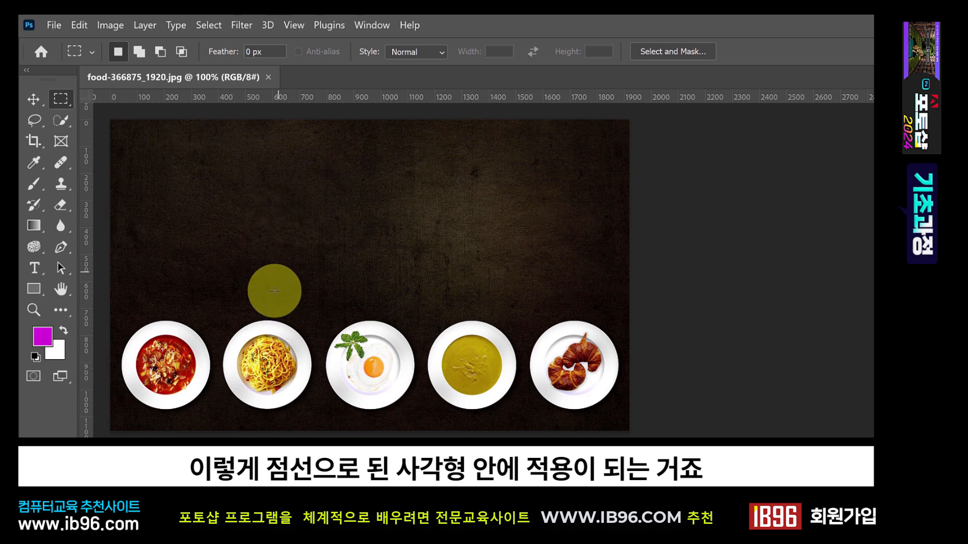
drag(177, 225, 258, 305)
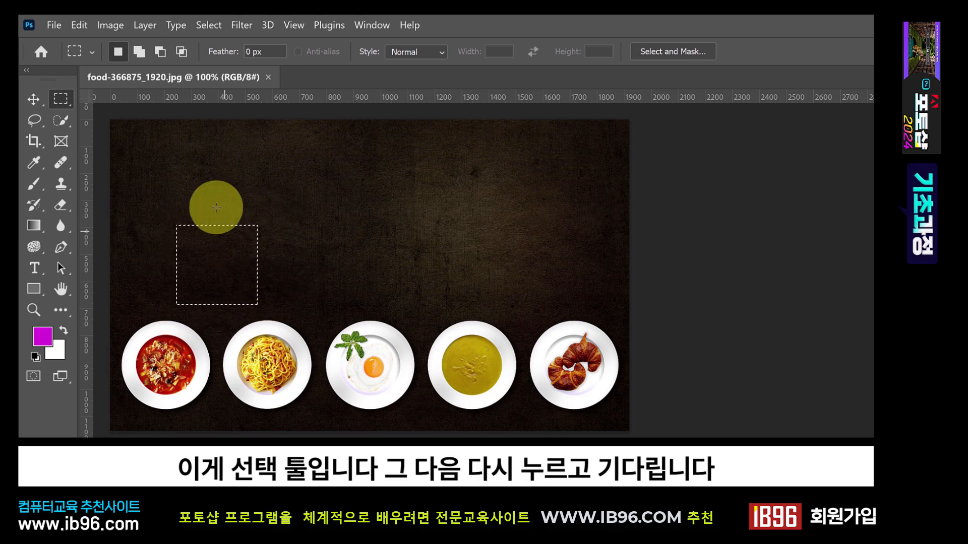
click(216, 205)
Step: Draw an elliptical marquee selection on the empty background above the plates and deselect it
click(62, 97)
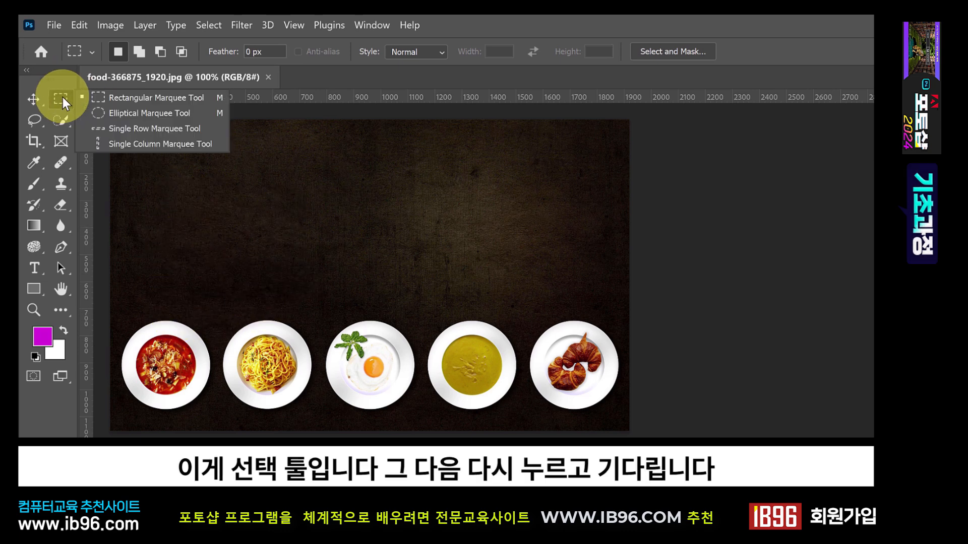
click(120, 116)
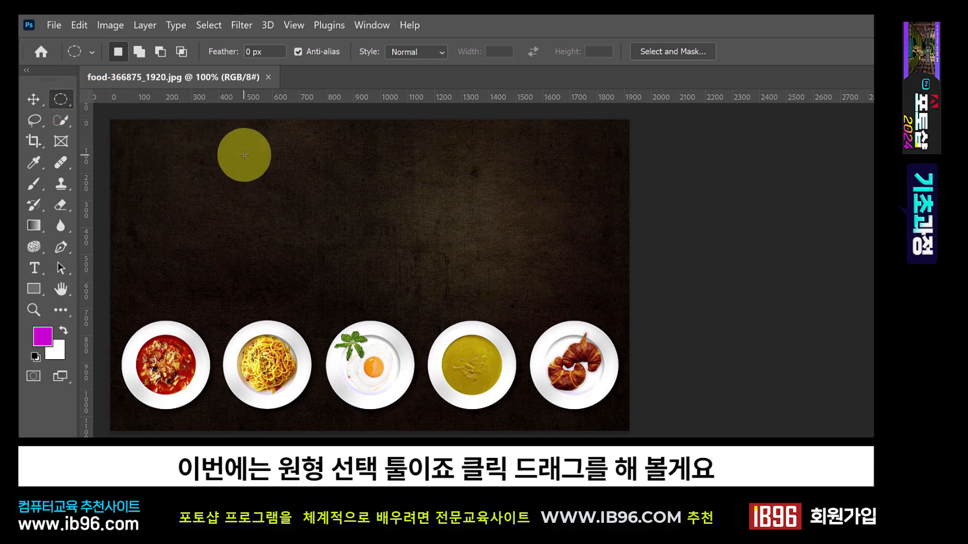
drag(247, 156, 373, 275)
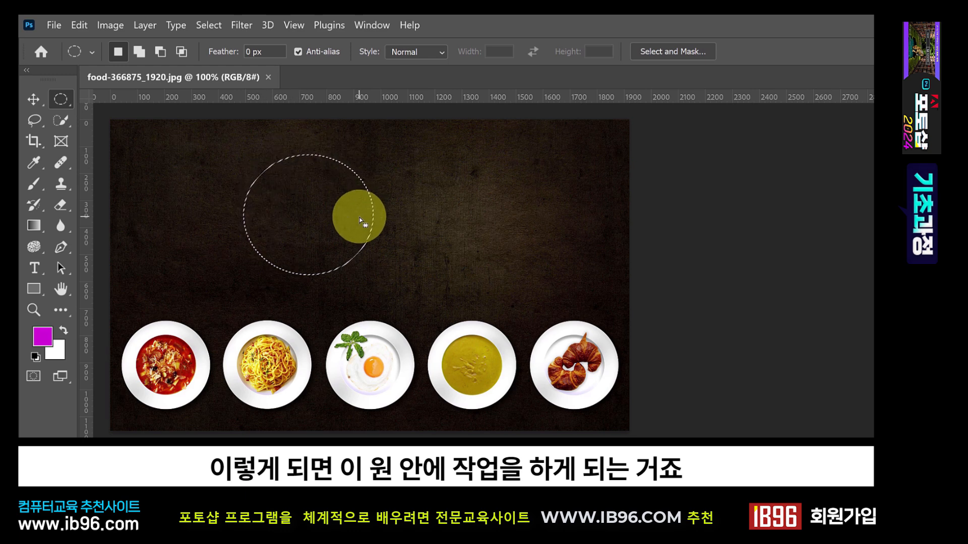
click(192, 158)
right_click(63, 98)
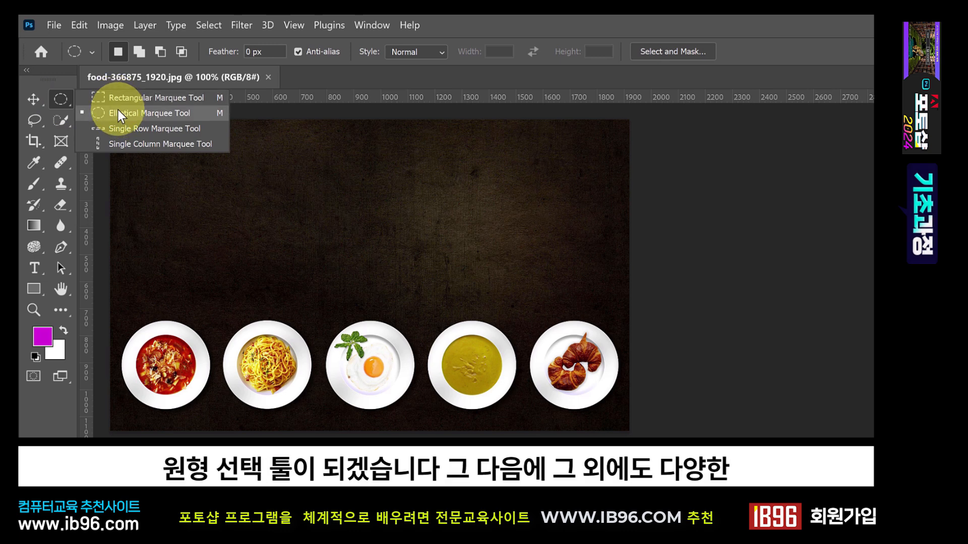
click(316, 80)
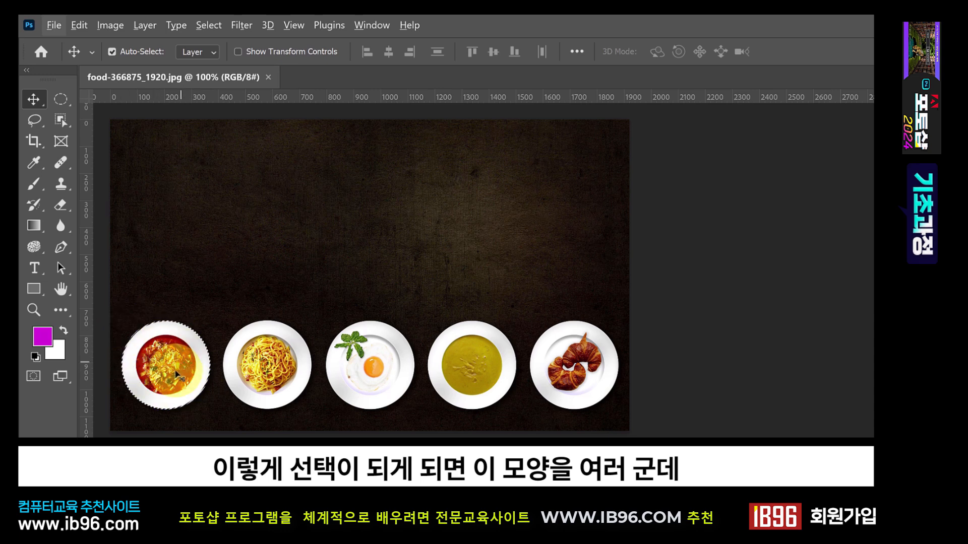
Step: Copy the selected red soup plate to two spots on the empty background and undo both copies
drag(172, 377, 493, 277)
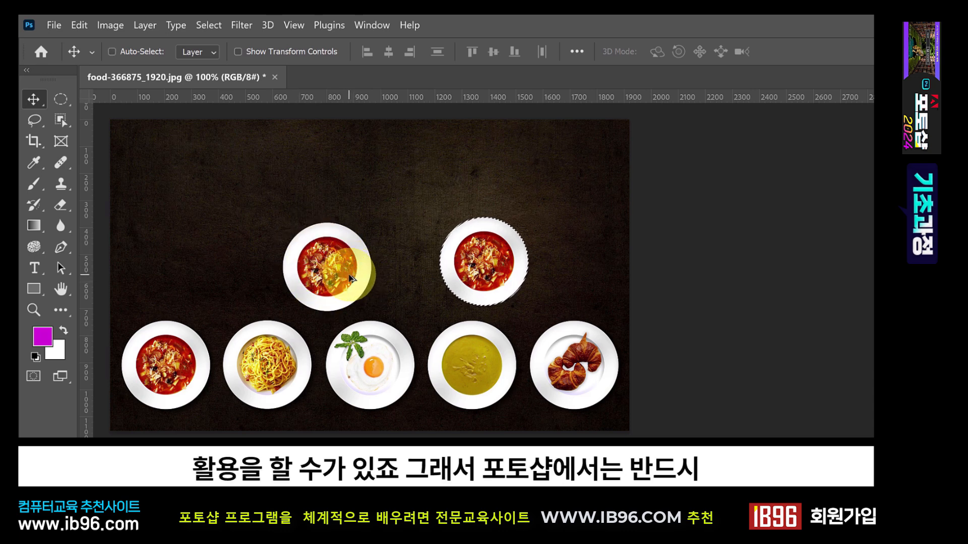
key(ctrl+z)
key(ctrl+z)
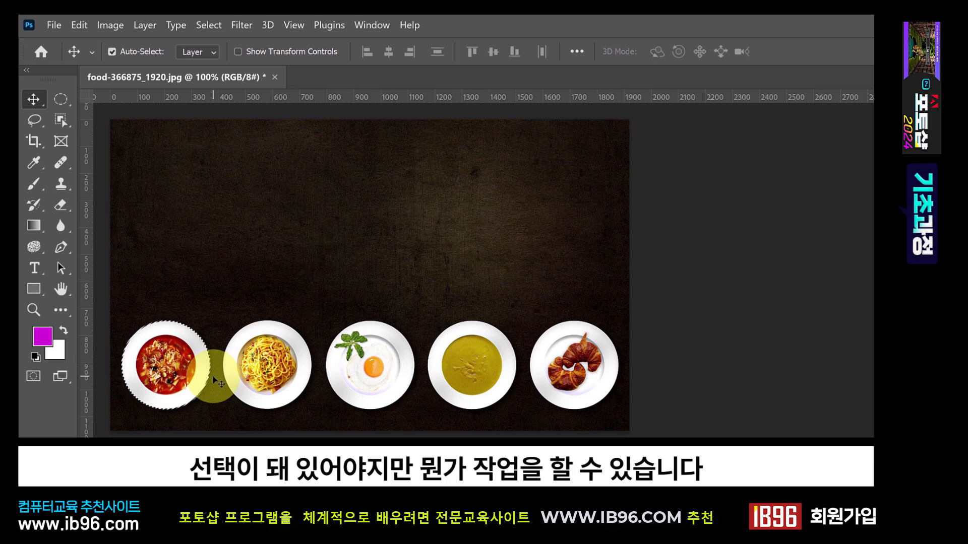
Step: Clear the selection and try to move the spaghetti plate with nothing selected, cancelling the conversion to a normal layer
key(ctrl+d)
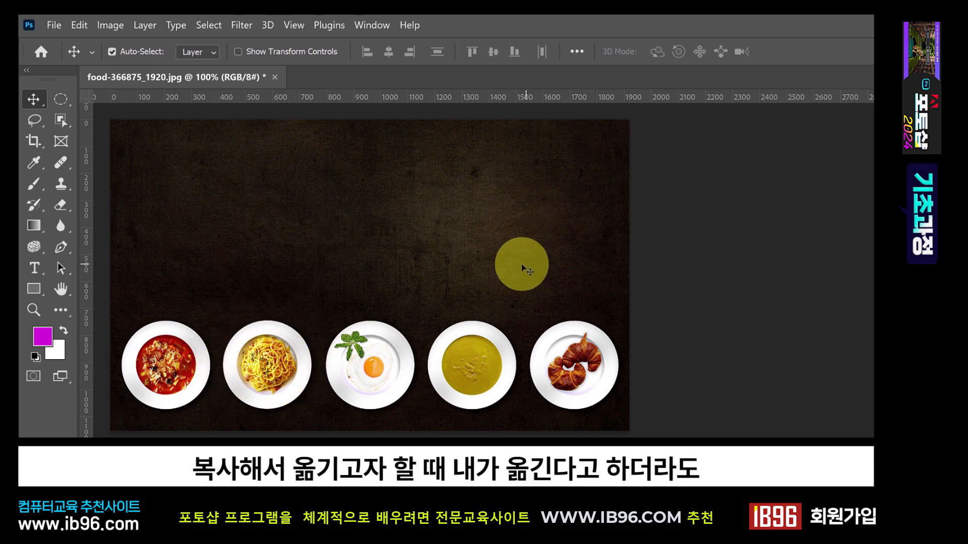
drag(270, 376, 519, 231)
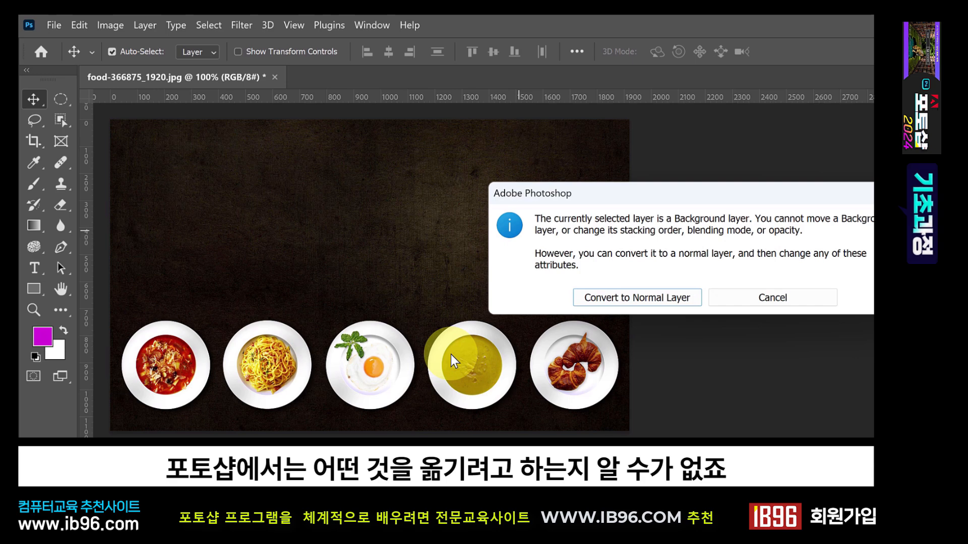
click(774, 302)
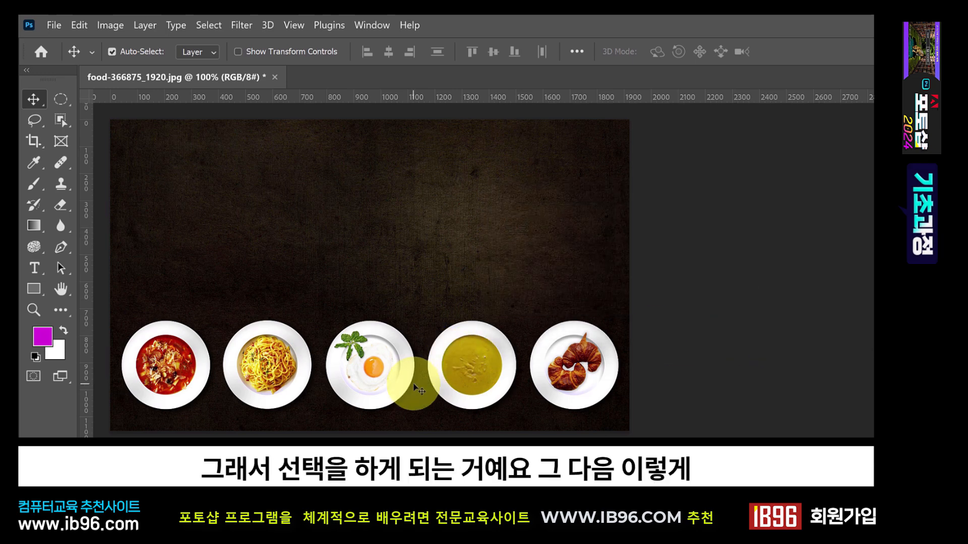
Step: Select the spaghetti plate with a rectangular marquee drawn closely around it
key(m)
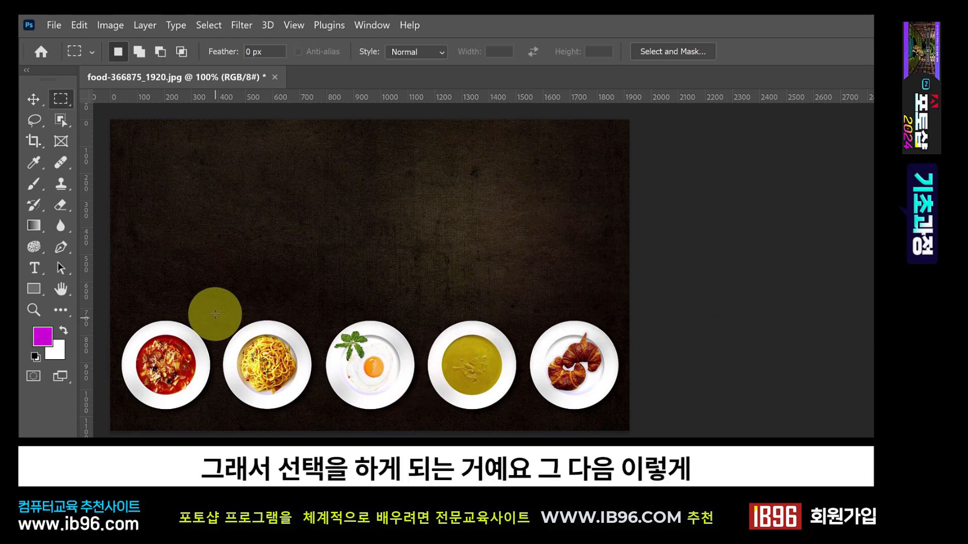
drag(216, 309, 318, 420)
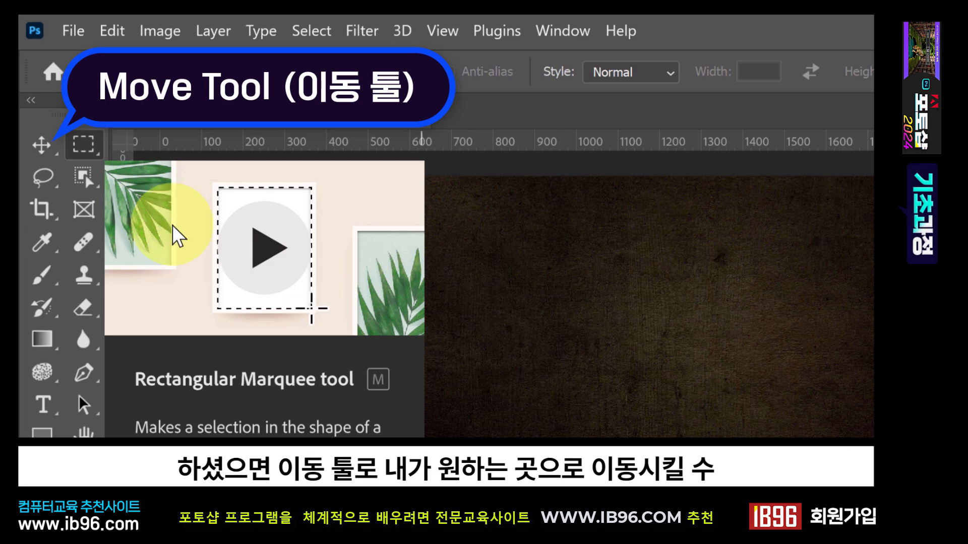
Step: Move the selected spaghetti plate up onto the empty background with the Move tool and undo the move
click(42, 145)
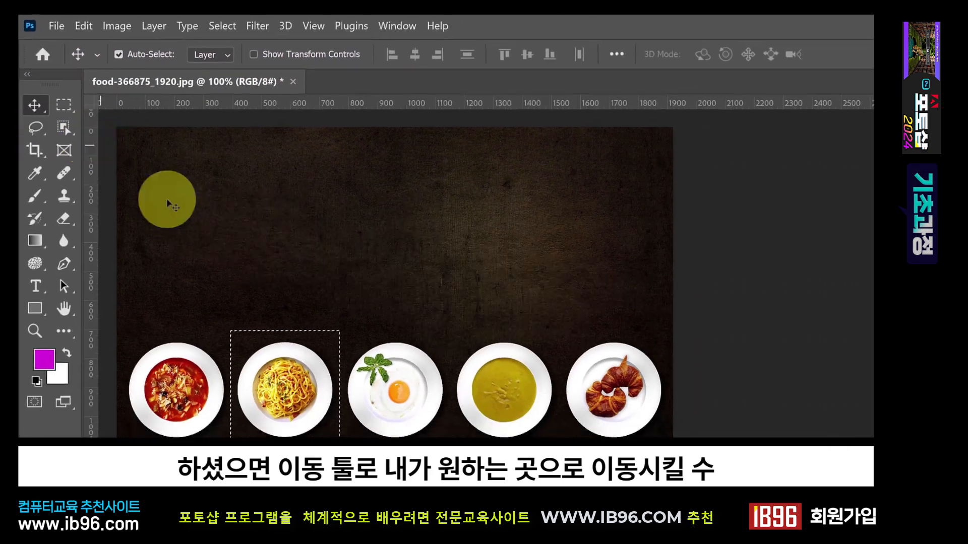
click(300, 390)
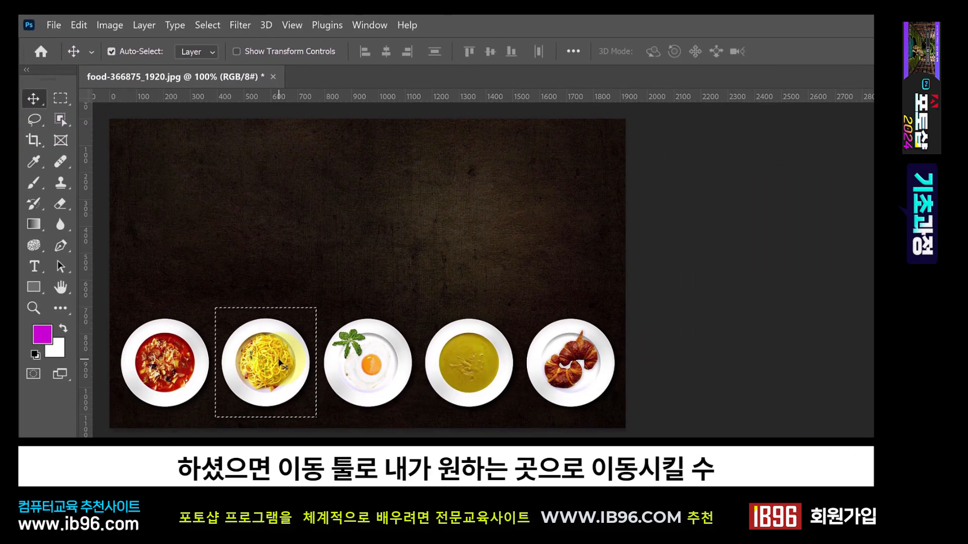
click(402, 309)
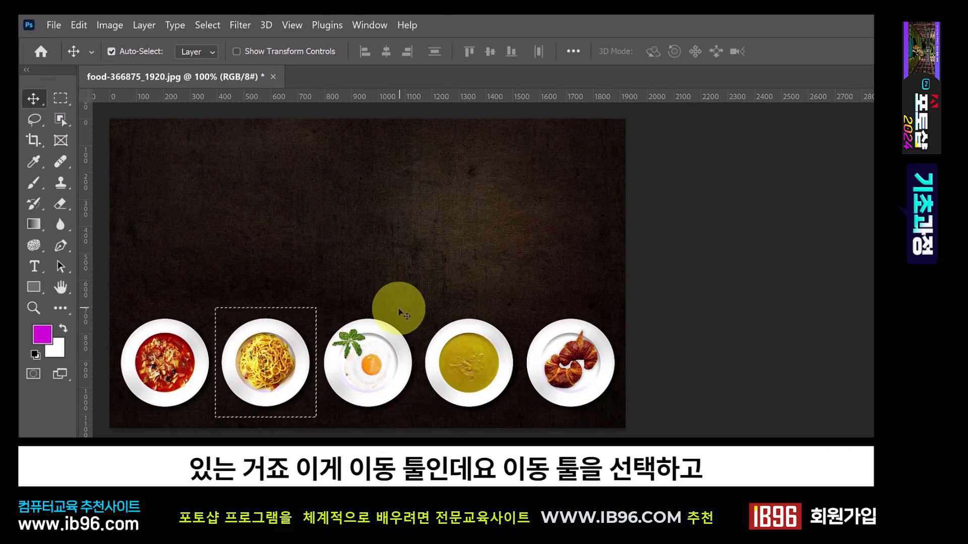
click(35, 100)
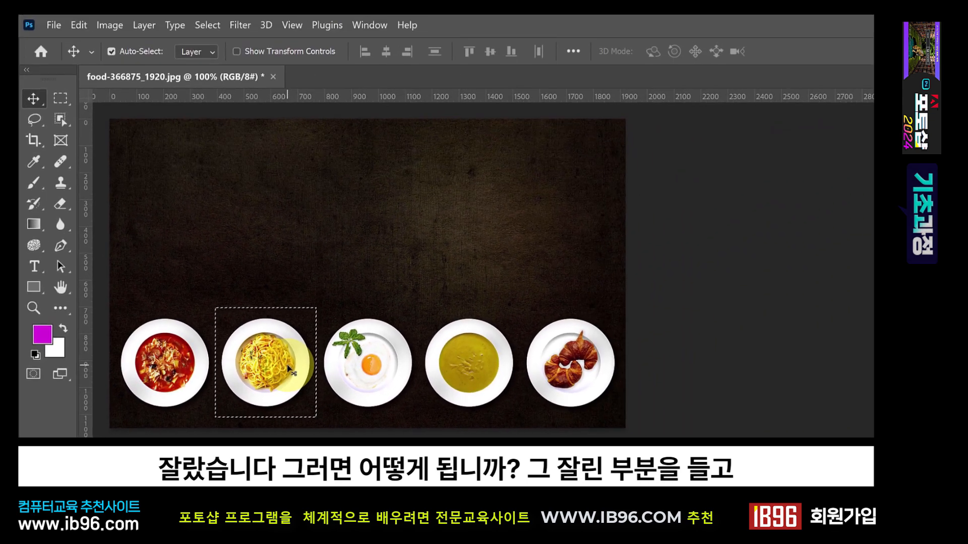
drag(496, 288, 493, 284)
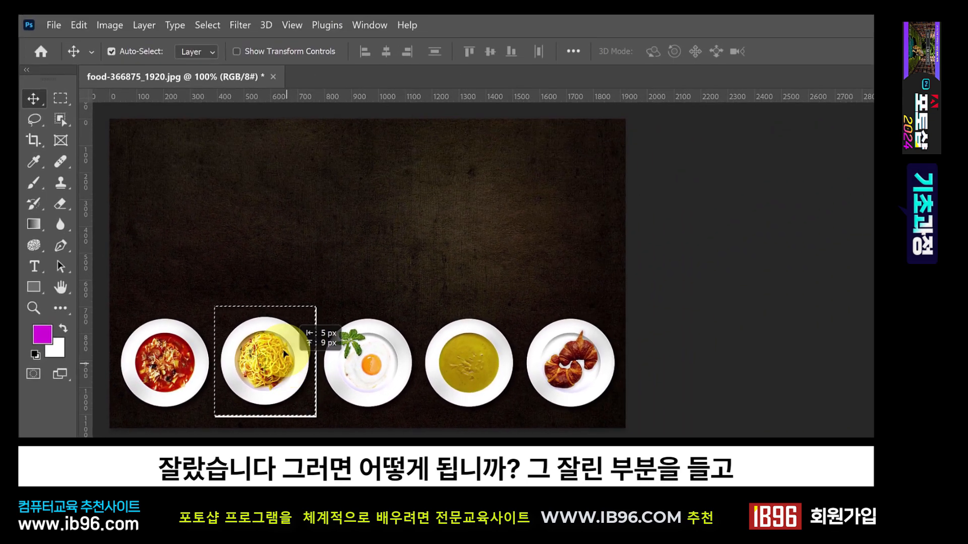
drag(284, 354, 283, 214)
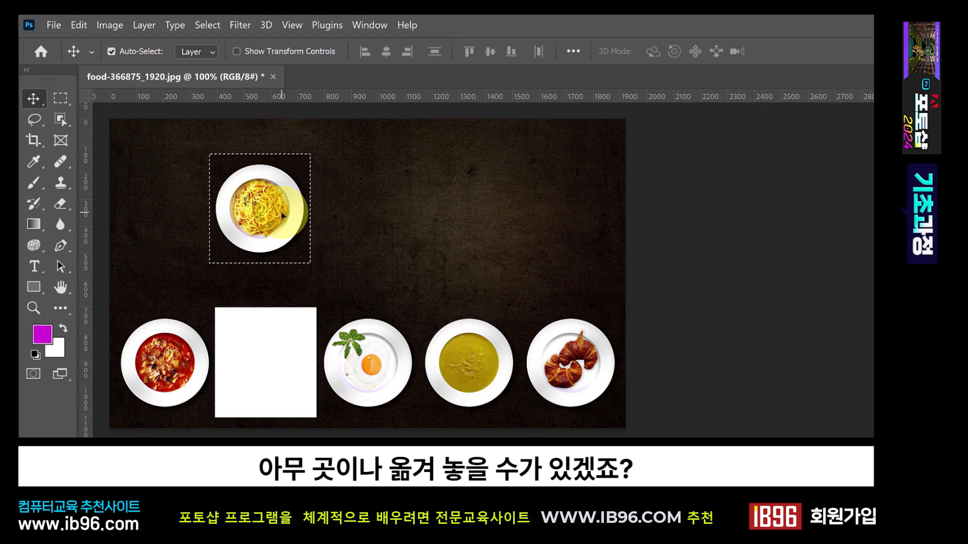
key(ctrl+z)
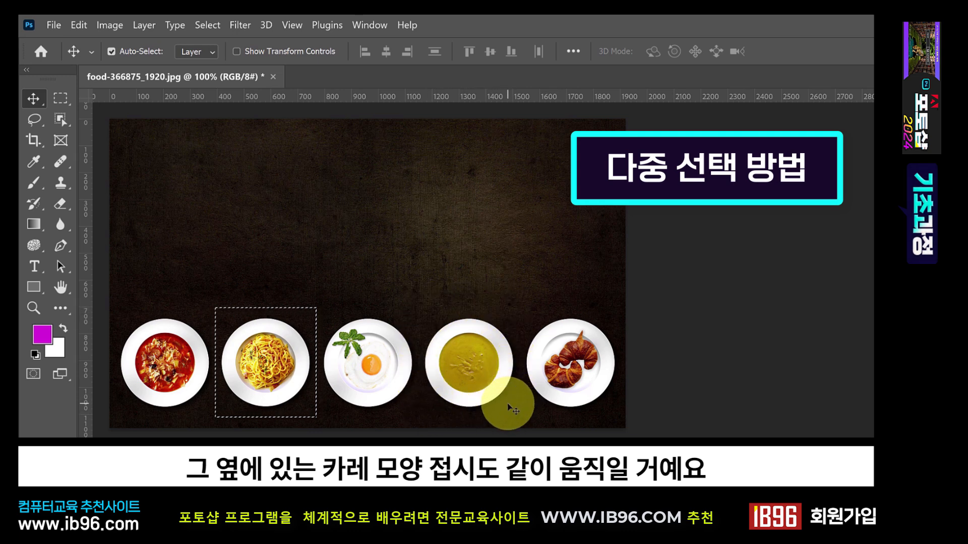
Step: Draw single rectangular selections one after another around the yellow soup plate, on the empty background and around the spaghetti plate
click(62, 98)
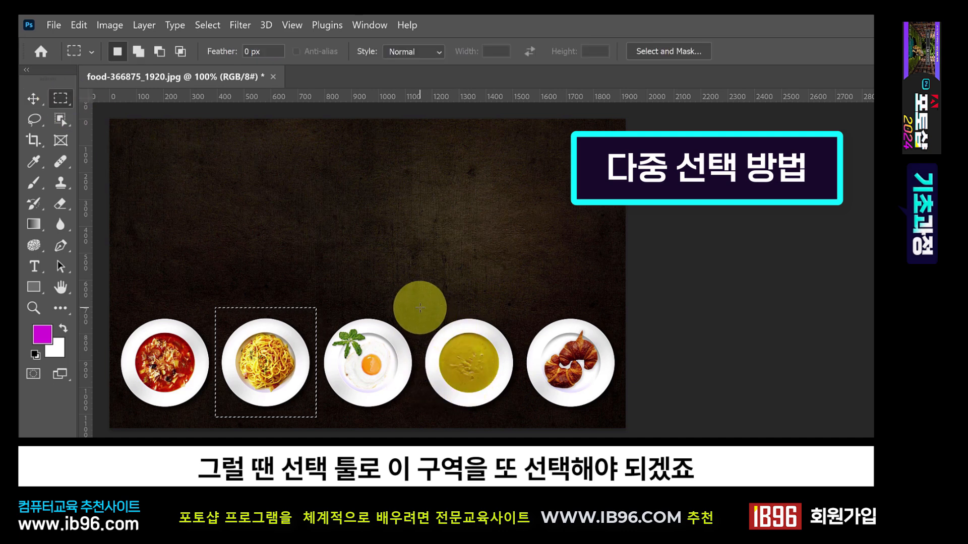
drag(416, 310, 521, 423)
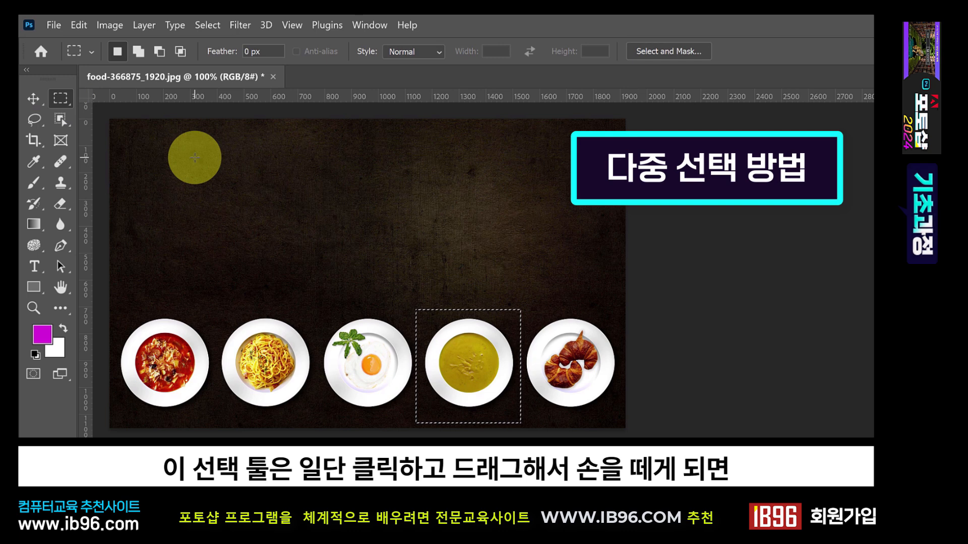
drag(195, 158, 307, 278)
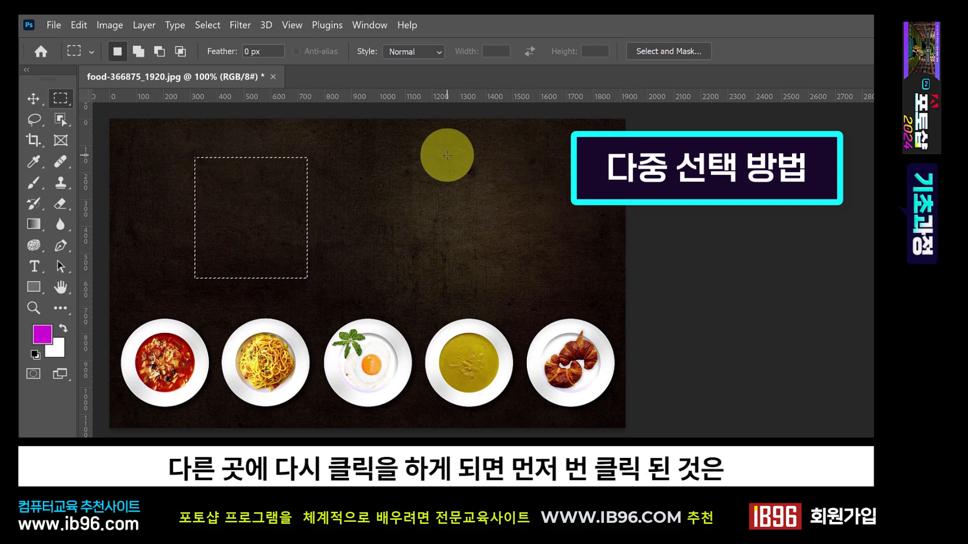
drag(447, 156, 542, 260)
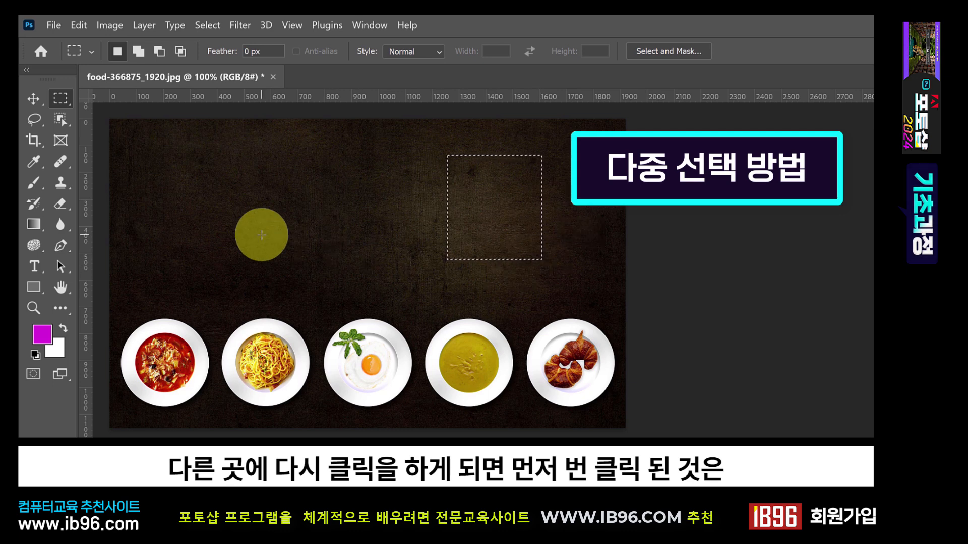
click(261, 235)
drag(263, 201, 363, 296)
drag(436, 171, 538, 258)
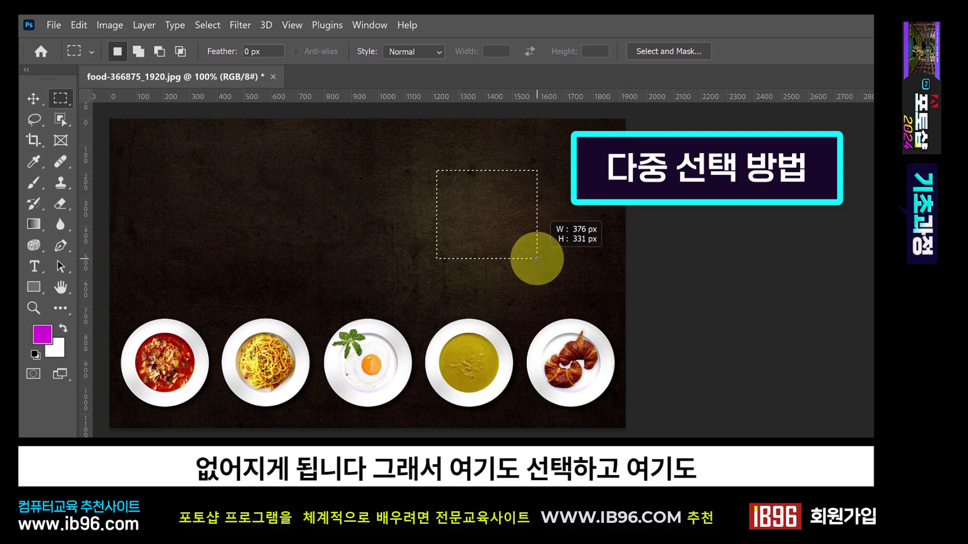
drag(217, 302, 318, 420)
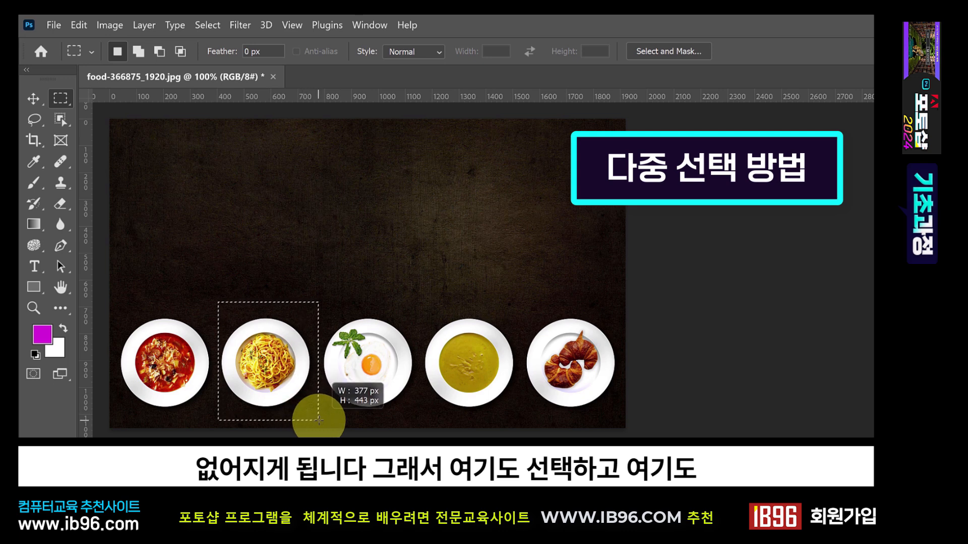
Step: Select the yellow soup plate with a rectangular marquee and add the spaghetti and croissant plates to the selection
drag(419, 309, 518, 415)
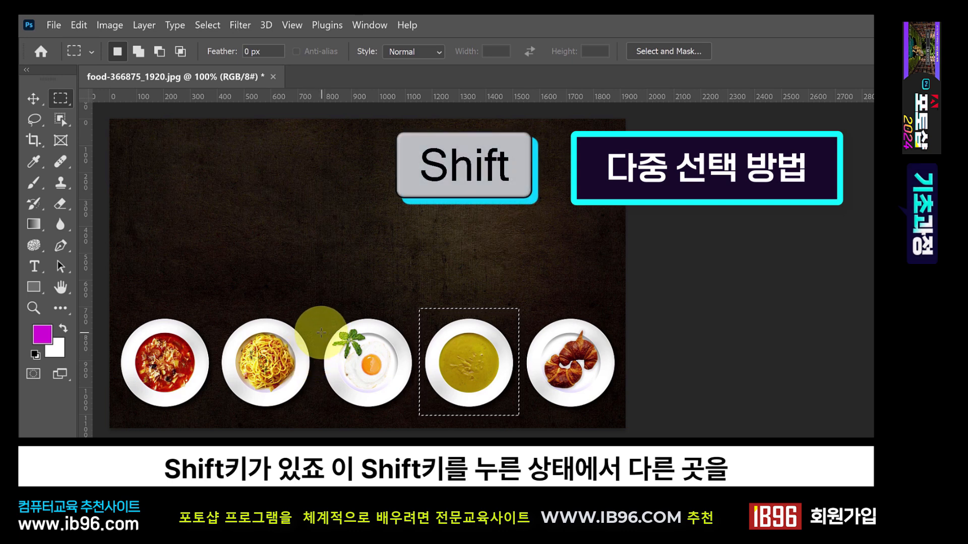
key(shift)
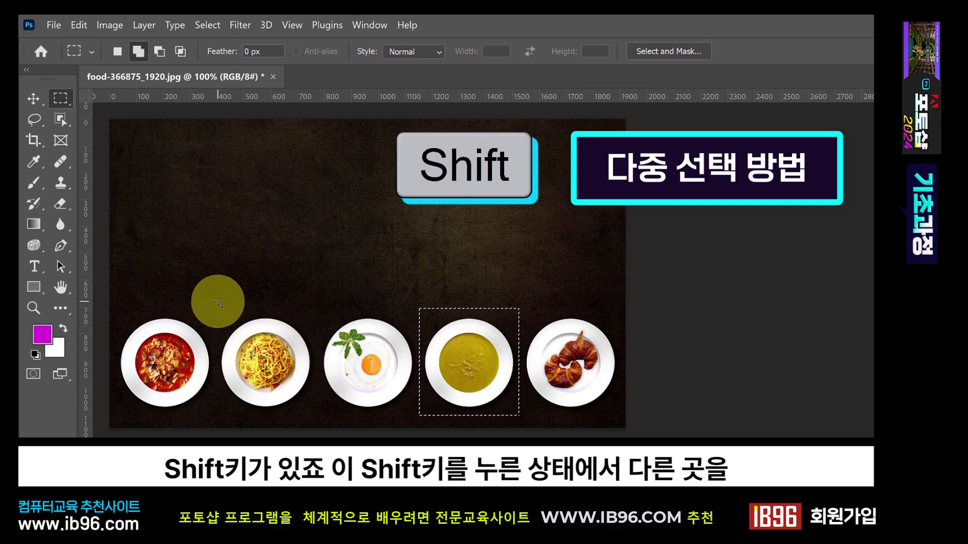
drag(219, 302, 318, 421)
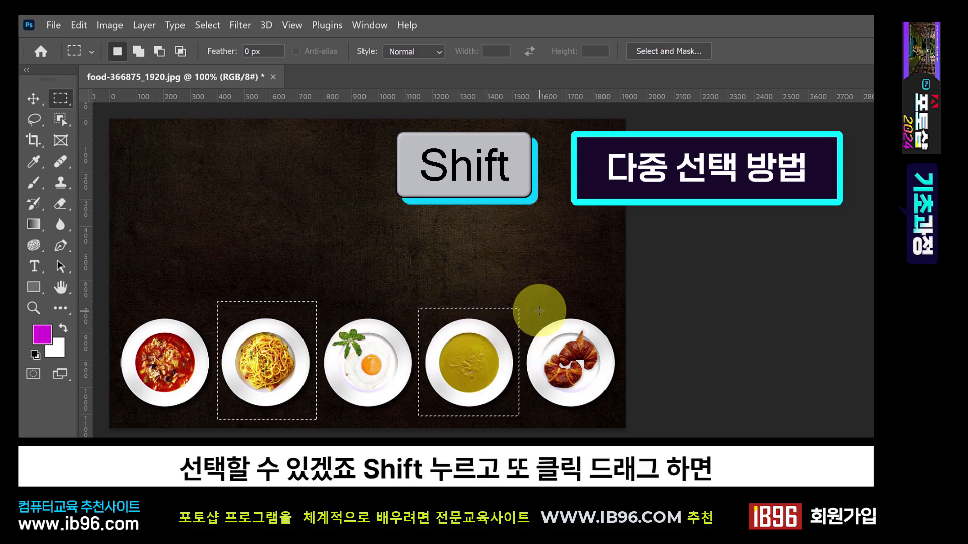
key(shift)
drag(528, 309, 618, 416)
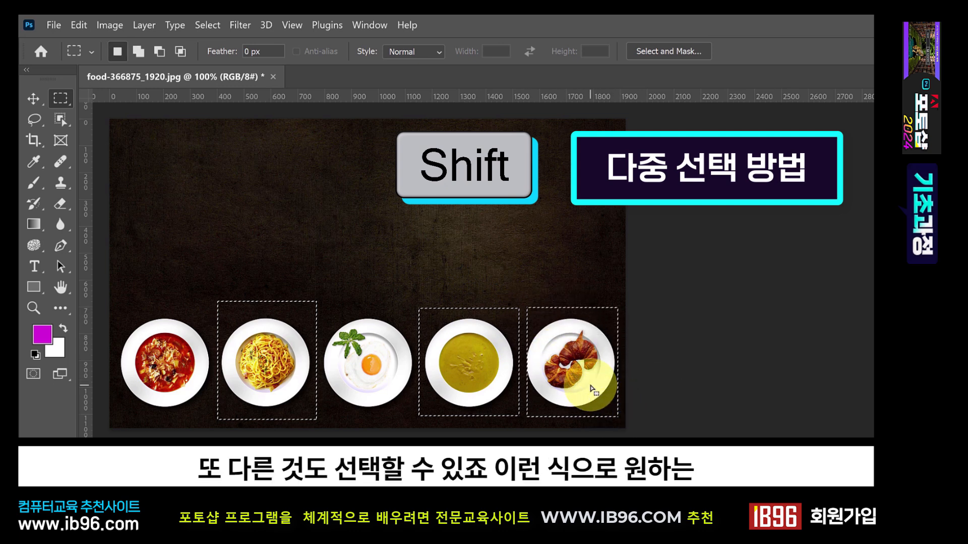
Step: Add four more rectangular areas to the selection: one over the fried egg plate and three on the background above the plates
drag(333, 278, 418, 399)
drag(325, 208, 408, 278)
drag(440, 156, 527, 266)
mouse_move(537, 170)
mouse_down()
mouse_move(558, 167)
mouse_move(605, 272)
mouse_move(611, 260)
mouse_up()
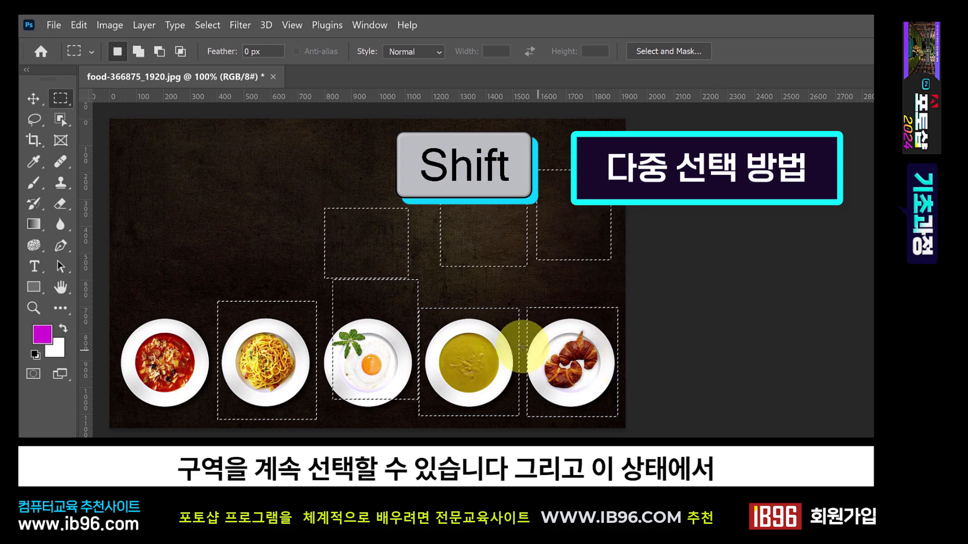
Step: Merge the selected areas by adding three overlapping rectangular selections across them, and deselect everything
key(shift)
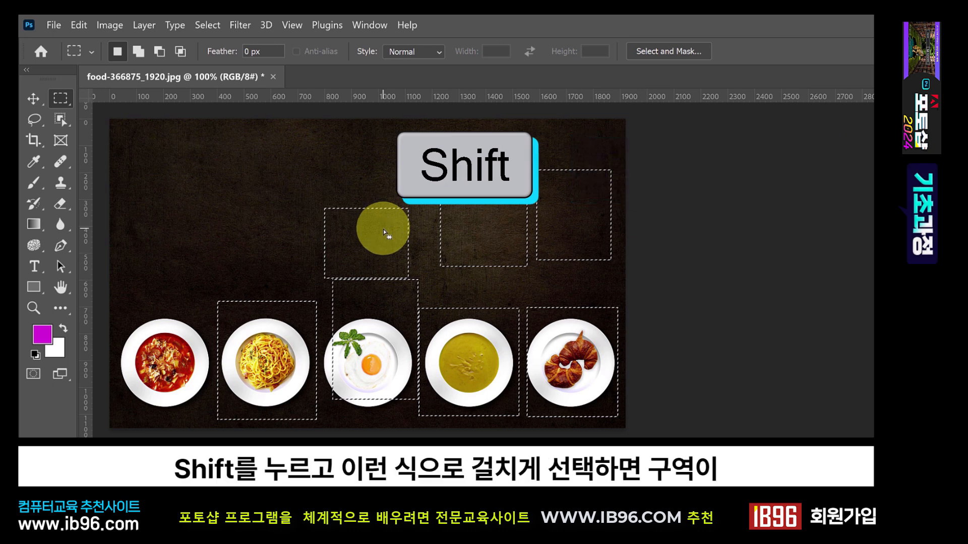
drag(376, 237, 486, 358)
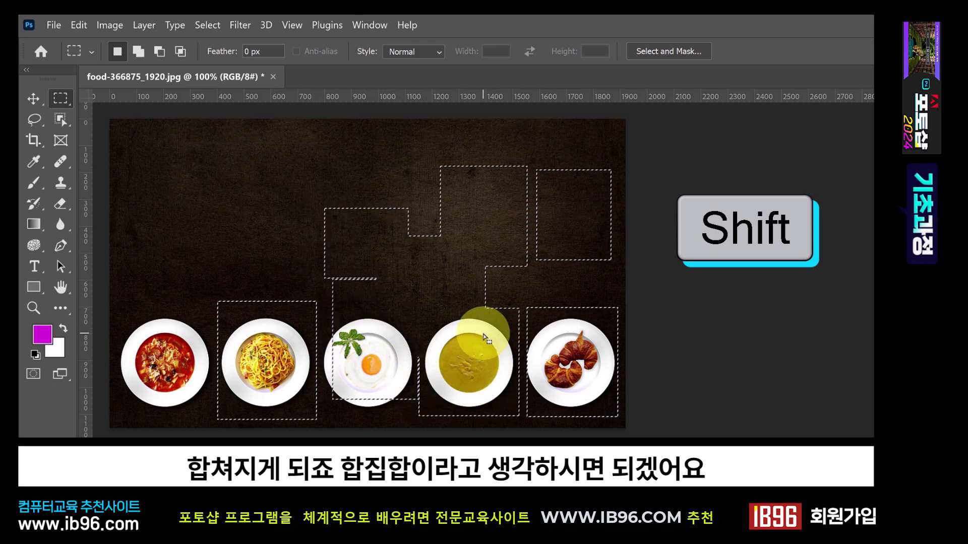
key(shift)
drag(472, 229, 579, 359)
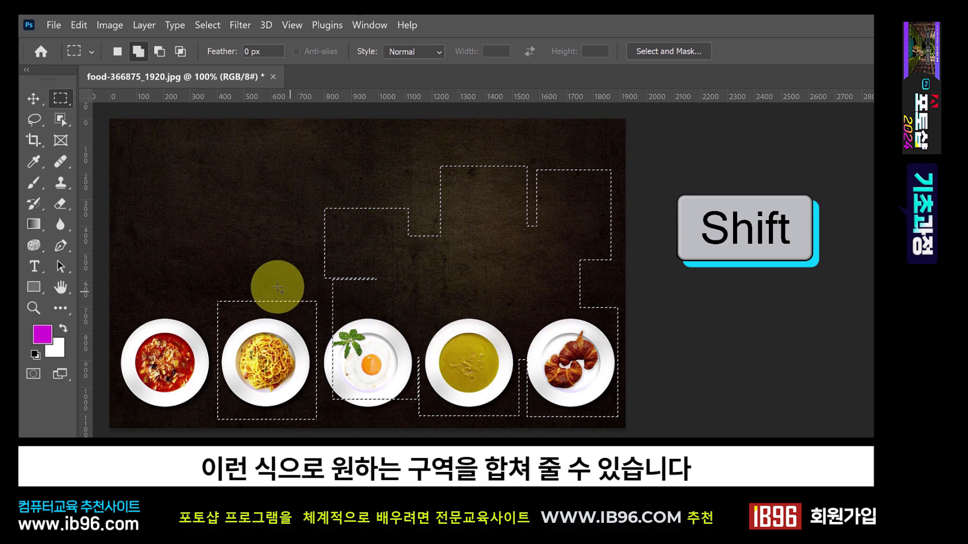
drag(261, 259, 398, 352)
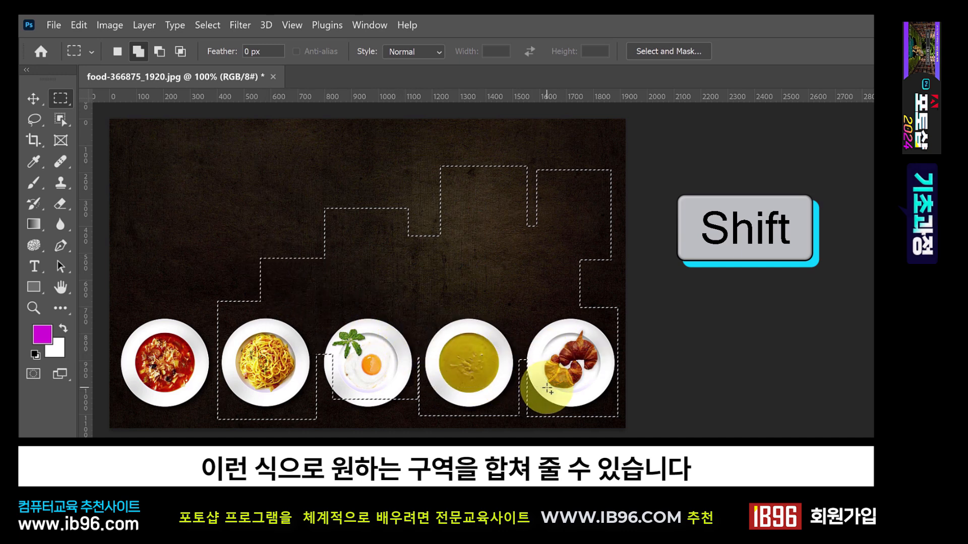
click(423, 310)
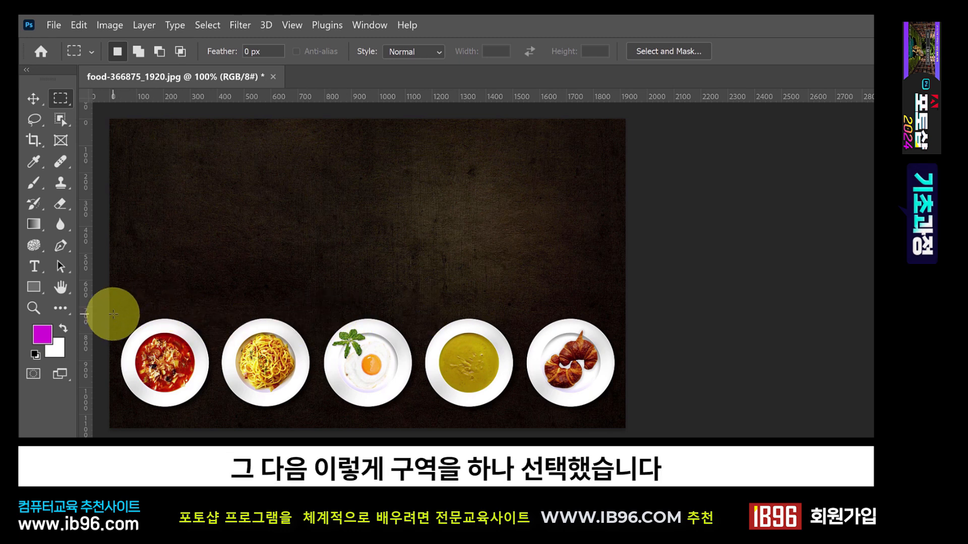
Step: Draw a rectangular selection around the red soup plate, replace it with one over the fried egg plate, and deselect
drag(113, 314, 213, 414)
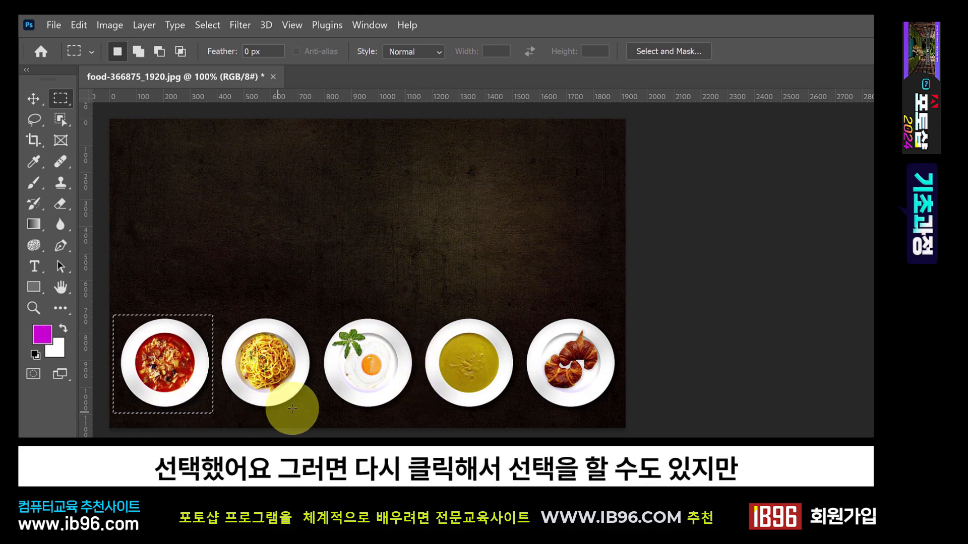
drag(364, 368, 422, 415)
click(440, 411)
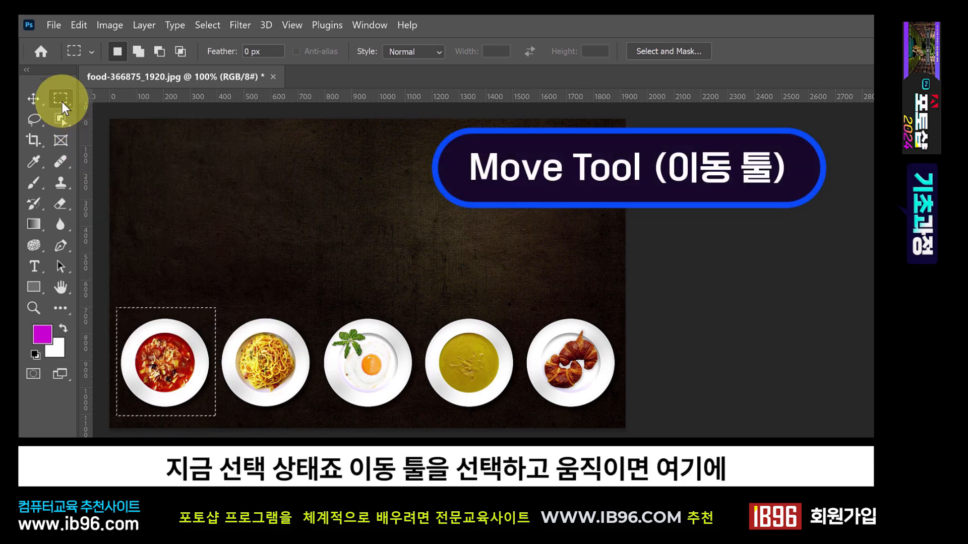
Step: Move the rectangularly selected red soup plate over the fried egg plate with the Move tool and undo the move
click(27, 96)
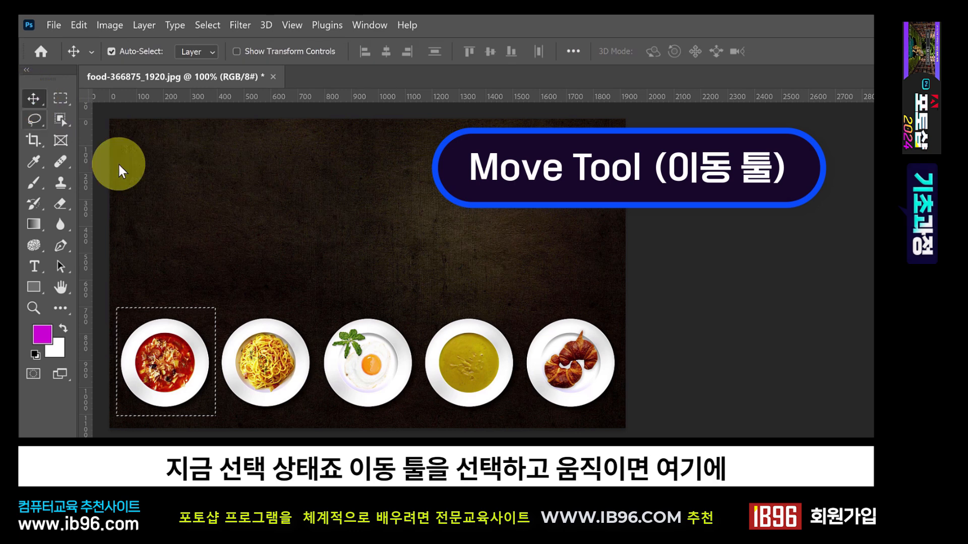
drag(181, 374, 376, 320)
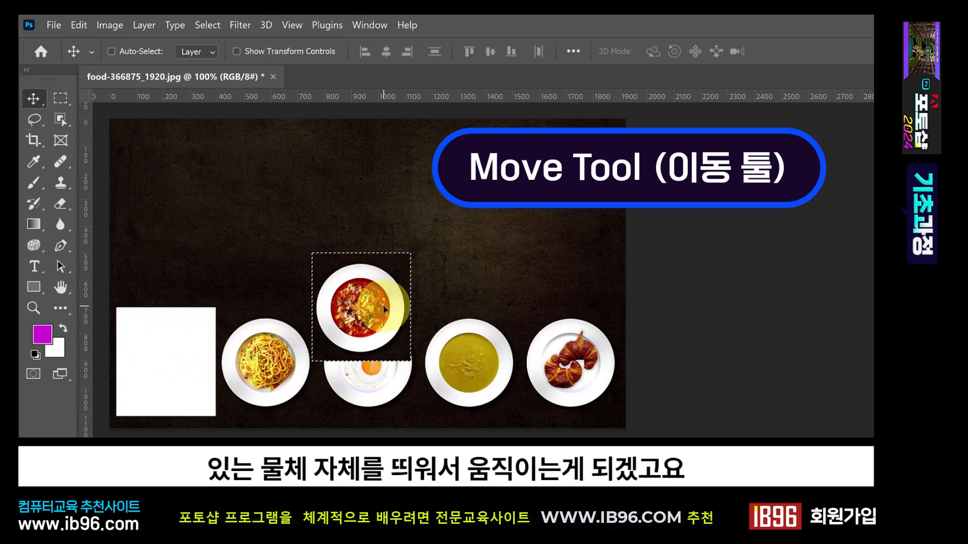
key(ctrl+z)
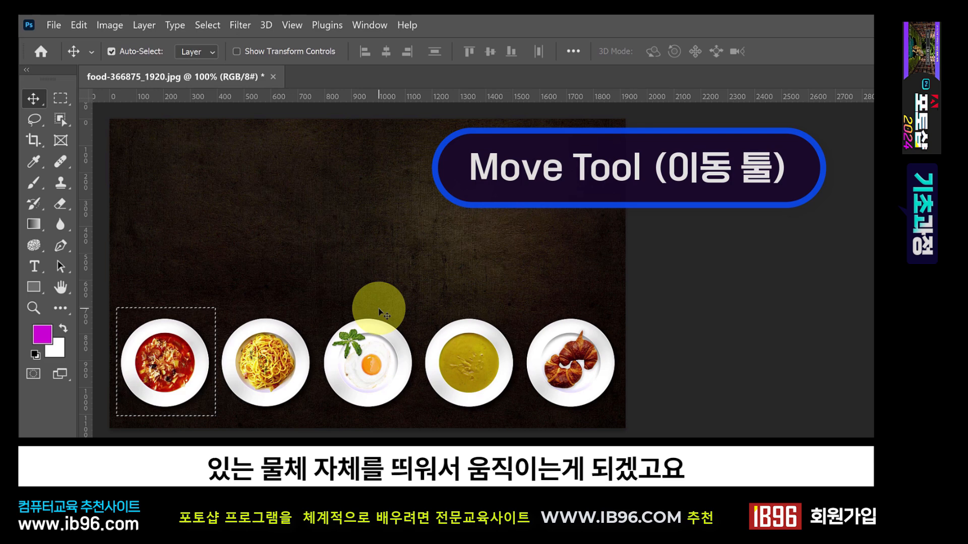
Step: Shift only the selection outline onto the fried egg plate, and move that plate up with the Move tool and undo it
click(62, 101)
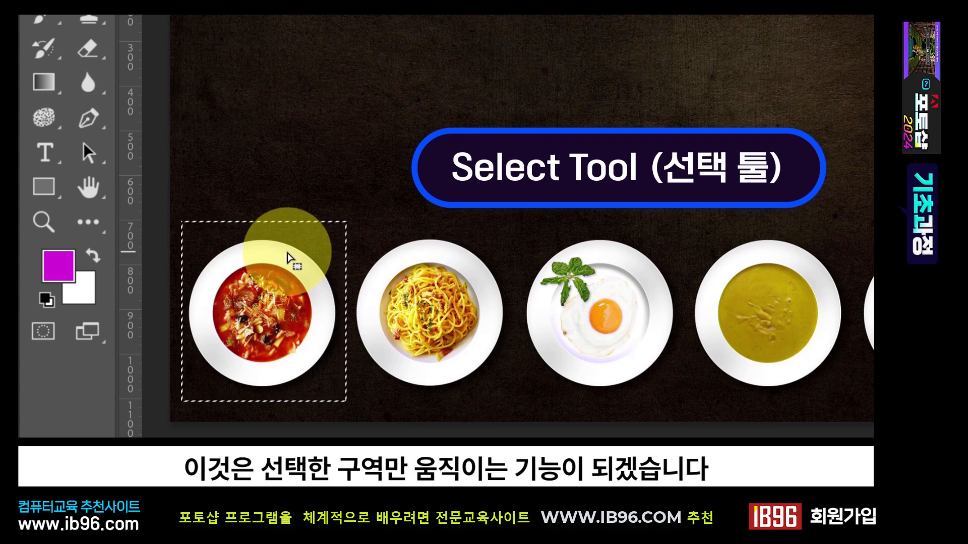
drag(290, 259, 623, 266)
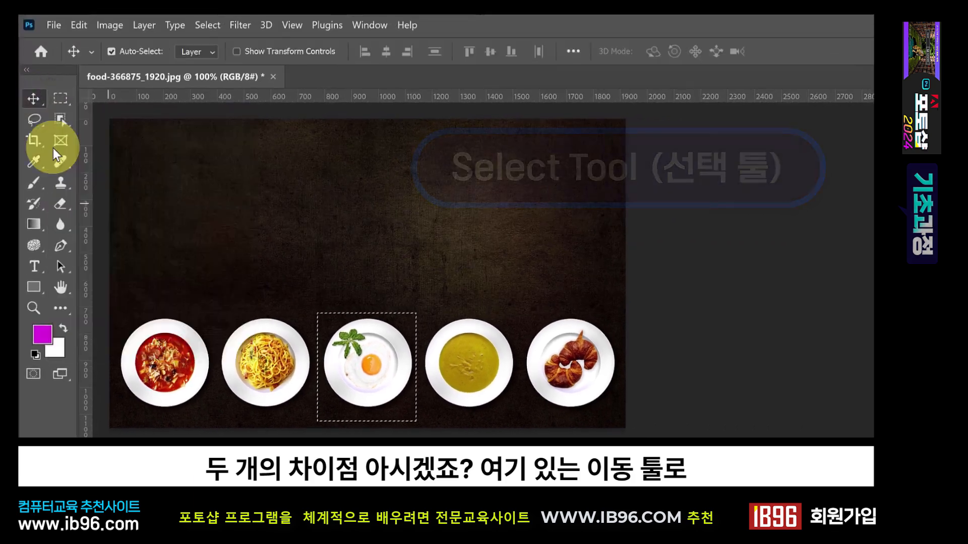
click(33, 99)
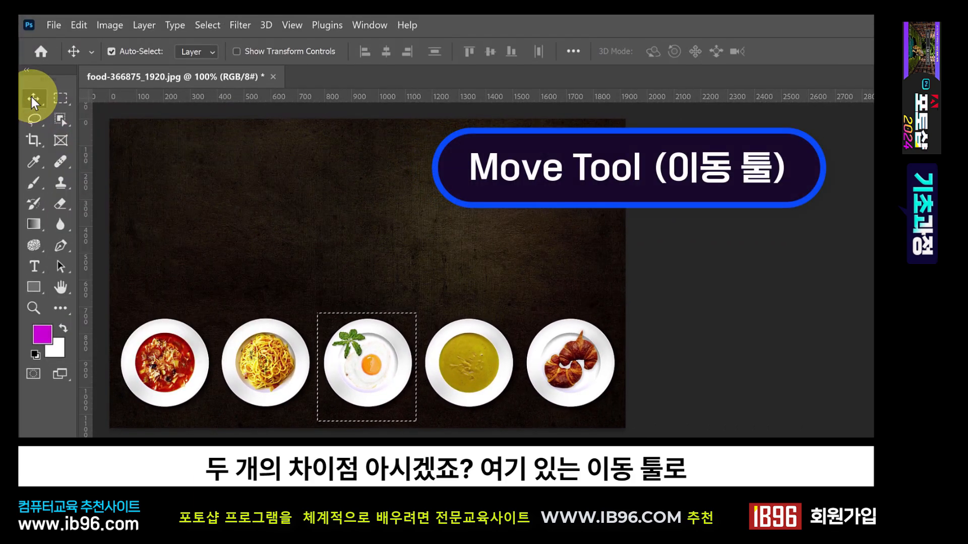
drag(384, 320, 389, 162)
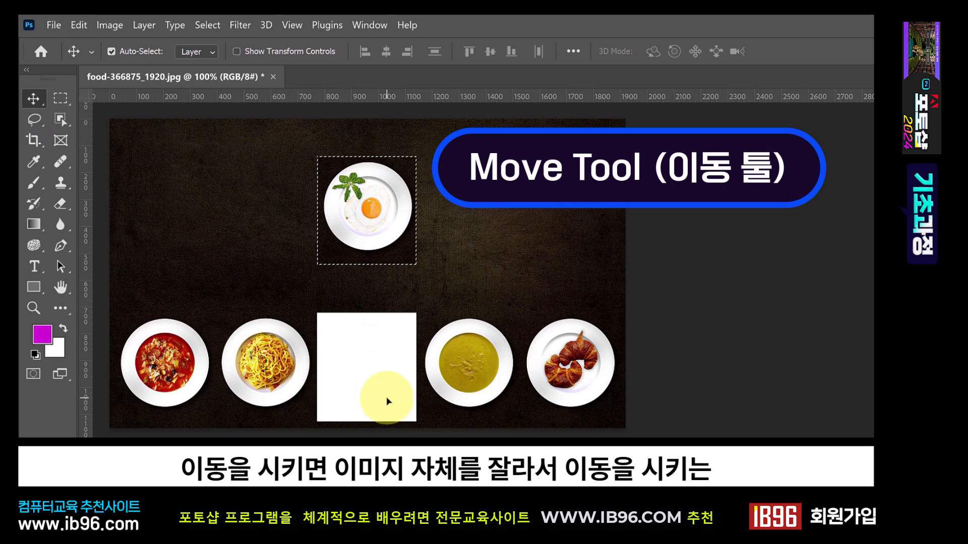
key(ctrl+z)
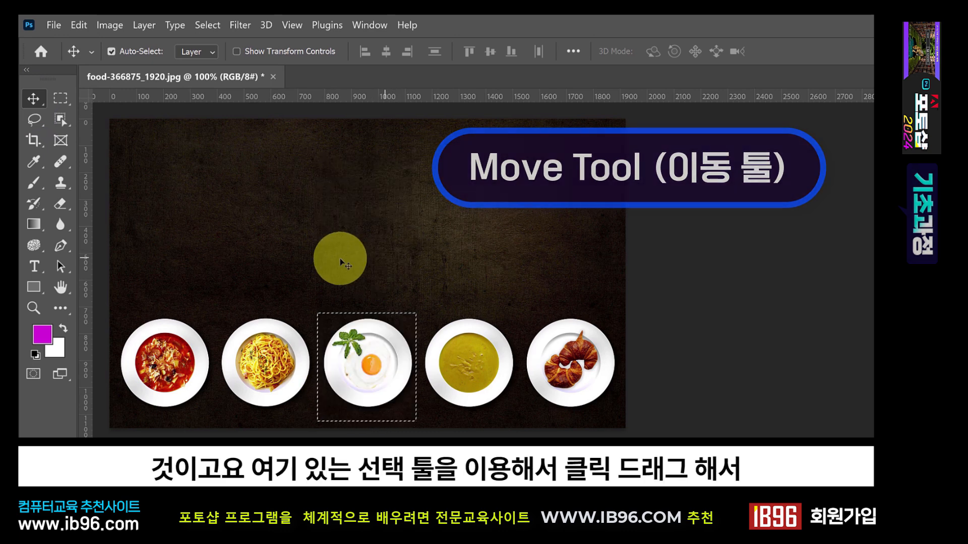
Step: Reposition only the selection outline over the empty background, the croissant plate and back towards the spaghetti plate, and deselect
click(56, 99)
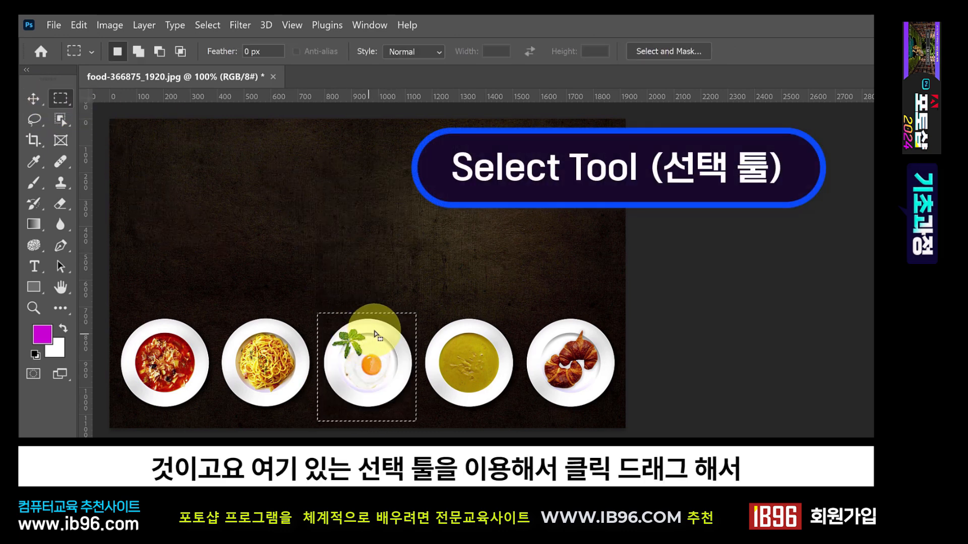
drag(383, 335, 487, 211)
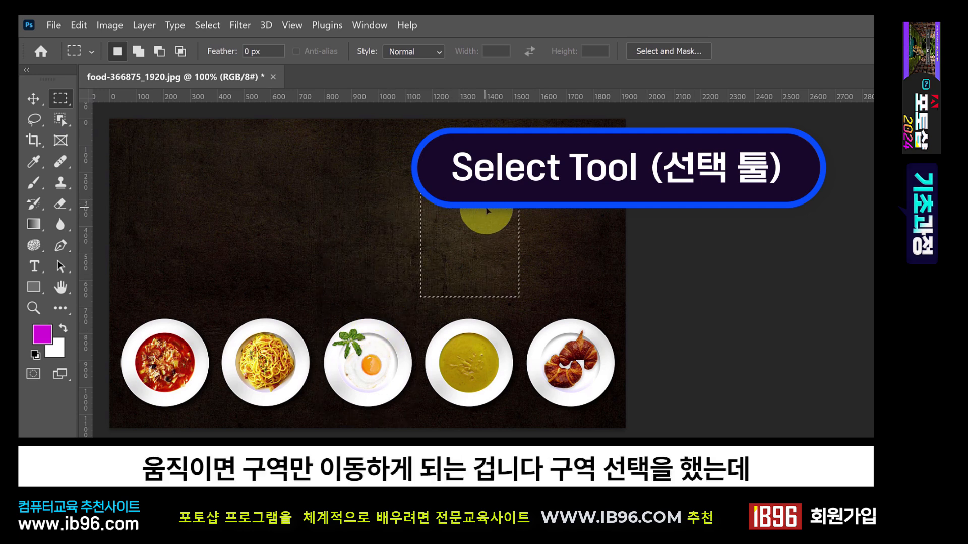
drag(482, 270, 598, 394)
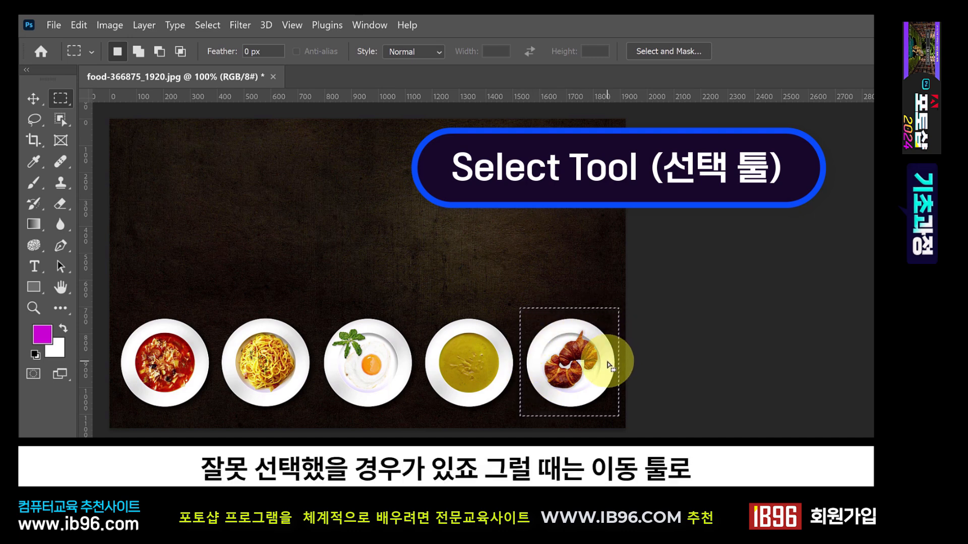
drag(608, 366, 304, 370)
click(333, 328)
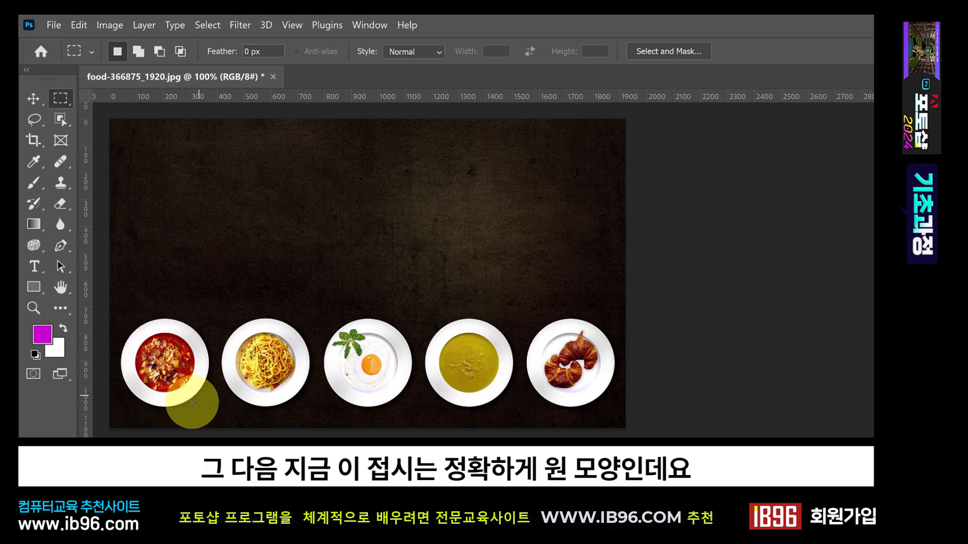
Step: Select the red soup plate with a rectangular marquee, switch to the Elliptical Marquee tool and clear the selection
drag(116, 312, 216, 418)
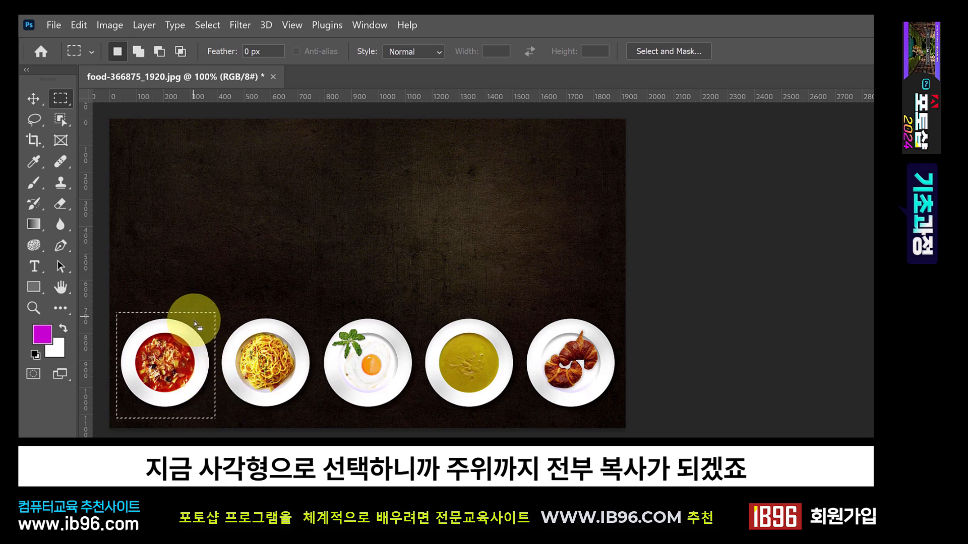
right_click(61, 98)
click(121, 111)
click(169, 235)
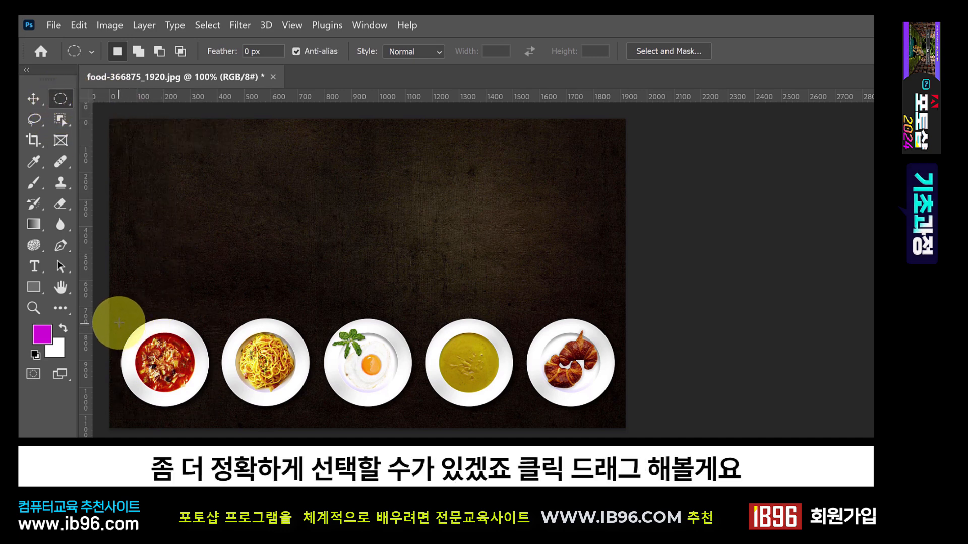
Step: Draw a circular selection around the red soup plate and another on the empty background, and deselect
drag(123, 321, 208, 406)
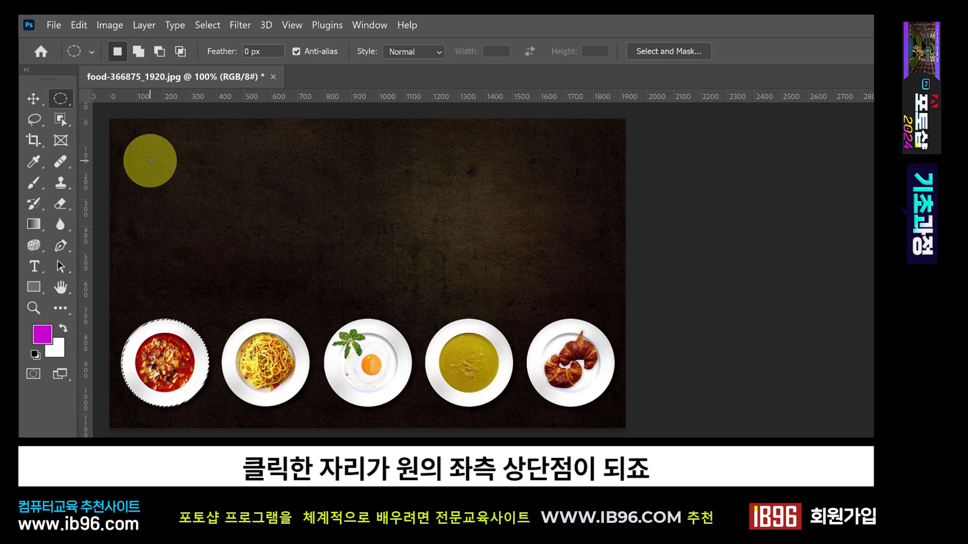
drag(149, 161, 280, 283)
key(ctrl+d)
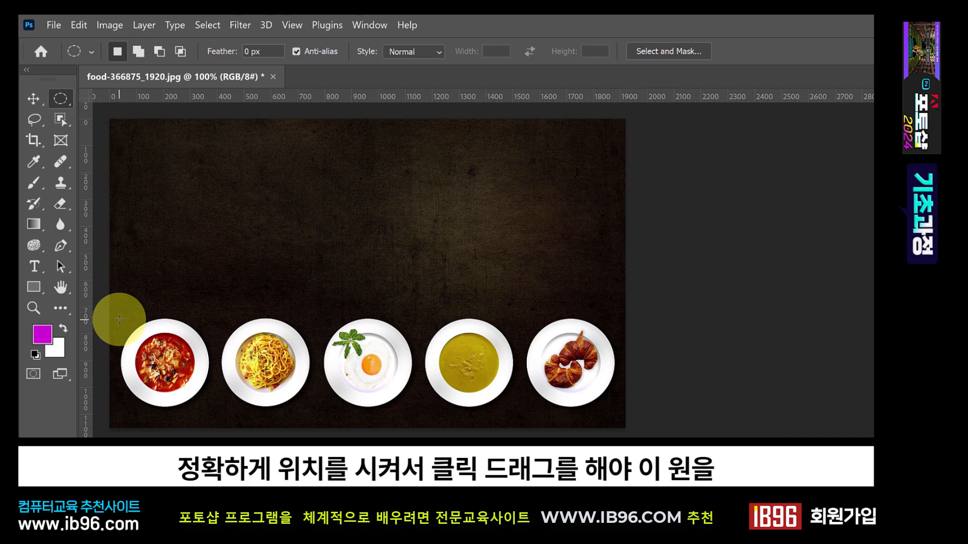
Step: Draw an elliptical selection about 330 px wide around the red soup plate and adjust the outline to fit the plate's rim
drag(120, 322, 209, 409)
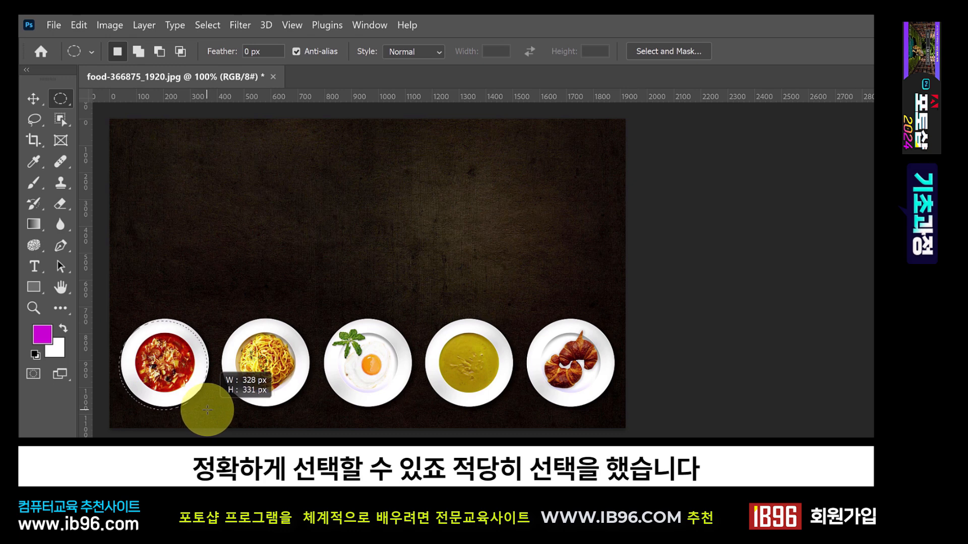
drag(207, 410, 208, 410)
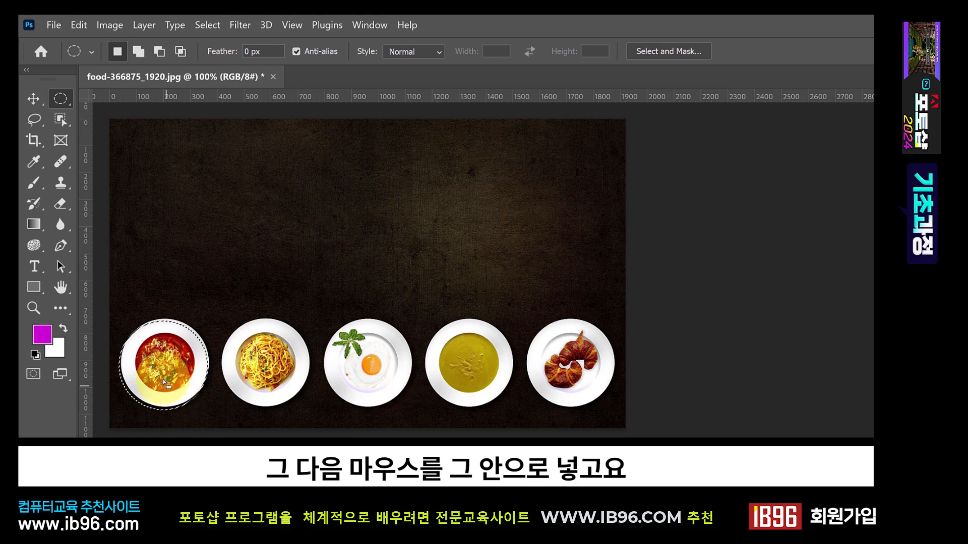
drag(159, 361, 160, 360)
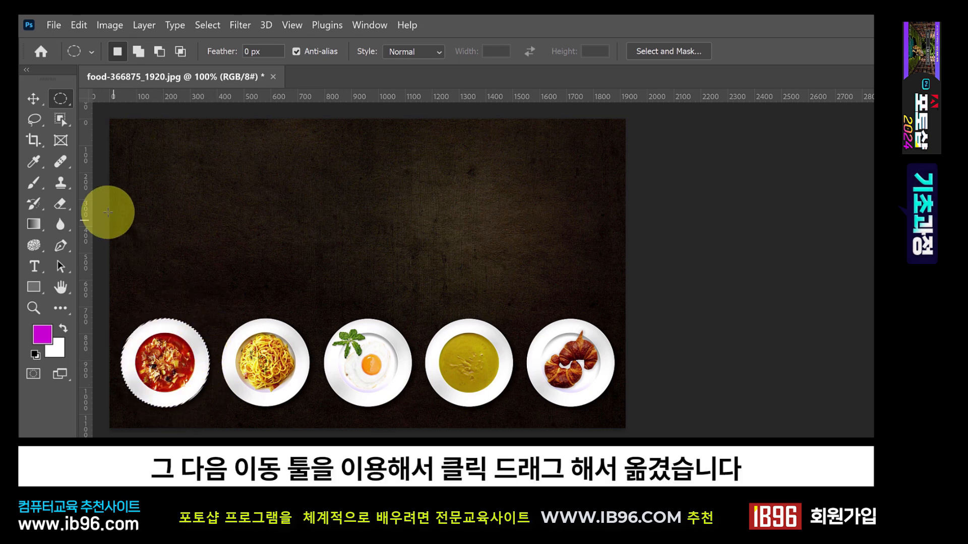
Step: Move the circularly selected red soup plate up onto the background with the Move tool and undo the move
click(35, 99)
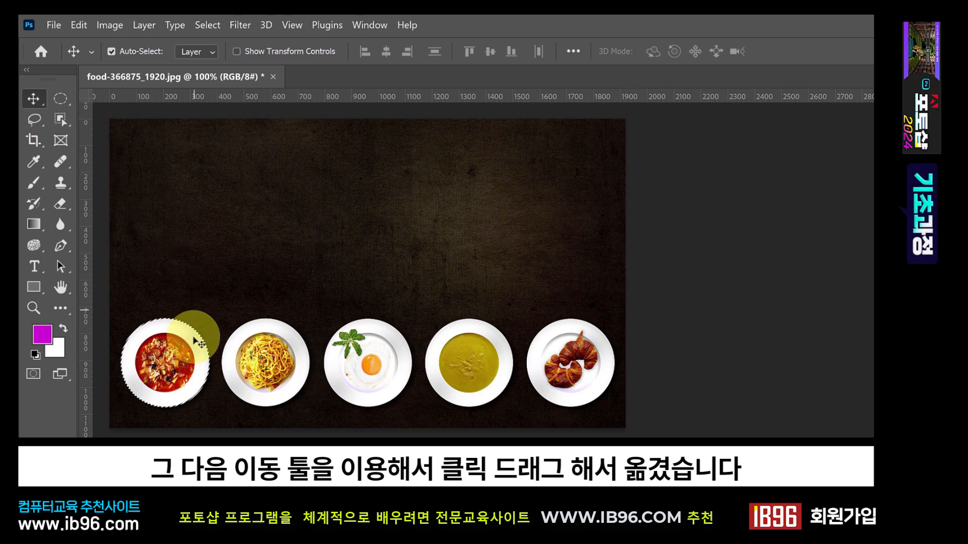
drag(171, 382, 228, 293)
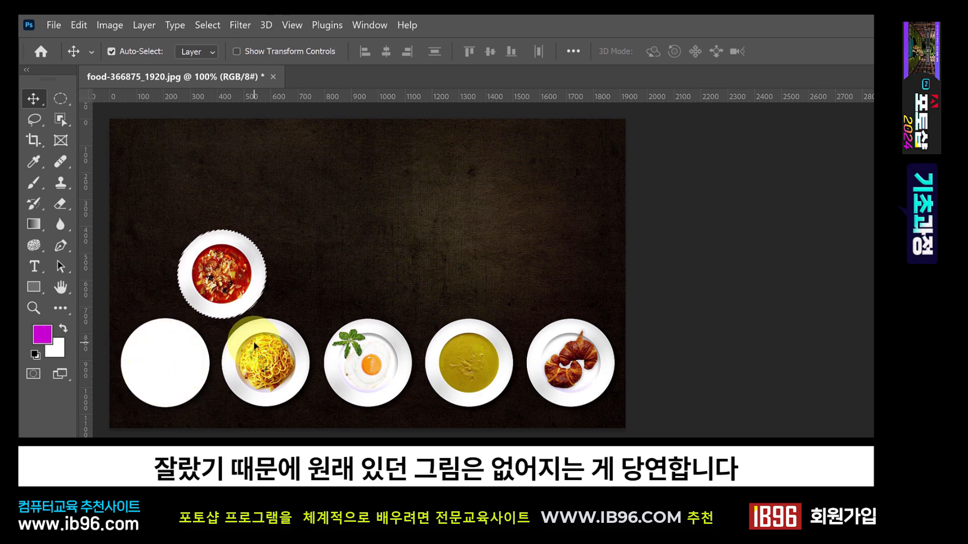
key(ctrl+z)
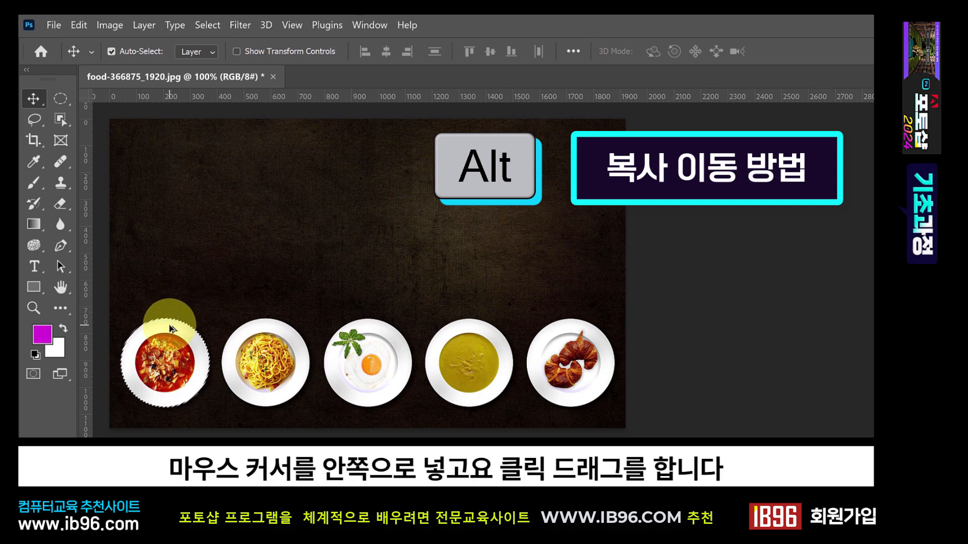
Step: Place two copies of the selected red soup plate side by side above the row and fine-tune the second copy's position
drag(171, 329, 218, 241)
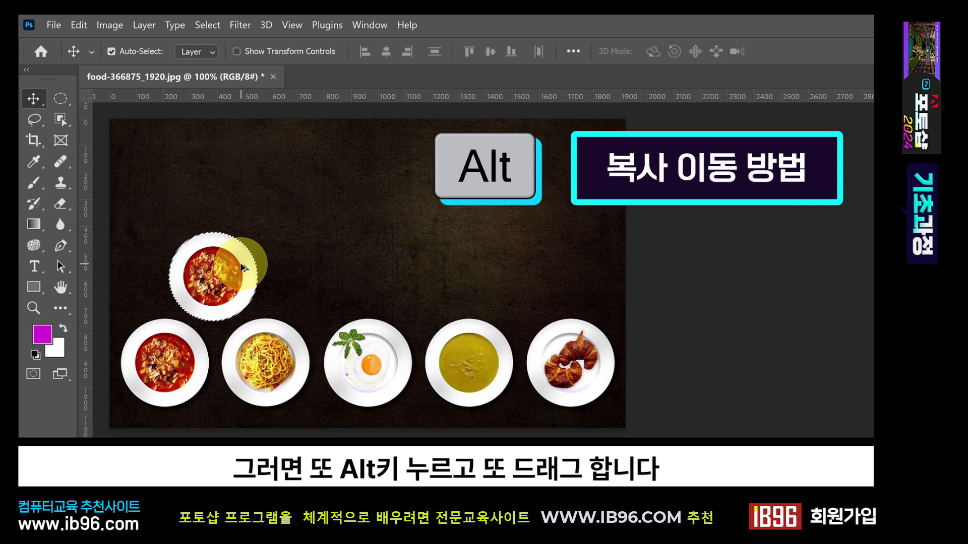
drag(244, 268, 349, 262)
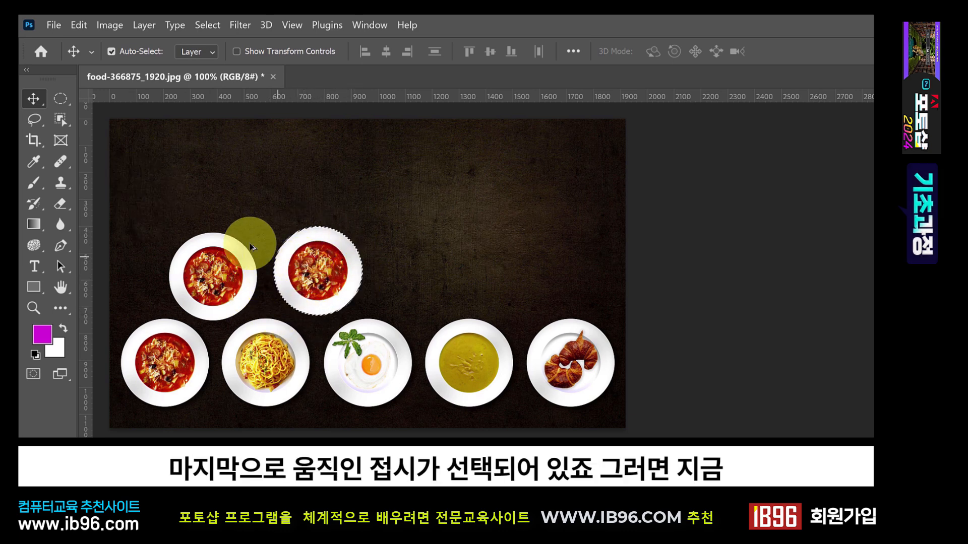
mouse_move(333, 277)
mouse_down()
mouse_move(420, 248)
mouse_move(515, 253)
mouse_move(282, 215)
mouse_move(525, 195)
mouse_move(540, 279)
mouse_move(376, 261)
mouse_move(332, 288)
mouse_up()
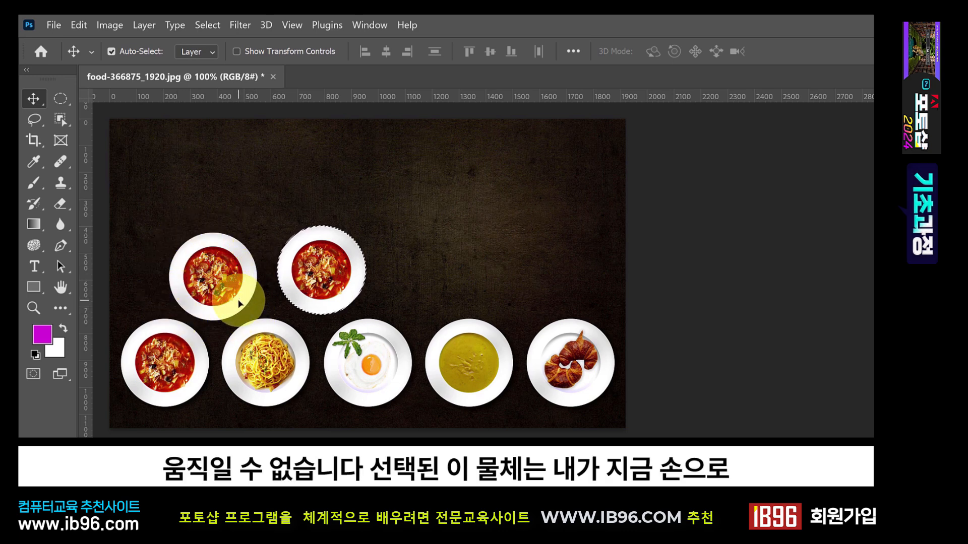
mouse_move(335, 277)
mouse_down()
mouse_move(434, 248)
mouse_move(419, 266)
mouse_move(328, 279)
mouse_up()
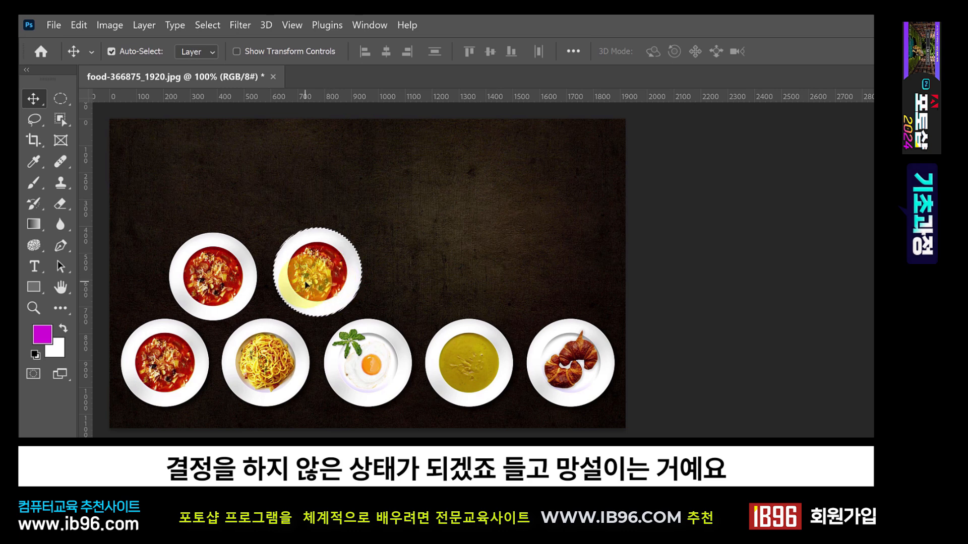
drag(306, 283, 383, 293)
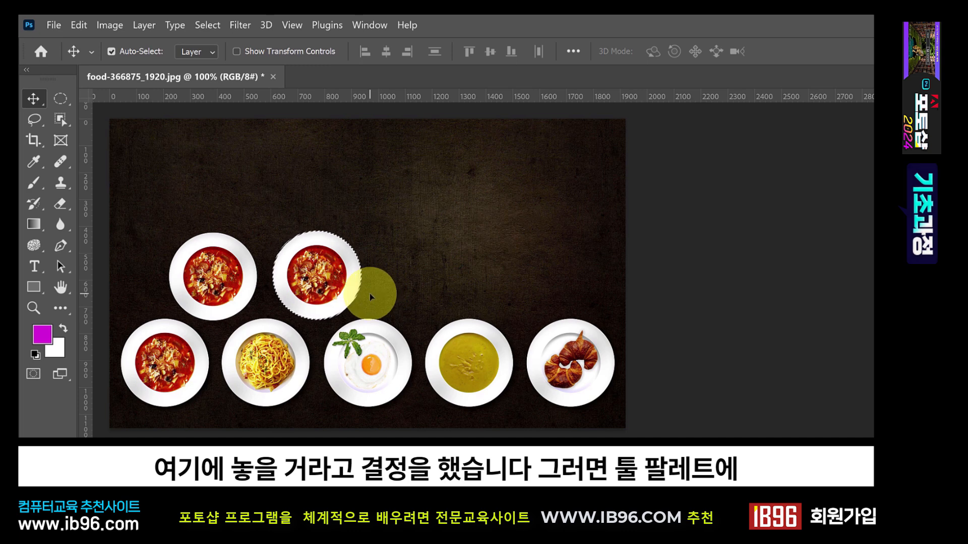
Step: Deselect the second red soup plate copy, try to move it with the Move tool, and cancel the conversion to a normal layer
key(m)
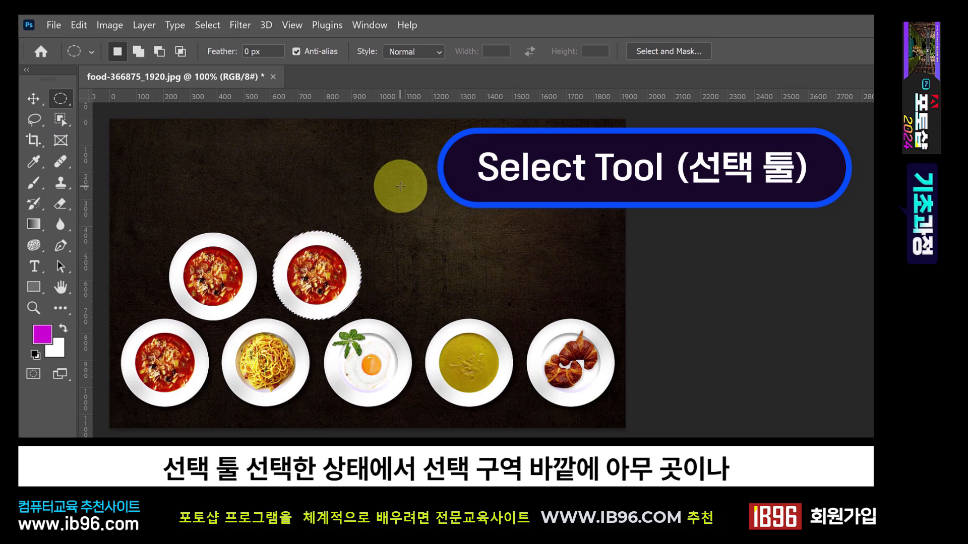
click(400, 186)
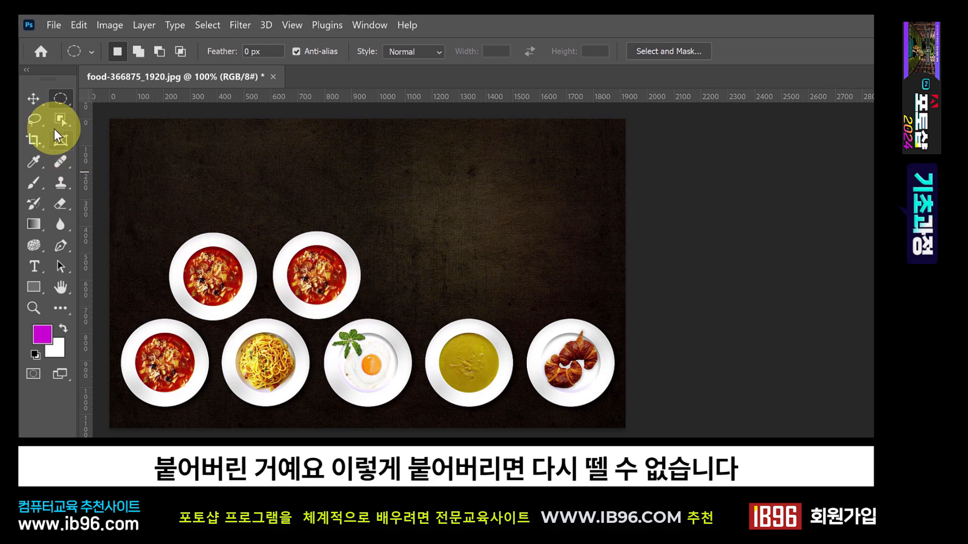
click(30, 100)
drag(337, 275, 552, 224)
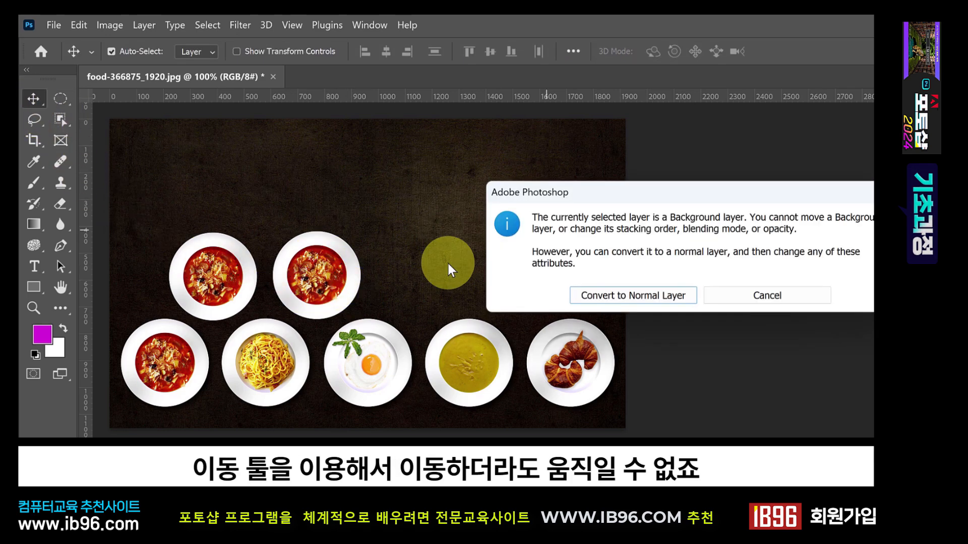
click(734, 294)
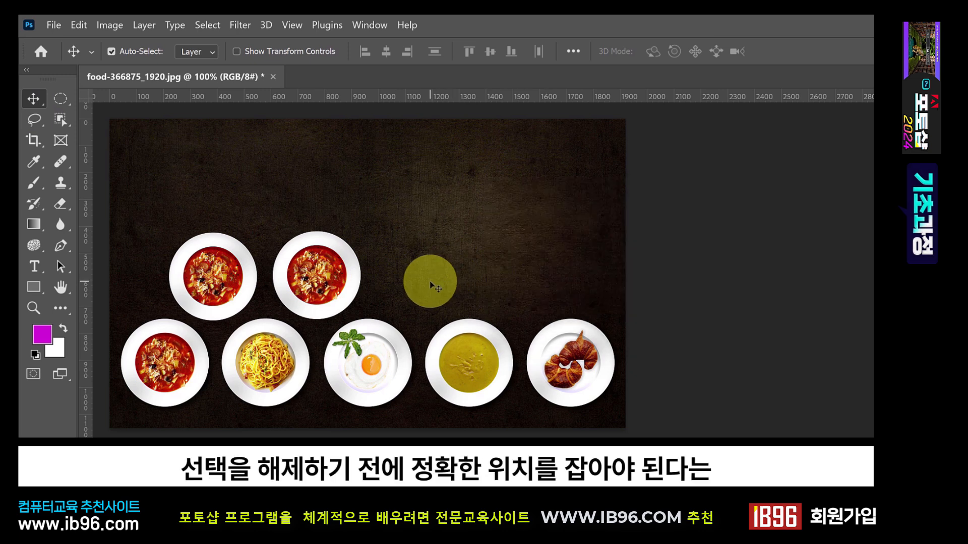
drag(430, 283, 387, 278)
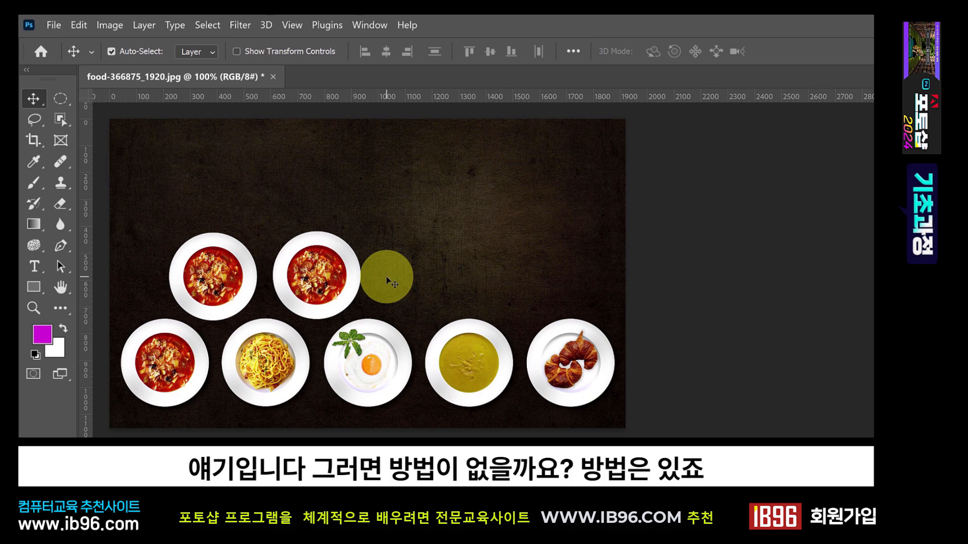
Step: Undo the deselection to restore the circular selection around the second red soup plate copy
click(79, 25)
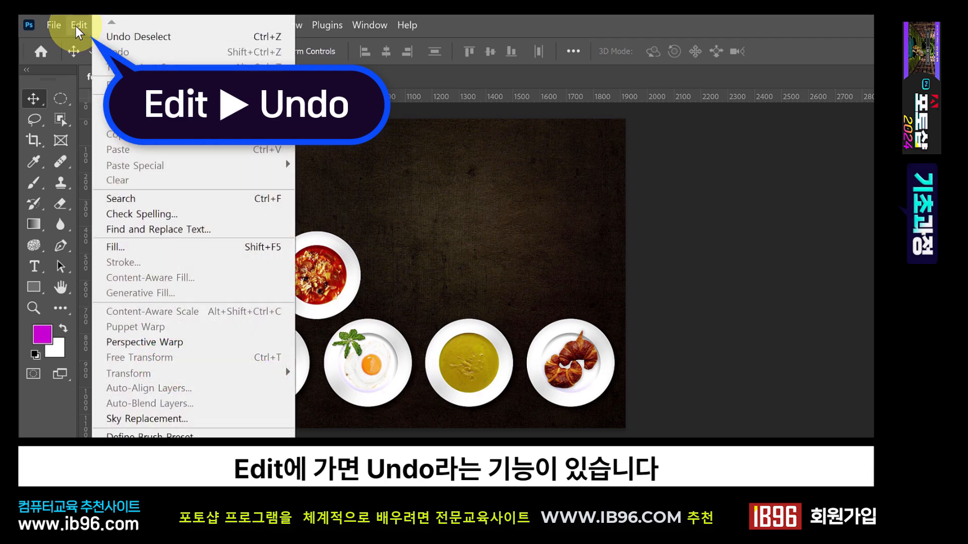
click(132, 38)
drag(463, 264, 461, 290)
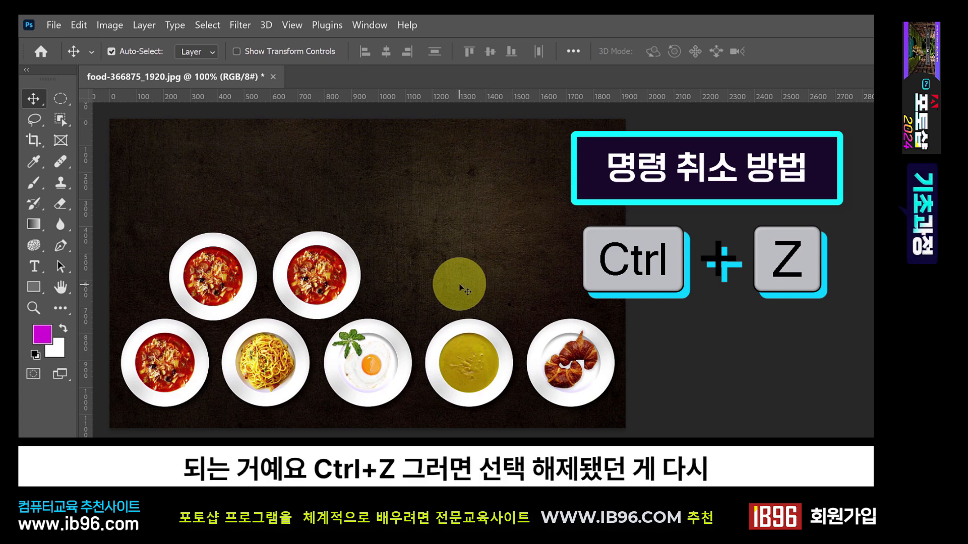
key(ctrl+z)
mouse_move(460, 289)
mouse_down()
mouse_move(376, 302)
mouse_move(369, 268)
mouse_up()
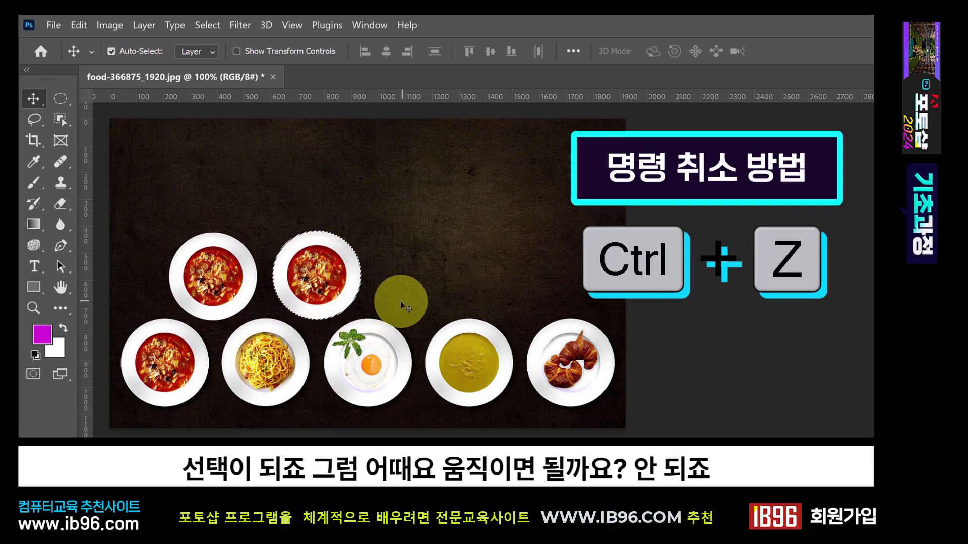
Step: Move the selected second plate copy across the background twice, undoing the move each time
drag(345, 298, 580, 249)
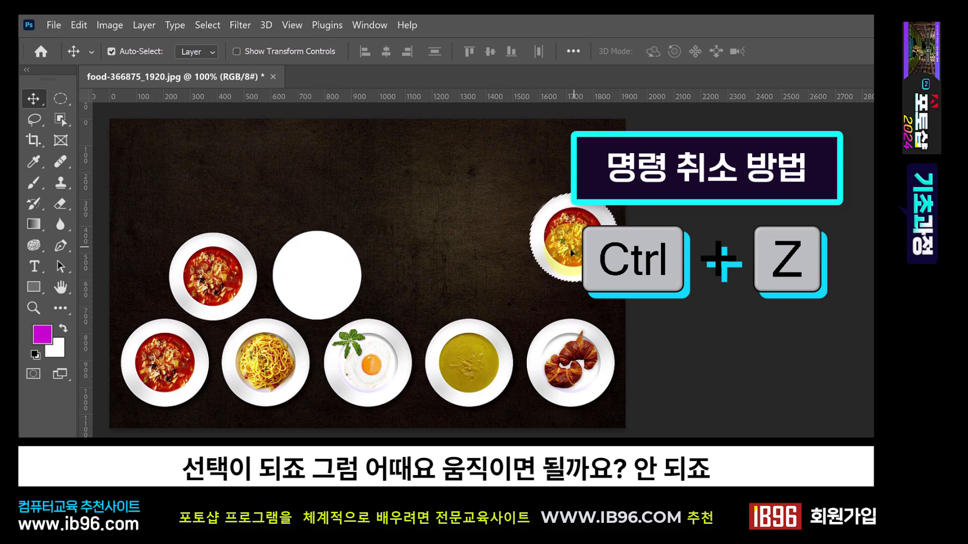
key(ctrl+z)
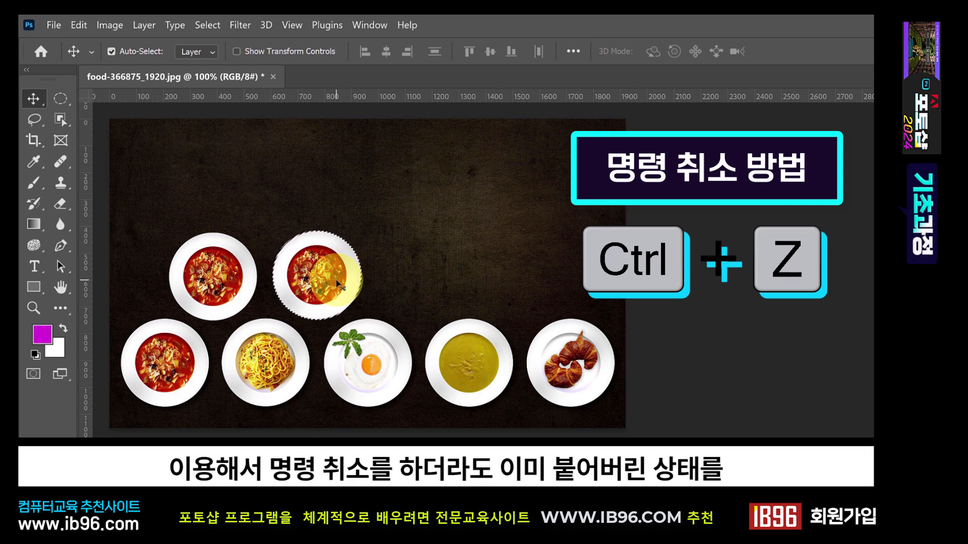
drag(339, 282, 473, 248)
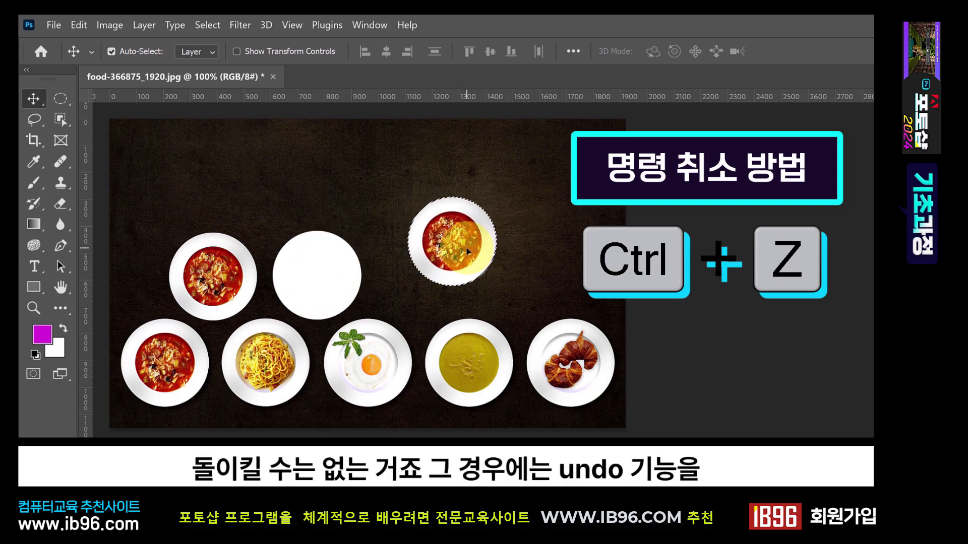
key(ctrl+z)
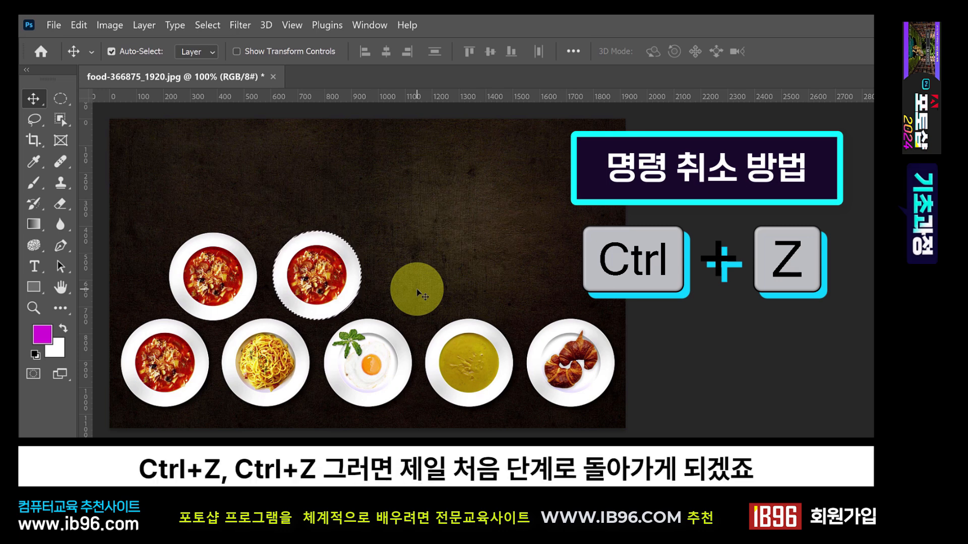
Step: Undo both plate copies, then place a new copy of the selected red soup plate above the row's first two plates
key(ctrl+z)
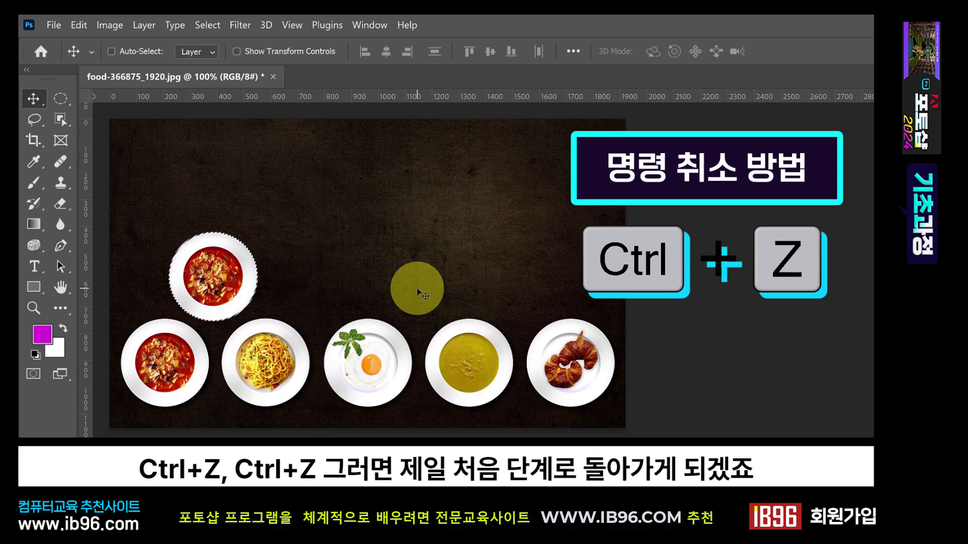
key(ctrl+z)
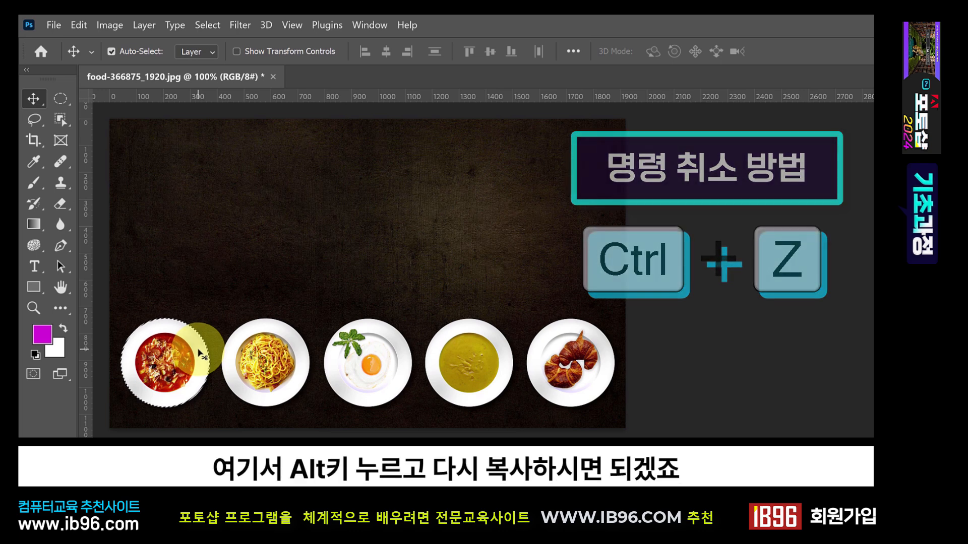
drag(198, 358, 239, 285)
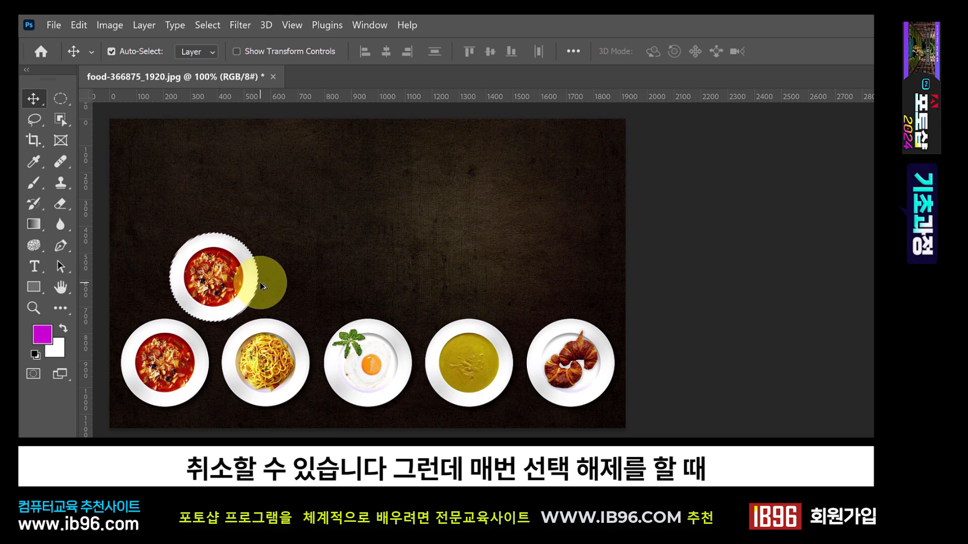
Step: Deselect the red soup plate copy above the row and activate the Elliptical Marquee tool
click(60, 98)
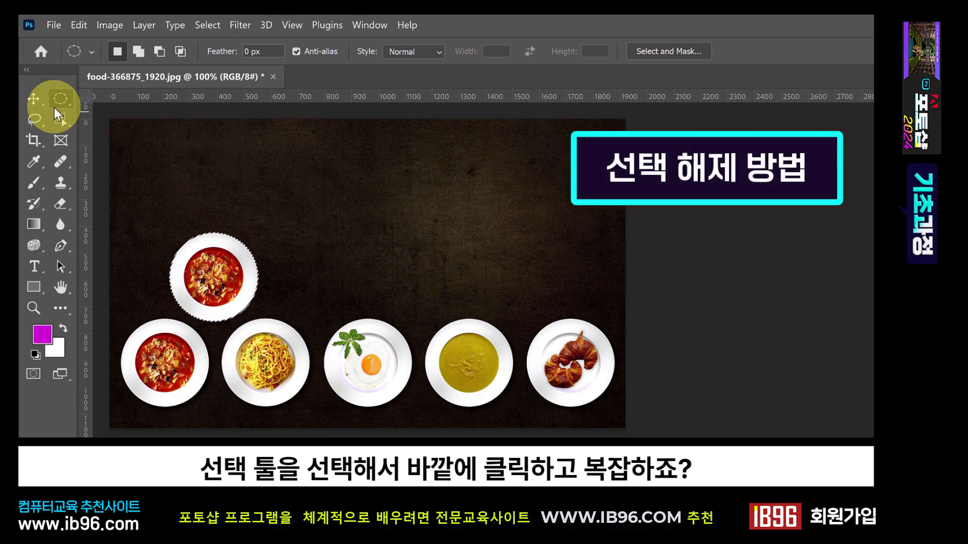
click(33, 100)
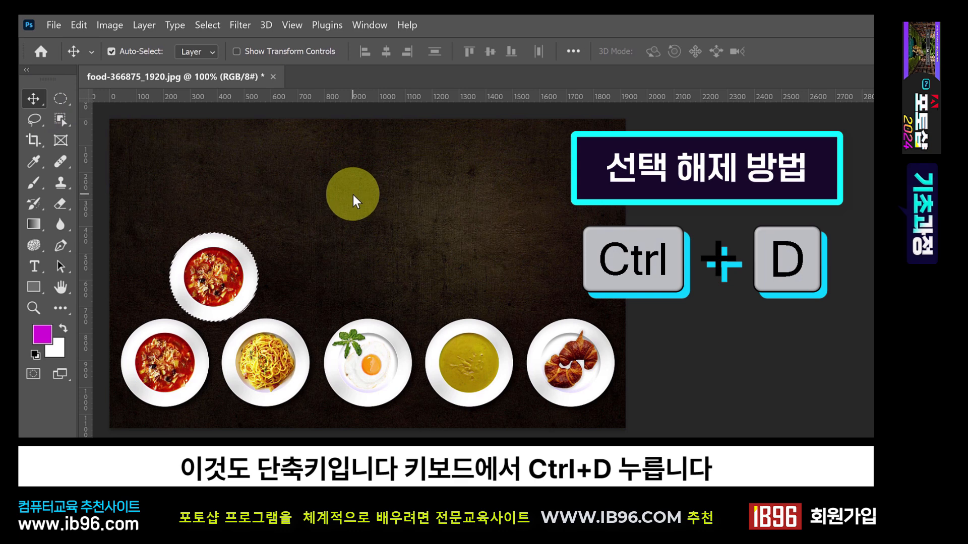
key(ctrl)
key(ctrl+d)
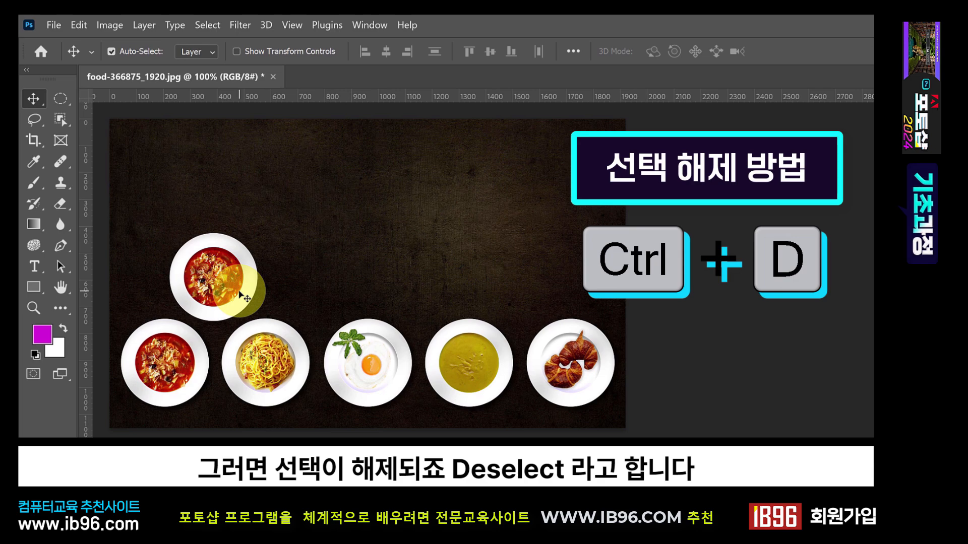
click(78, 26)
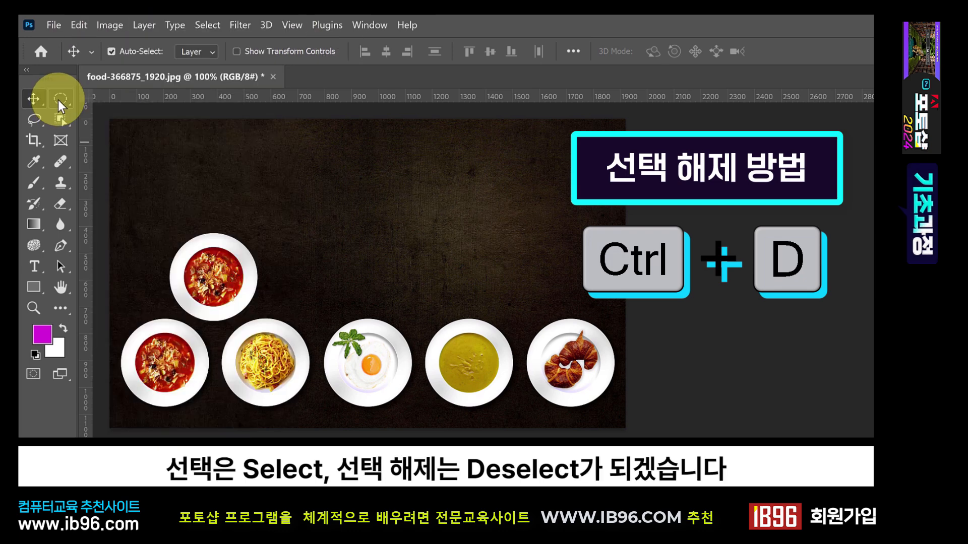
click(59, 100)
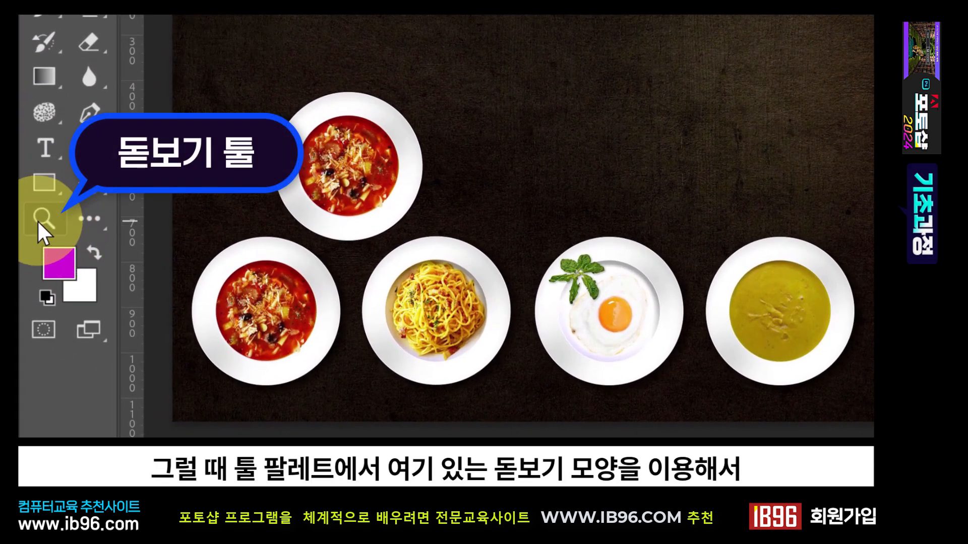
Step: Use the Zoom tool's scrubby zoom to shrink the view to 51.8%, recenter the photo, and enlarge it to 76.3%
click(38, 221)
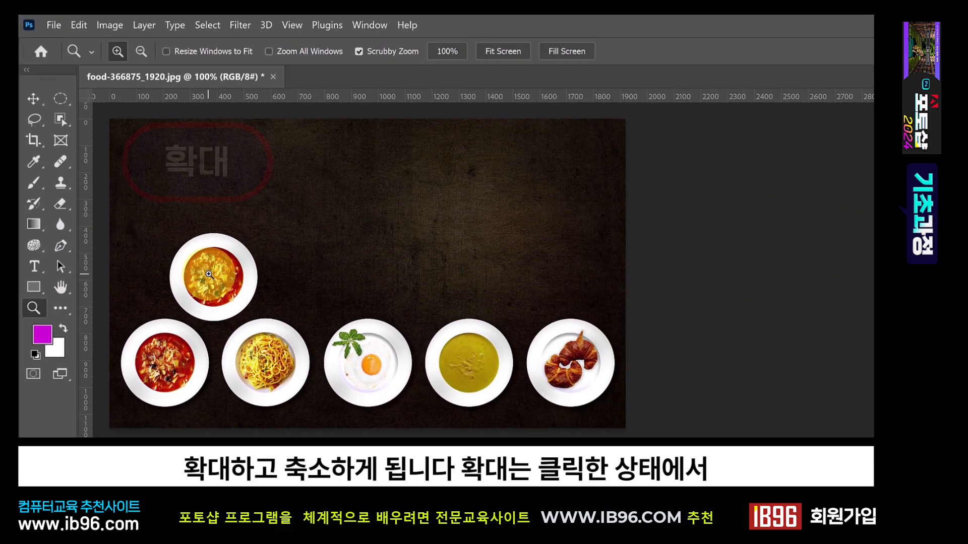
drag(208, 274, 454, 323)
key(space)
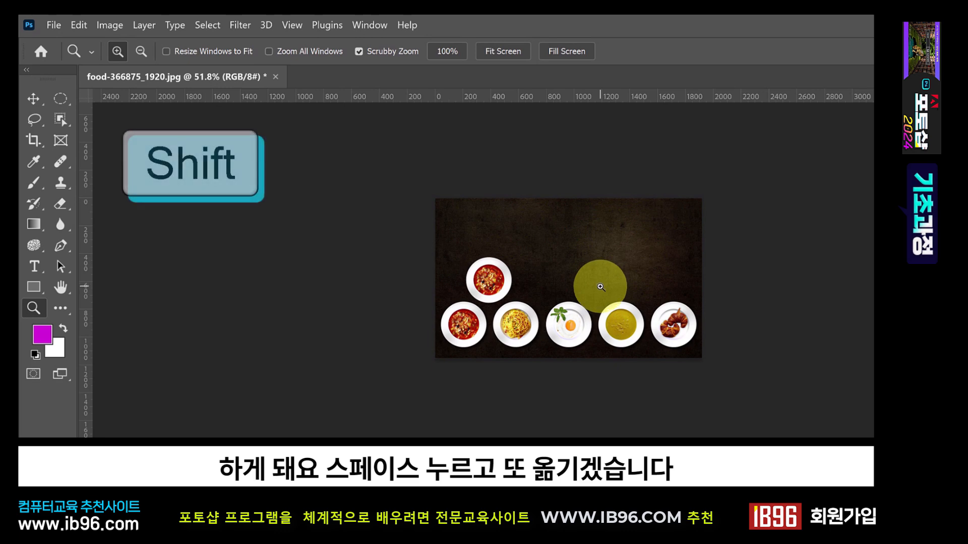
drag(601, 284, 327, 284)
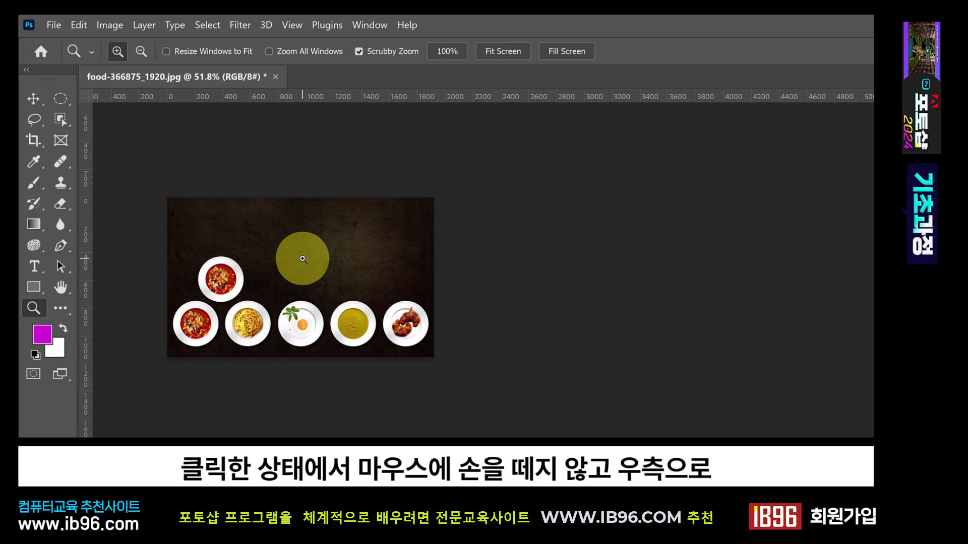
mouse_move(306, 259)
mouse_down()
mouse_move(400, 259)
mouse_move(299, 263)
mouse_move(324, 262)
mouse_move(311, 264)
mouse_up()
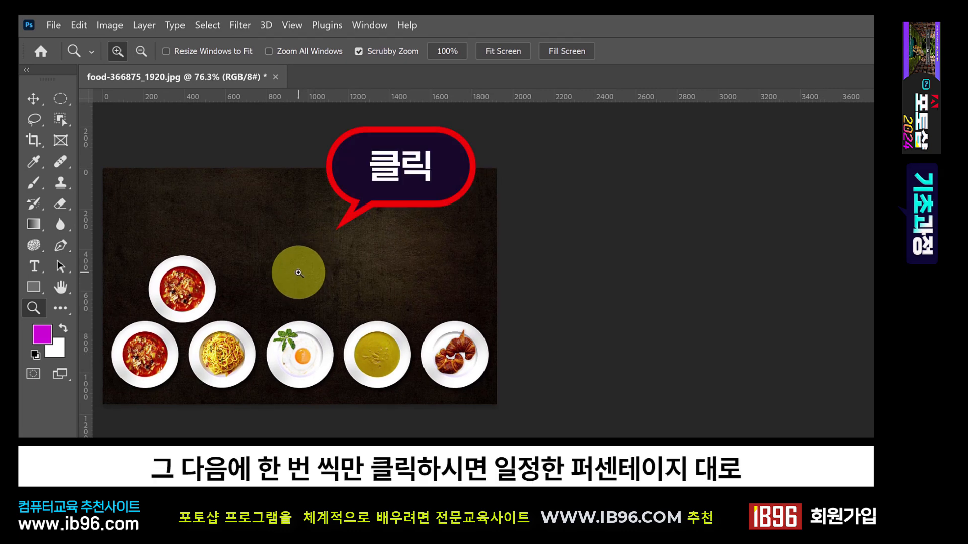
Step: Zoom in on the dark background above the plates in preset increments through 100%, 200% and 300% up to 500%
click(299, 272)
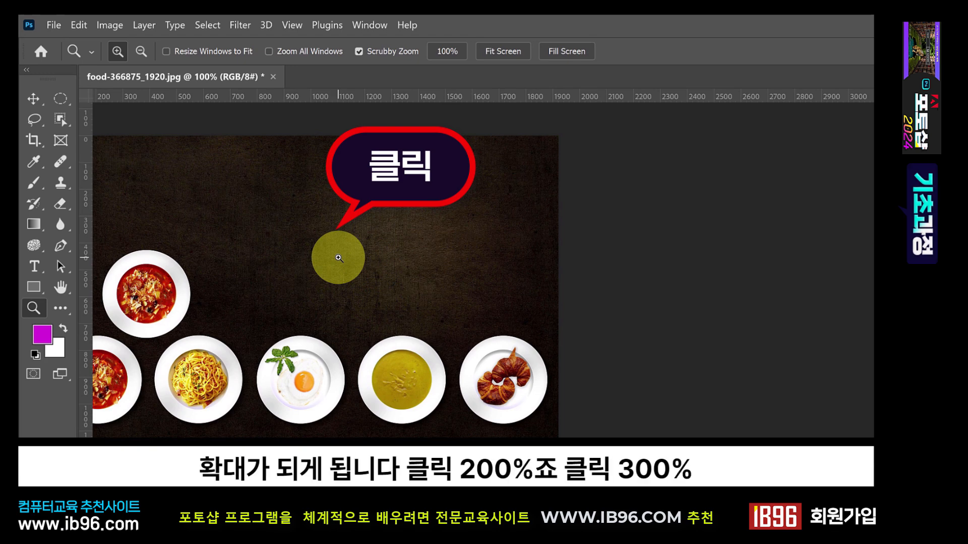
click(341, 261)
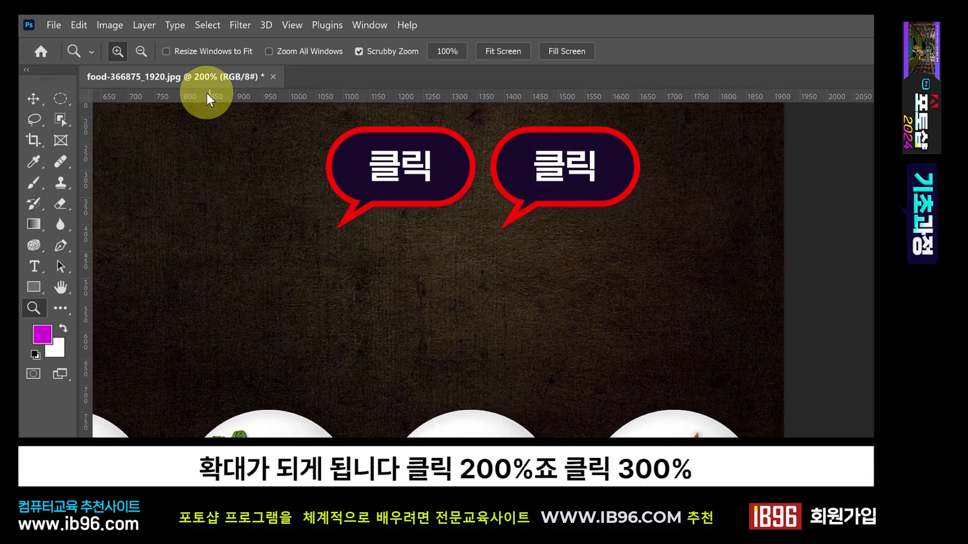
click(351, 275)
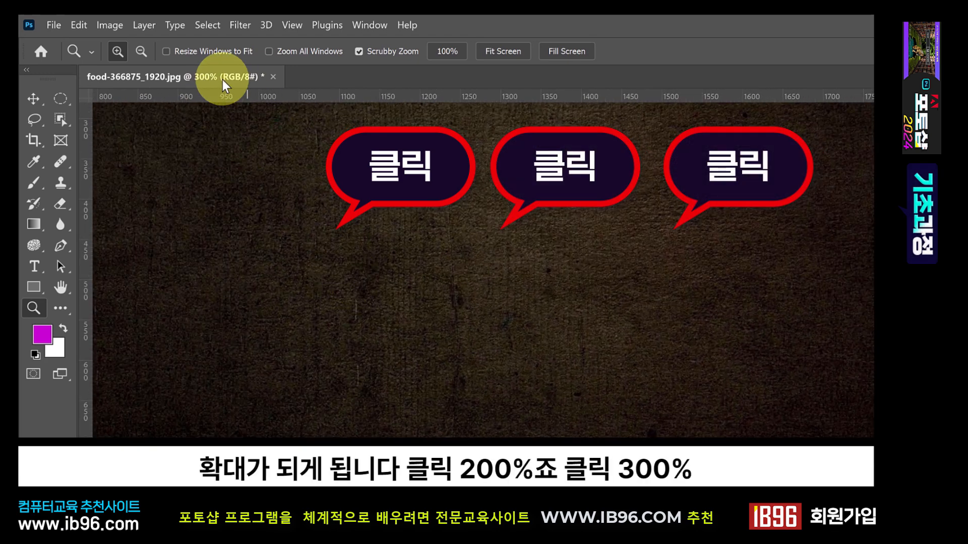
click(421, 306)
click(421, 305)
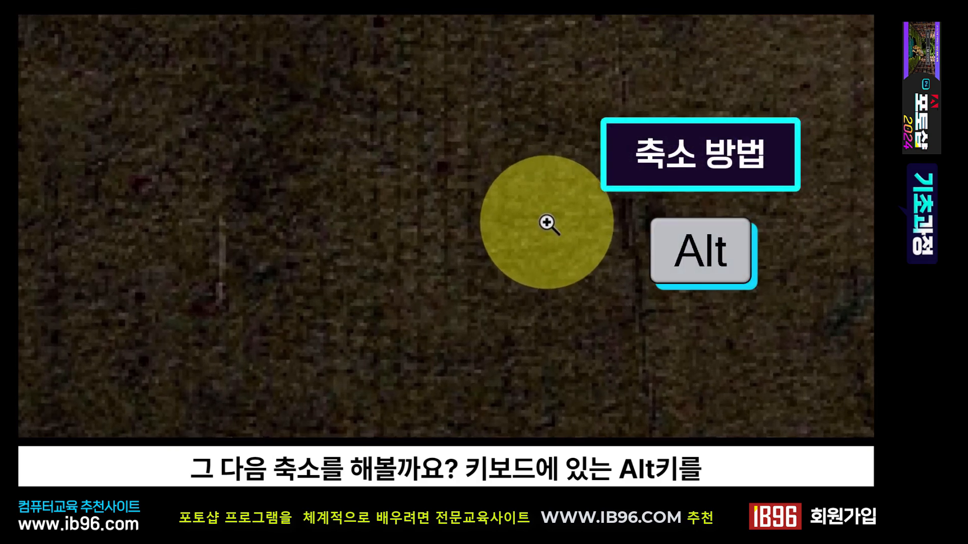
Step: Zoom out from the background in preset increments until the photo is back at 100%
key(alt)
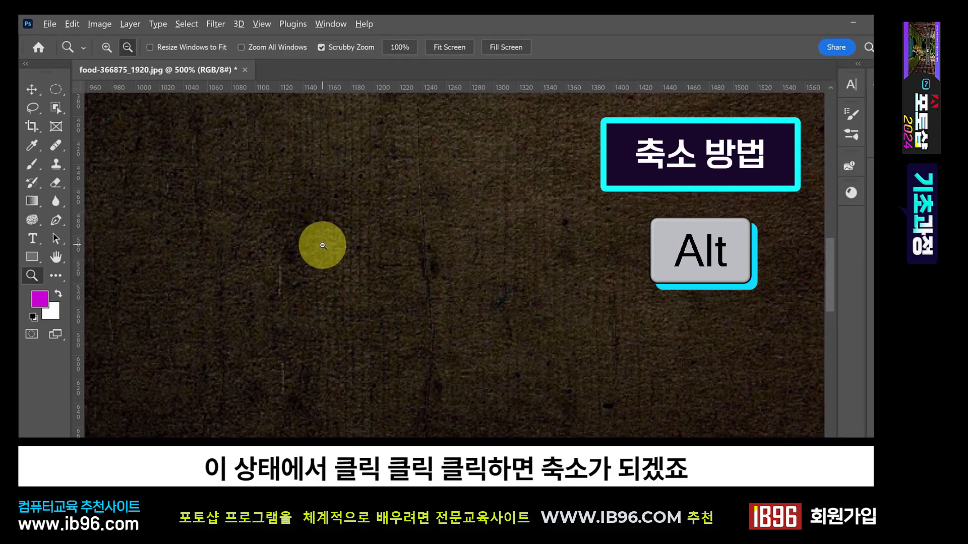
alt+click(322, 245)
alt+click(323, 245)
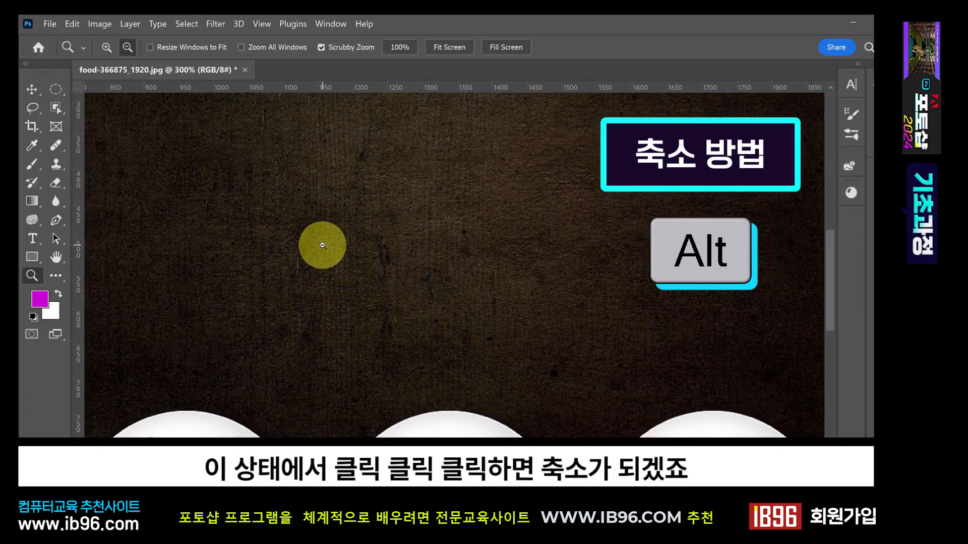
alt+click(323, 246)
alt+click(323, 245)
alt+click(323, 246)
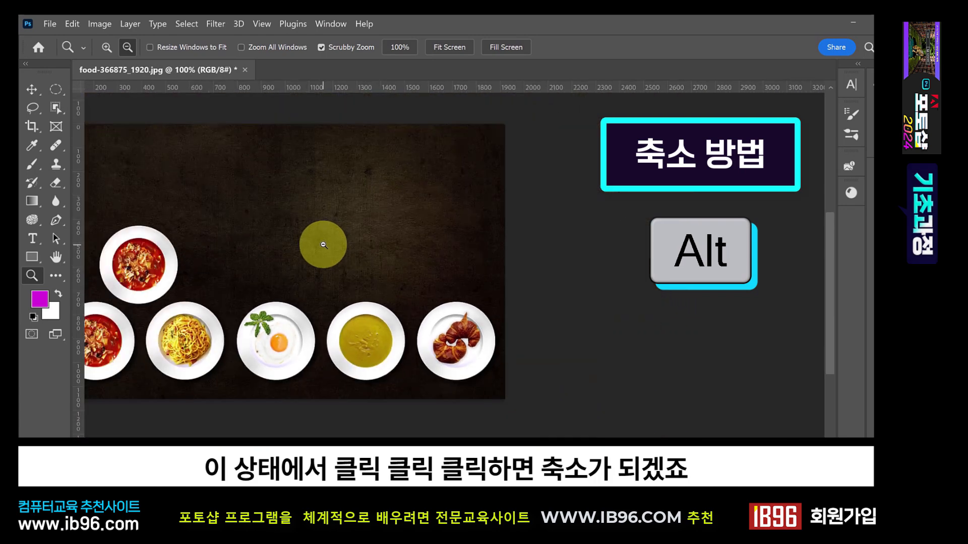
alt+click(323, 246)
Step: Scrub-zoom the background to 572%, zoom out in increments to 100%, and zoom in once to 200%
drag(328, 247, 358, 247)
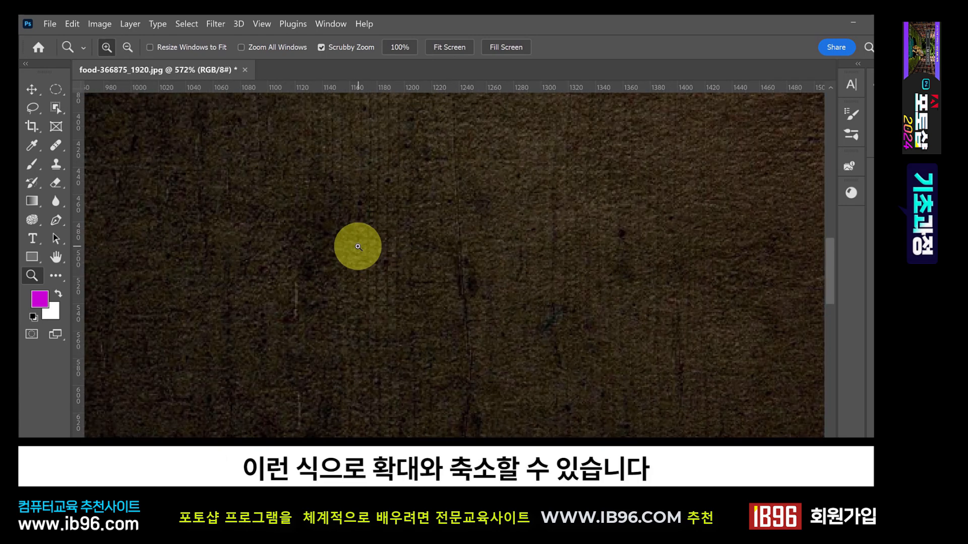
alt+click(358, 247)
alt+click(358, 247)
alt+click(358, 247)
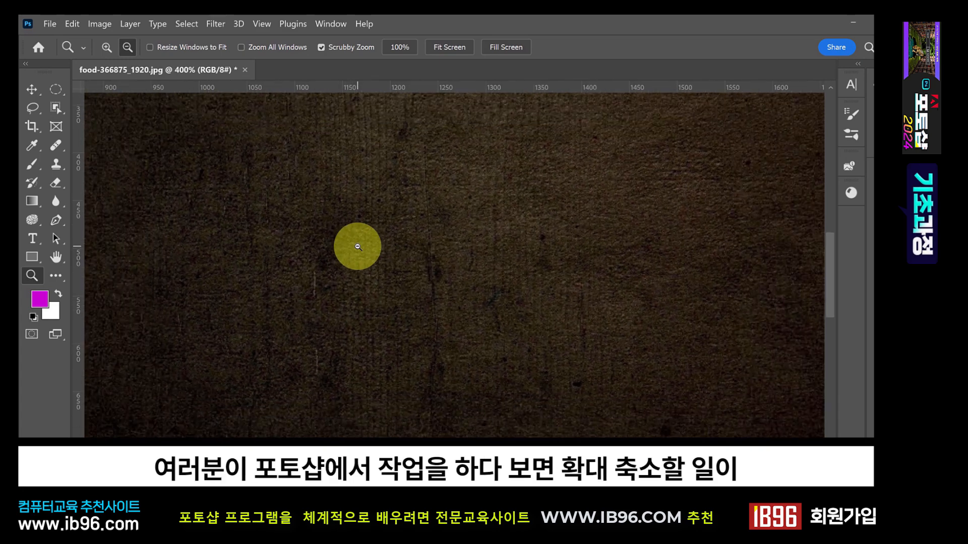
alt+click(358, 247)
alt+click(358, 247)
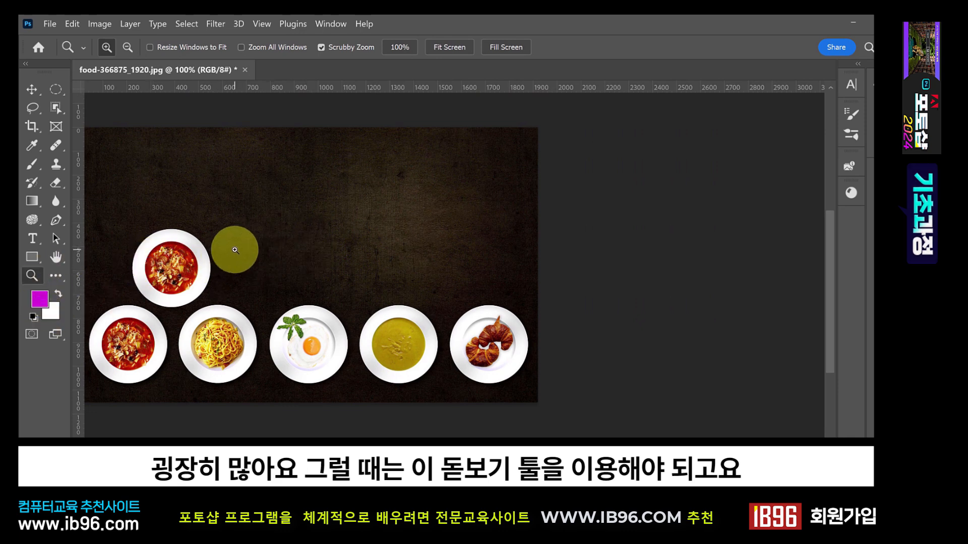
click(282, 255)
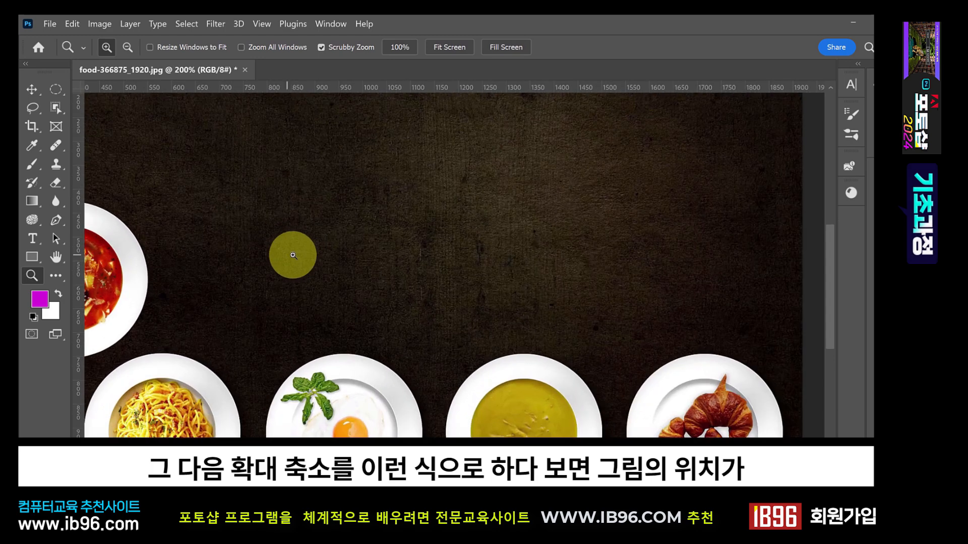
Step: Pan the 200% view with the temporary Hand tool until the upper soup plate is fully in view
click(467, 254)
alt+click(368, 260)
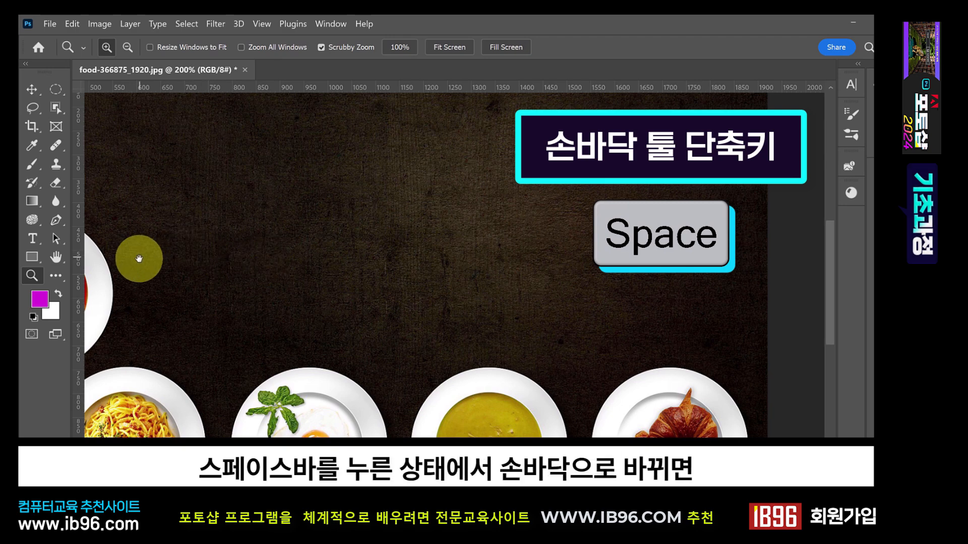
key(space)
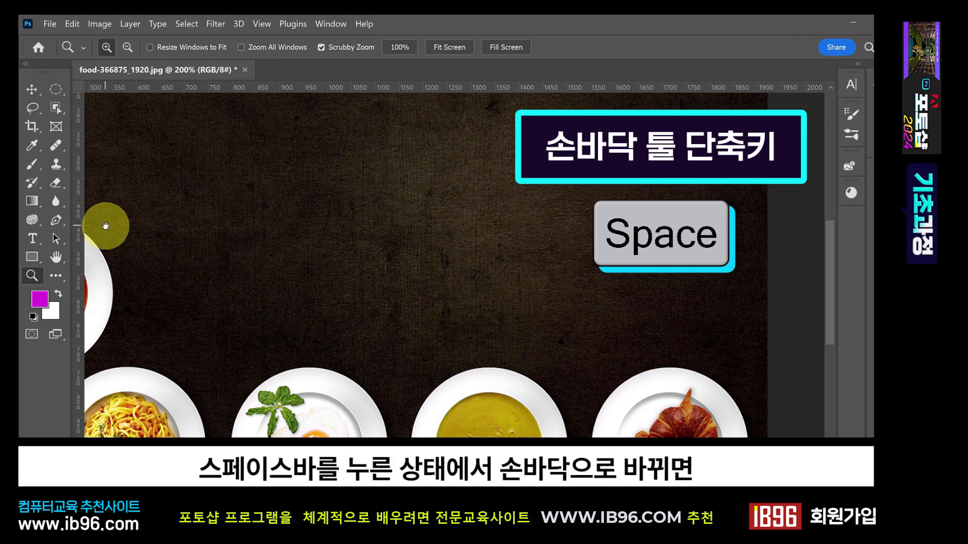
drag(105, 226, 264, 250)
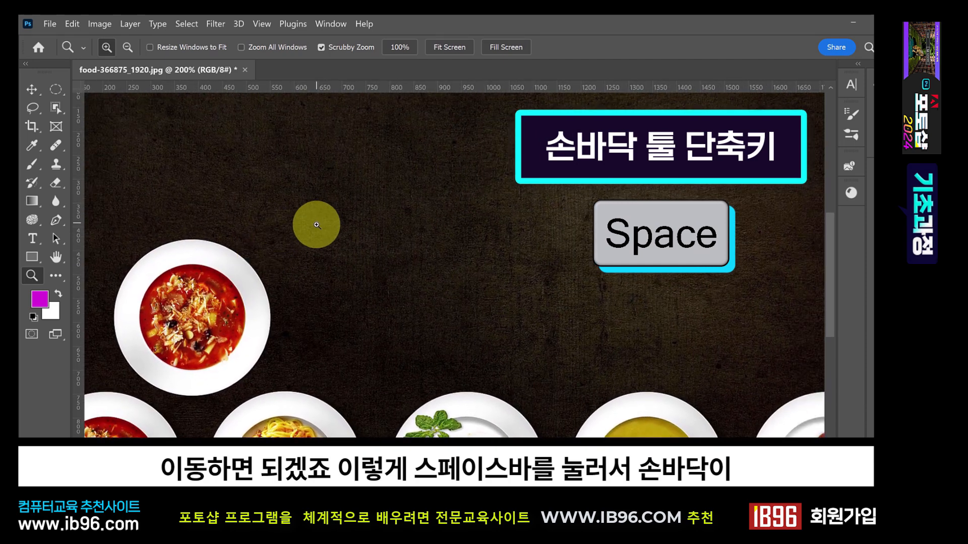
key(space)
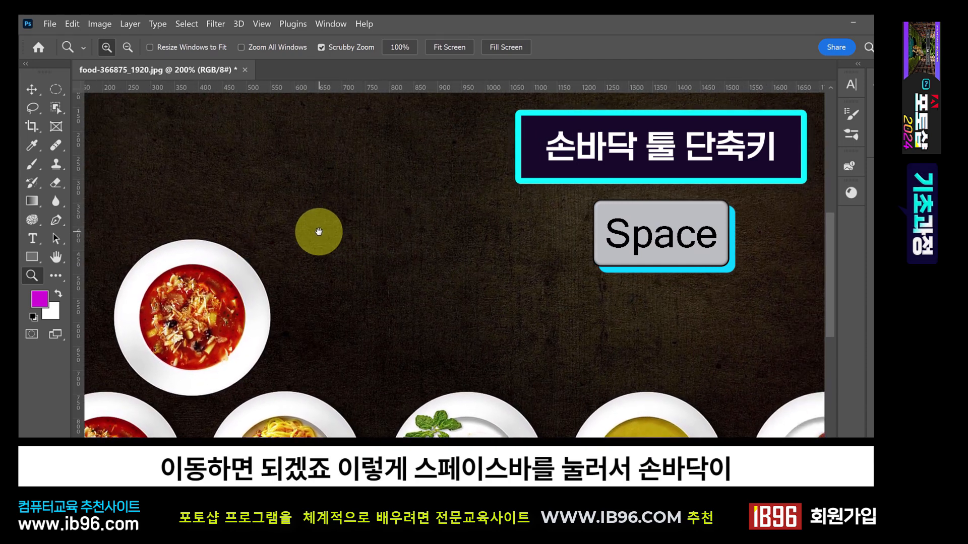
drag(318, 232, 362, 235)
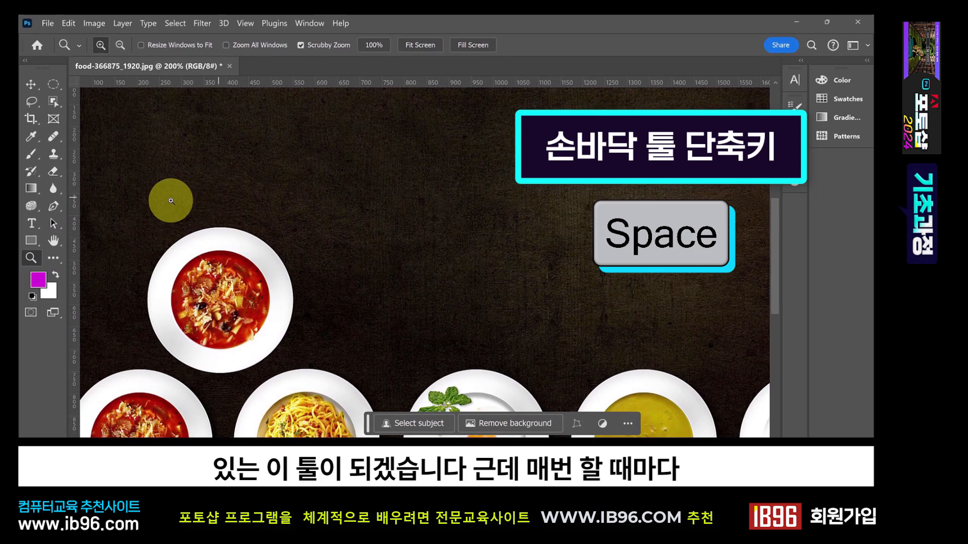
Step: Pan the photo with the Hand tool, switch to the Elliptical Marquee tool, and pan again using the temporary Hand tool
click(52, 240)
drag(217, 211, 281, 206)
click(56, 86)
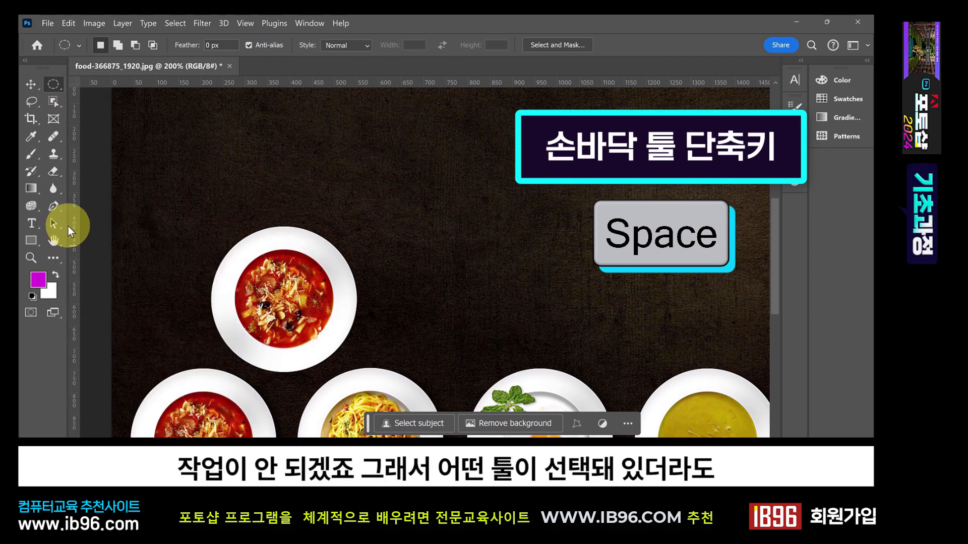
key(space)
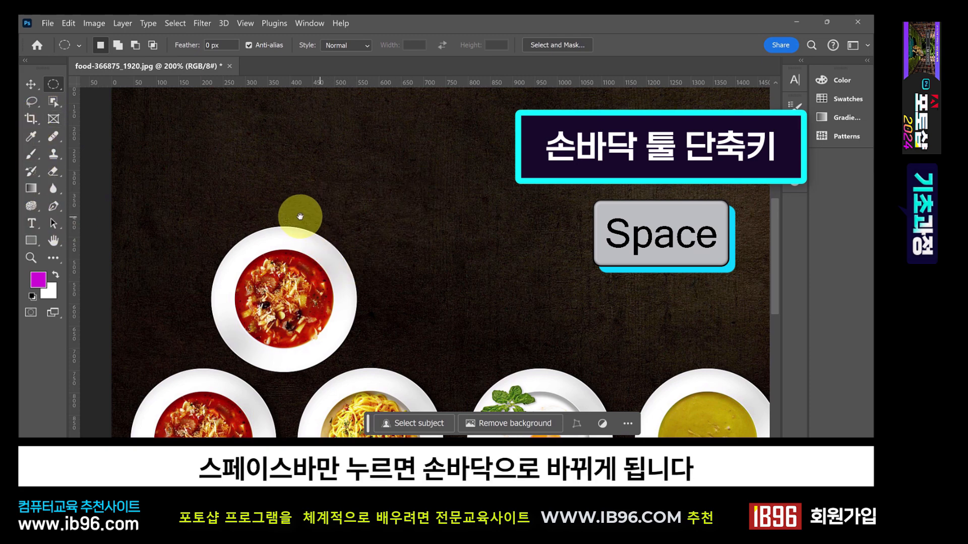
drag(396, 207, 269, 207)
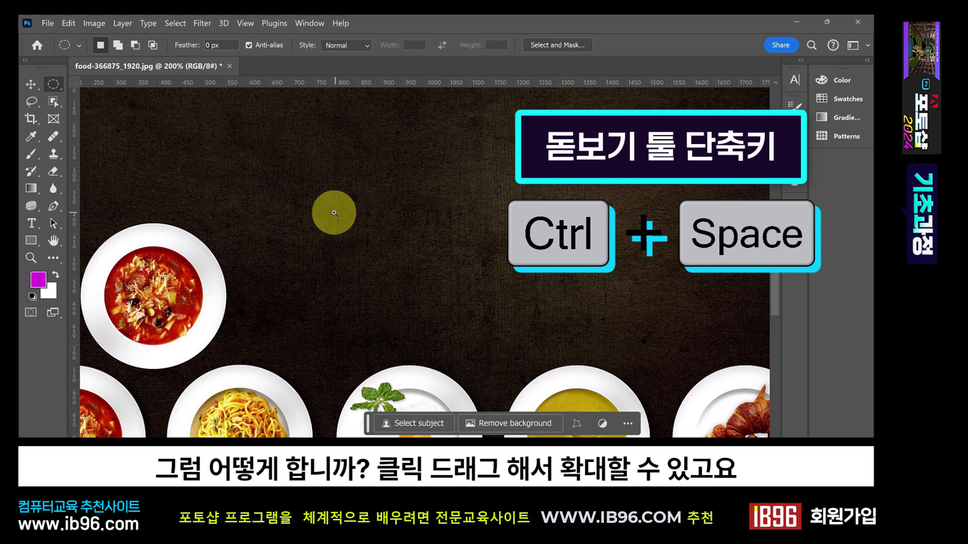
Step: Use temporary scrubby zoom to shrink the view to 113%, recenter, enlarge it to 368%, and fit the whole photo on screen
drag(333, 213, 398, 223)
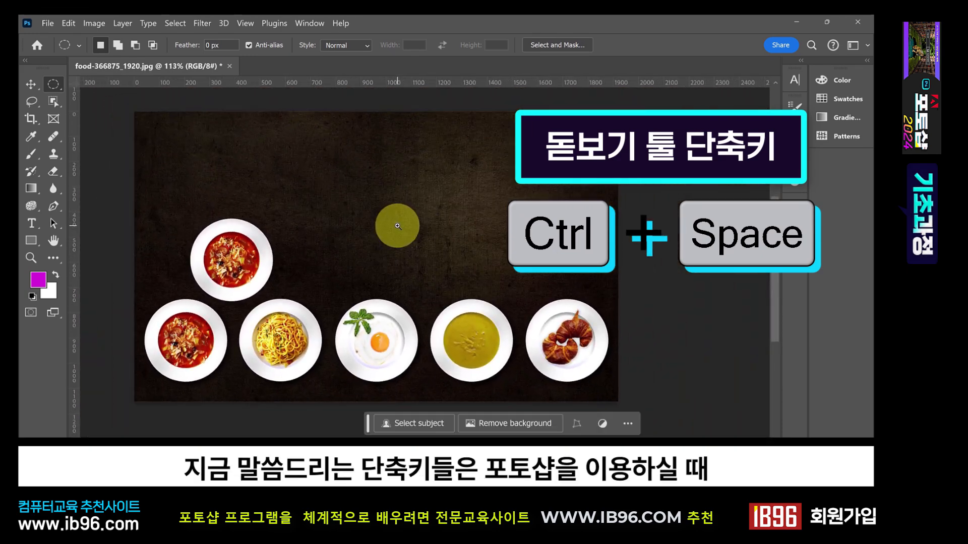
drag(453, 212, 417, 205)
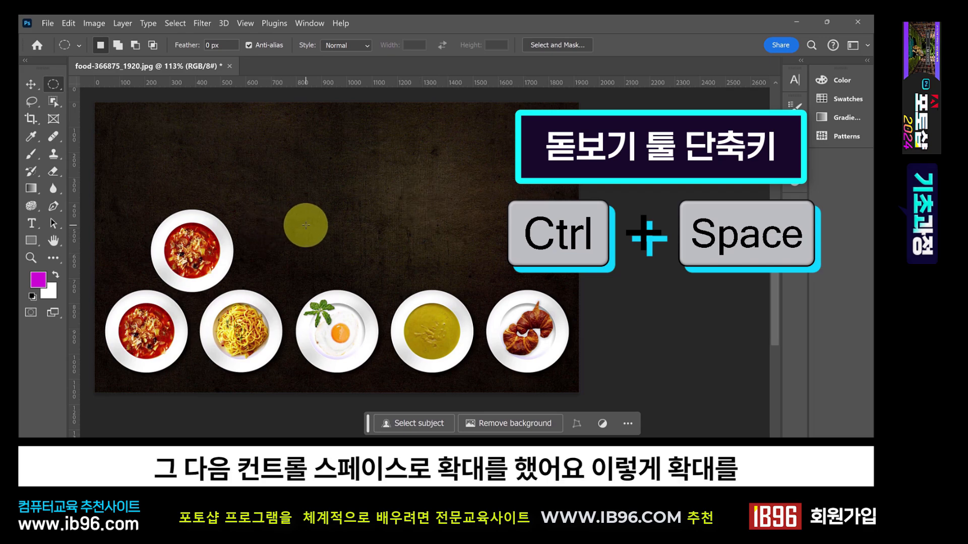
drag(277, 229, 304, 237)
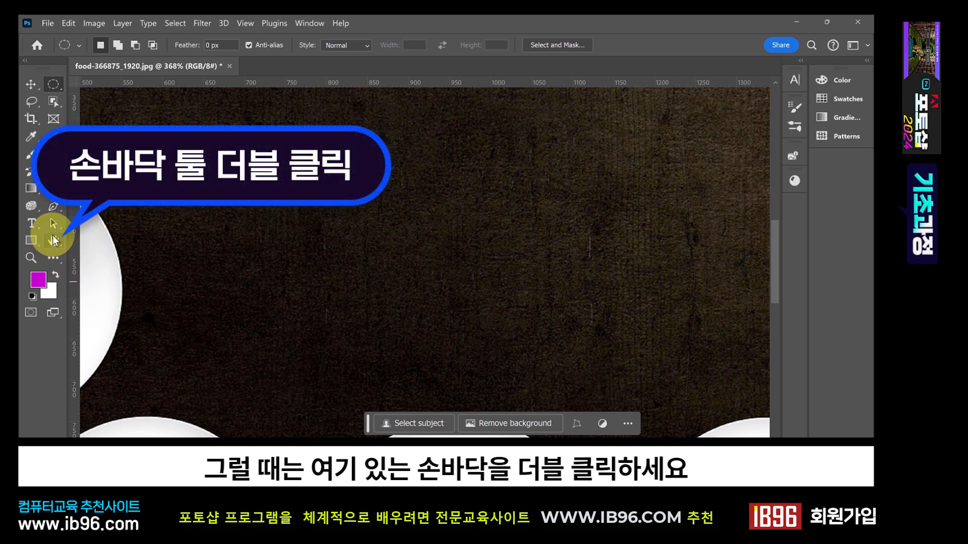
double_click(52, 241)
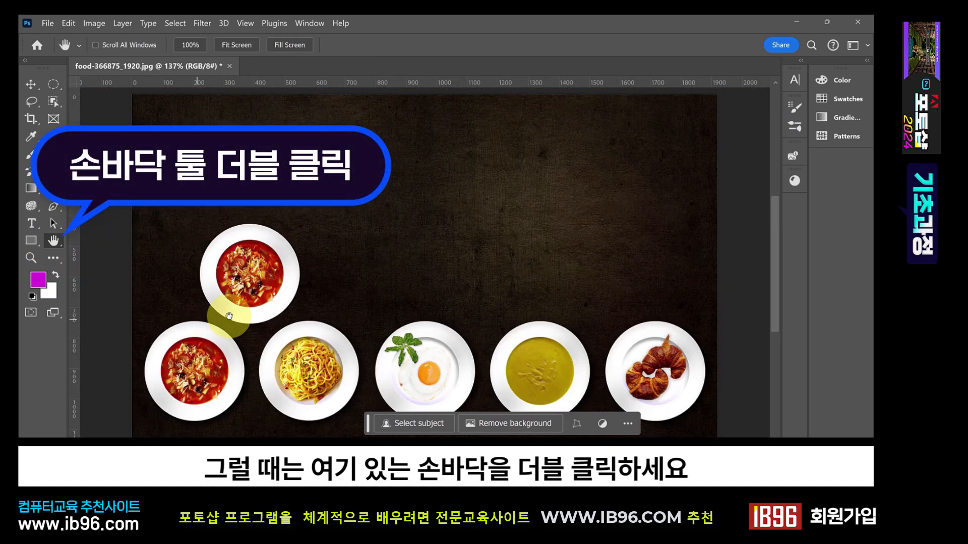
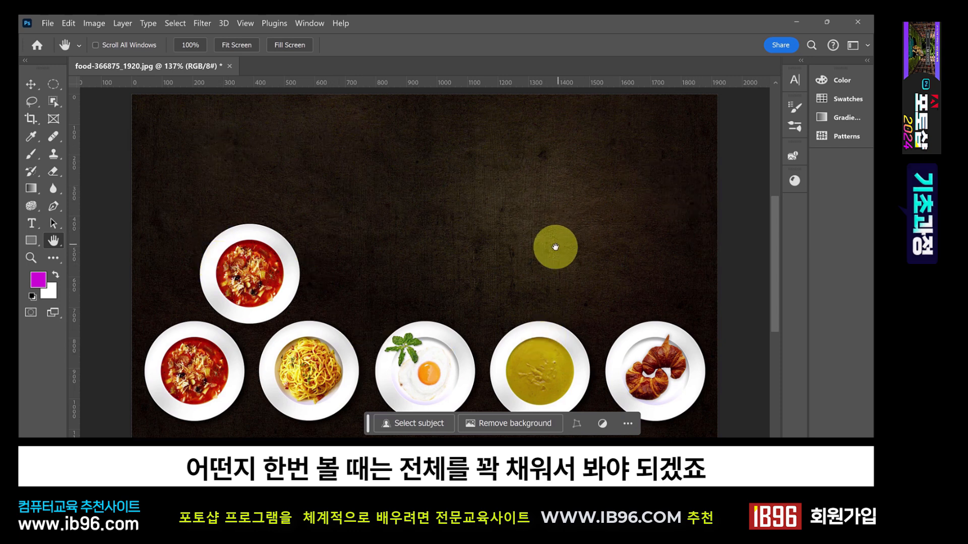
Step: With the Elliptical Marquee tool active, view the photo at 100%, recenter it, fit it on screen, and return to 100%
key(m)
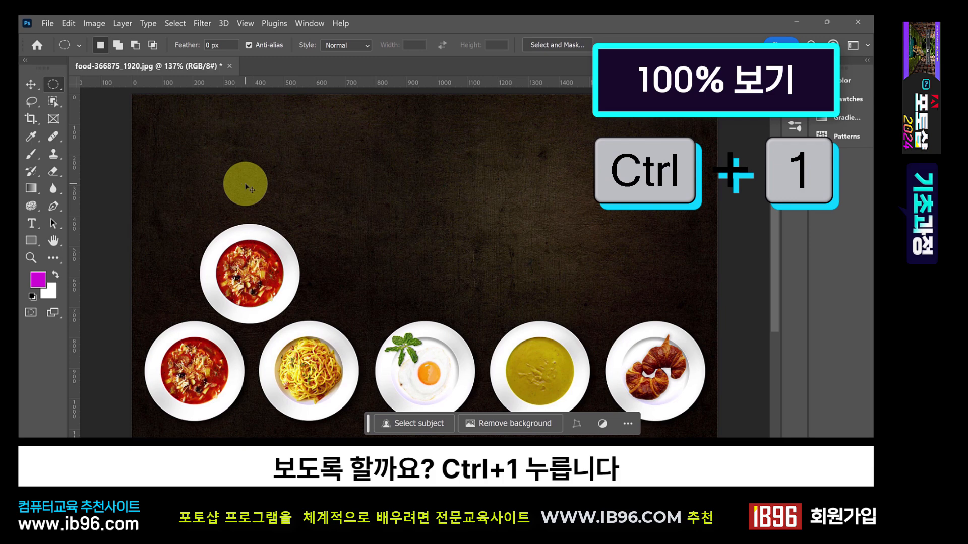
key(ctrl+1)
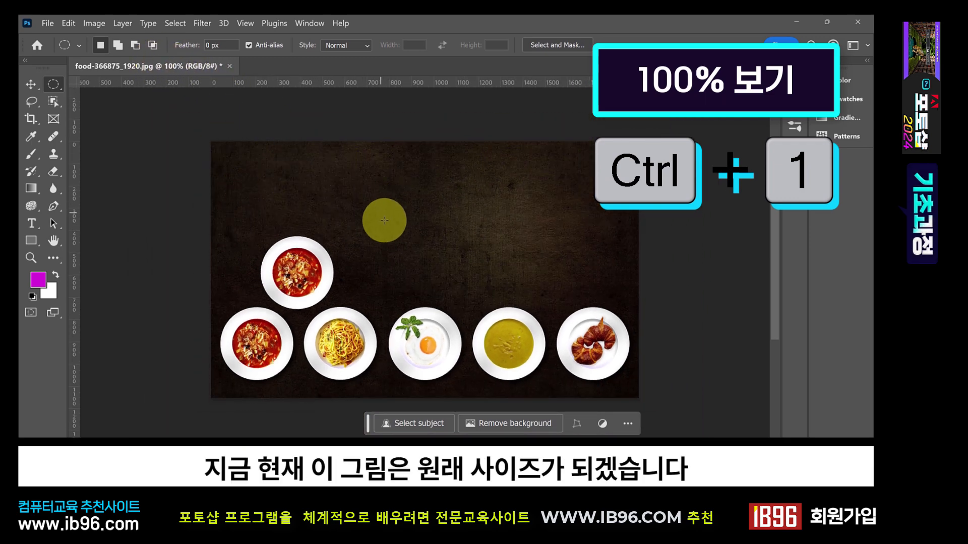
drag(383, 218, 313, 195)
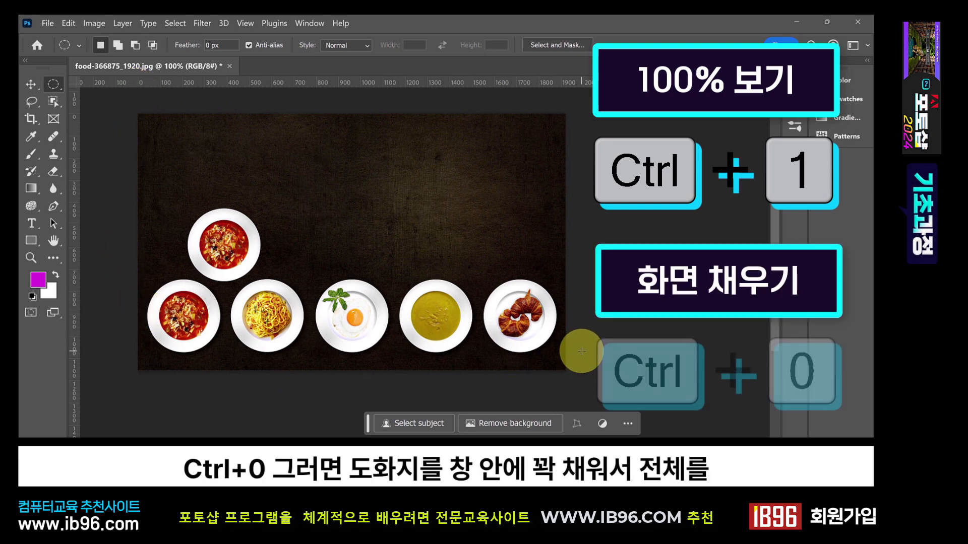
key(ctrl+0)
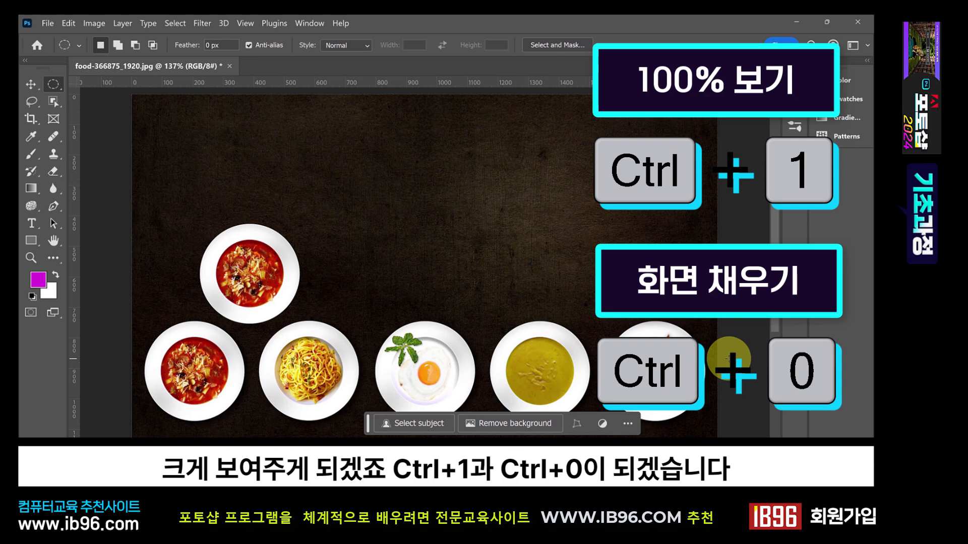
key(ctrl+1)
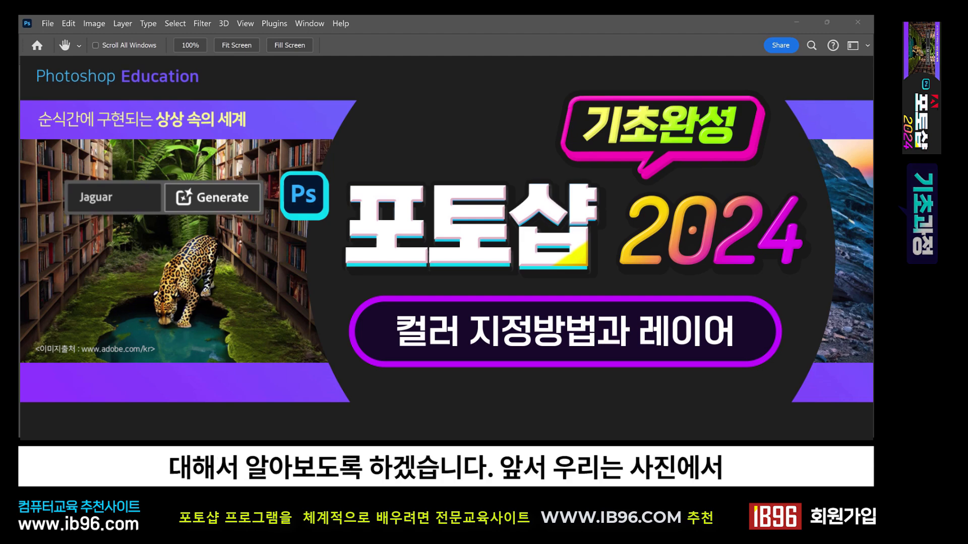
Step: Select the spaghetti plate with a rectangular marquee about 366 × 435 px and try moving it up onto the empty background
key(m)
drag(301, 294, 383, 389)
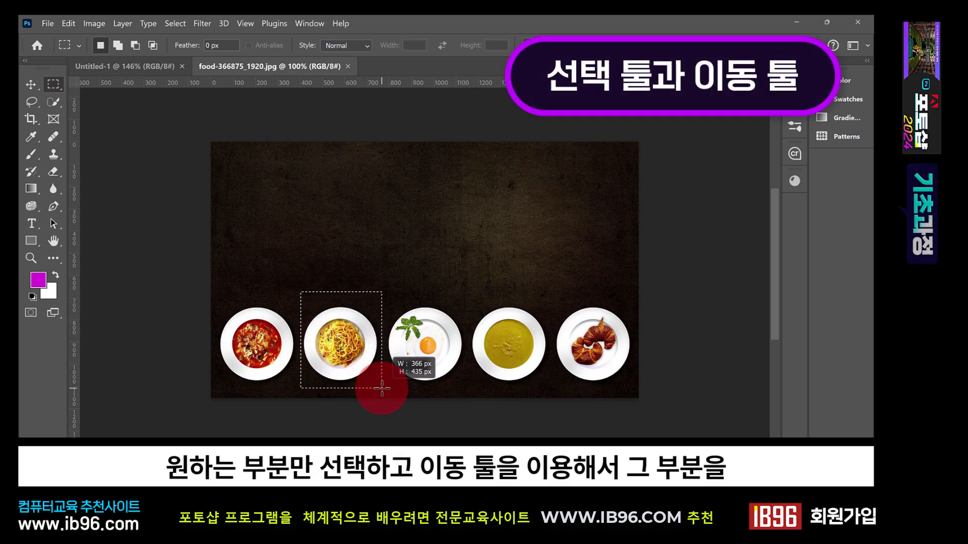
click(31, 84)
drag(353, 342, 485, 241)
key(ctrl+z)
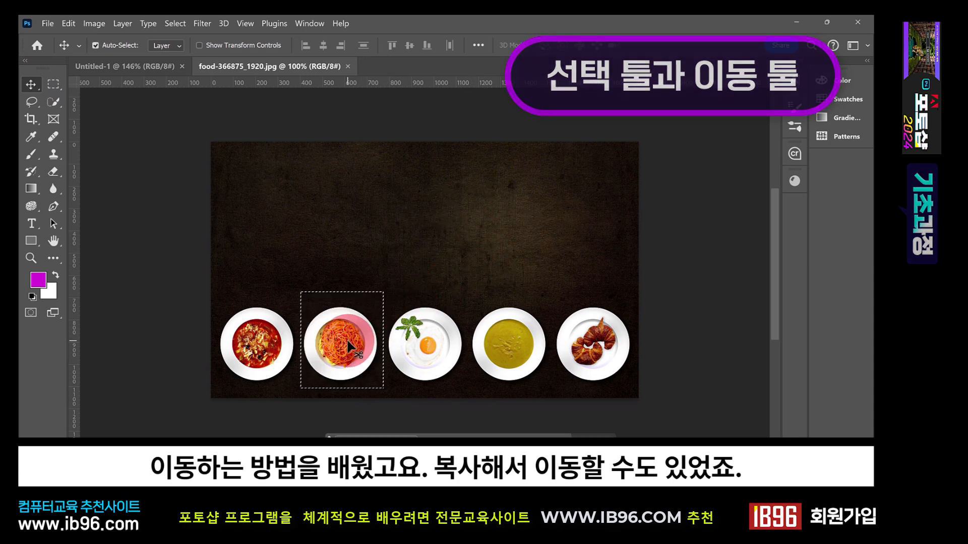
Step: Try copying the selected spaghetti plate onto the empty background above the croissant side, undo the copy, and switch to the Untitled-1 document
drag(347, 347, 533, 228)
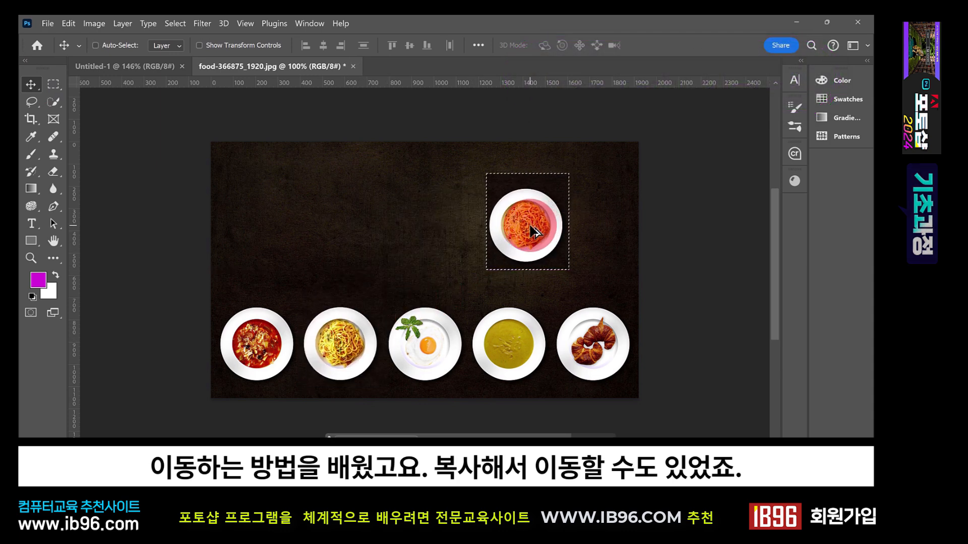
key(ctrl+z)
click(414, 375)
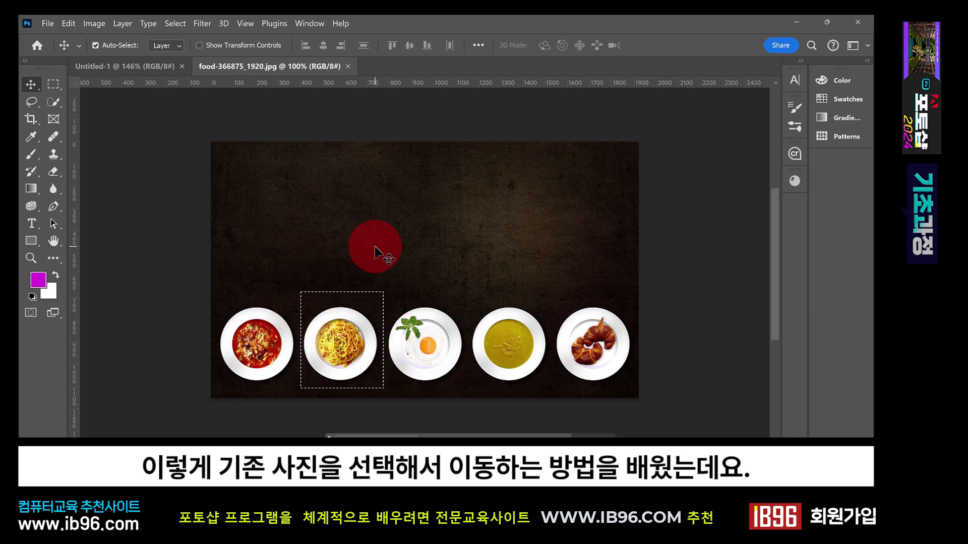
click(149, 67)
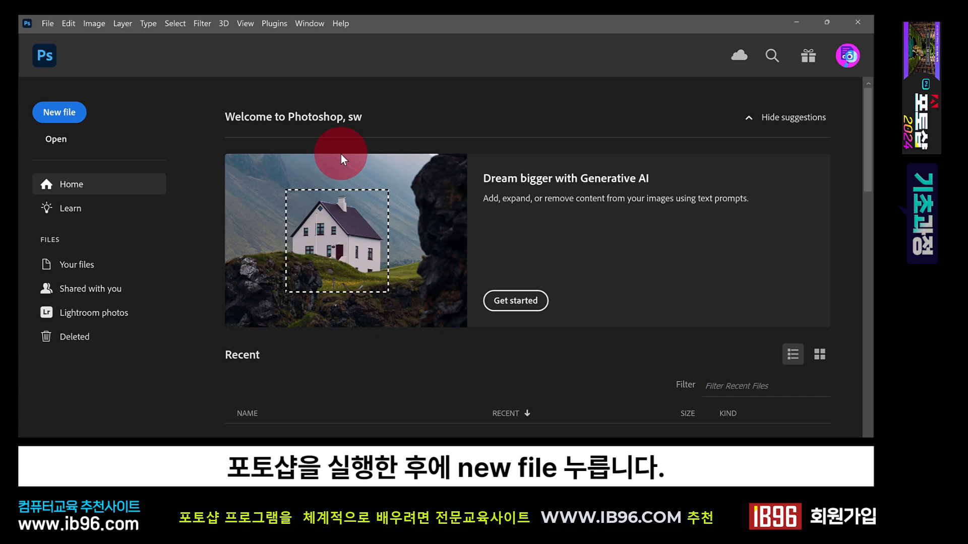
Step: Create a new document from the Web Large preset, 1920 × 1080 px at 72 ppi, with artboards turned off
click(66, 112)
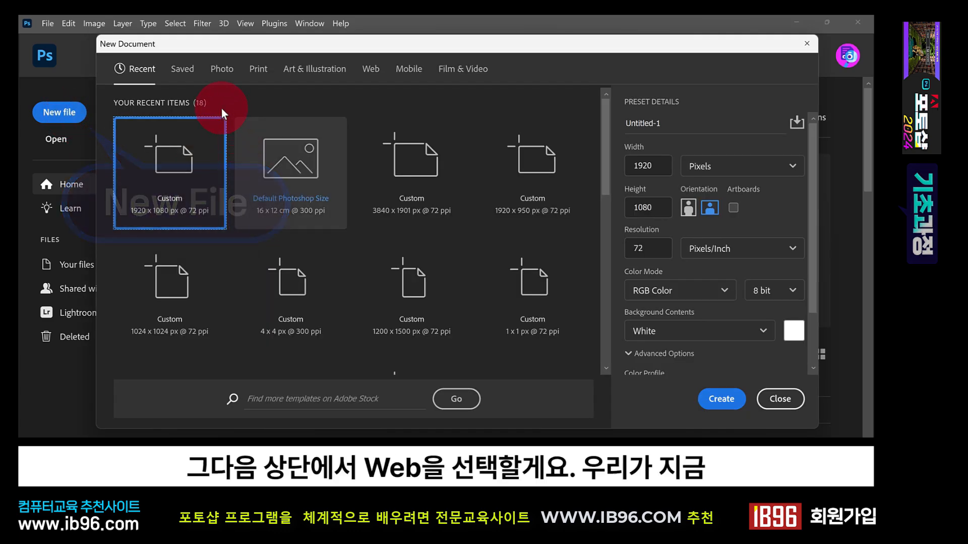
click(373, 76)
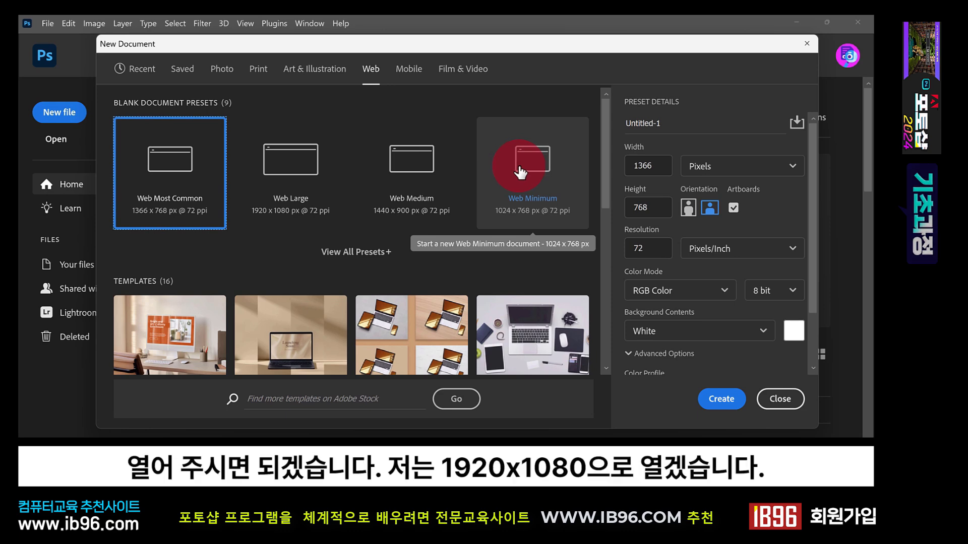
click(271, 177)
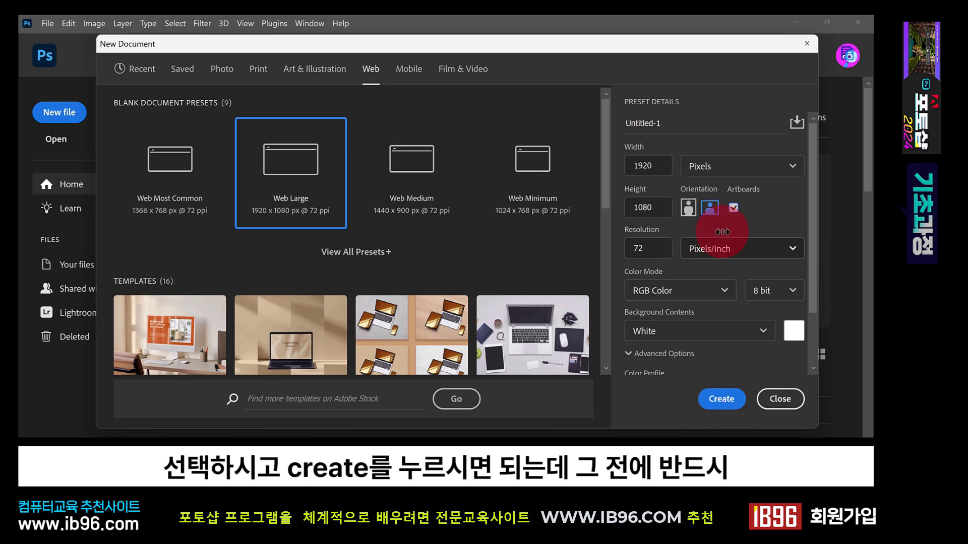
click(733, 208)
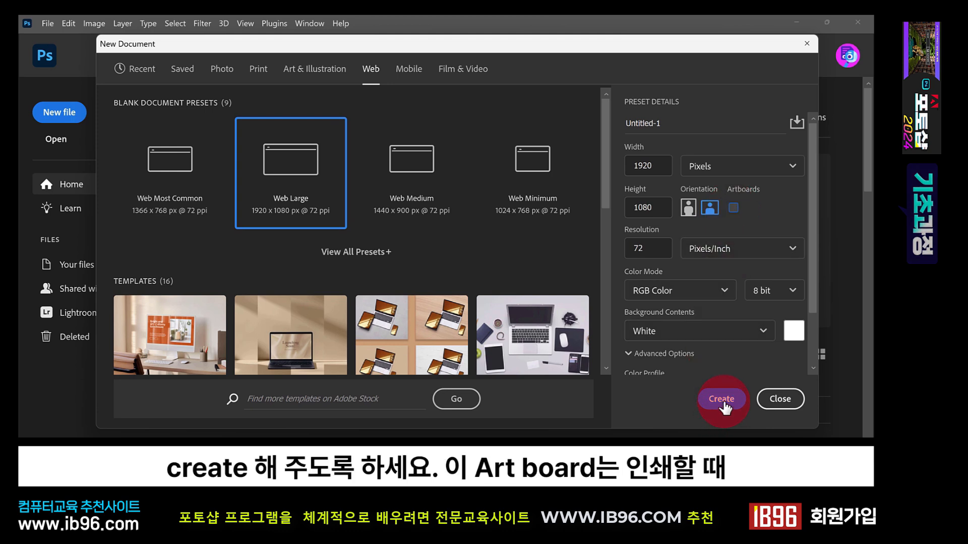
click(734, 211)
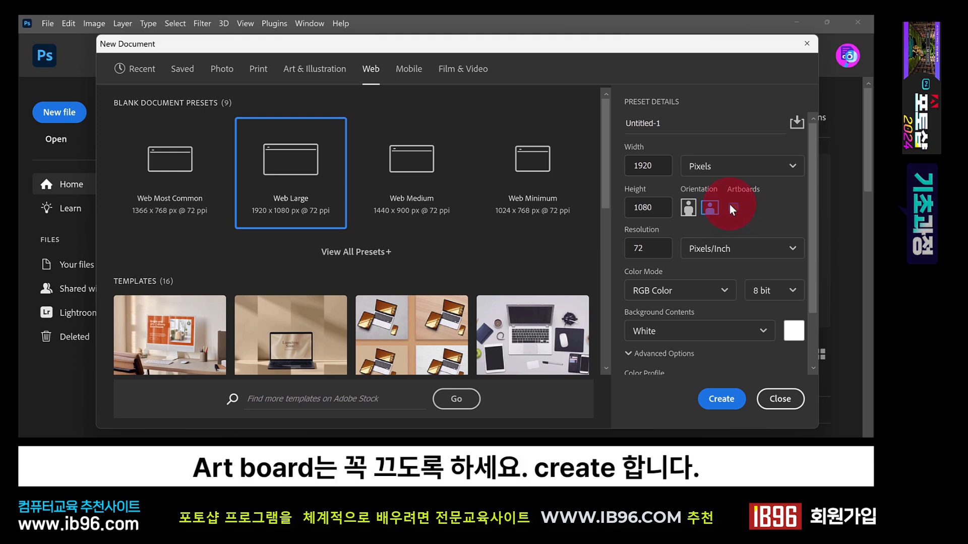
click(735, 207)
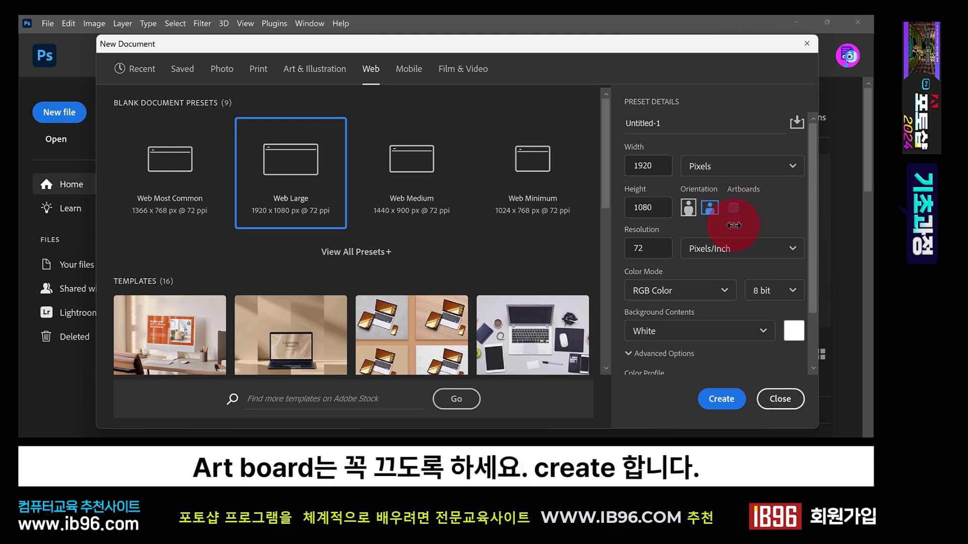
click(729, 406)
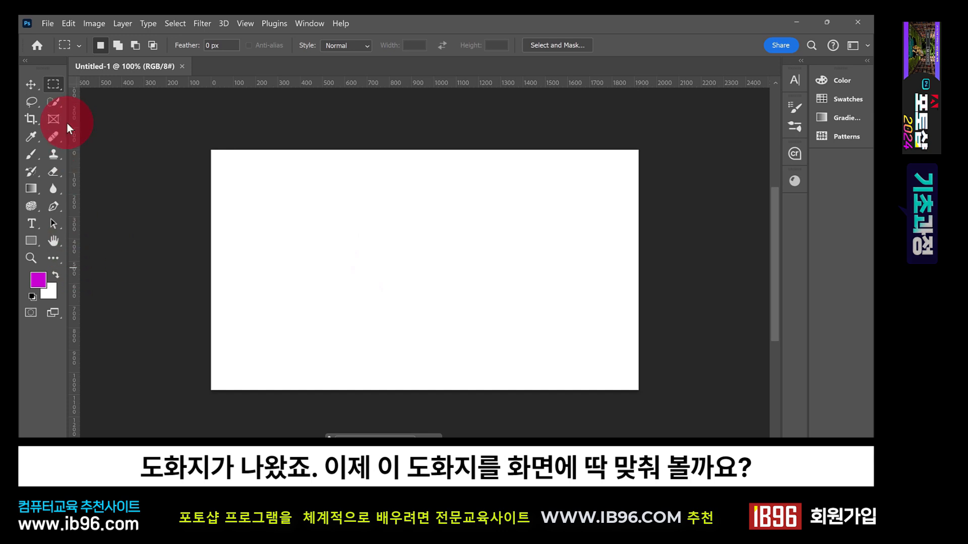
Step: Draw a rectangular marquee selection about 440 × 420 px near the upper-left corner of the blank canvas
double_click(54, 240)
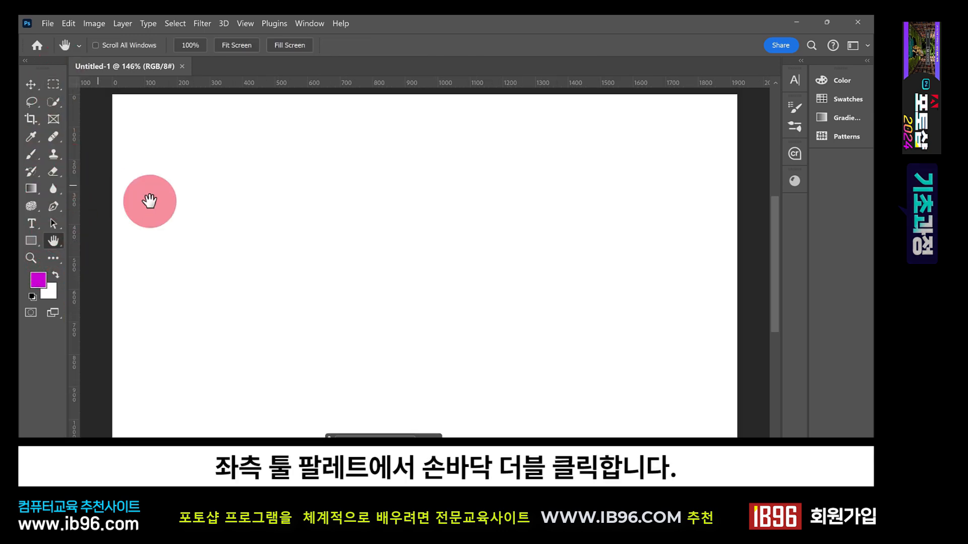
click(31, 85)
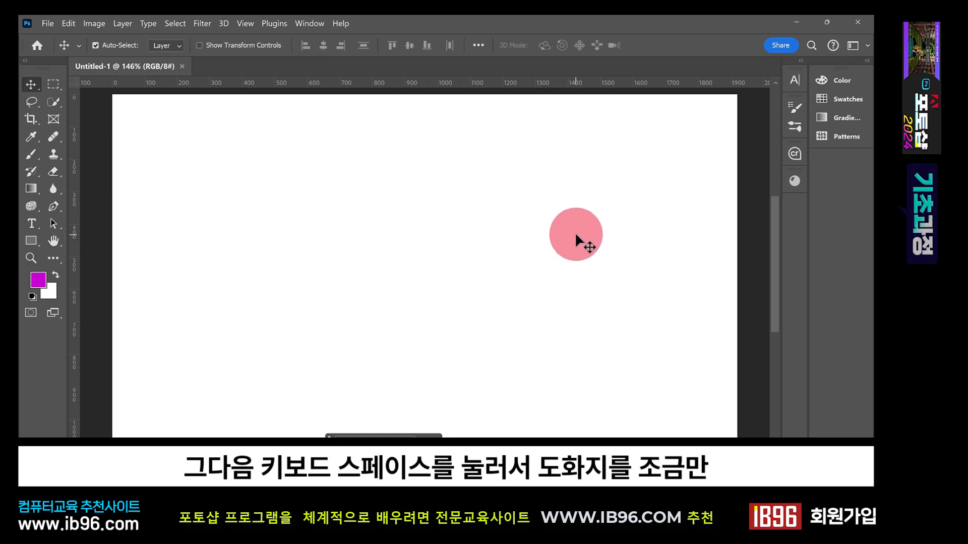
key(space)
drag(575, 232, 313, 255)
key(m)
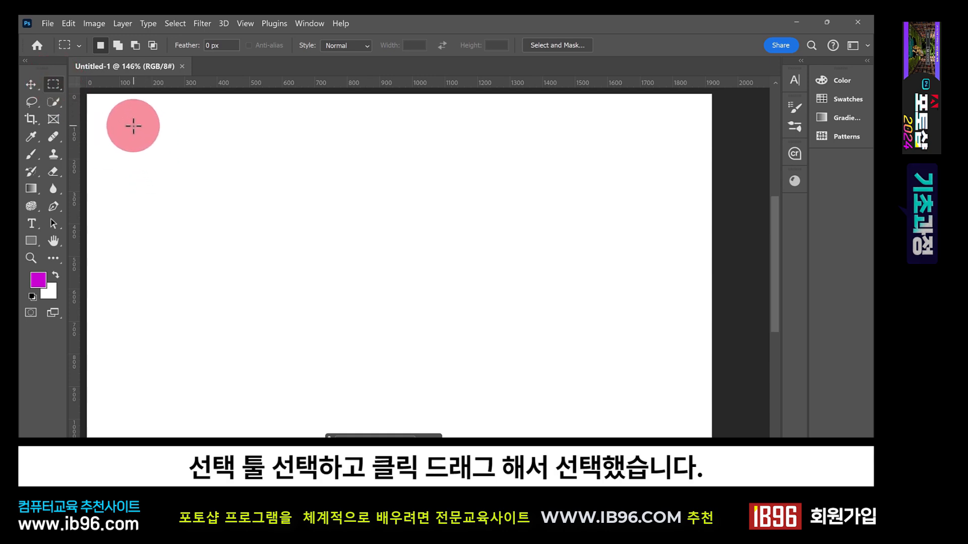
drag(132, 126, 276, 263)
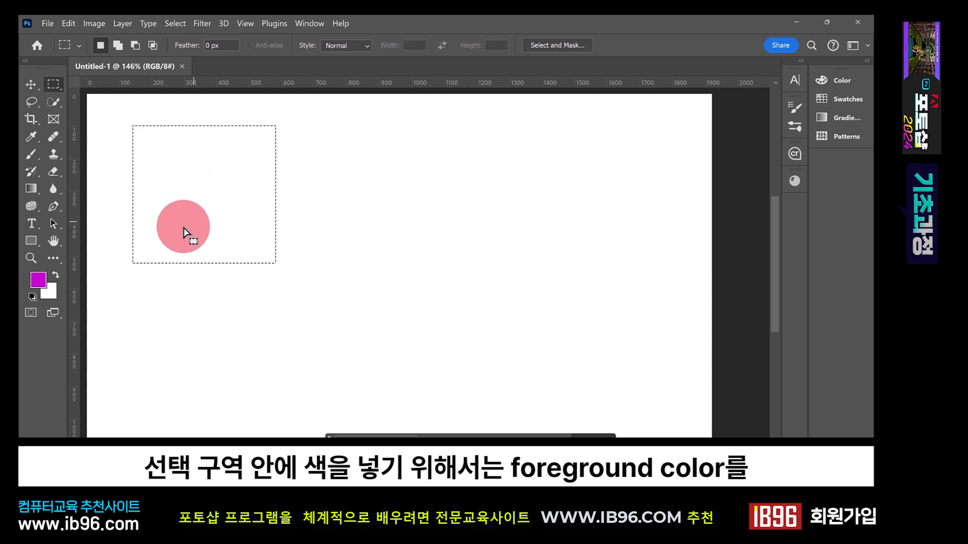
Step: Start editing the foreground color and shift its hue from magenta to red, 0°
click(37, 280)
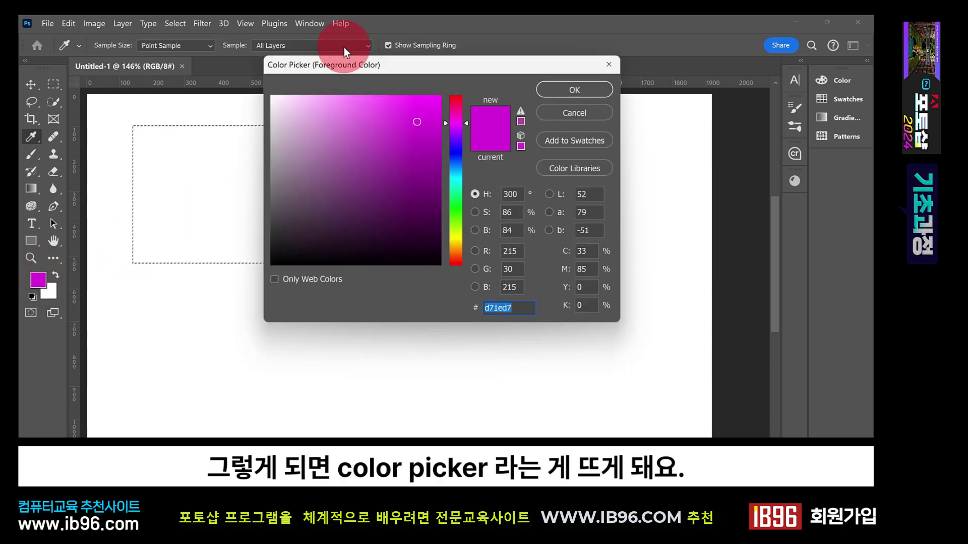
drag(339, 62, 289, 73)
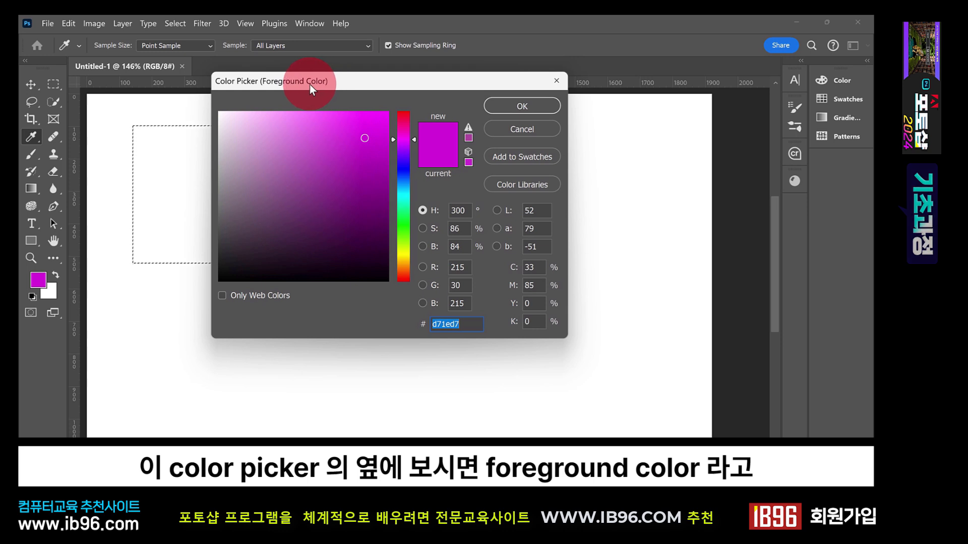
click(41, 274)
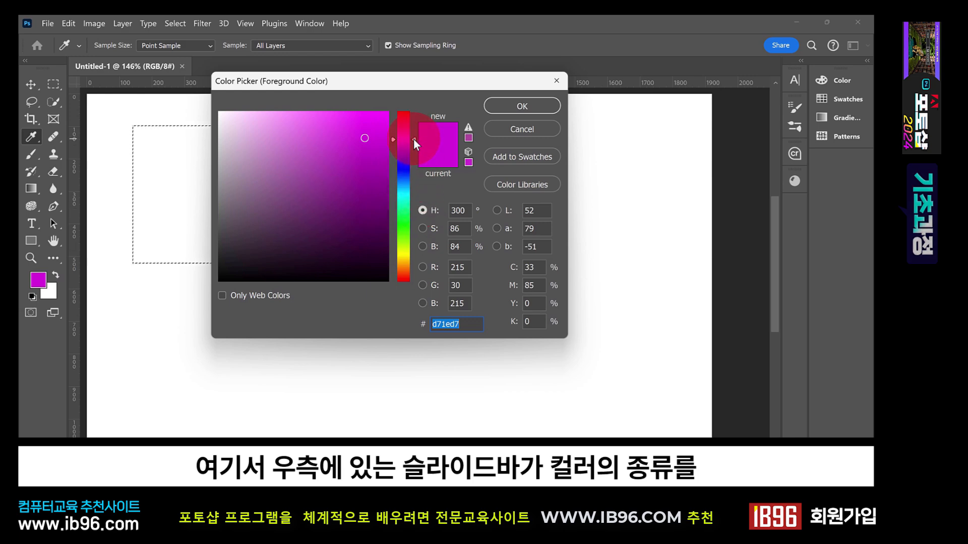
mouse_move(413, 138)
mouse_down()
mouse_move(414, 108)
mouse_move(417, 282)
mouse_move(406, 108)
mouse_move(389, 300)
mouse_move(416, 92)
mouse_move(425, 156)
mouse_move(419, 270)
mouse_move(411, 114)
mouse_move(409, 271)
mouse_move(397, 102)
mouse_move(376, 122)
mouse_move(397, 104)
mouse_move(388, 277)
mouse_move(373, 126)
mouse_move(388, 109)
mouse_move(217, 109)
mouse_move(334, 221)
mouse_move(317, 179)
mouse_move(259, 167)
mouse_move(321, 162)
mouse_up()
click(362, 139)
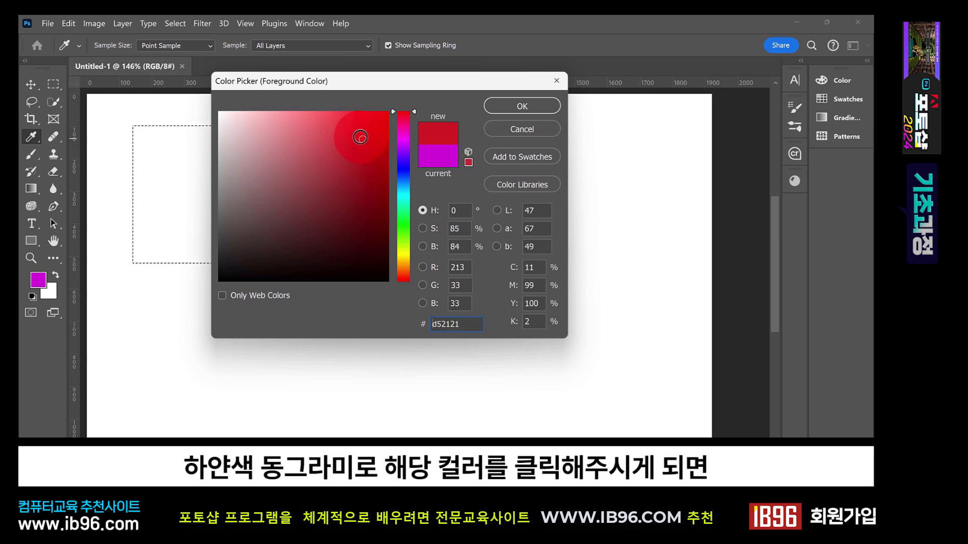
Step: Try several red shades for the foreground color, including e16464, 863333 and d01111
click(331, 125)
click(347, 162)
click(313, 130)
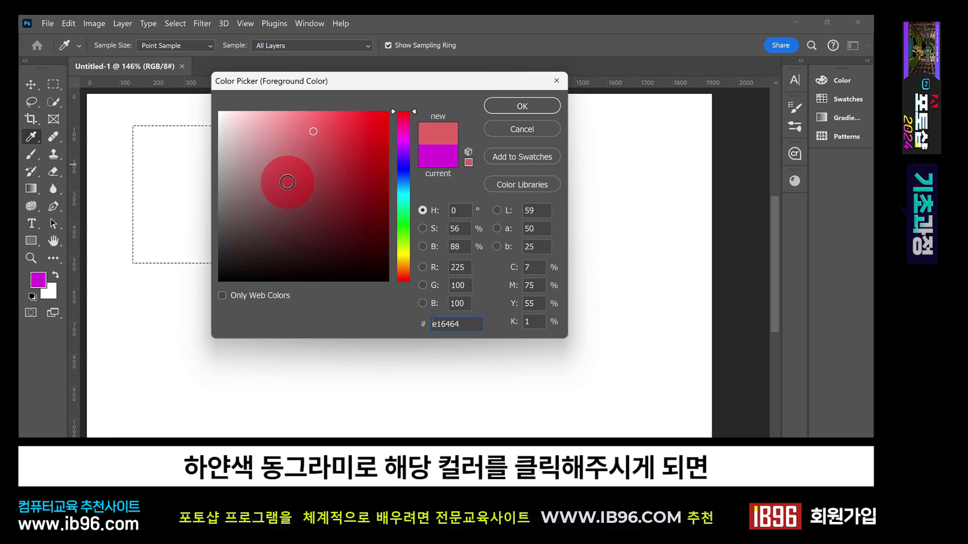
click(277, 191)
click(324, 192)
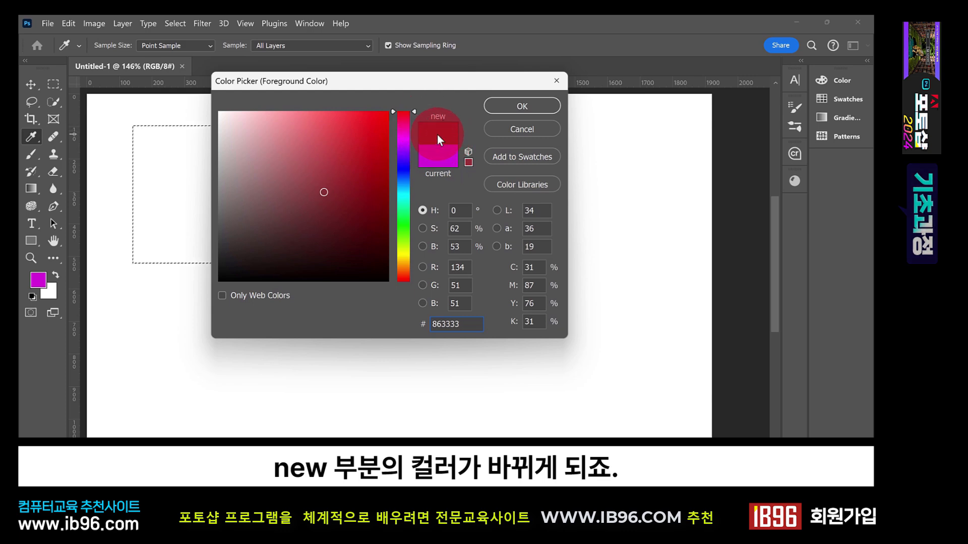
click(373, 142)
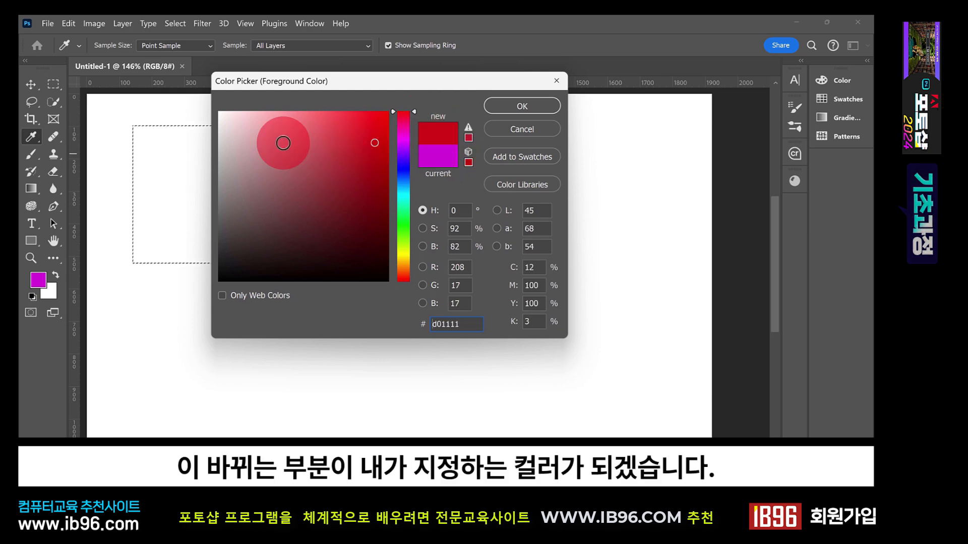
click(278, 136)
mouse_move(279, 143)
mouse_down()
mouse_move(268, 190)
mouse_move(354, 222)
mouse_move(346, 164)
mouse_move(393, 111)
mouse_move(273, 256)
mouse_move(206, 289)
mouse_move(324, 152)
mouse_move(259, 190)
mouse_move(350, 195)
mouse_move(334, 172)
mouse_move(294, 201)
mouse_move(217, 108)
mouse_move(296, 190)
mouse_move(356, 145)
mouse_up()
Step: Set the foreground color to pure red, ff0000
mouse_move(423, 130)
mouse_down()
mouse_move(401, 121)
mouse_move(401, 142)
mouse_move(373, 151)
mouse_move(369, 119)
mouse_move(405, 104)
mouse_move(395, 109)
mouse_up()
click(380, 125)
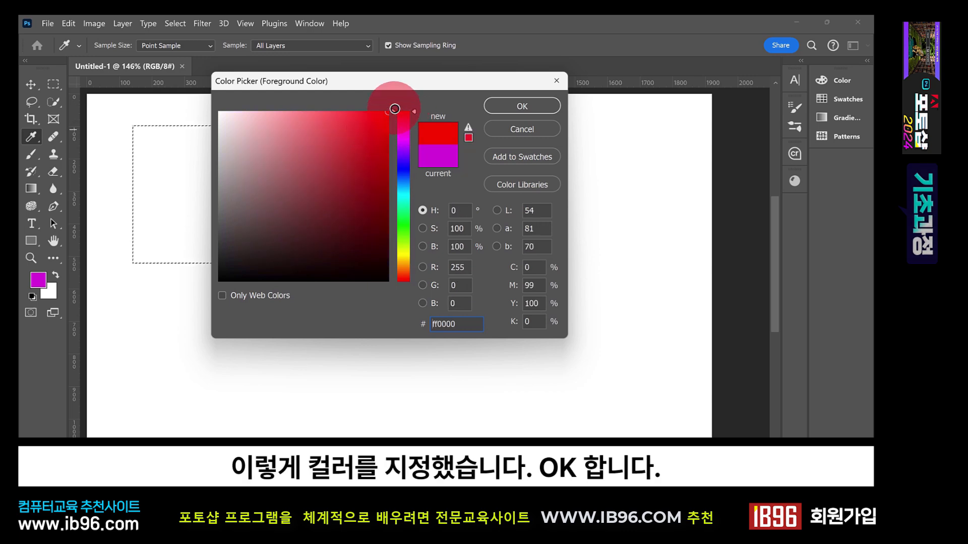
click(520, 107)
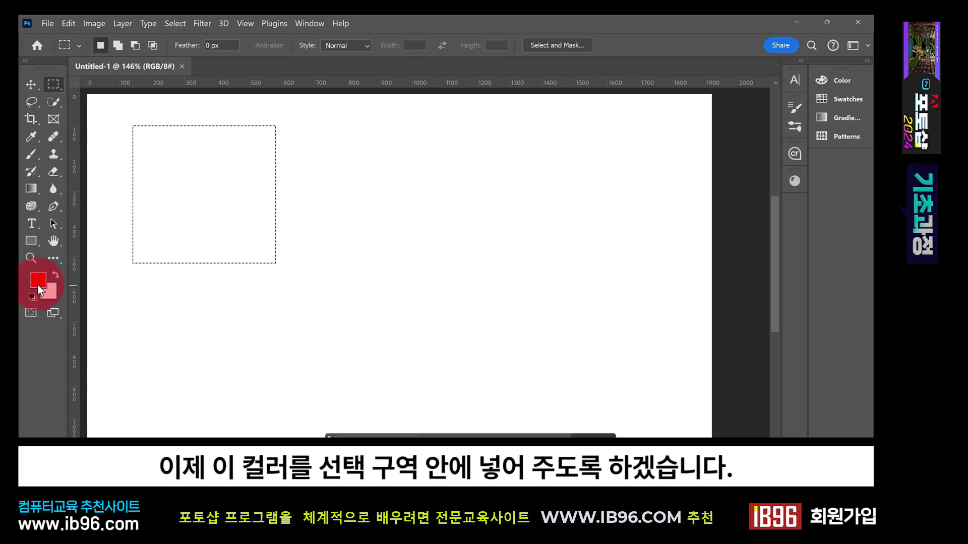
Step: Fill the rectangular selection with the red foreground color
drag(41, 280, 182, 218)
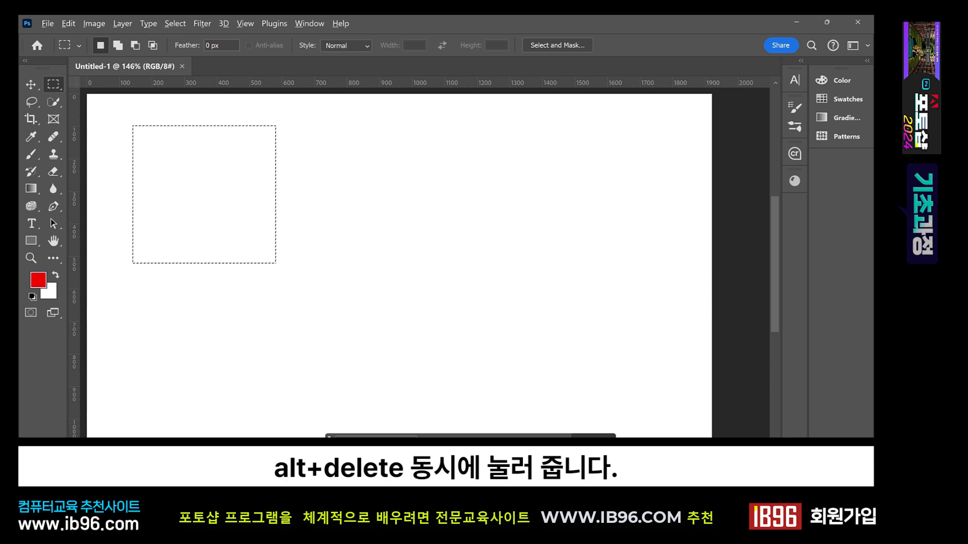
key(alt+Delete)
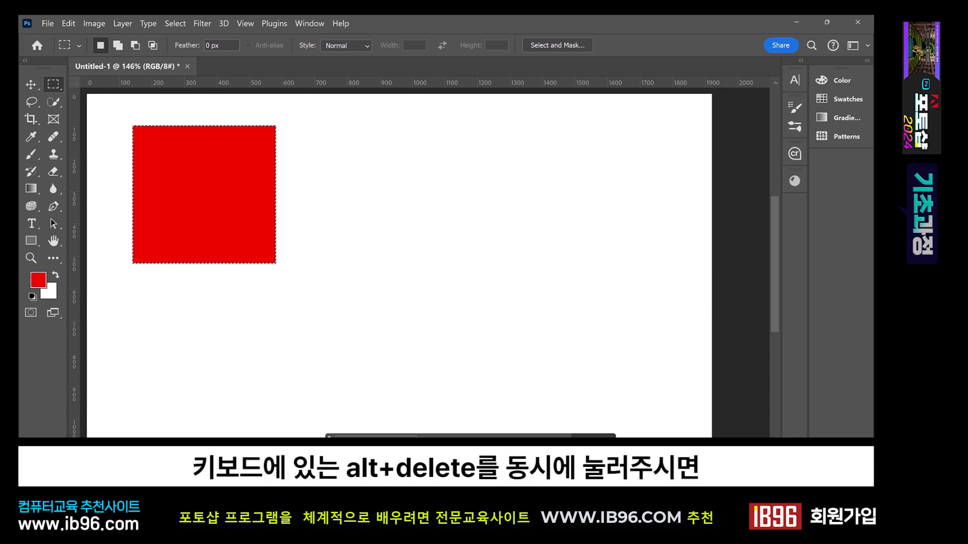
click(327, 340)
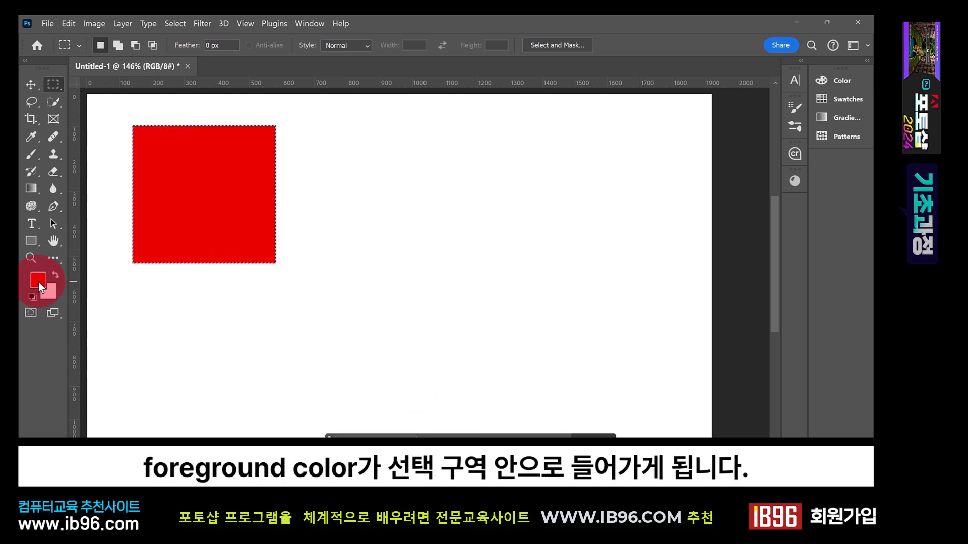
drag(39, 282, 153, 219)
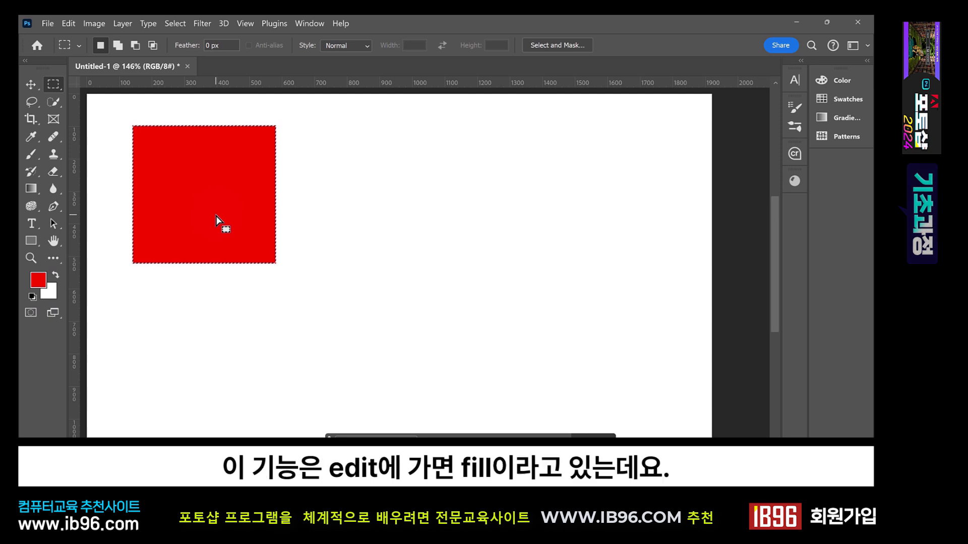
Step: Open the Fill settings, choose Foreground Color as the contents, and cancel without filling
click(68, 23)
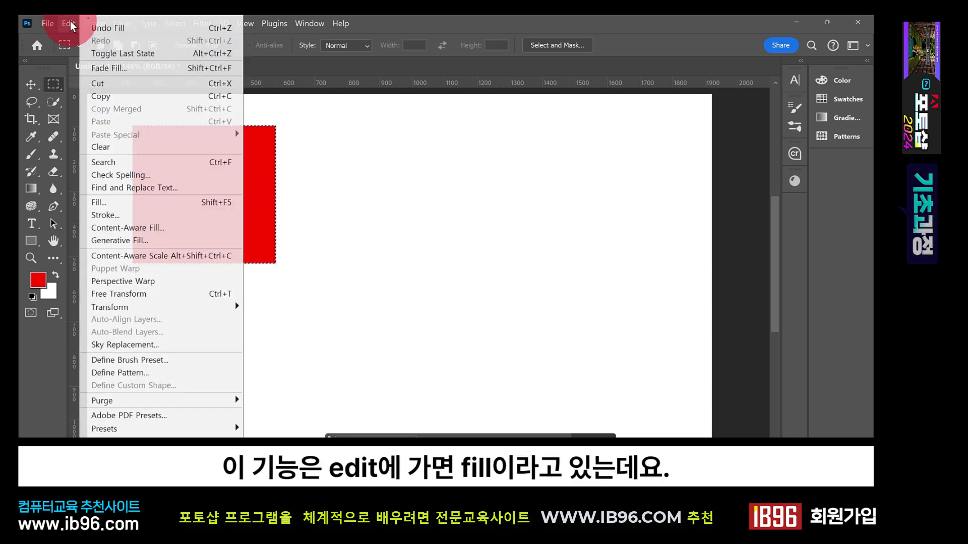
click(113, 204)
click(289, 99)
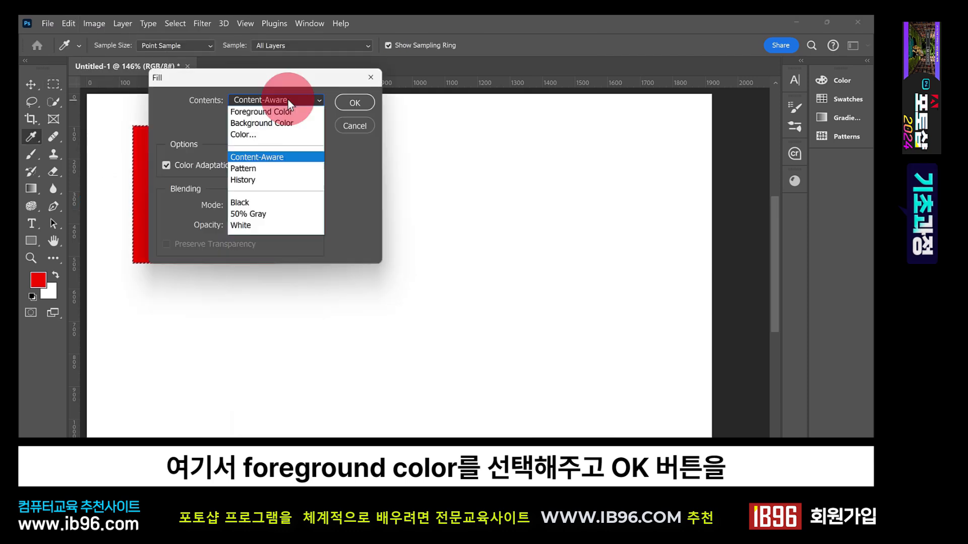
click(262, 109)
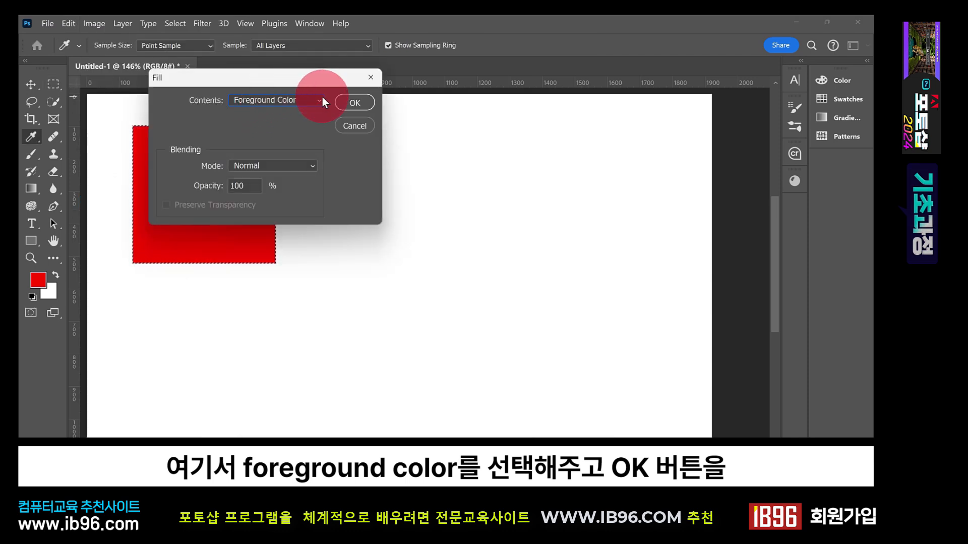
click(349, 125)
Step: Clear the selection and try to move the red square across the canvas, cancelling the conversion to a normal layer
key(m)
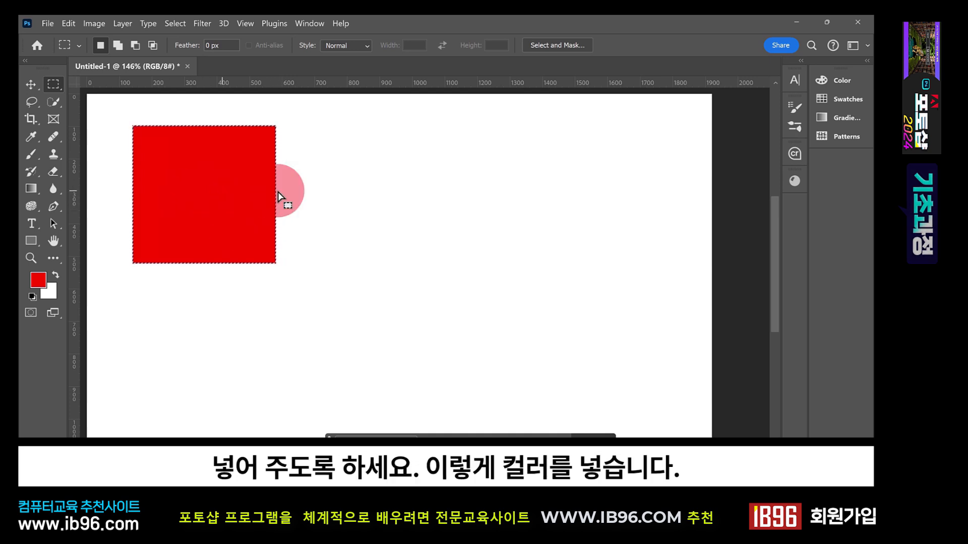
click(335, 190)
key(v)
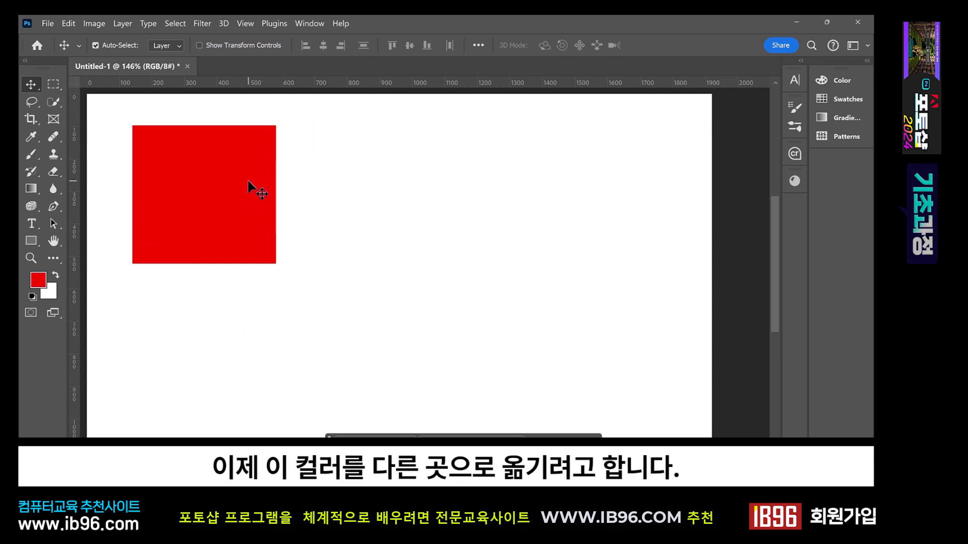
click(318, 143)
drag(204, 161, 382, 183)
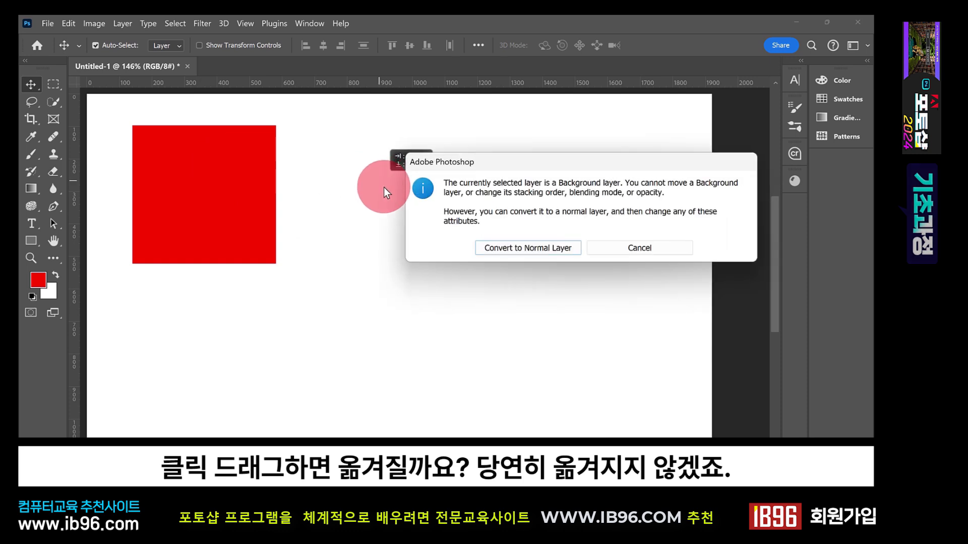
click(627, 246)
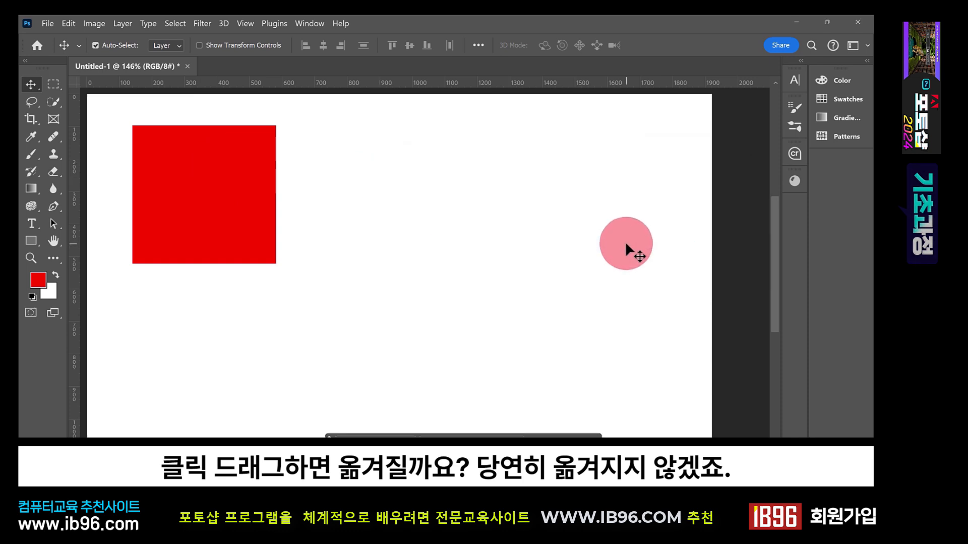
Step: Reselect and deselect the red square, try moving it again without a selection, and decline converting the background layer
mouse_move(284, 133)
mouse_down()
mouse_move(138, 133)
mouse_move(143, 251)
mouse_move(271, 260)
mouse_up()
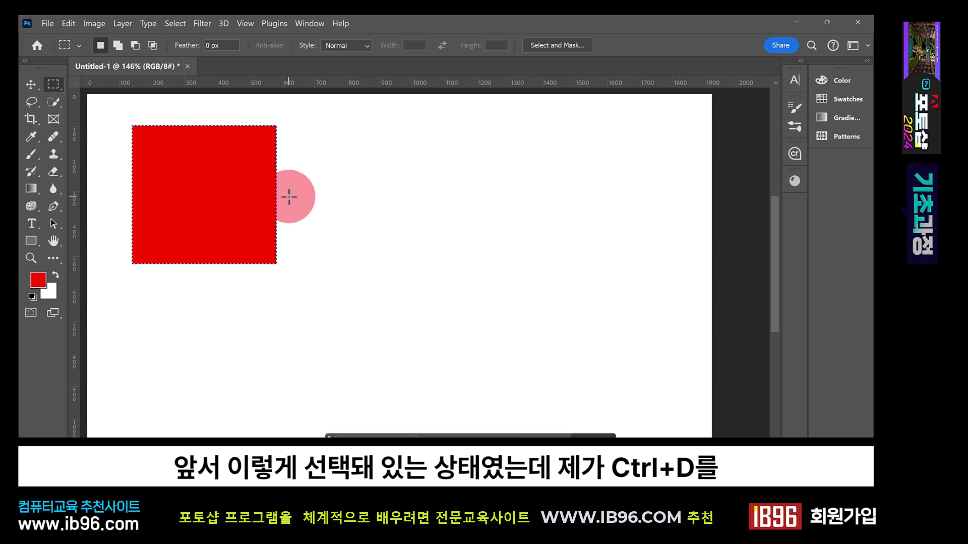
key(ctrl+d)
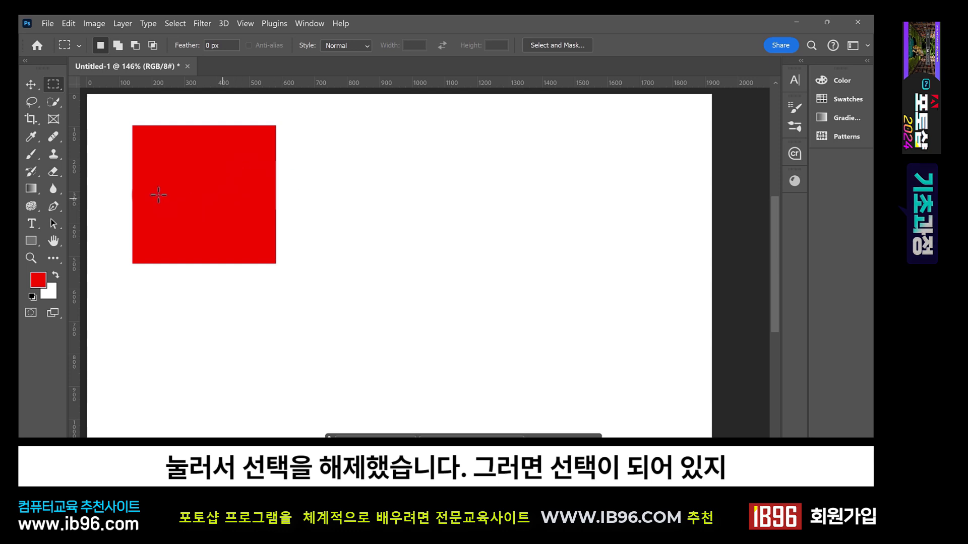
click(27, 88)
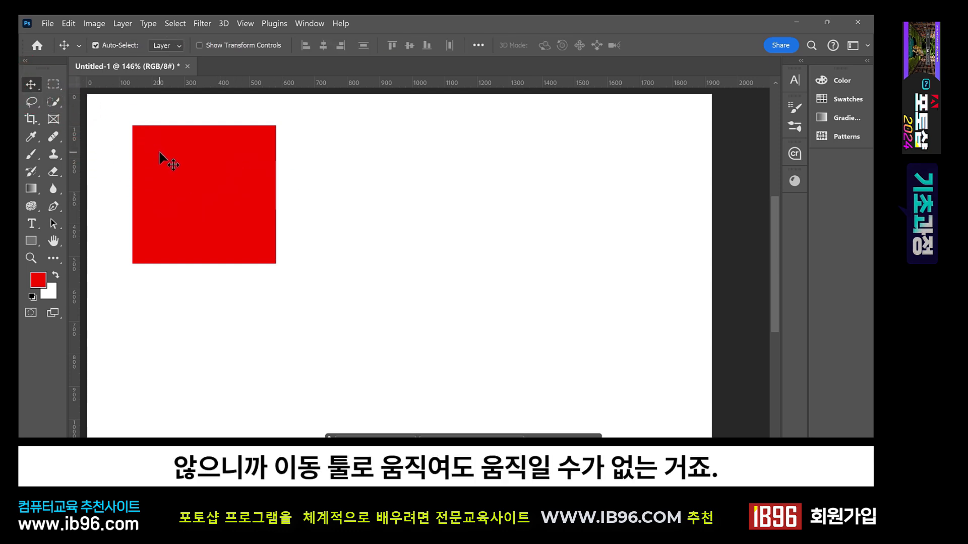
drag(159, 151, 406, 203)
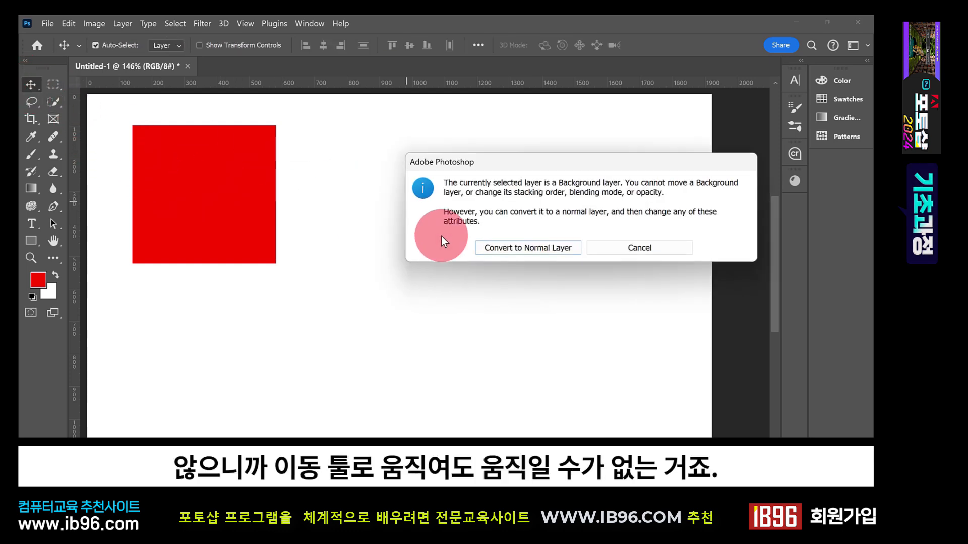
click(627, 250)
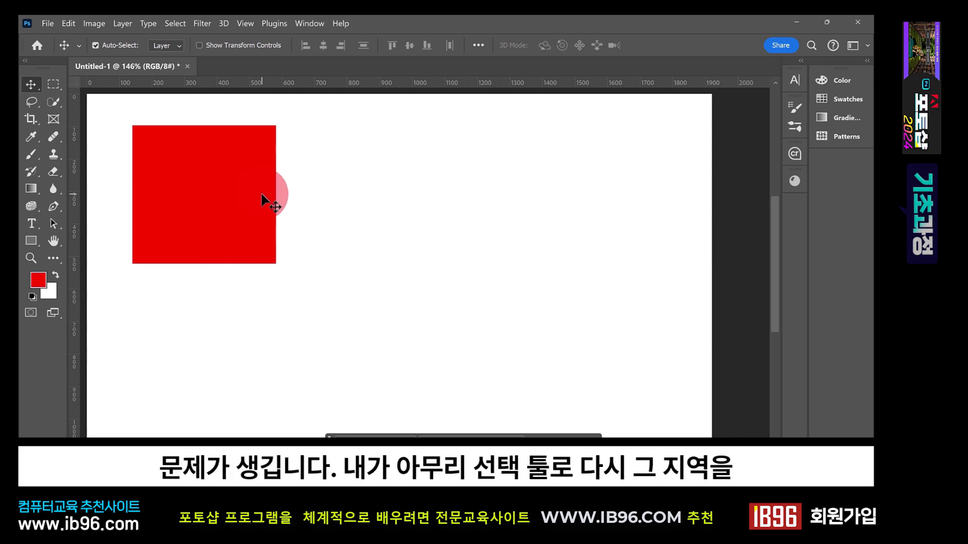
Step: Select the red square again with a rectangular marquee and try moving it toward the middle of the canvas
click(53, 83)
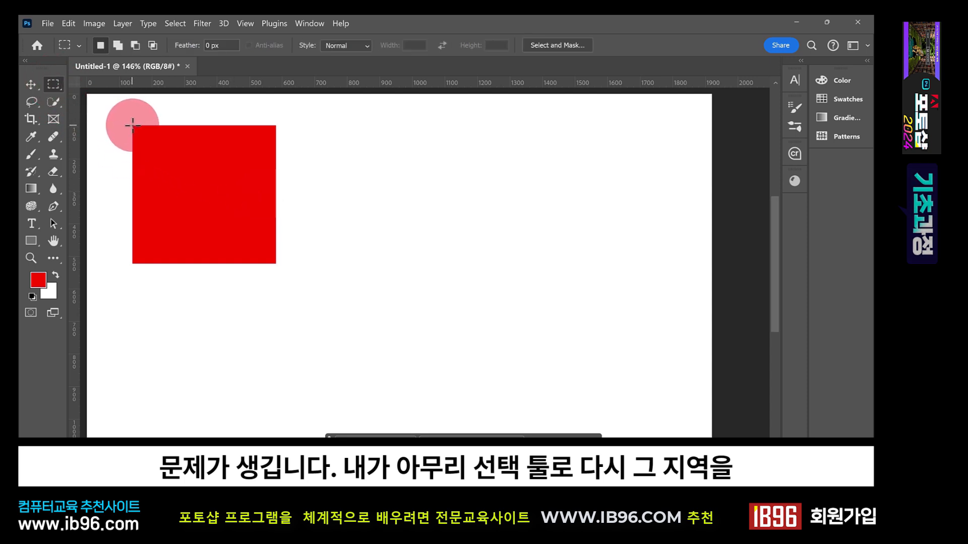
drag(133, 125, 276, 263)
click(29, 84)
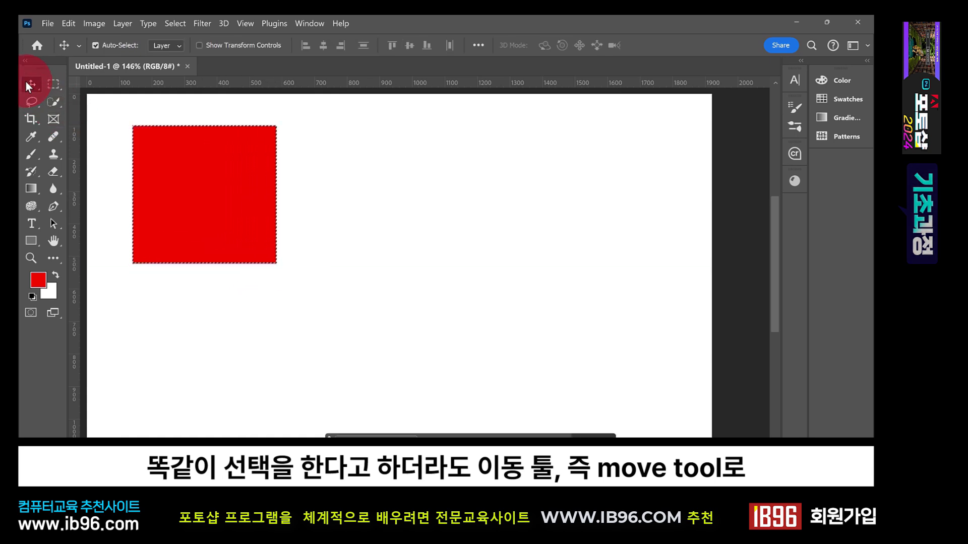
drag(198, 211, 444, 283)
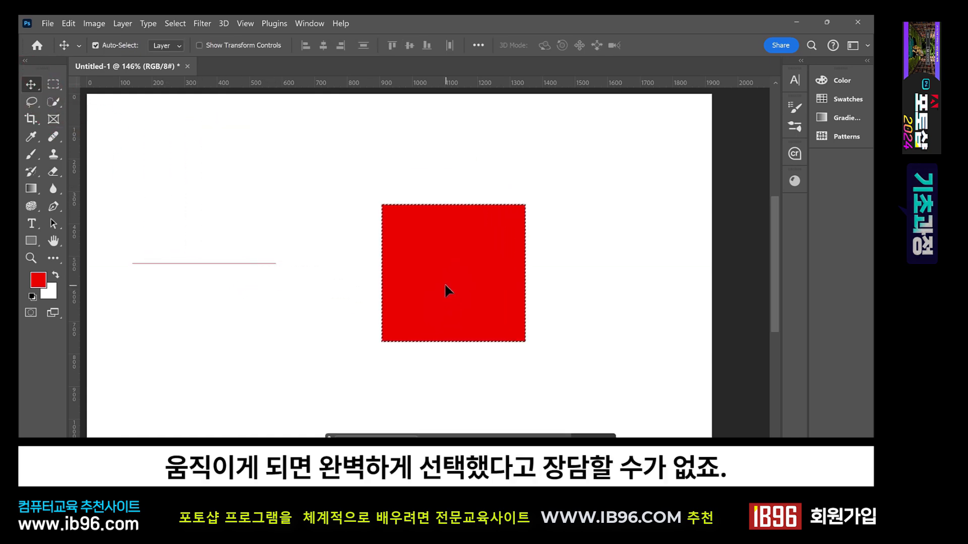
click(392, 247)
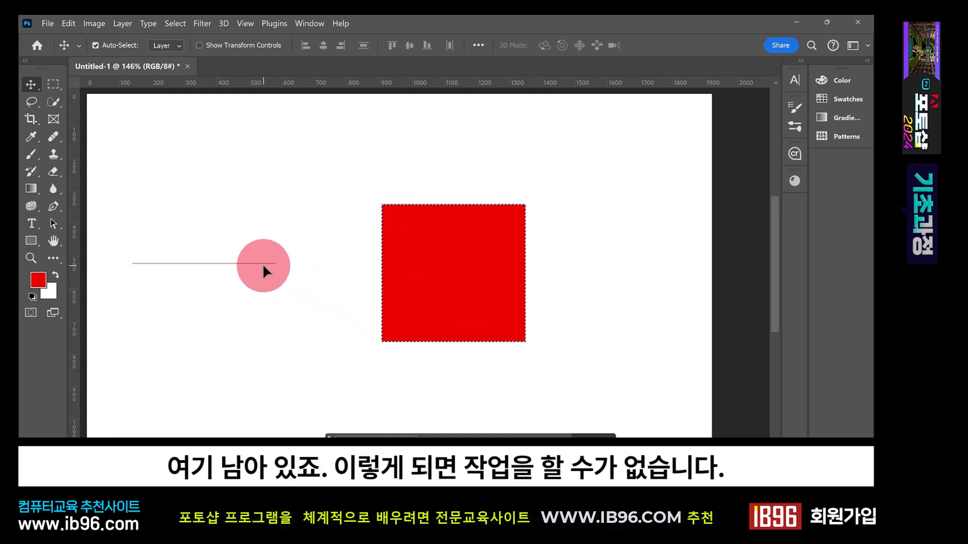
Step: Undo the move of the red square and clear the selection
key(ctrl+z)
click(53, 85)
click(177, 114)
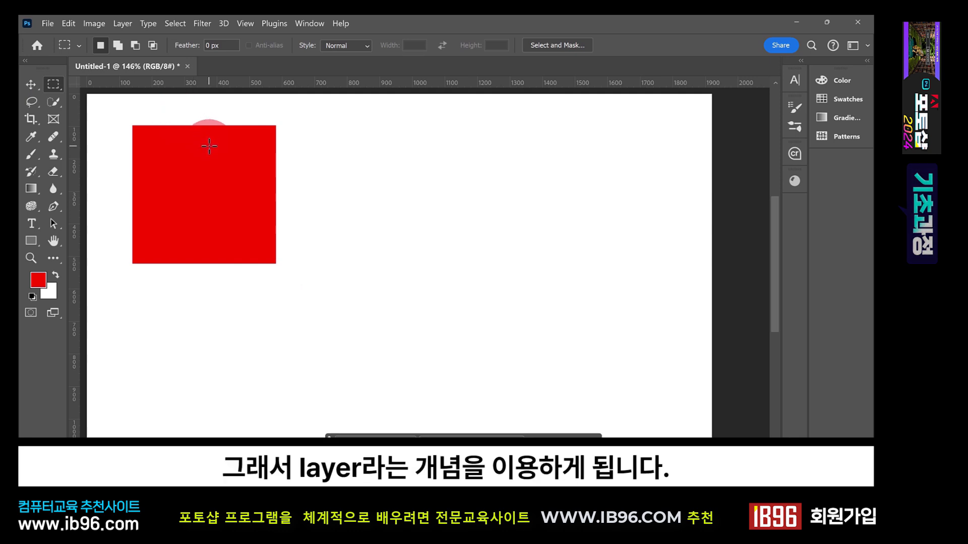
Step: Display the Layers panel, make it taller, and place it beside the red square
click(308, 23)
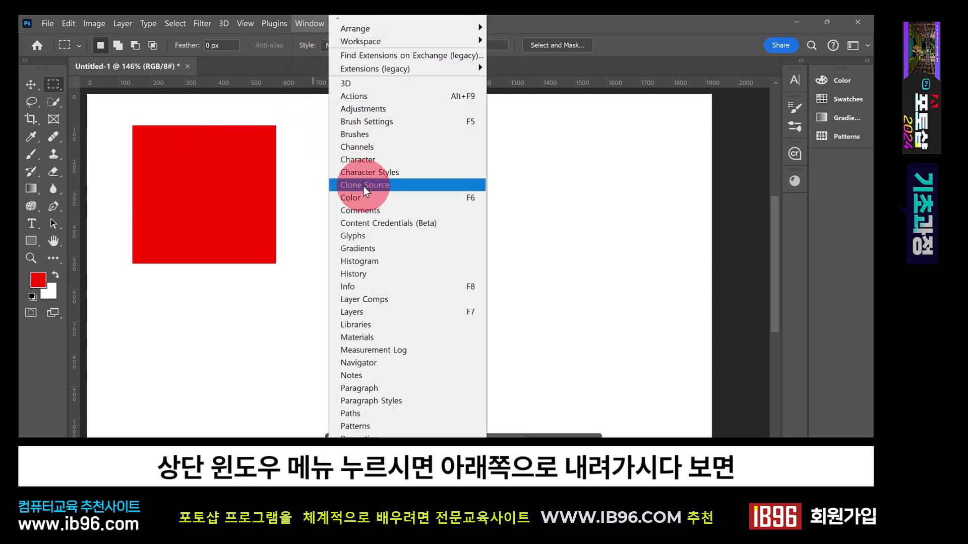
click(359, 313)
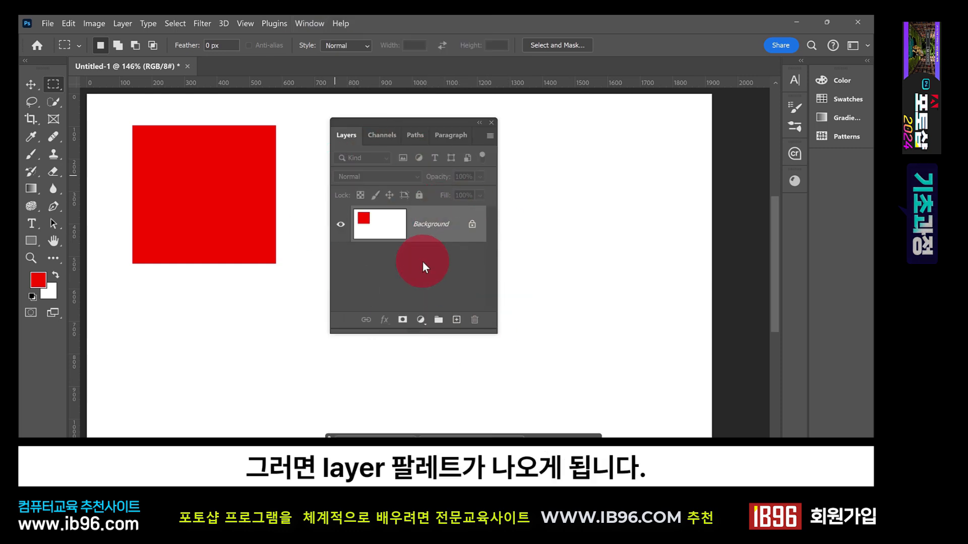
drag(392, 121, 380, 120)
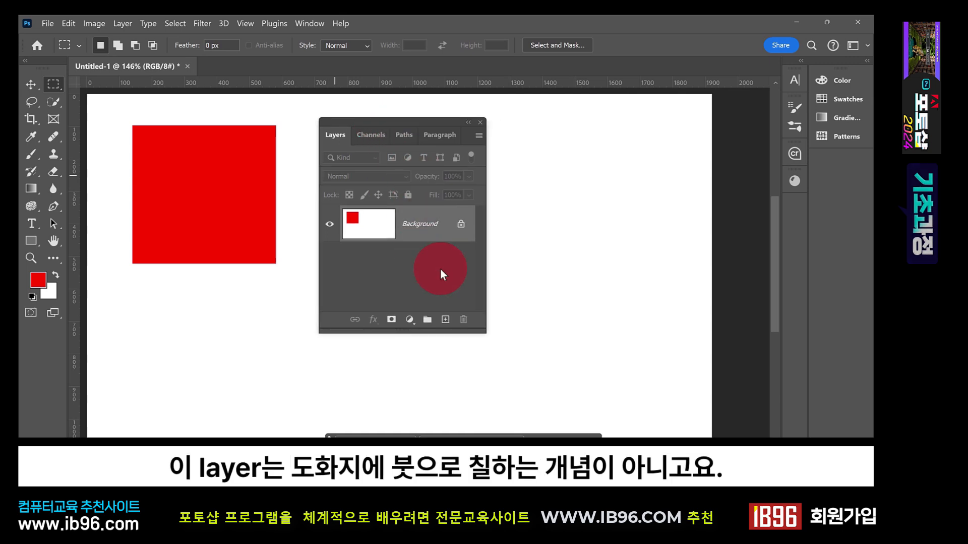
drag(484, 334, 483, 376)
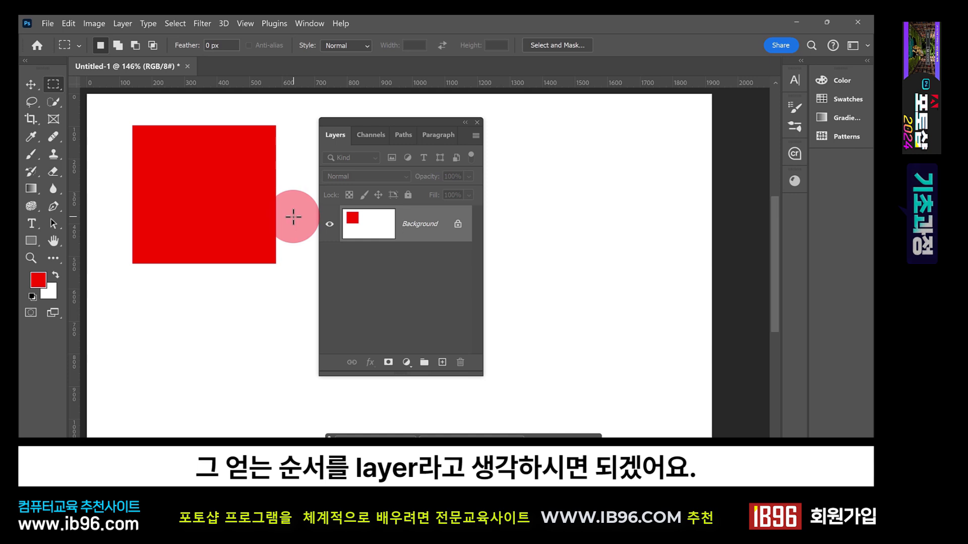
drag(418, 122, 412, 113)
drag(412, 111, 406, 110)
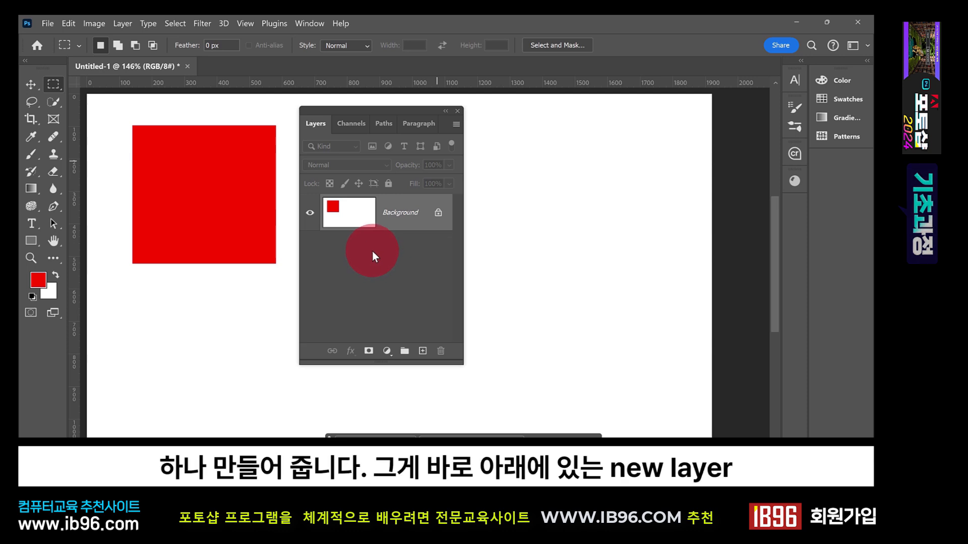
Step: Add a new empty layer above the Background layer
click(423, 351)
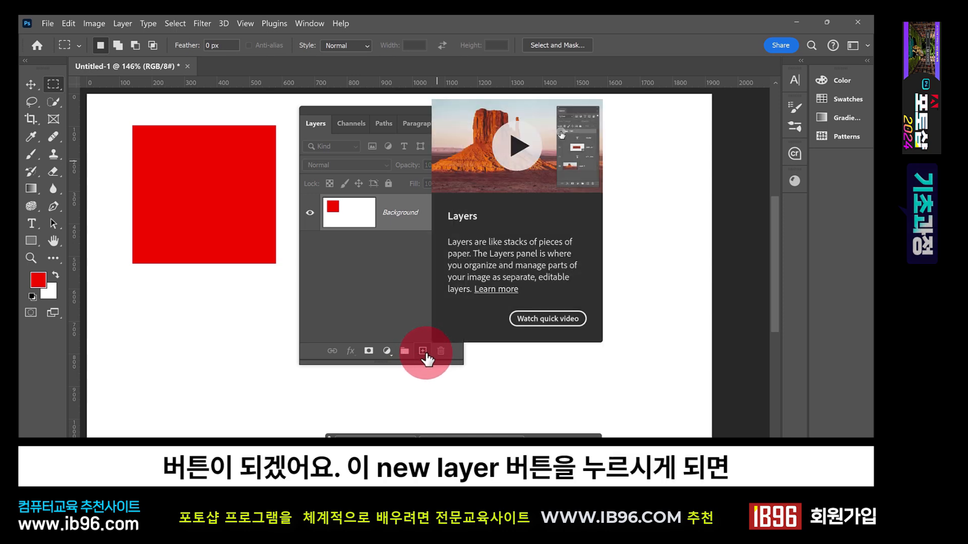
click(423, 353)
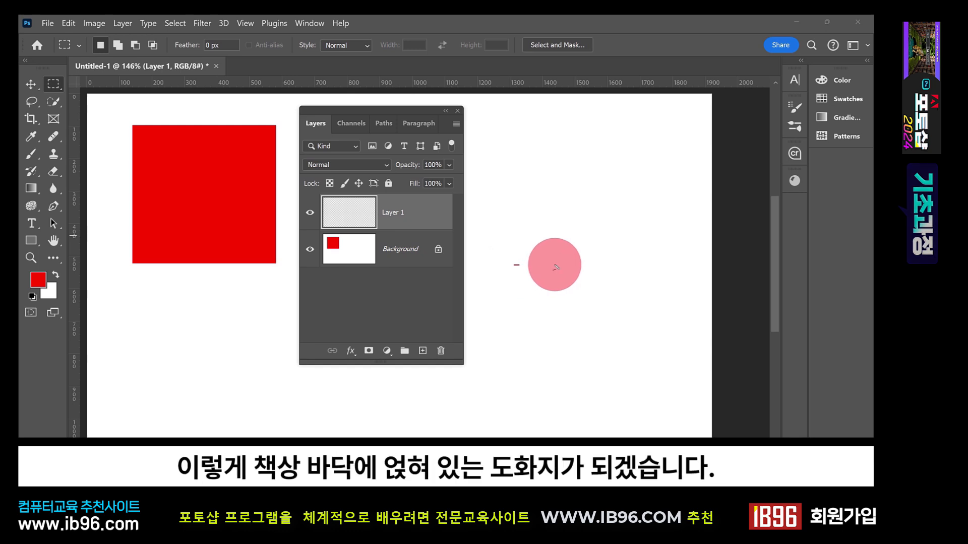
mouse_move(514, 265)
mouse_down()
mouse_move(636, 260)
mouse_move(578, 302)
mouse_up()
mouse_move(520, 265)
mouse_down()
mouse_move(474, 292)
mouse_move(584, 301)
mouse_up()
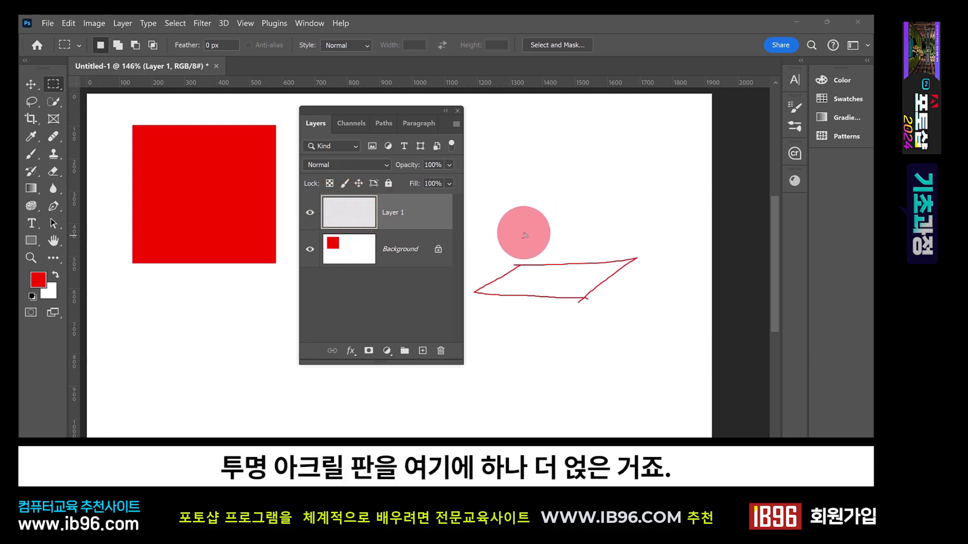
mouse_move(524, 234)
mouse_down()
mouse_move(643, 222)
mouse_move(575, 262)
mouse_up()
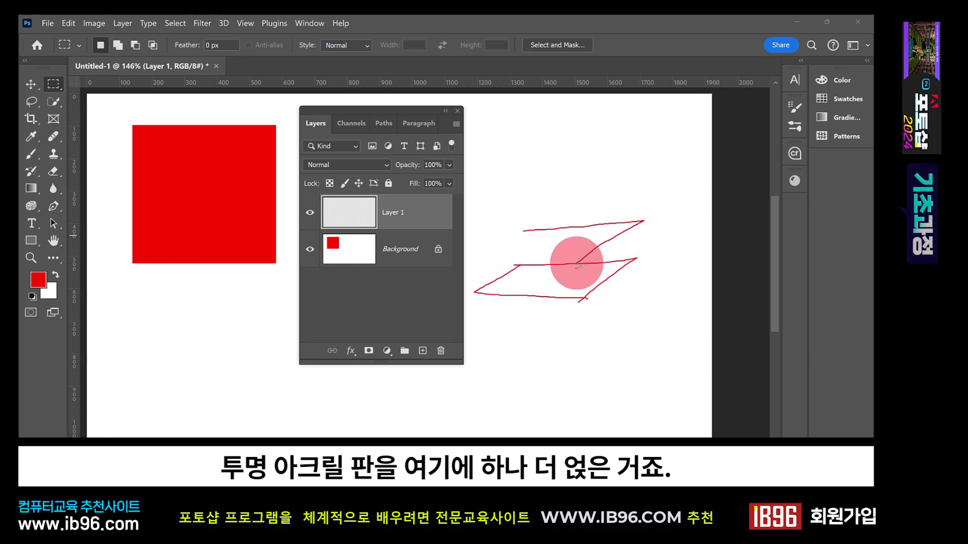
mouse_move(528, 233)
mouse_down()
mouse_move(489, 271)
mouse_move(567, 270)
mouse_move(583, 260)
mouse_up()
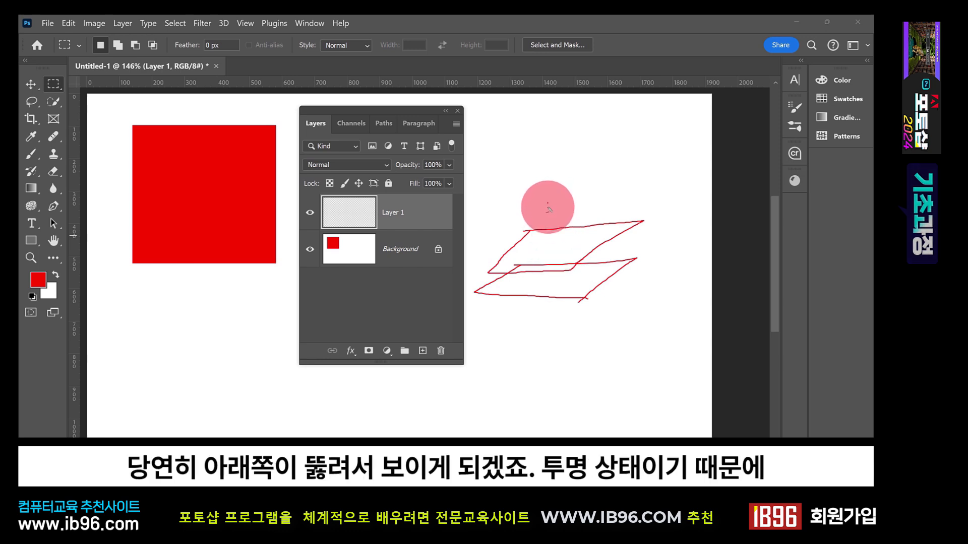
mouse_move(547, 204)
mouse_down()
mouse_move(550, 259)
mouse_move(544, 251)
mouse_move(555, 252)
mouse_up()
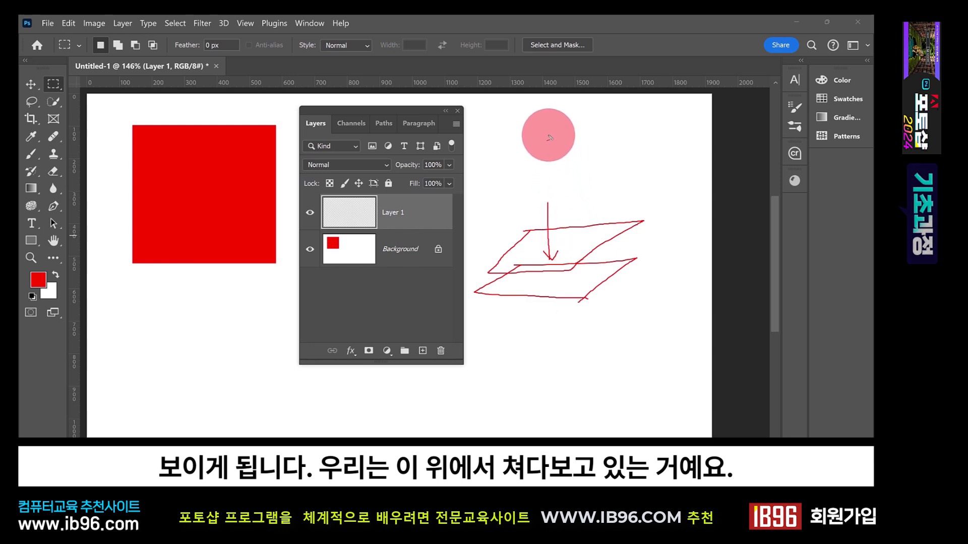
mouse_move(549, 134)
mouse_down()
mouse_move(550, 160)
mouse_move(561, 143)
mouse_up()
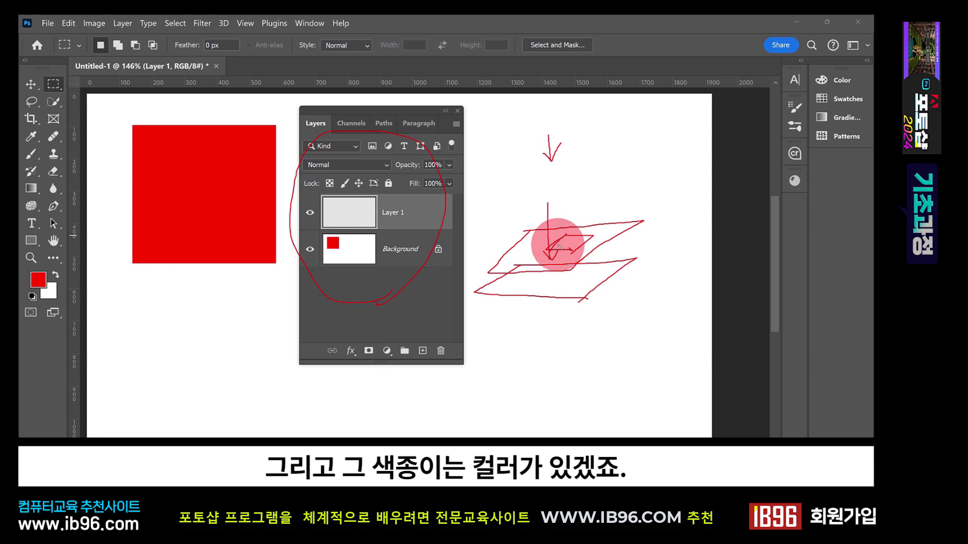
mouse_move(572, 242)
mouse_down()
mouse_move(577, 232)
mouse_move(562, 241)
mouse_up()
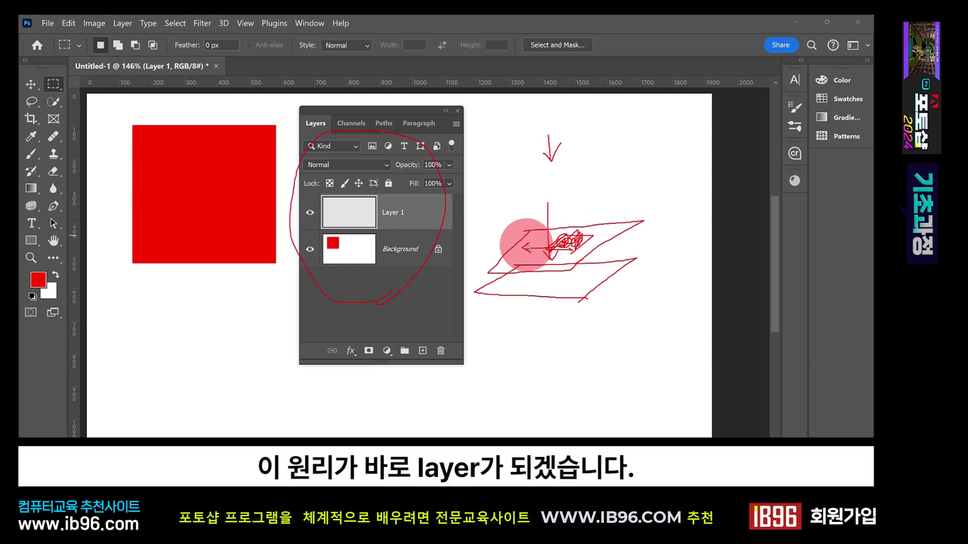
Step: Shift the Layers panel slightly away from the red square and draw a circular selection below the square with the Elliptical Marquee tool
drag(314, 108, 338, 99)
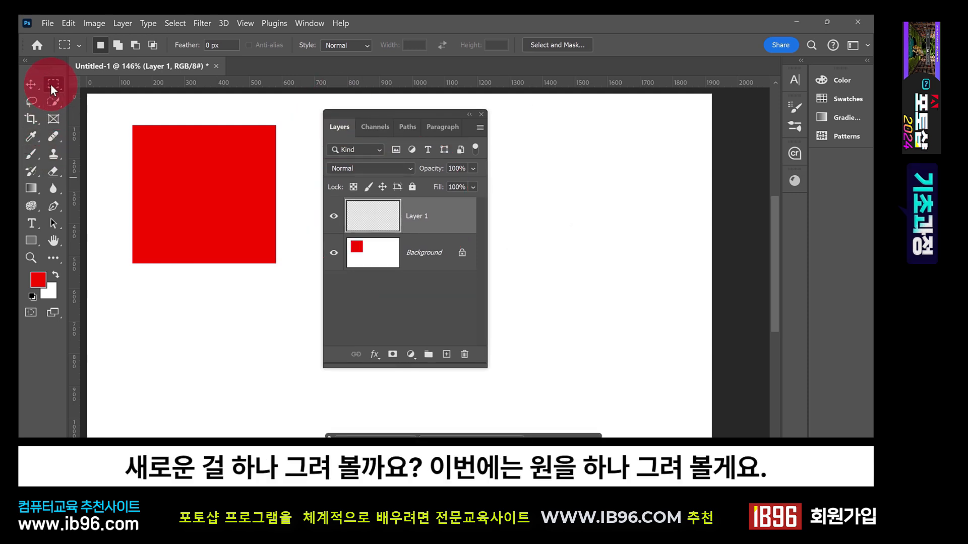
click(51, 84)
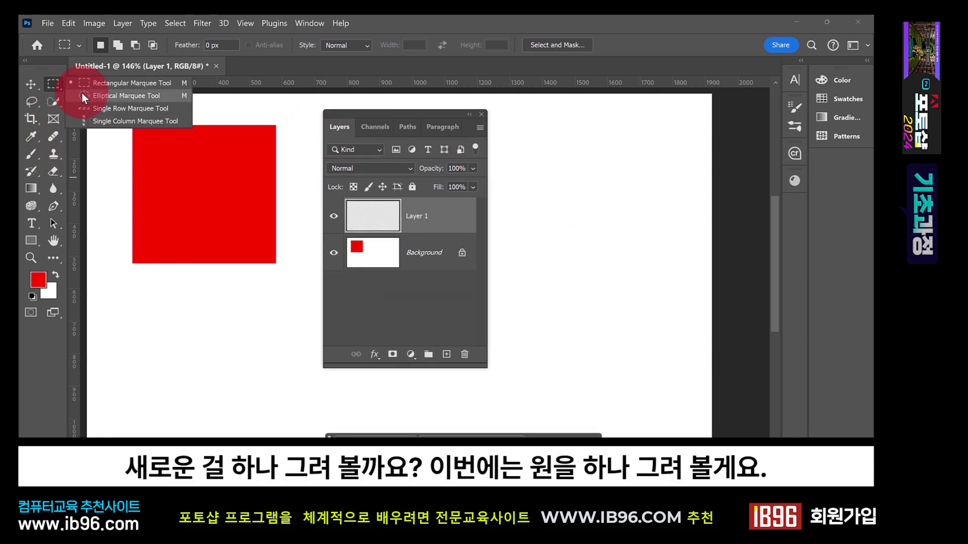
click(83, 95)
drag(158, 290, 272, 398)
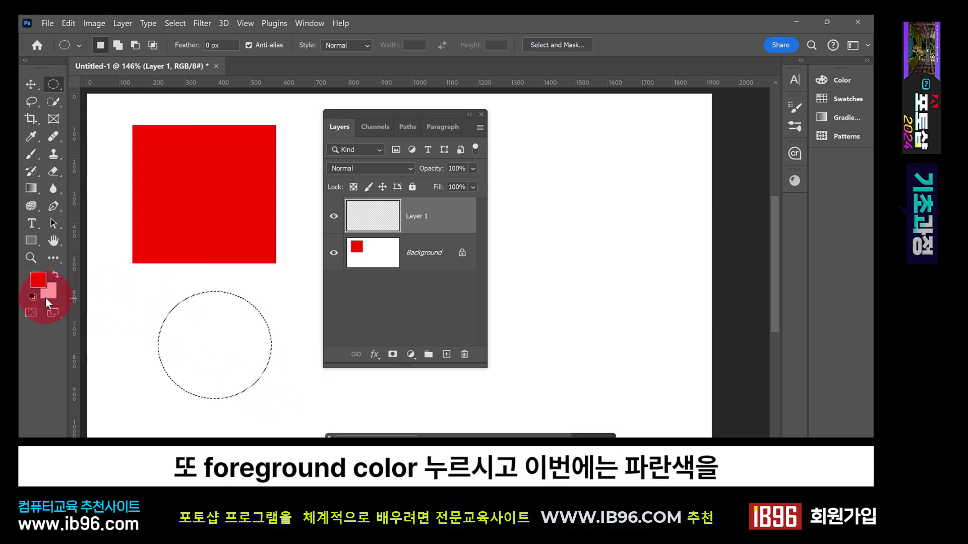
Step: Set the foreground color to blue, hex 316cf2
click(38, 280)
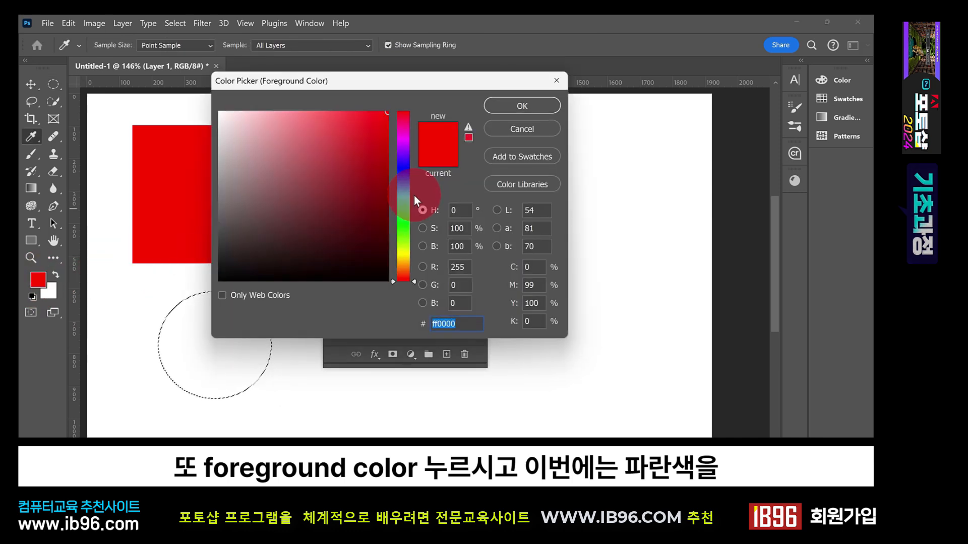
click(404, 176)
drag(346, 146, 354, 120)
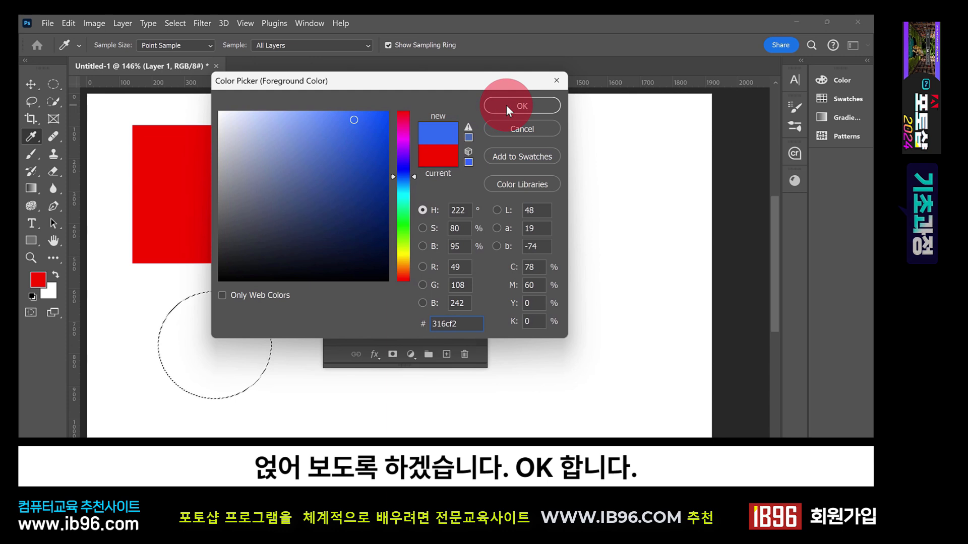
click(506, 104)
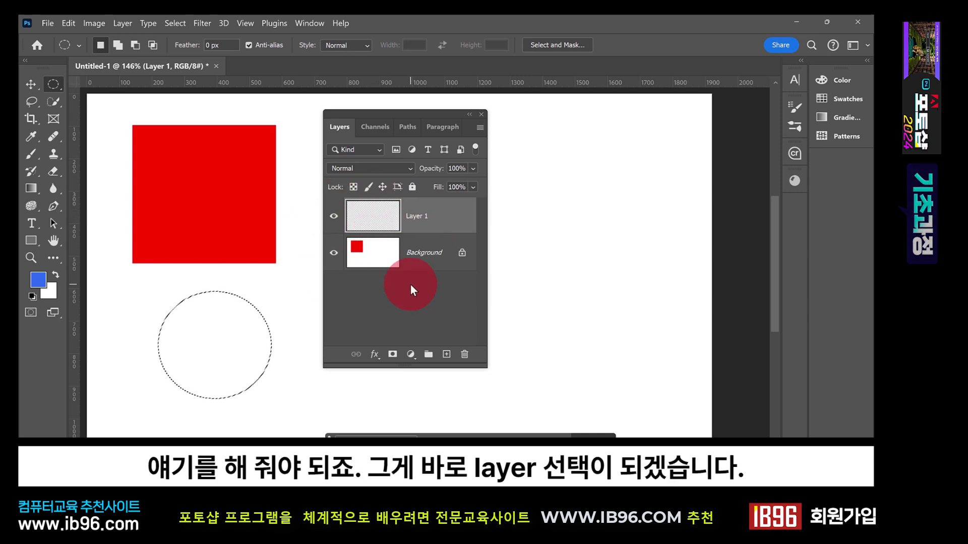
Step: Make Layer 1 the active layer, fill the circular selection with the blue foreground color, and clear the selection
click(424, 252)
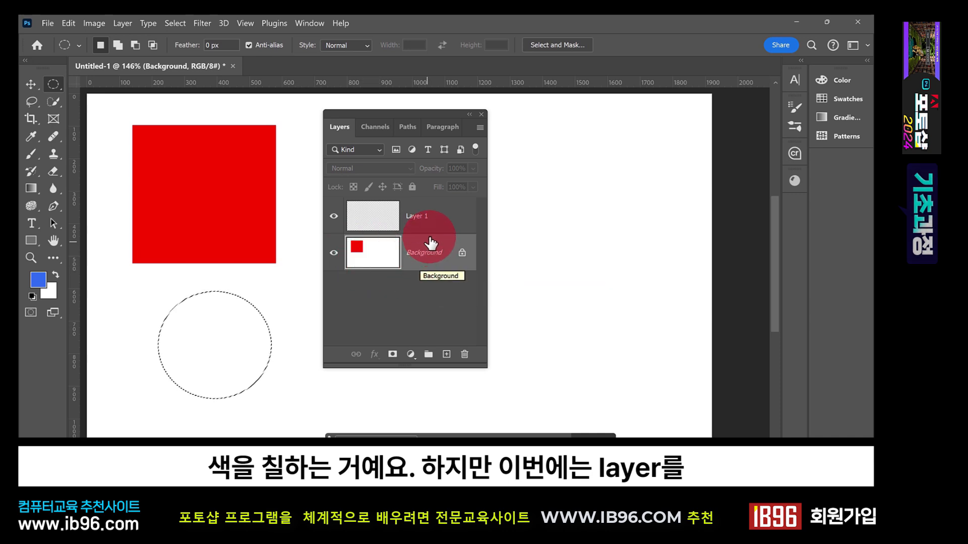
click(435, 217)
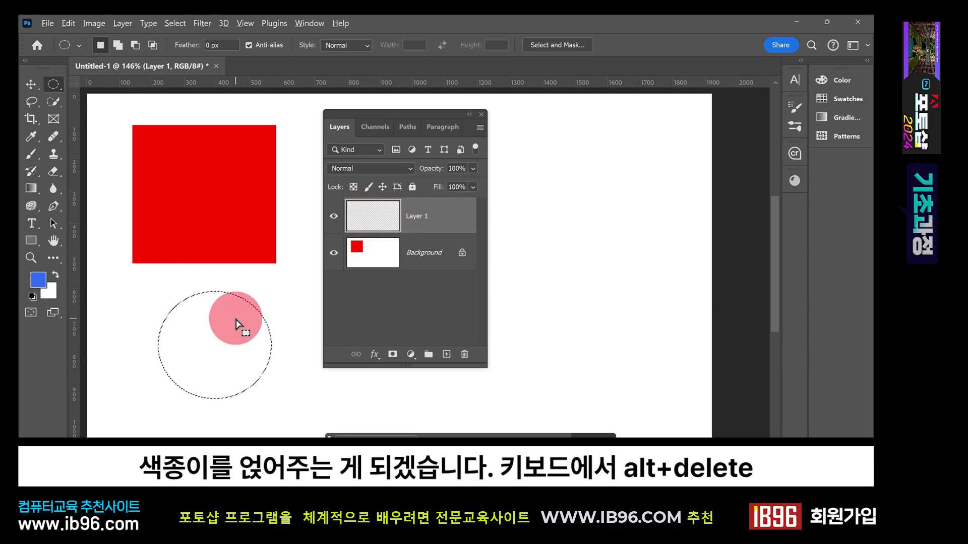
key(alt+Delete)
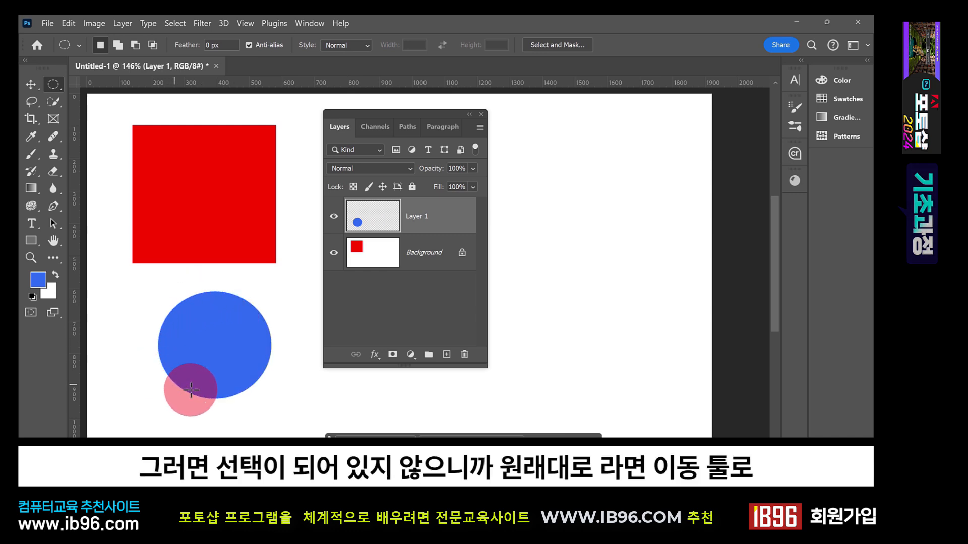
Step: Move the blue circle with the Move tool onto the red square's lower-right corner and back below the square, with the Layers panel out of the way
click(32, 84)
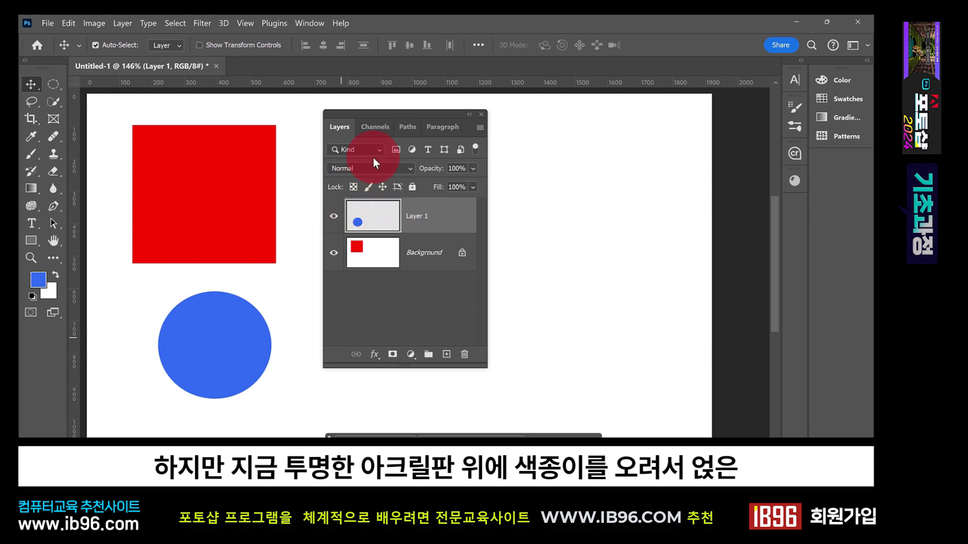
drag(385, 112, 411, 114)
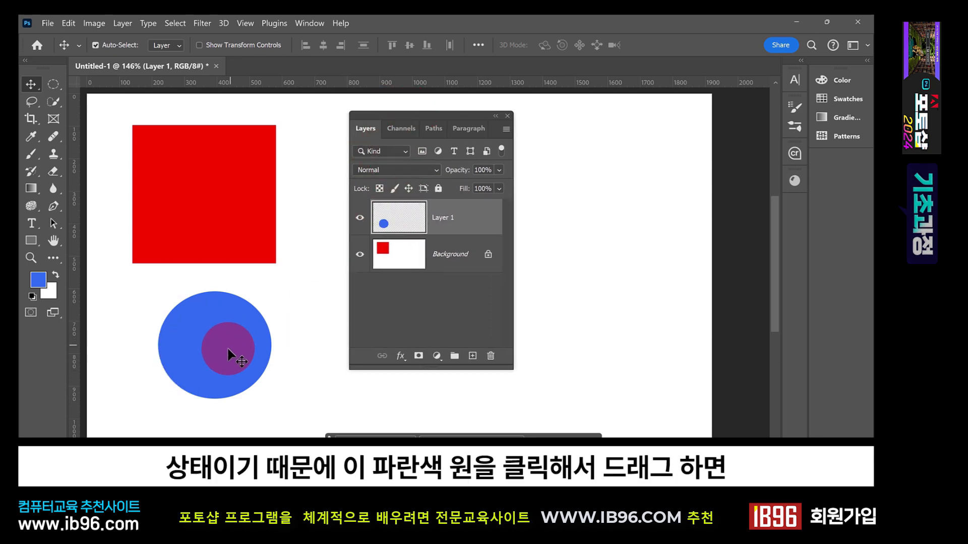
drag(223, 363, 281, 264)
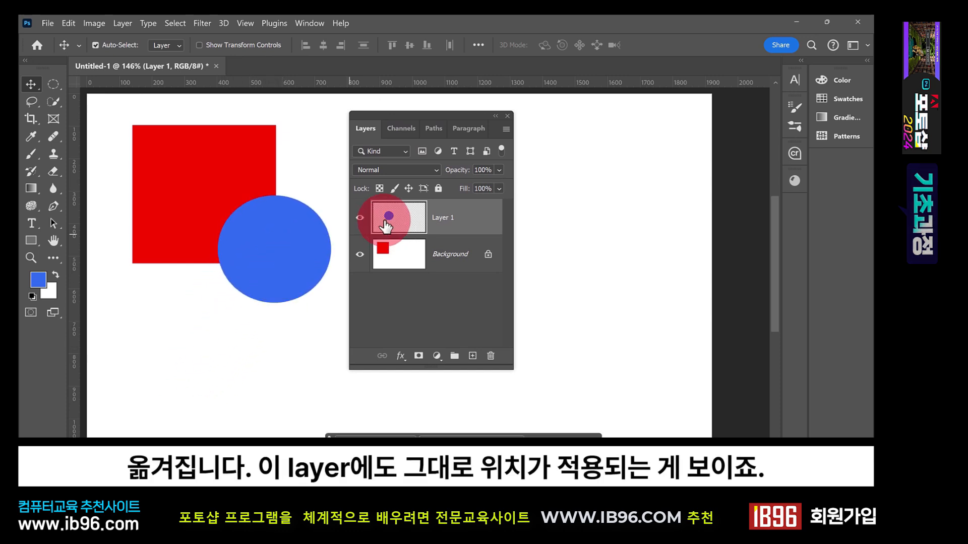
drag(293, 259, 202, 368)
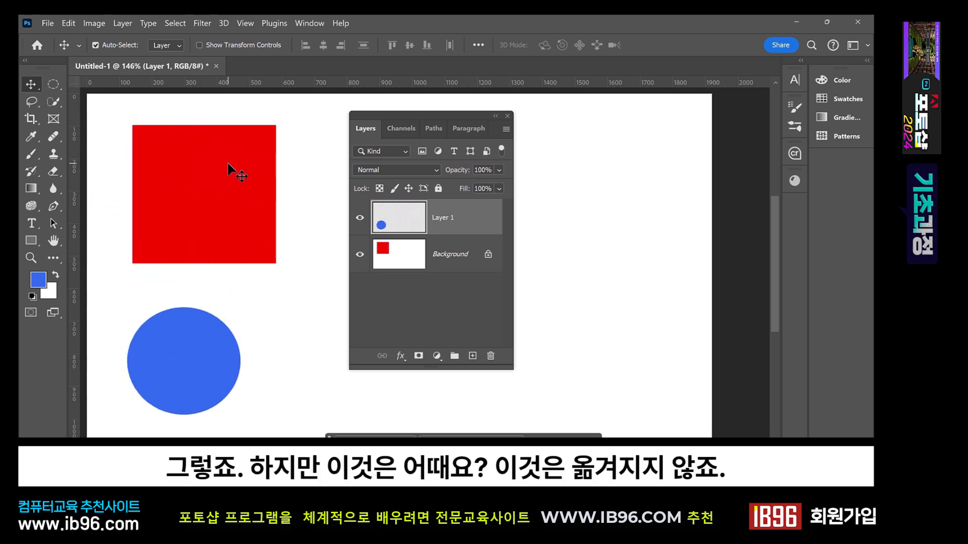
Step: Try to move the red square on the Background layer with the Move tool
click(405, 263)
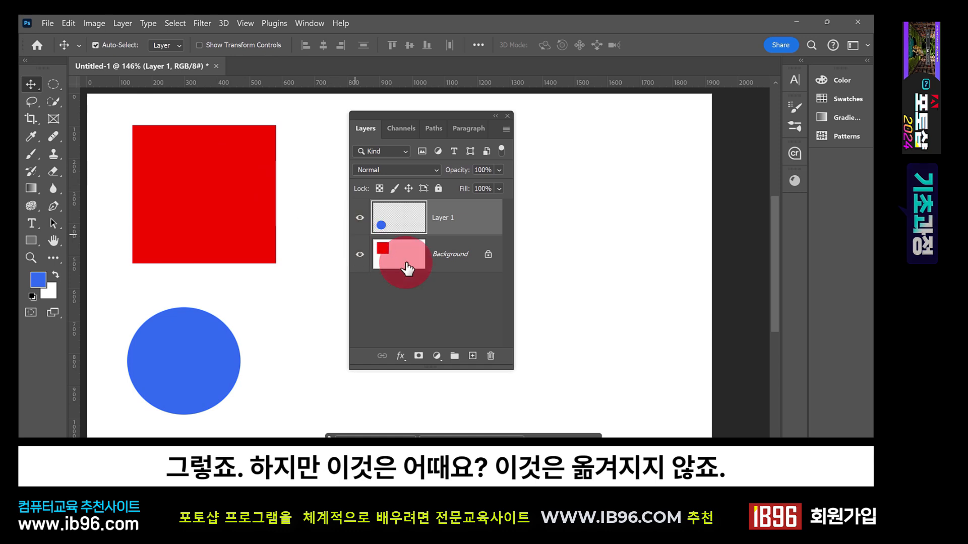
click(309, 239)
drag(212, 173, 300, 275)
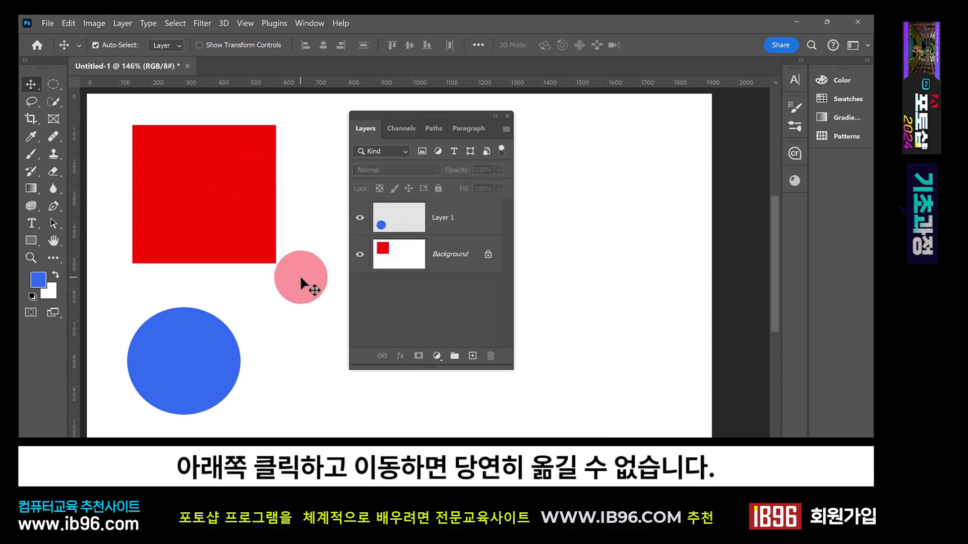
click(393, 258)
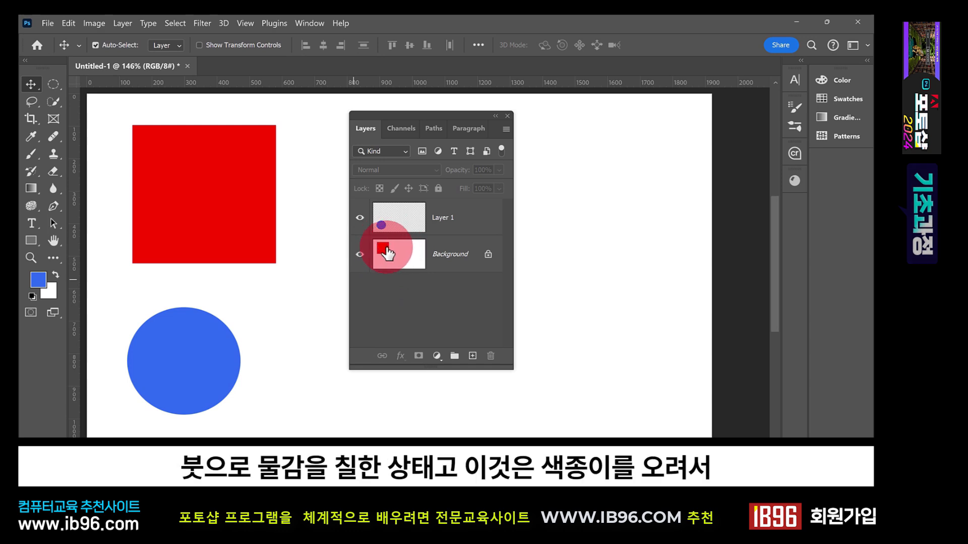
Step: Select Layer 1 and move the blue circle back and forth, leaving it overlapping the red square's lower-right corner
click(381, 217)
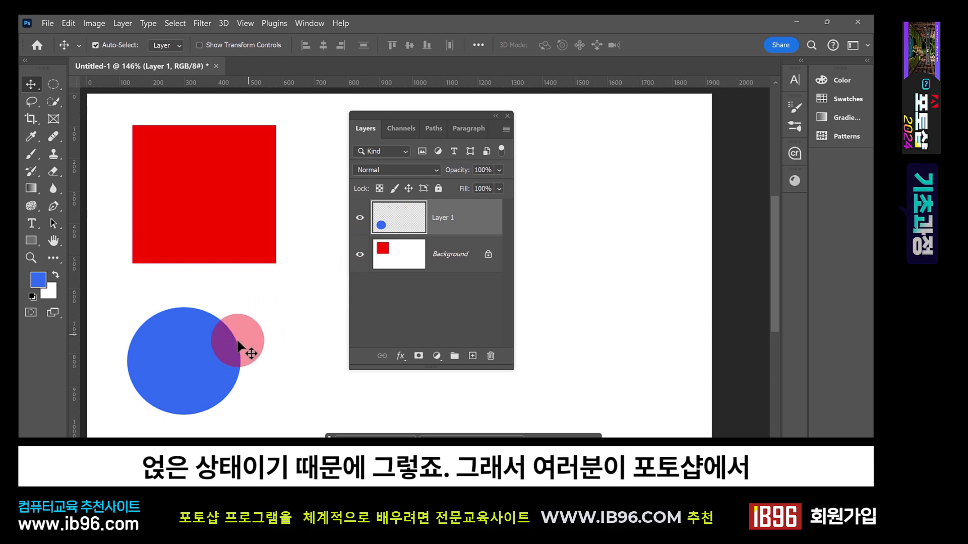
drag(199, 354, 284, 249)
key(ctrl+z)
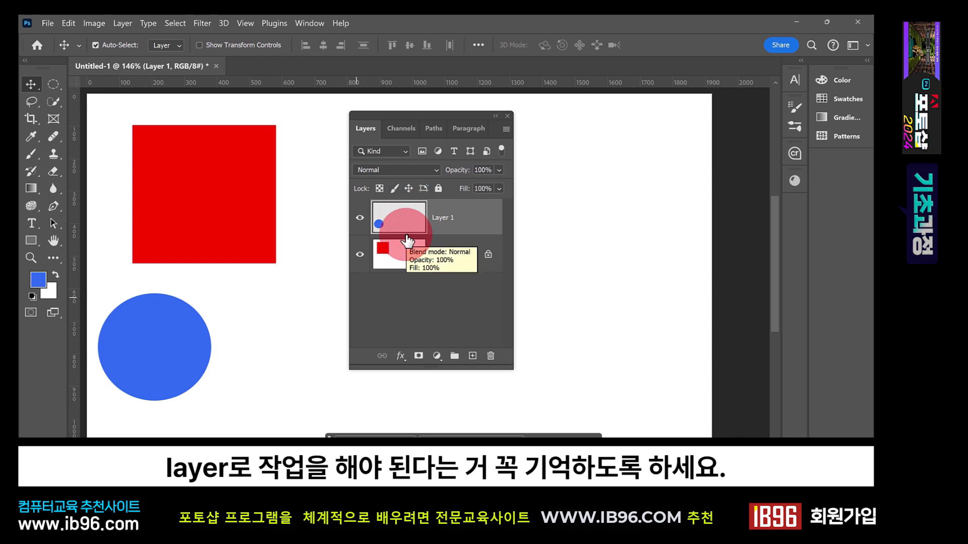
drag(191, 357, 304, 268)
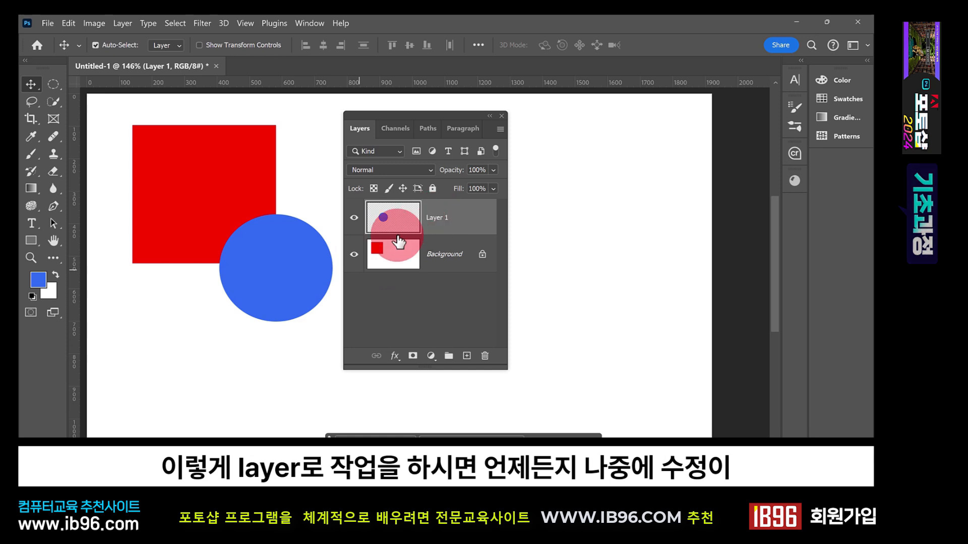
drag(298, 257, 213, 331)
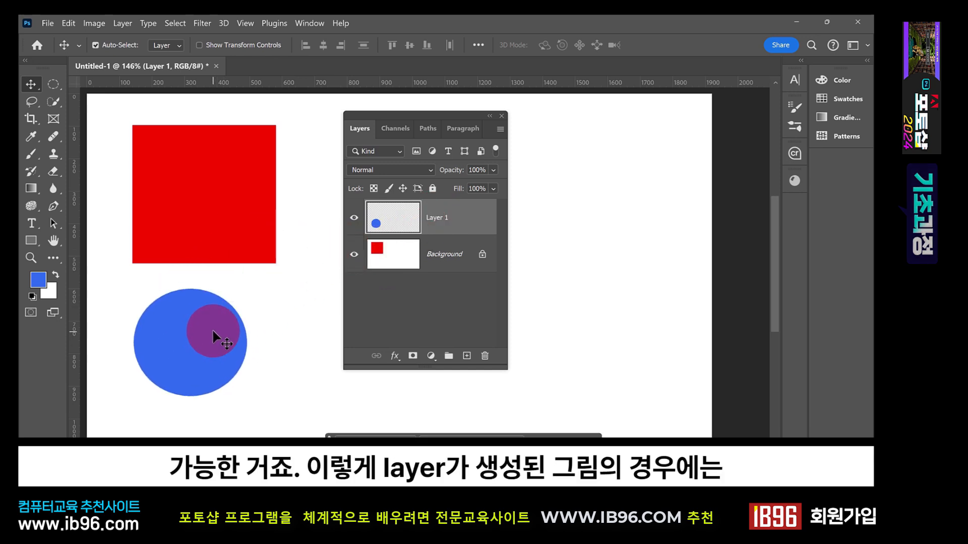
key(ctrl+z)
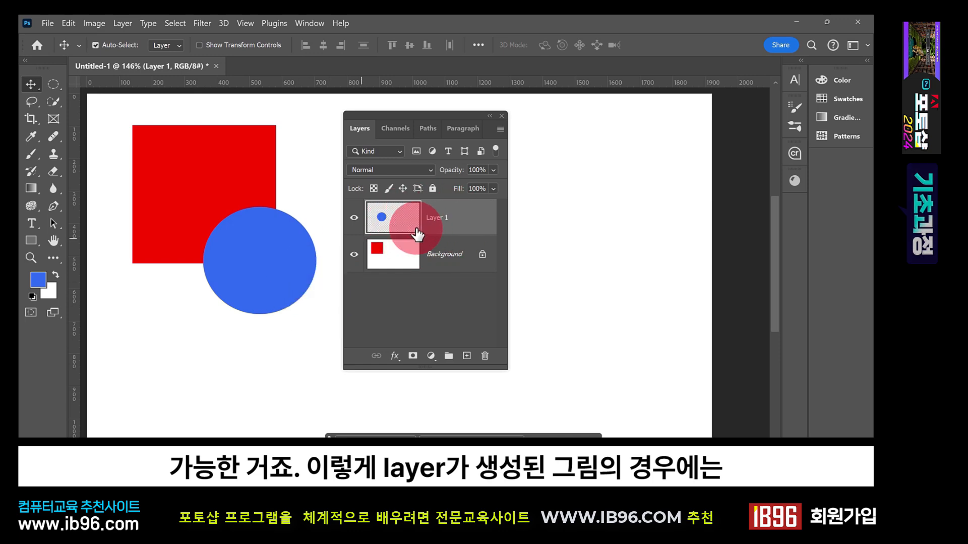
Step: Open the save dialog for the layered document
click(45, 22)
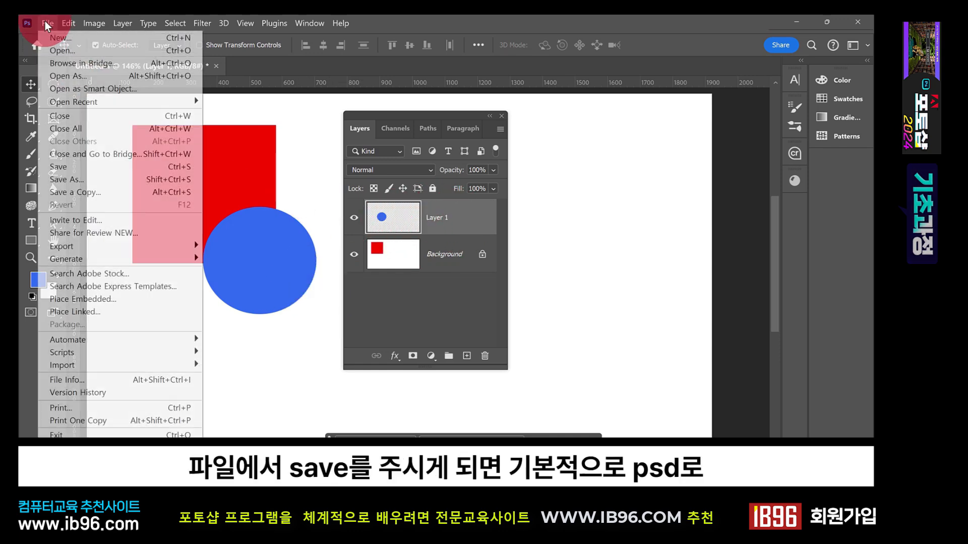
click(68, 166)
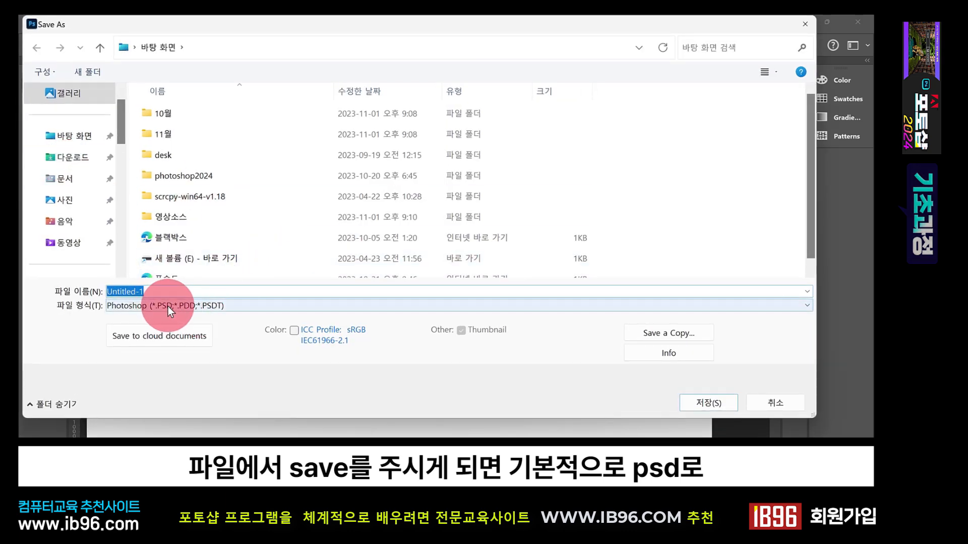
Step: Leave the document unsaved and move the blue circle up so it overlaps the red square's right edge
click(779, 403)
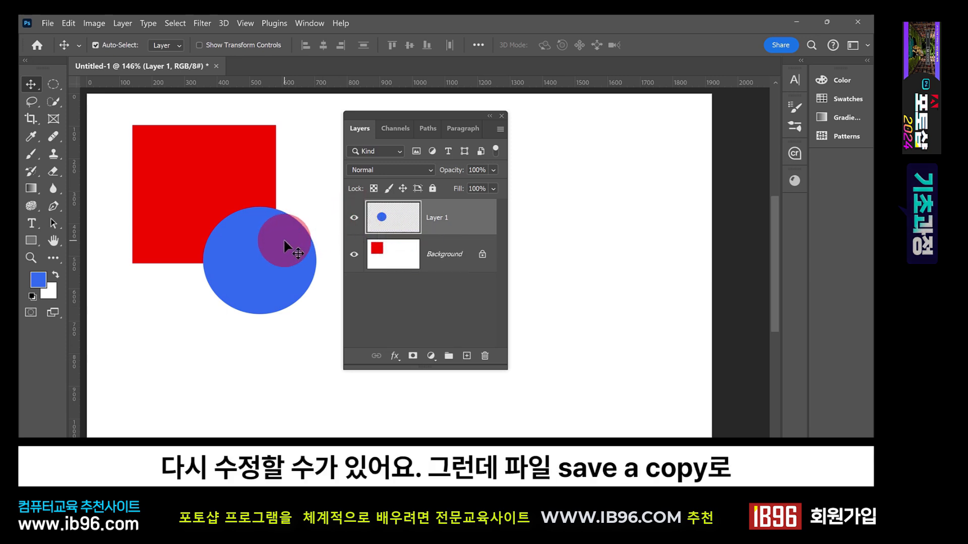
drag(284, 237, 310, 174)
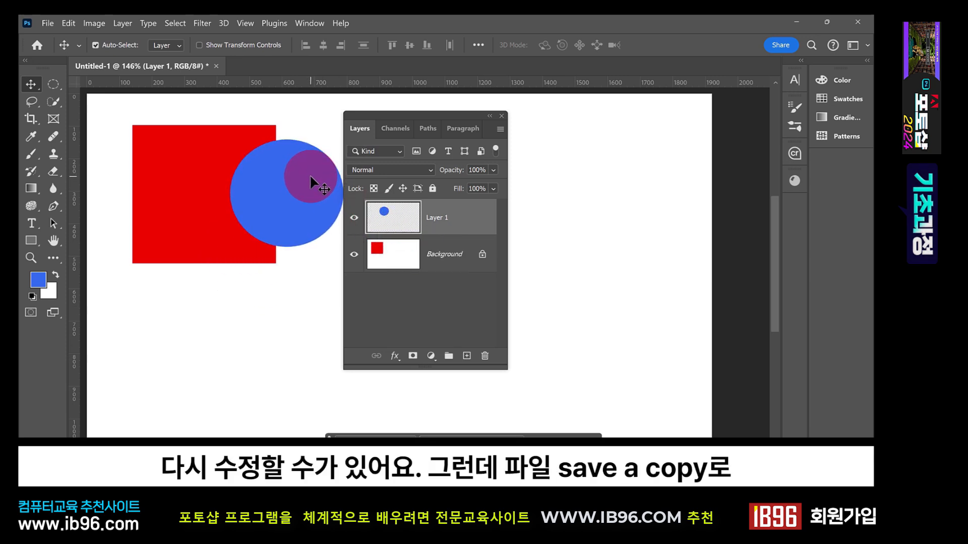
Step: Try saving a copy of the document with JPEG as the file format
click(45, 23)
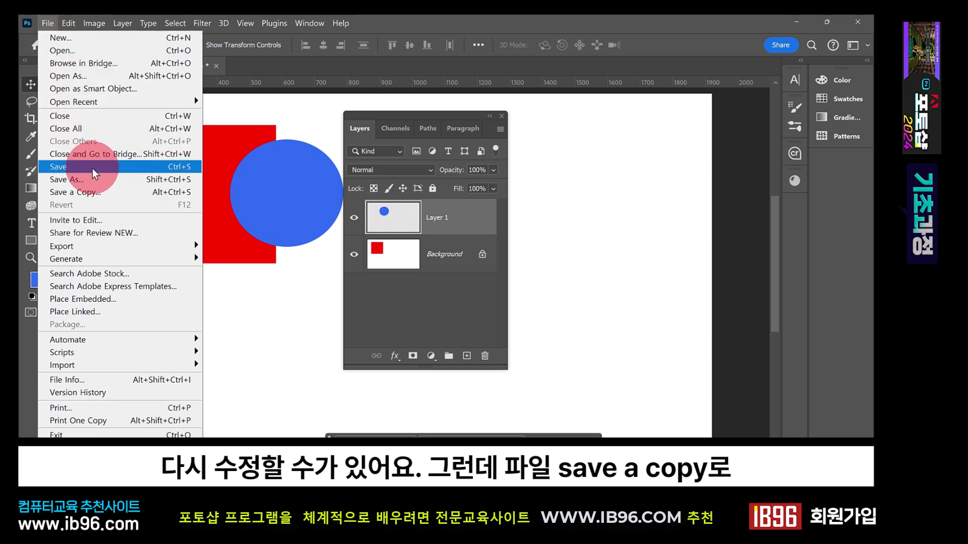
click(98, 192)
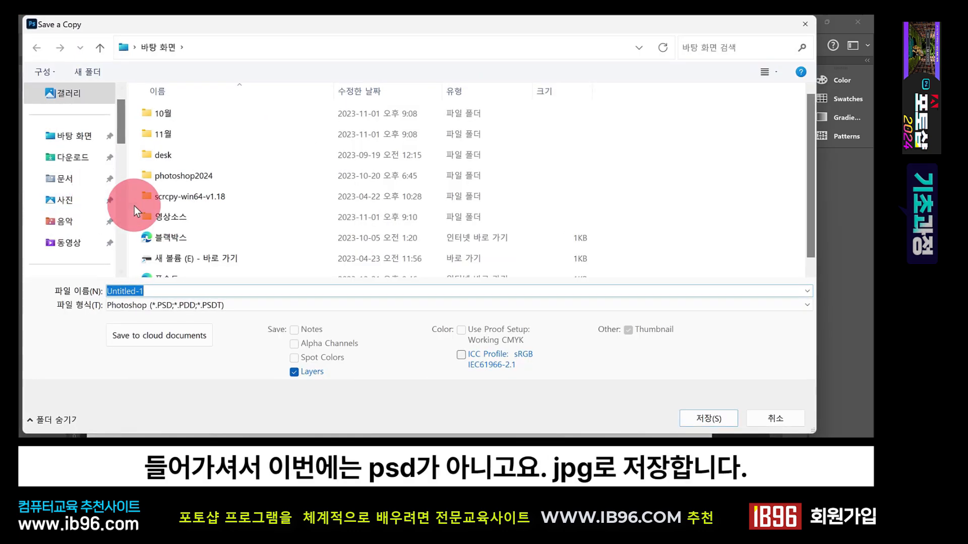
click(253, 306)
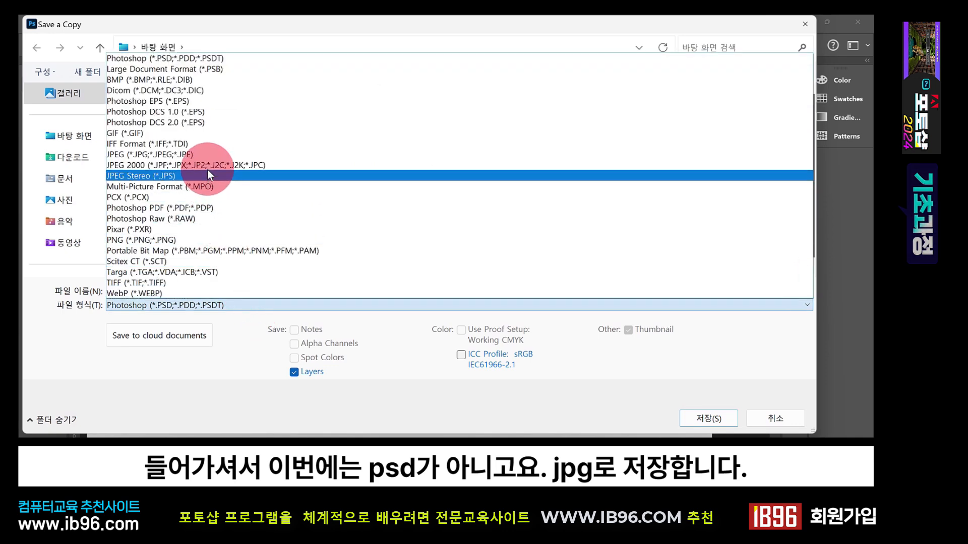
click(207, 155)
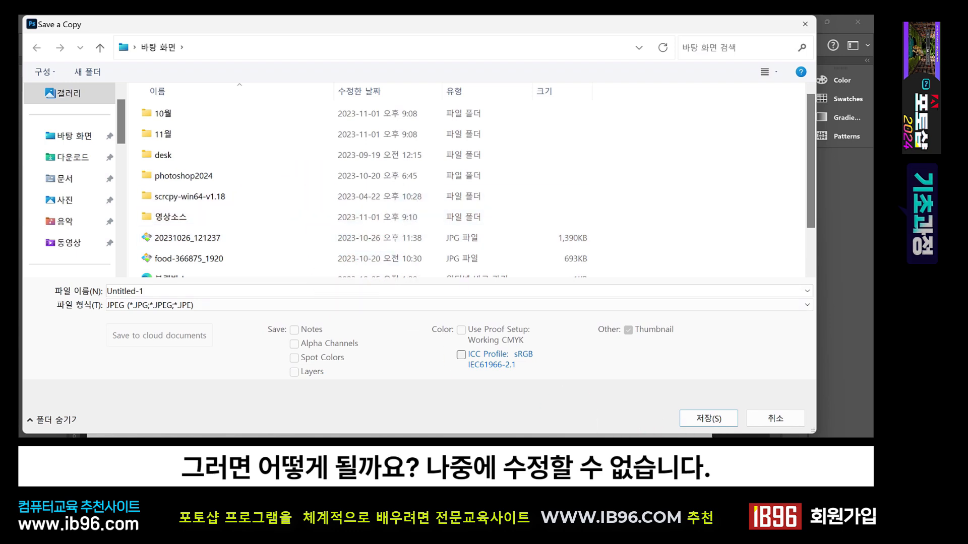
click(775, 419)
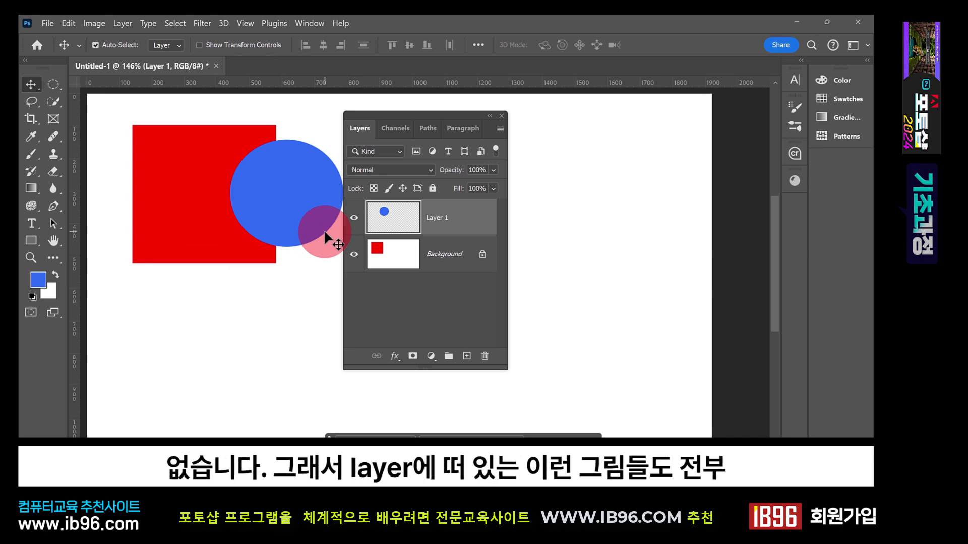
Step: Move the blue circle around the canvas and place it over the red square's lower-right corner
drag(302, 207, 397, 228)
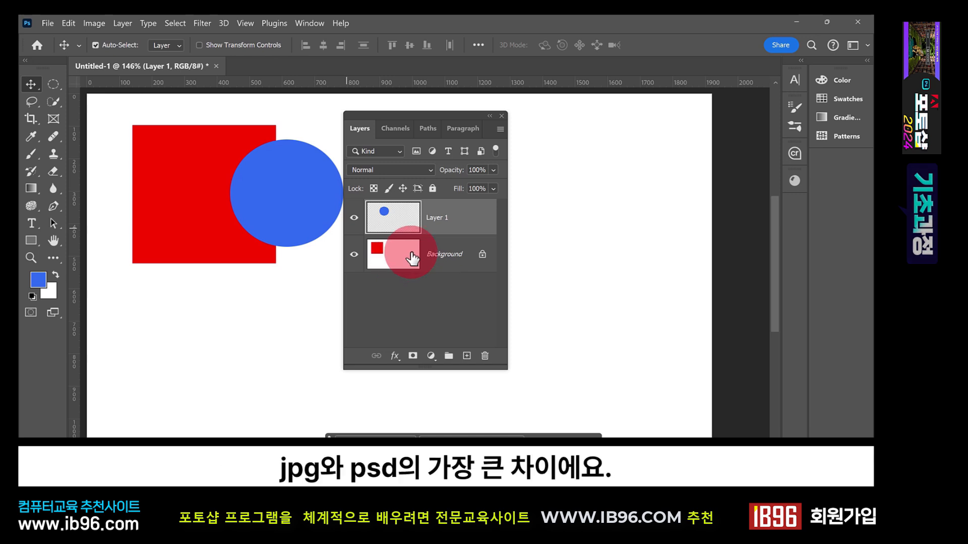
drag(401, 238, 266, 270)
Step: Draw a loose Rectangular Marquee selection around the blue circle and a larger one around both shapes, clearing the larger one
click(54, 84)
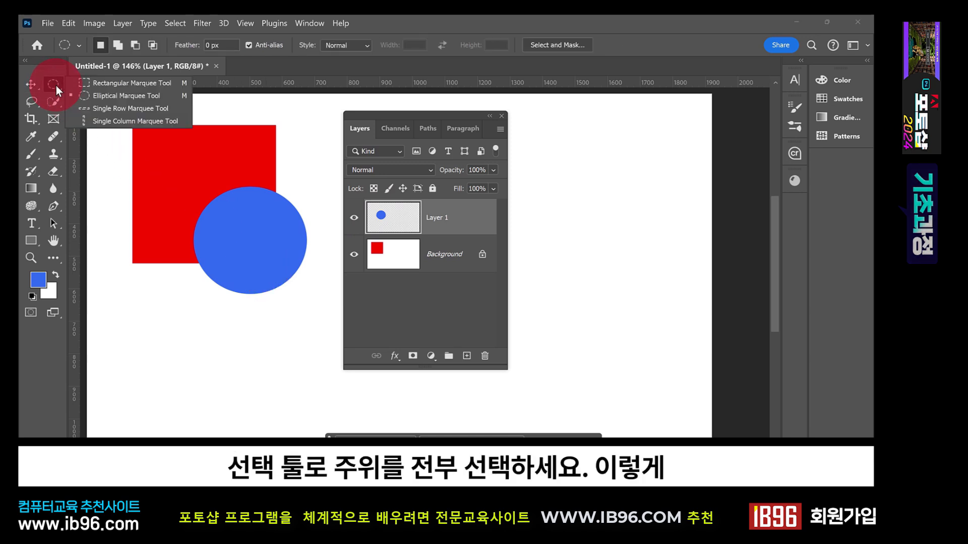
click(104, 83)
drag(168, 170, 334, 328)
click(299, 218)
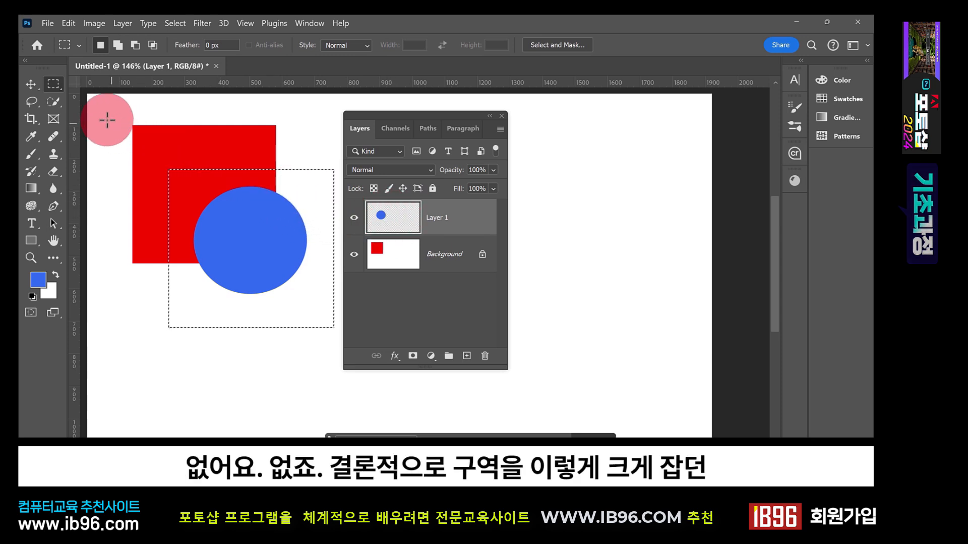
drag(107, 119, 406, 374)
click(212, 207)
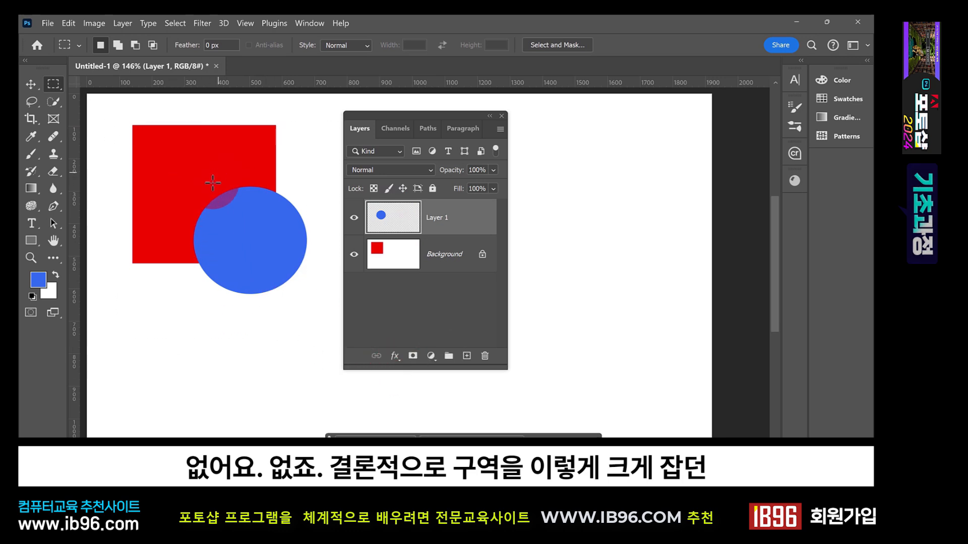
Step: Draw a rectangular selection closely around the blue circle and delete the circle from Layer 1
drag(184, 179, 317, 301)
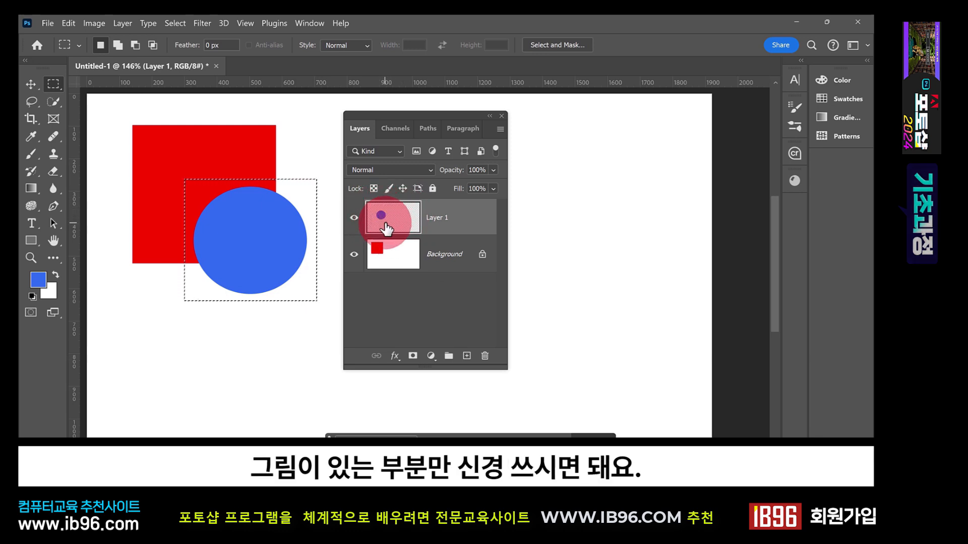
key(Delete)
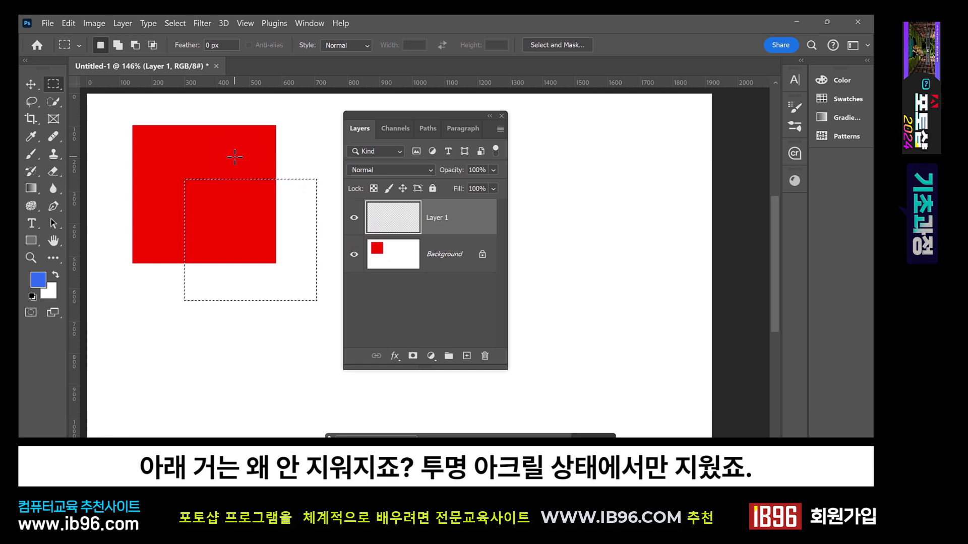
Step: Make Layer 1 the active layer and clear the rectangular selection
click(383, 214)
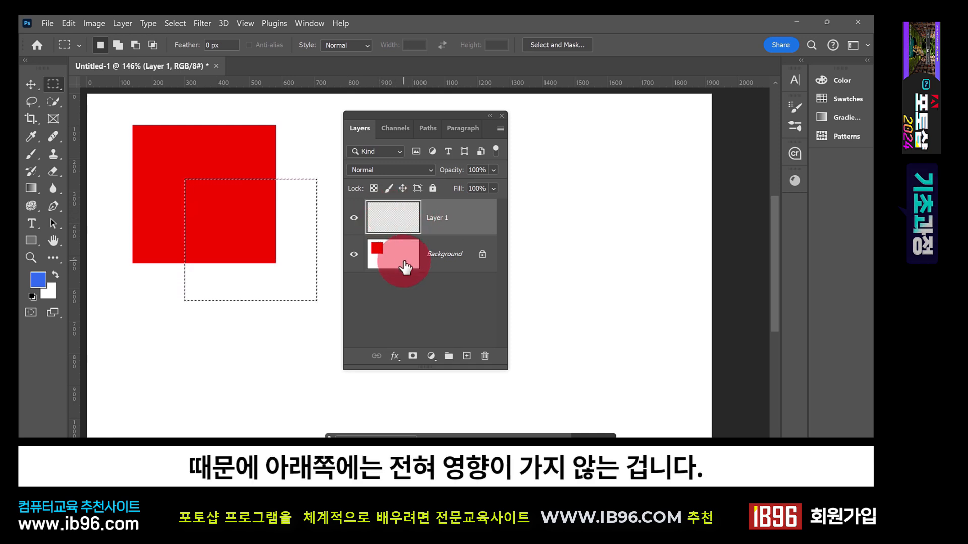
click(438, 291)
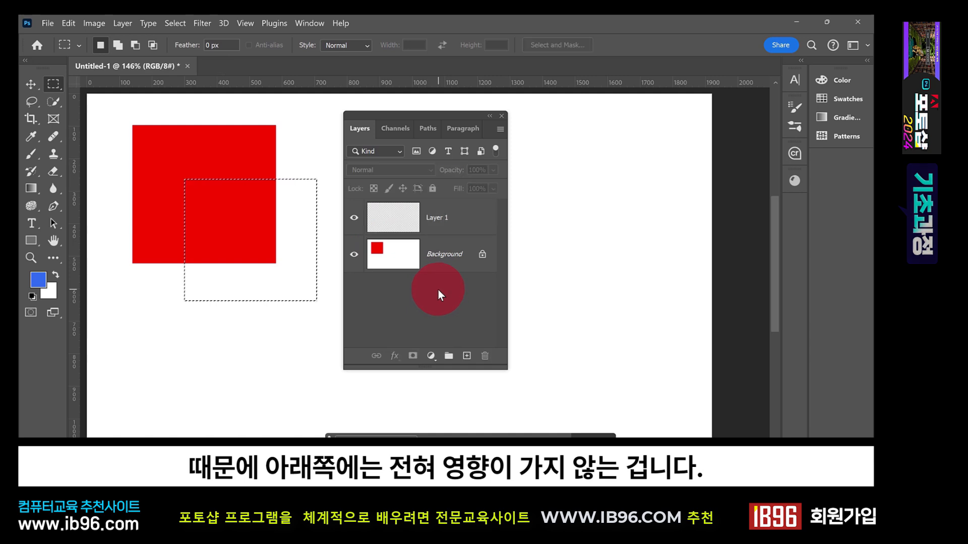
click(439, 218)
key(ctrl+d)
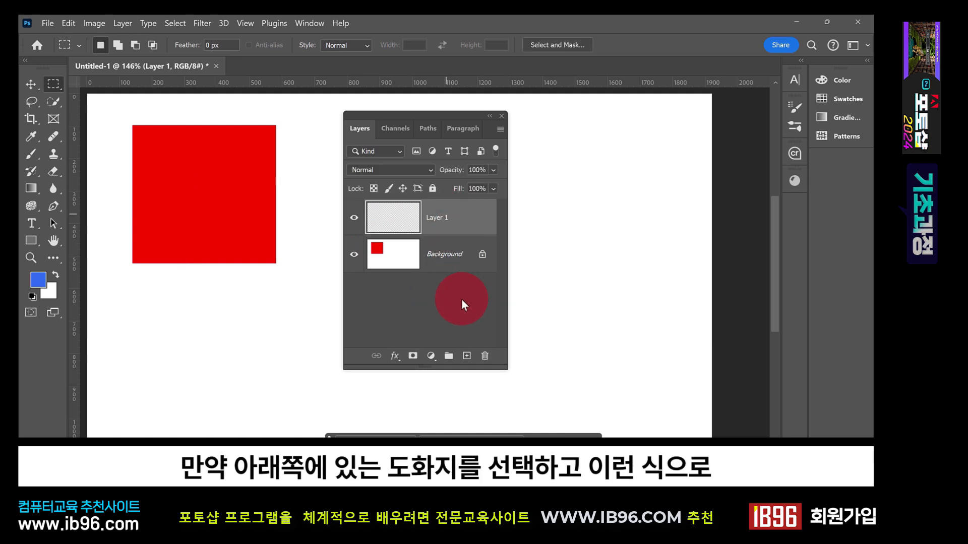
Step: Make the Background layer active and draw a rectangular selection around the red square
click(436, 264)
drag(113, 105, 303, 295)
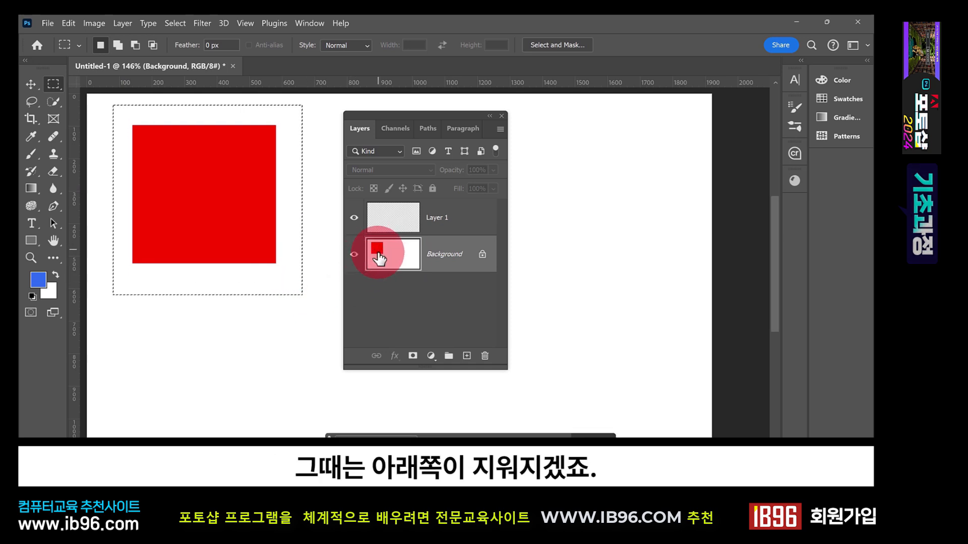
click(411, 228)
click(420, 253)
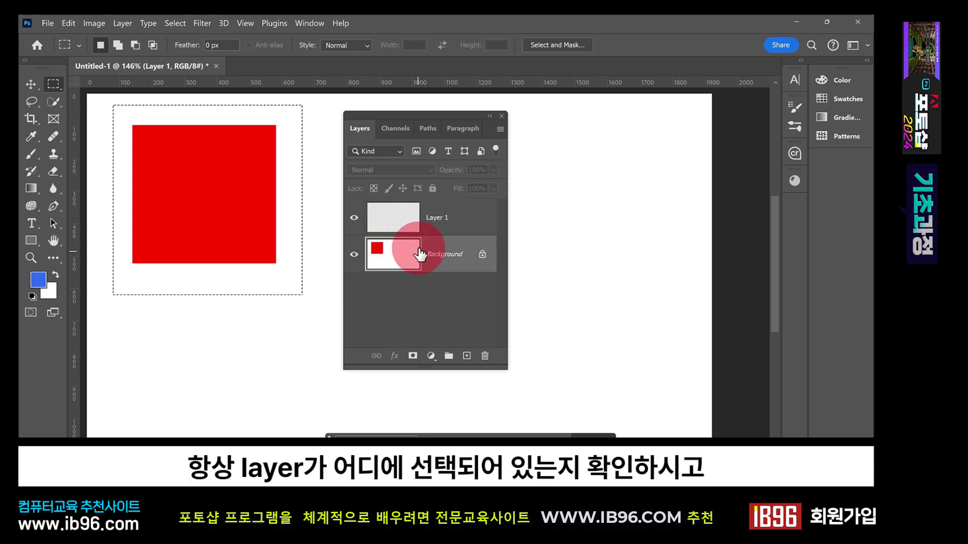
Step: Switch the active layer back to Layer 1 and clear the selection around the red square
click(412, 217)
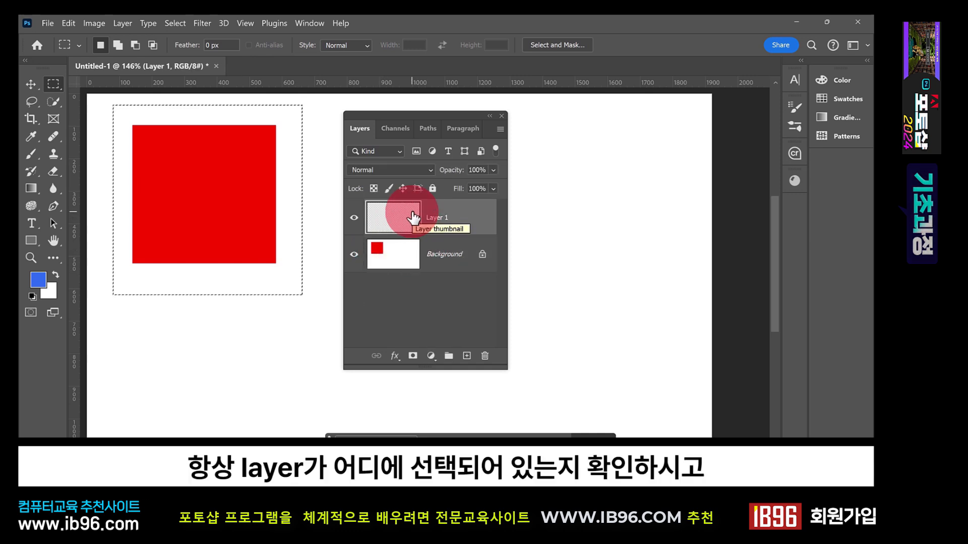
click(281, 343)
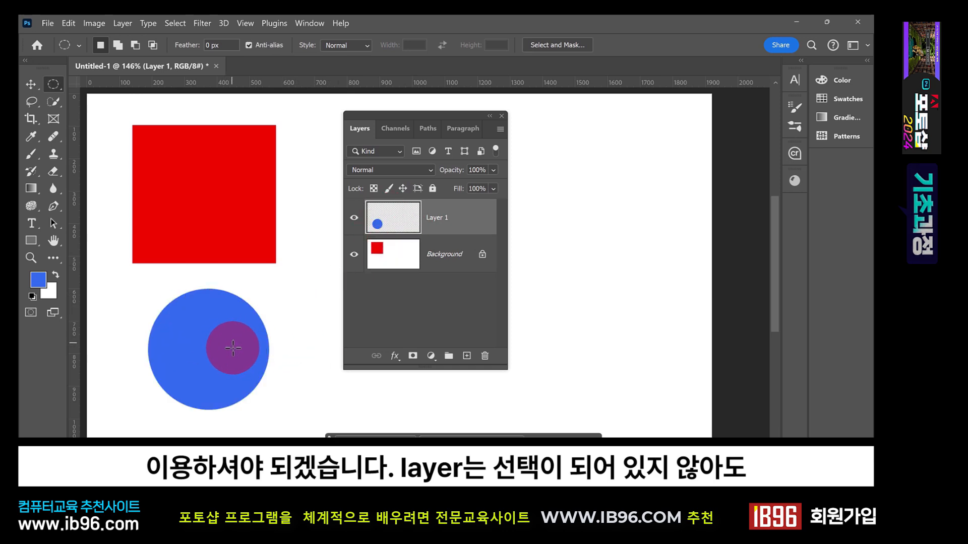
Step: Move the blue circle on Layer 1 slightly up and to the left below the red square
click(382, 225)
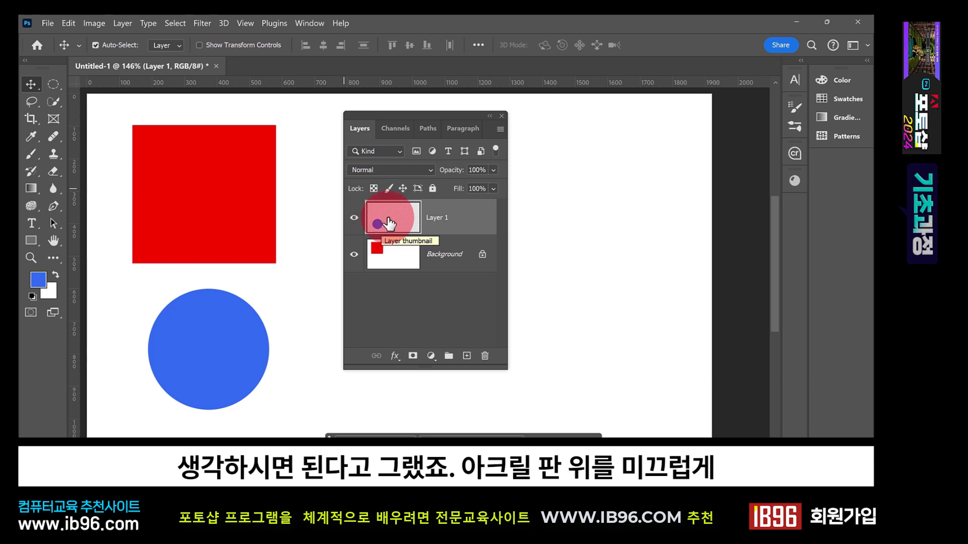
drag(216, 382, 201, 362)
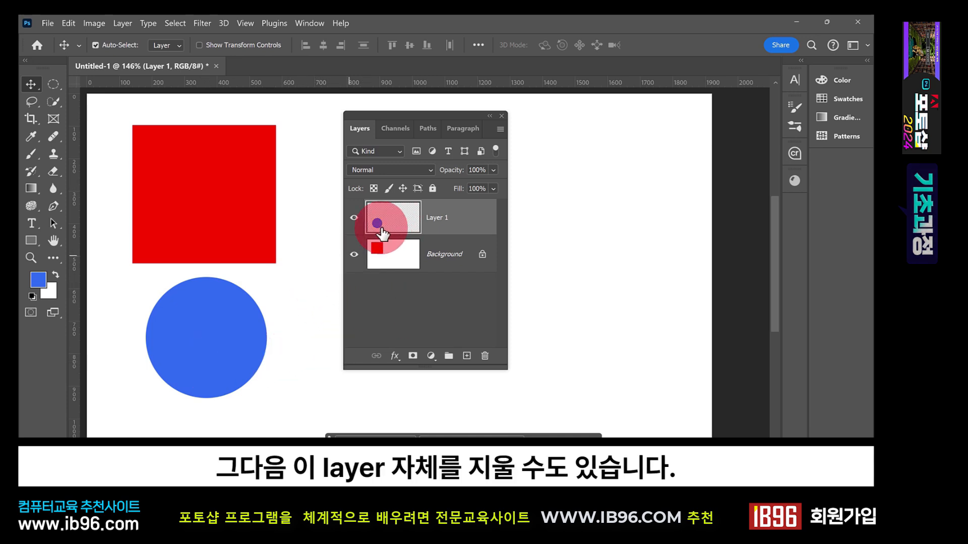
mouse_move(382, 228)
mouse_down()
mouse_move(399, 218)
mouse_move(312, 266)
mouse_move(147, 257)
mouse_up()
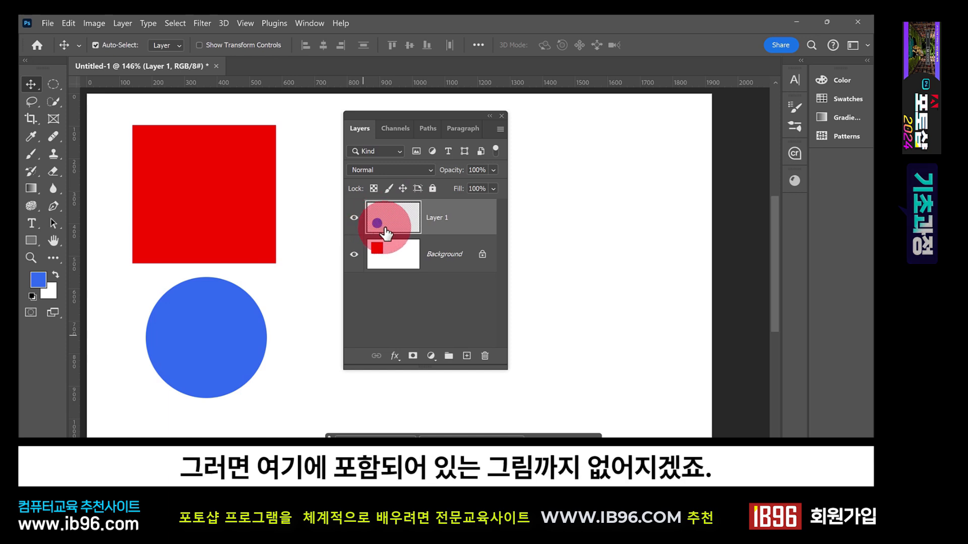
Step: Delete Layer 1 together with the blue circle it contains
drag(402, 218, 485, 355)
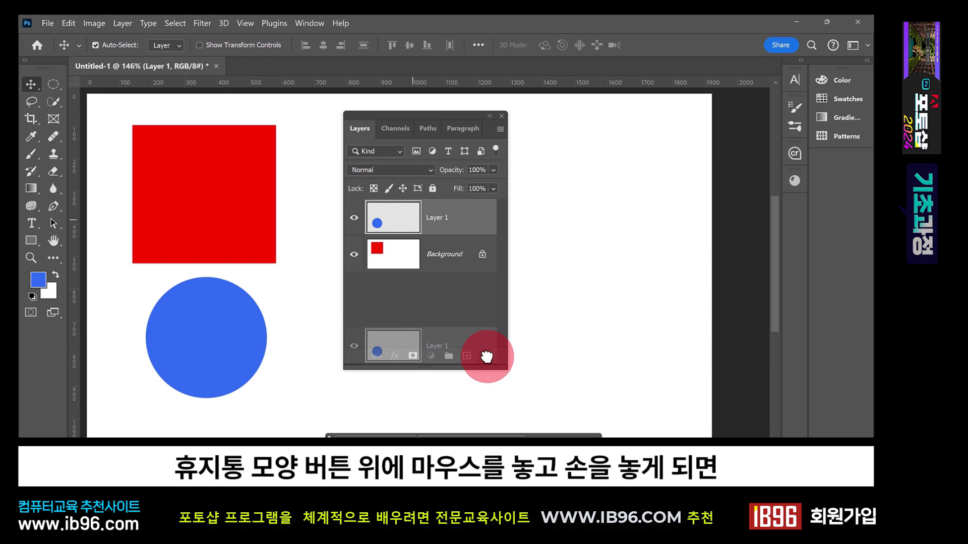
drag(486, 357, 485, 356)
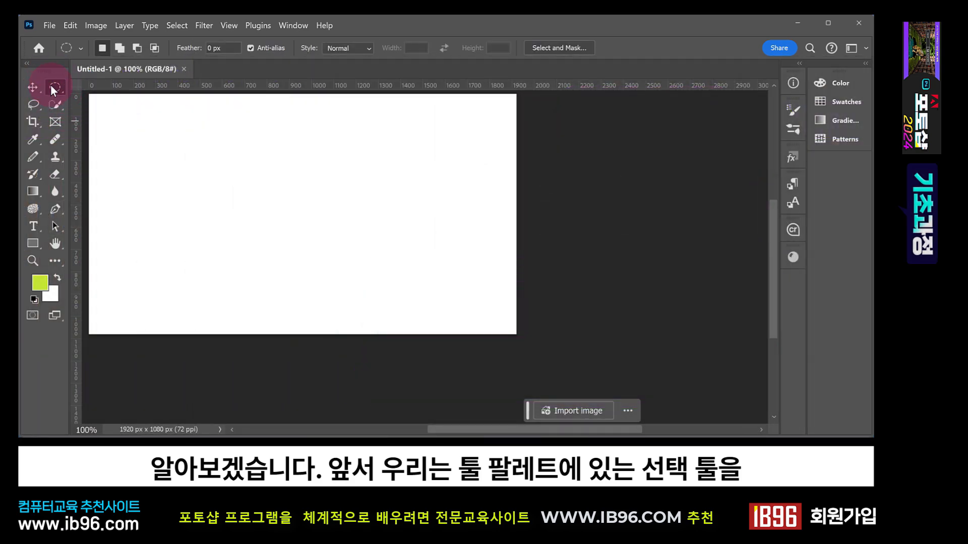
Step: Draw two freehand elliptical selections one after another in the canvas's upper-left area, clearing each one
drag(153, 109, 275, 218)
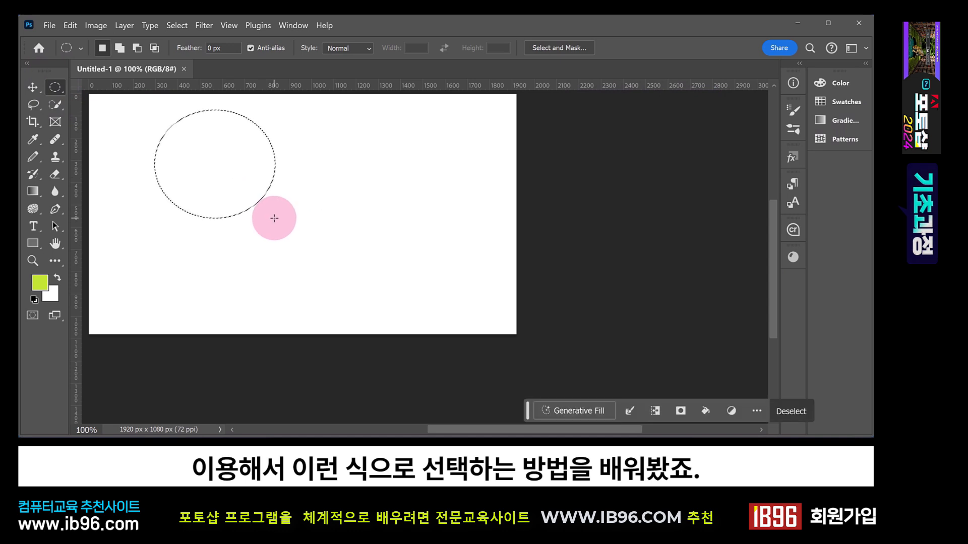
key(ctrl+d)
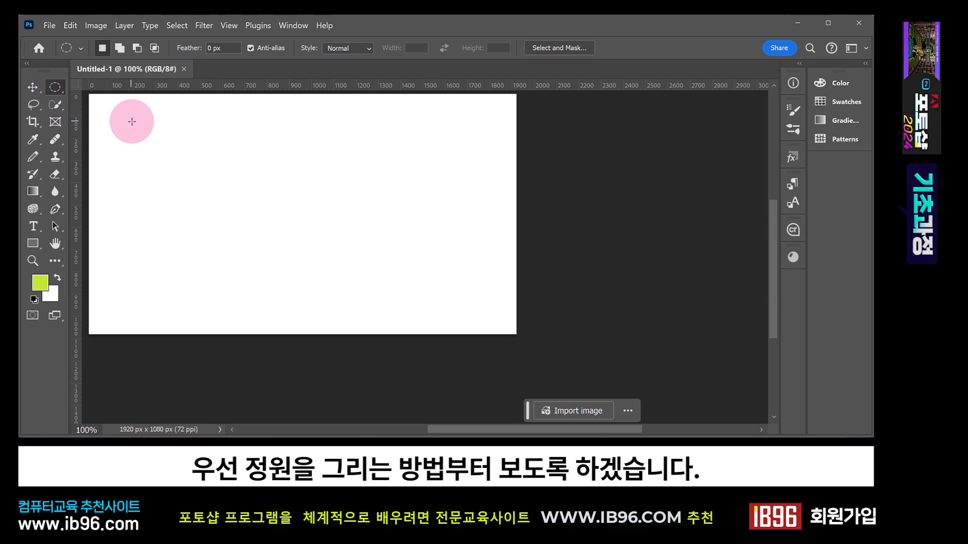
drag(144, 112, 268, 228)
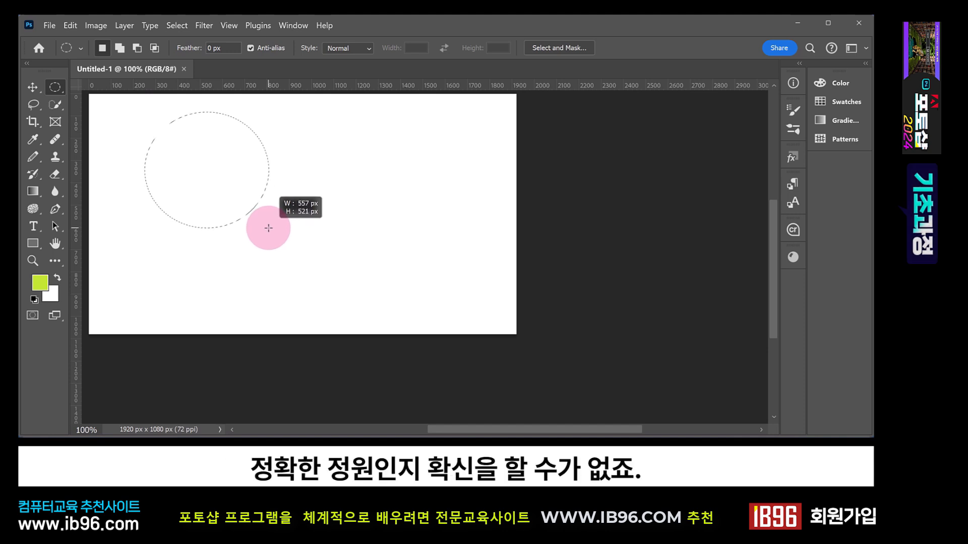
mouse_move(268, 227)
mouse_down()
mouse_move(241, 201)
mouse_move(254, 218)
mouse_up()
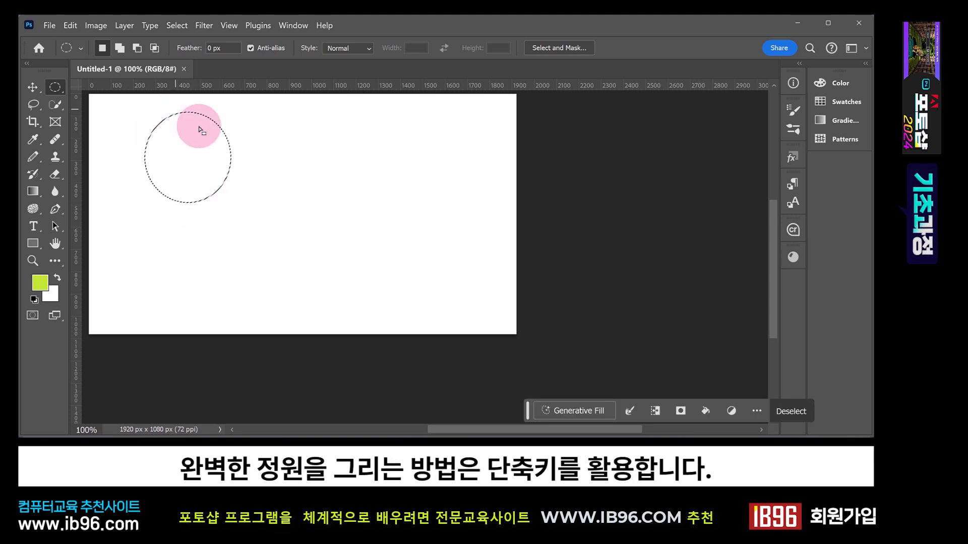
click(249, 153)
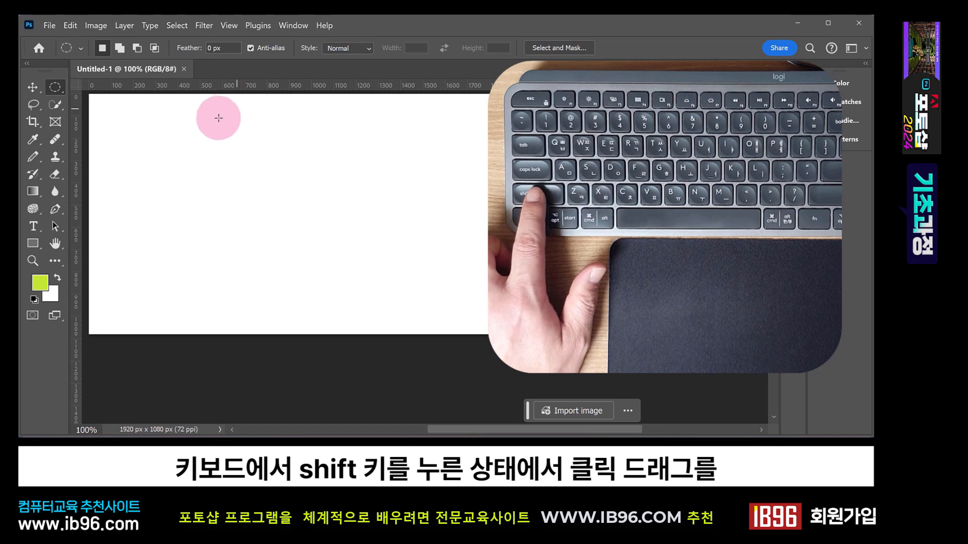
Step: Draw a perfectly round elliptical selection and clear it, and do the same with an ellipse started from its corner
drag(197, 110, 274, 236)
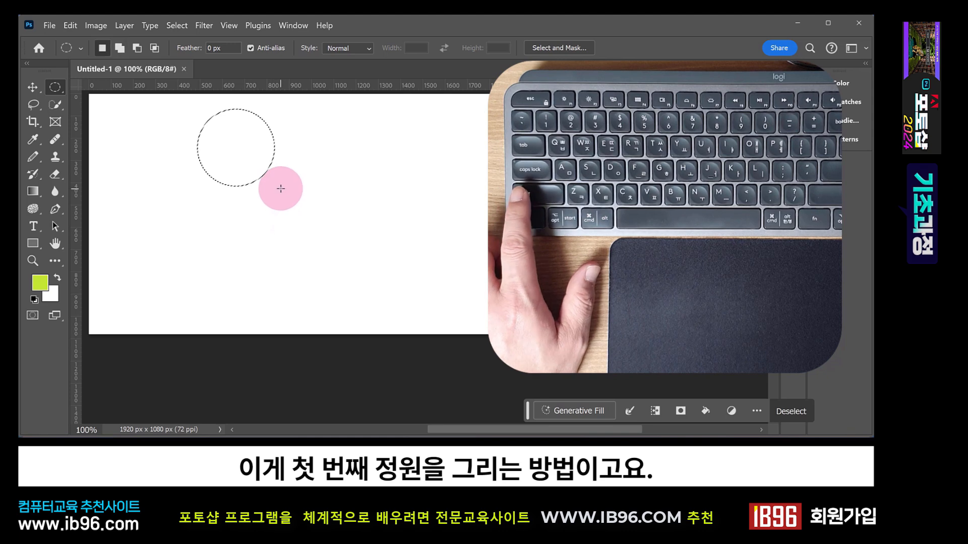
click(277, 188)
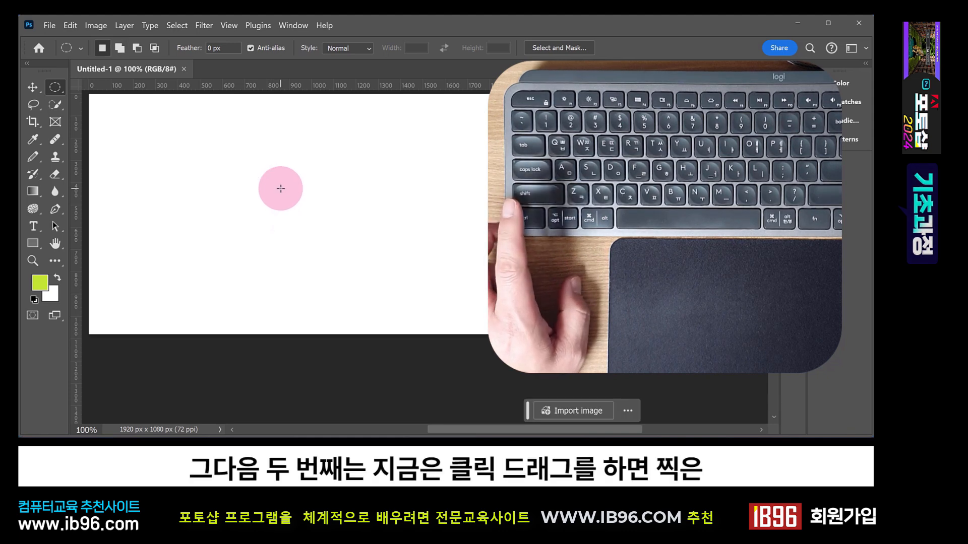
drag(197, 120, 267, 202)
click(267, 201)
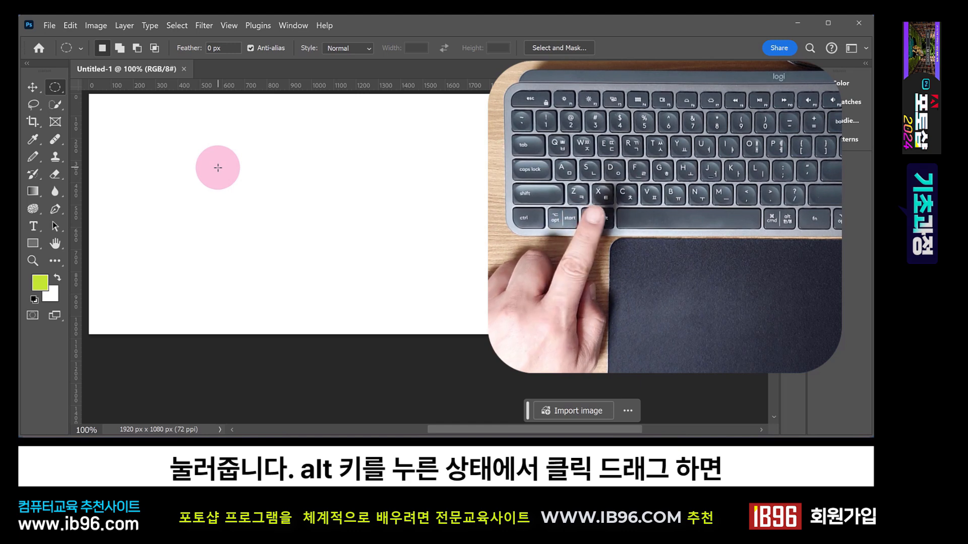
Step: Draw an elliptical selection outward from its centre in the canvas's upper-left area, varying its proportions freely
key(alt)
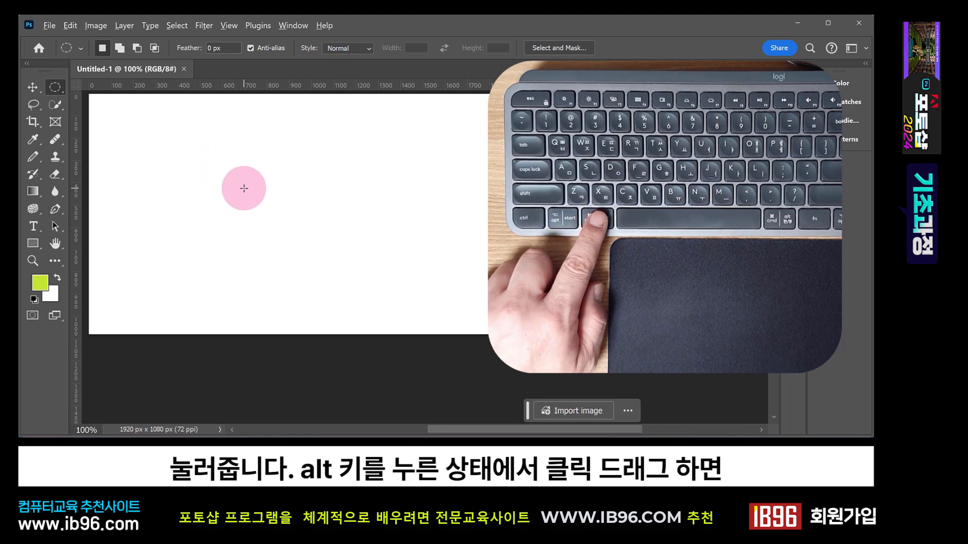
mouse_move(244, 188)
mouse_down()
mouse_move(309, 237)
mouse_move(253, 198)
mouse_up()
drag(287, 235, 241, 200)
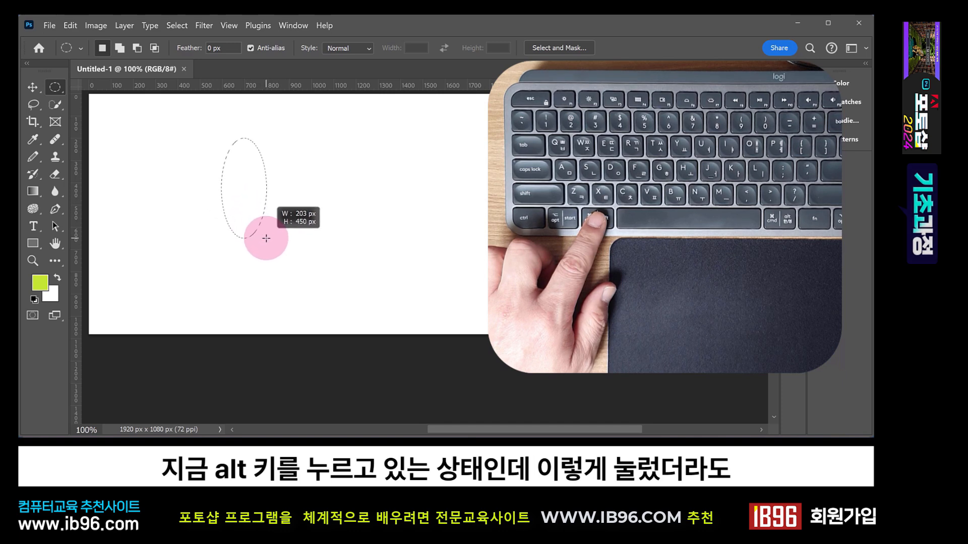
drag(266, 238, 251, 190)
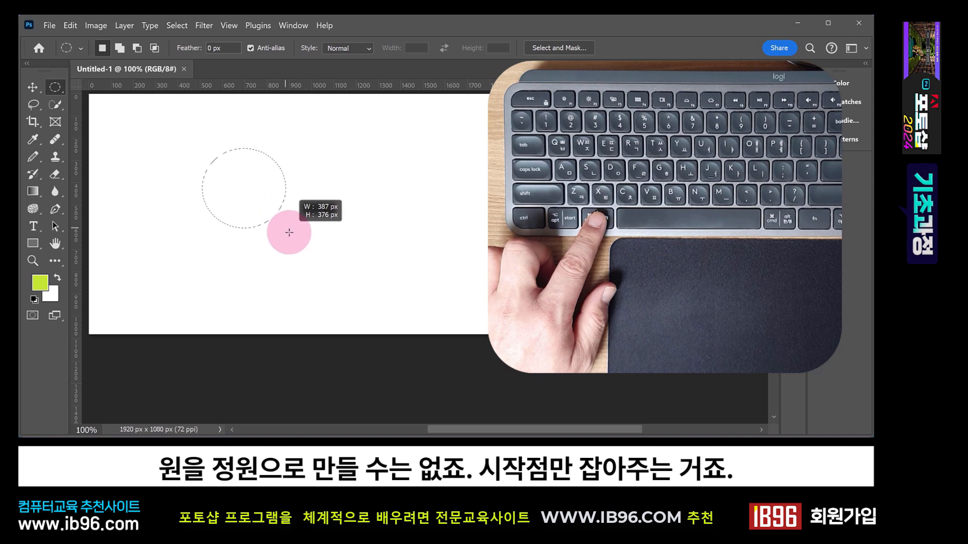
drag(280, 227, 277, 224)
Step: Constrain the centre-drawn selection to a perfect circle, and compare it with a circle started from its corner
key(shift)
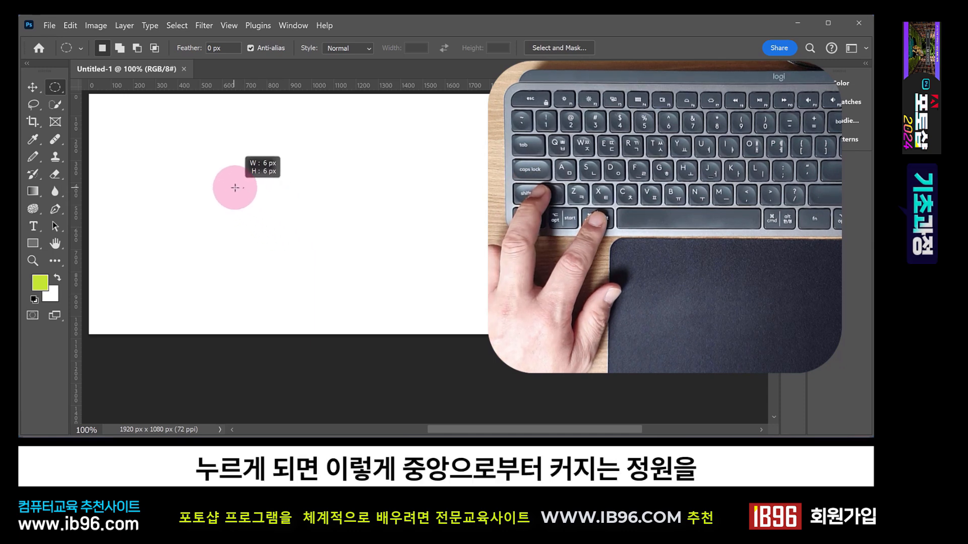
drag(235, 187, 289, 238)
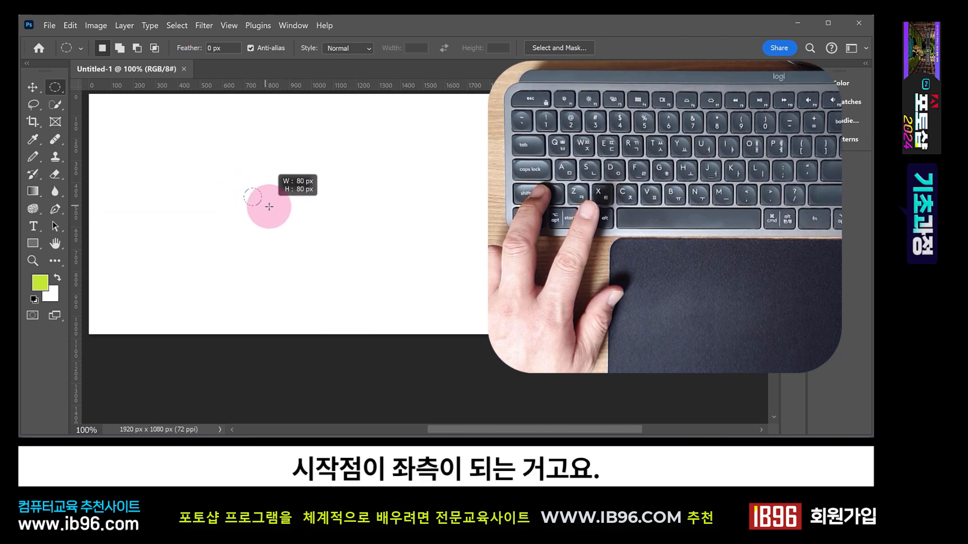
mouse_move(269, 206)
mouse_down()
mouse_move(330, 272)
mouse_move(278, 219)
mouse_move(324, 264)
mouse_move(289, 229)
mouse_move(249, 225)
mouse_up()
drag(285, 194, 292, 219)
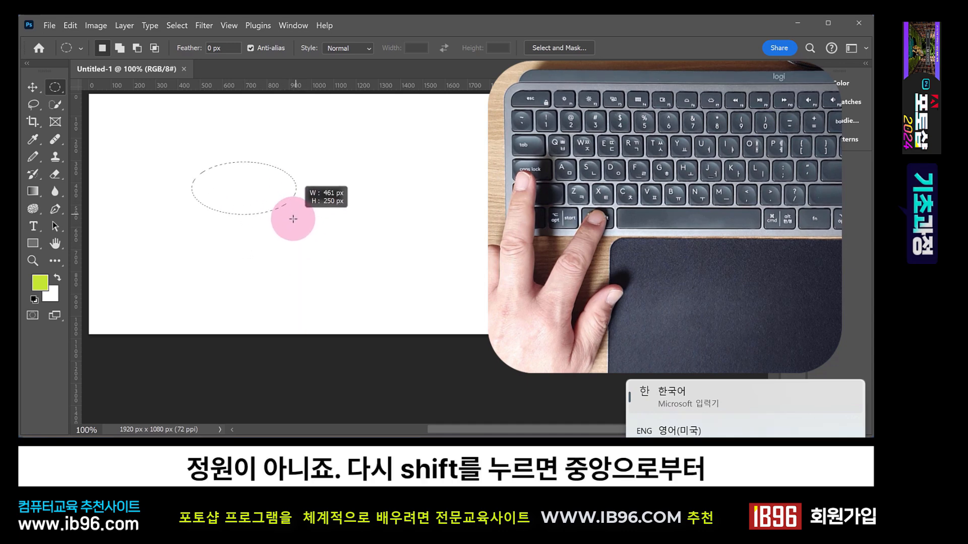
Step: Constrain the ellipse back to a perfect circle growing from its centre and clear the selection
key(shift)
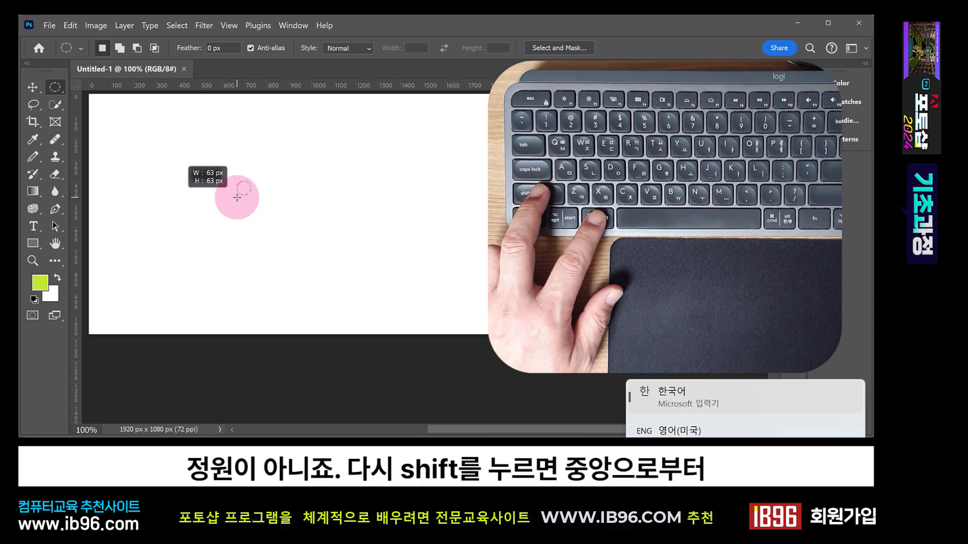
drag(273, 223, 306, 256)
drag(286, 239, 308, 259)
click(286, 208)
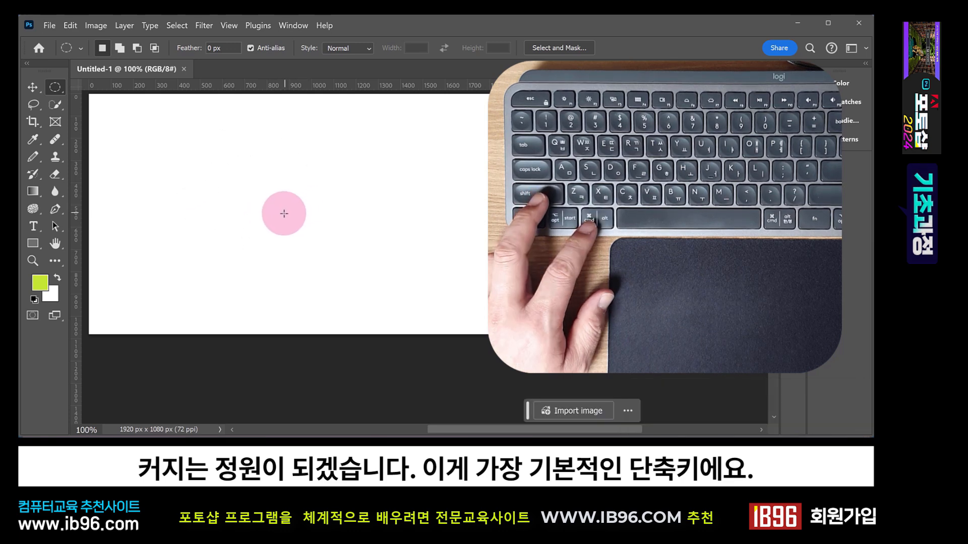
drag(283, 213, 259, 192)
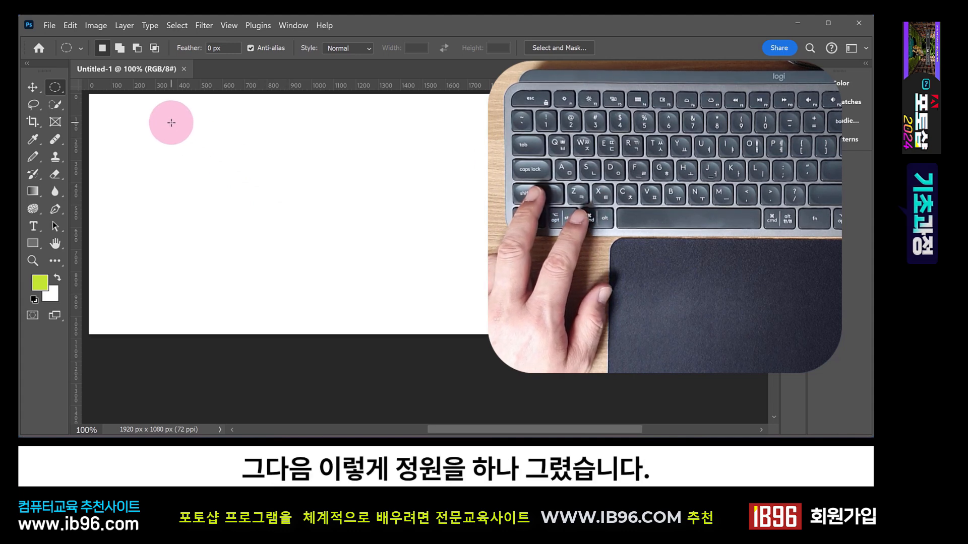
Step: Draw several elliptical selections in succession, each replacing the previous one, and clear the last
drag(172, 122, 302, 264)
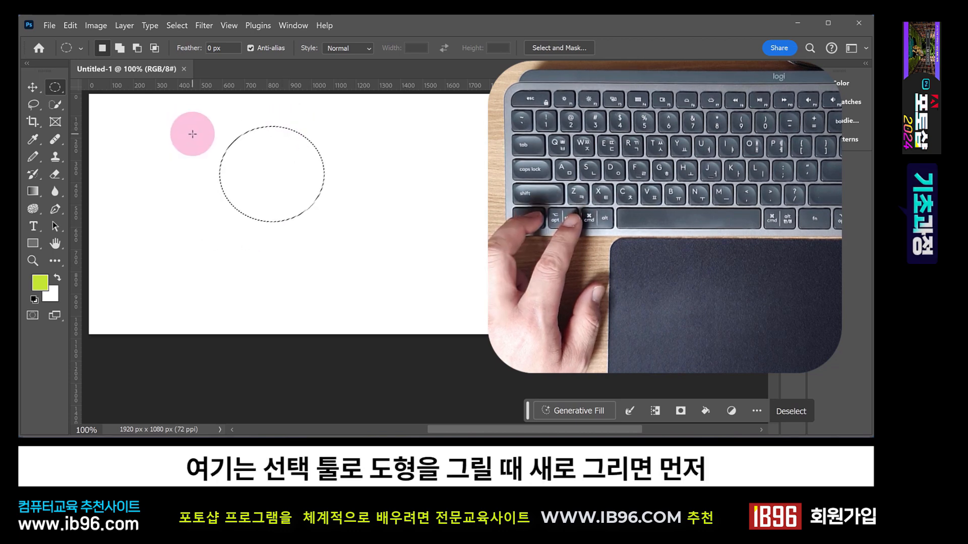
drag(192, 132, 304, 241)
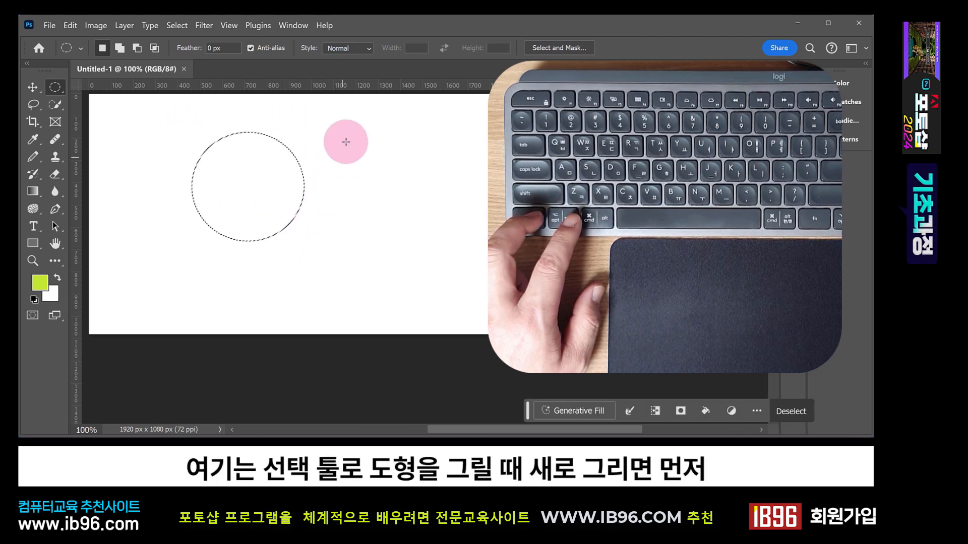
drag(343, 139, 232, 229)
click(202, 150)
Step: Subtract an ellipse about 466 by 591 px from the right side of a new round selection, and deselect the crescent
drag(158, 122, 297, 258)
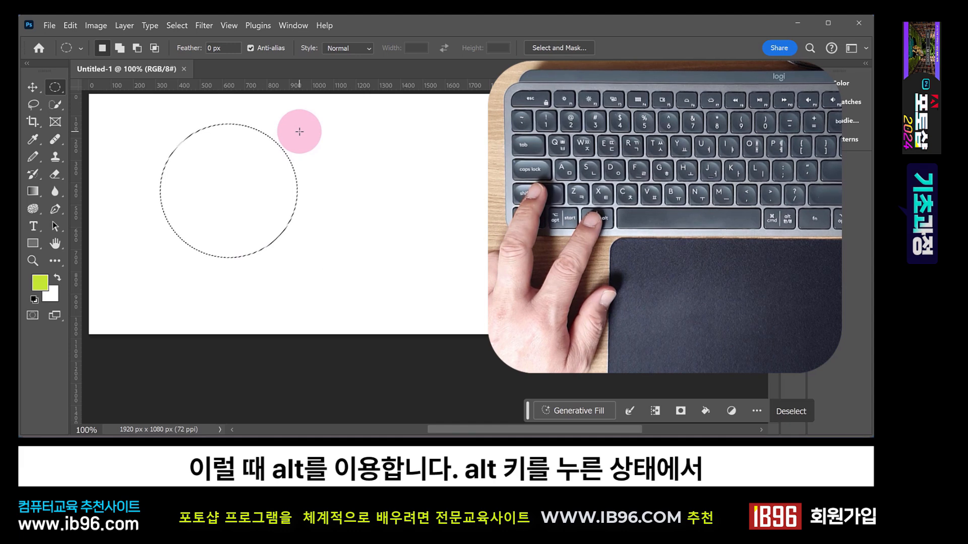
key(alt)
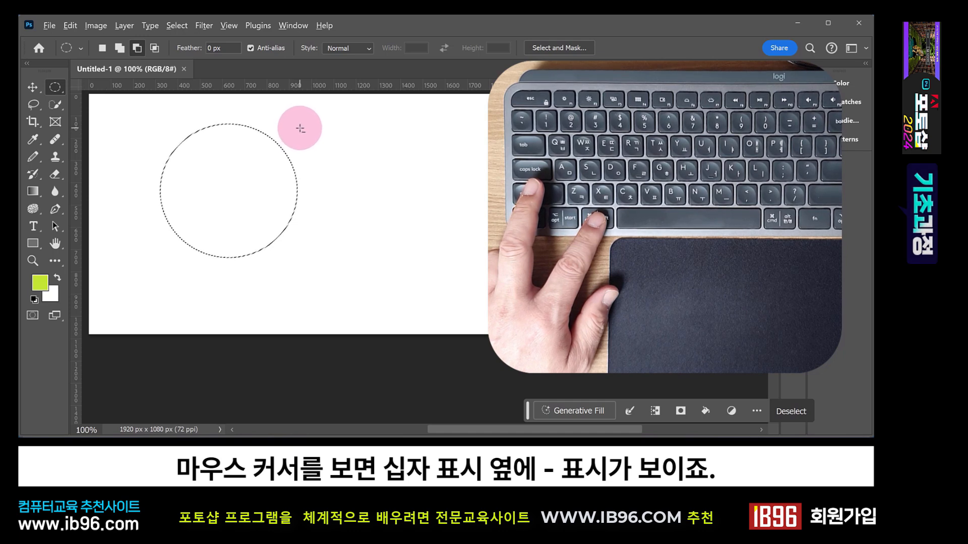
drag(300, 128, 270, 233)
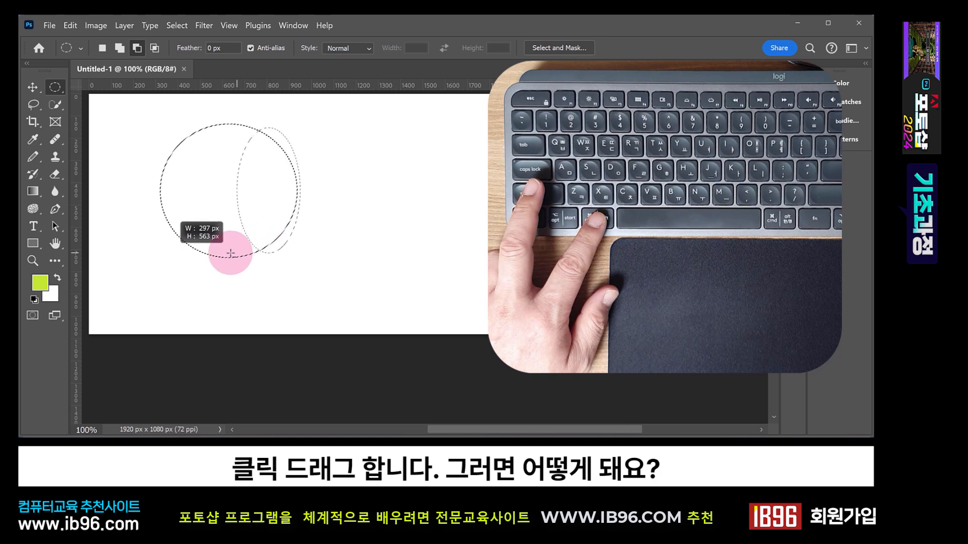
drag(202, 259, 203, 256)
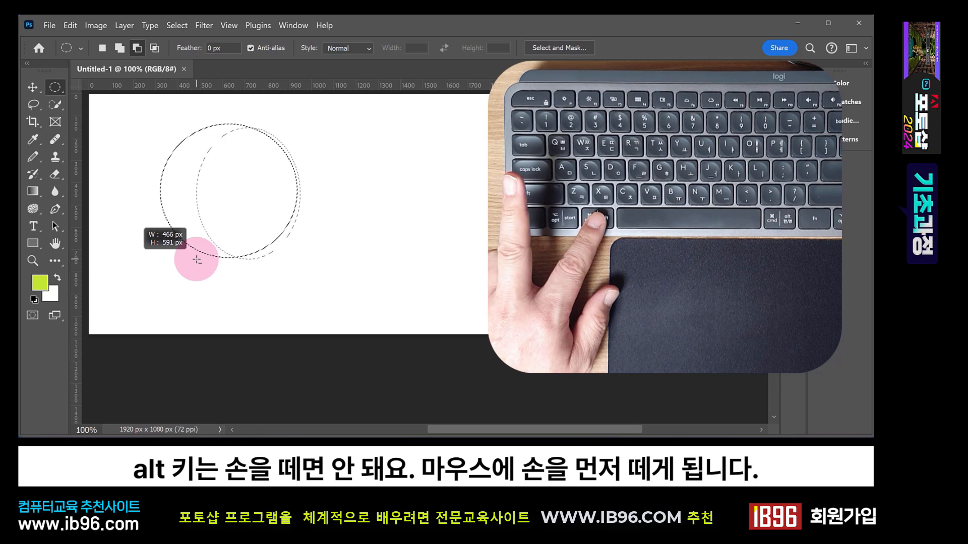
drag(196, 259, 198, 259)
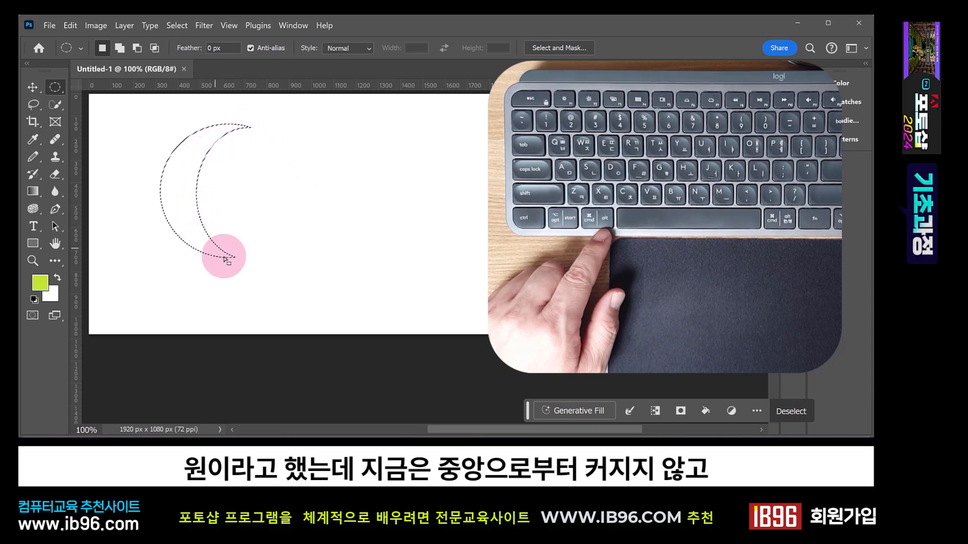
click(258, 165)
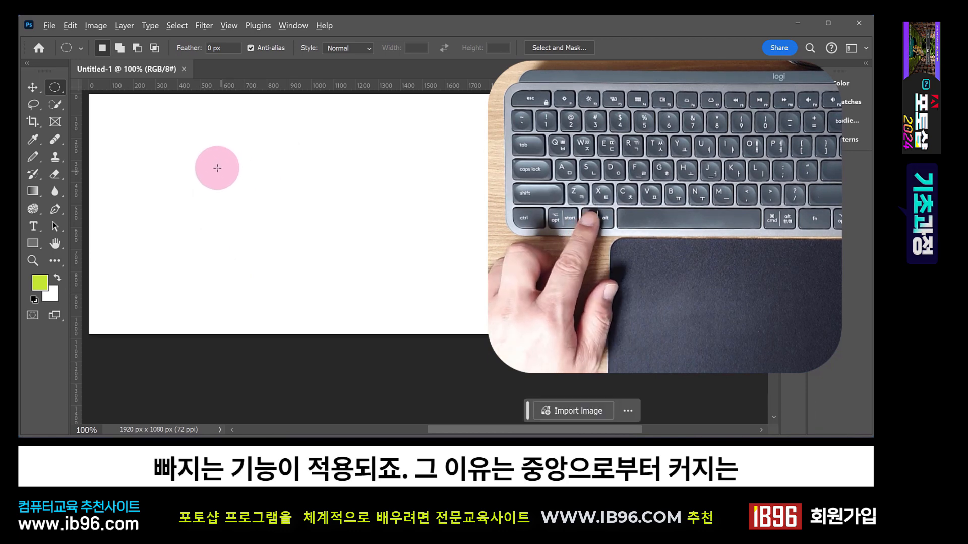
Step: Draw a round selection from its centre, cut its right side into a crescent with a subtracted ellipse, and deselect
drag(218, 168, 278, 226)
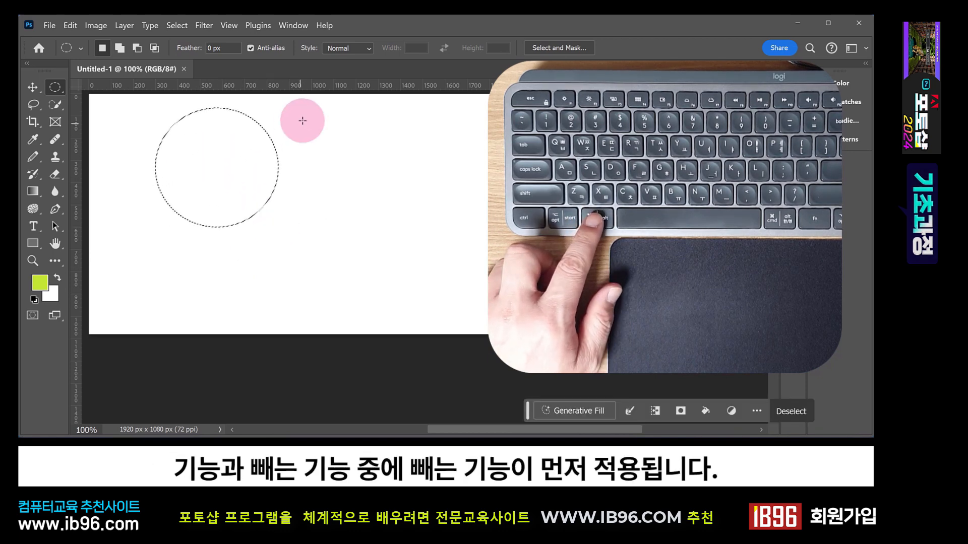
drag(302, 121, 288, 162)
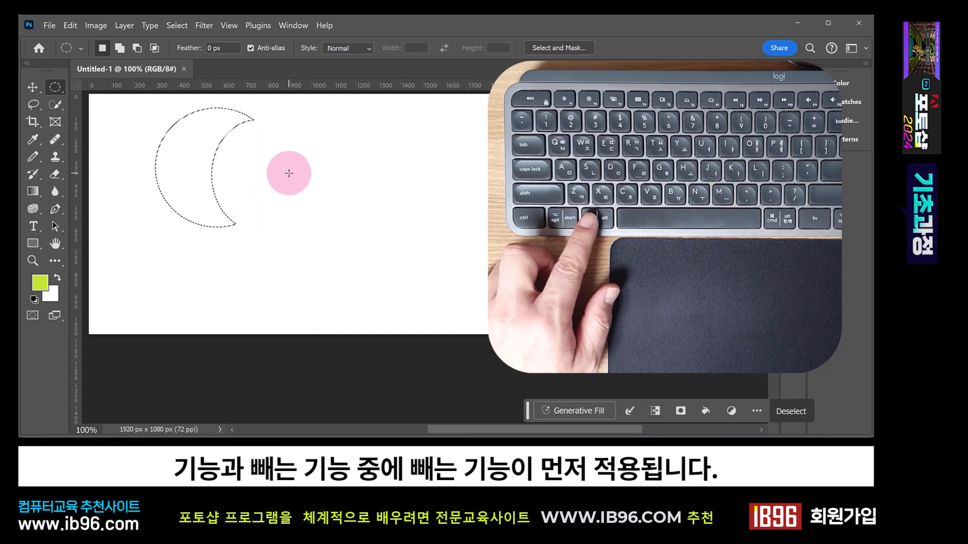
click(285, 172)
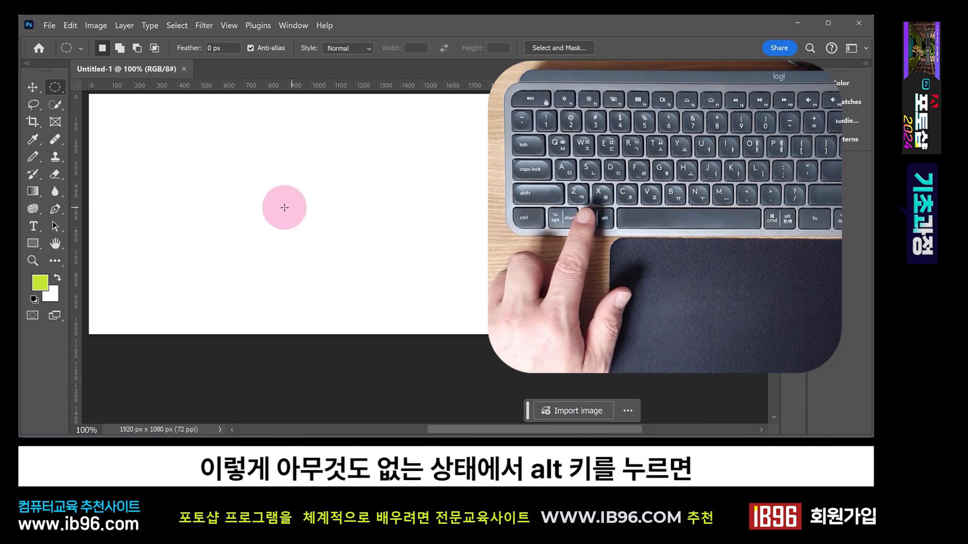
Step: With nothing selected, draw another elliptical selection outward from its centre and clear it
key(alt)
drag(237, 181, 299, 237)
click(344, 180)
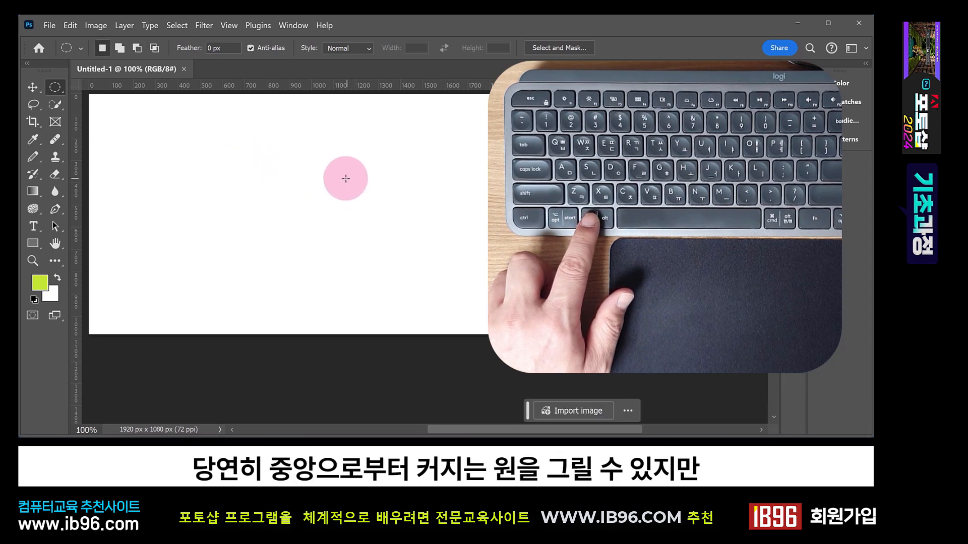
Step: Draw a large round selection and try subtracting a perfect circle about 522 px wide from its right side
drag(167, 123, 309, 252)
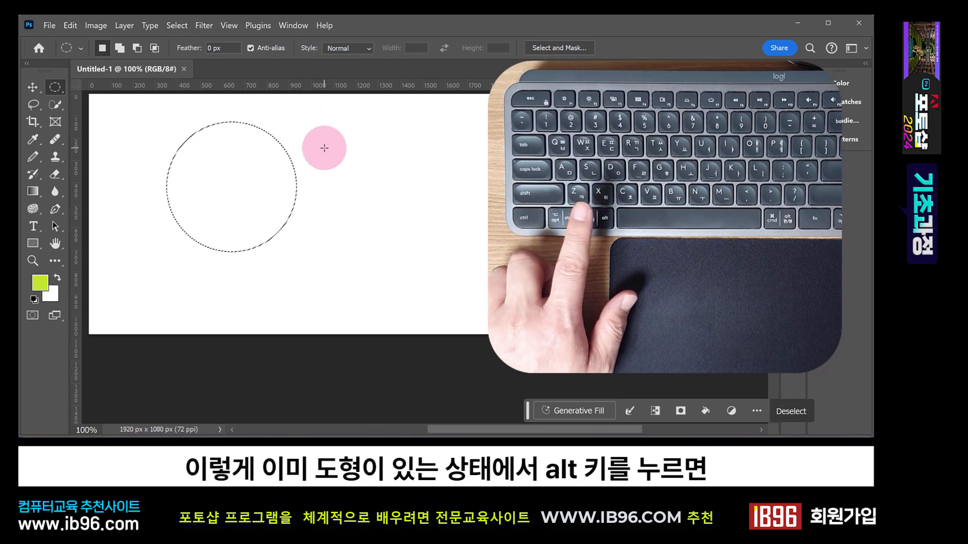
key(alt)
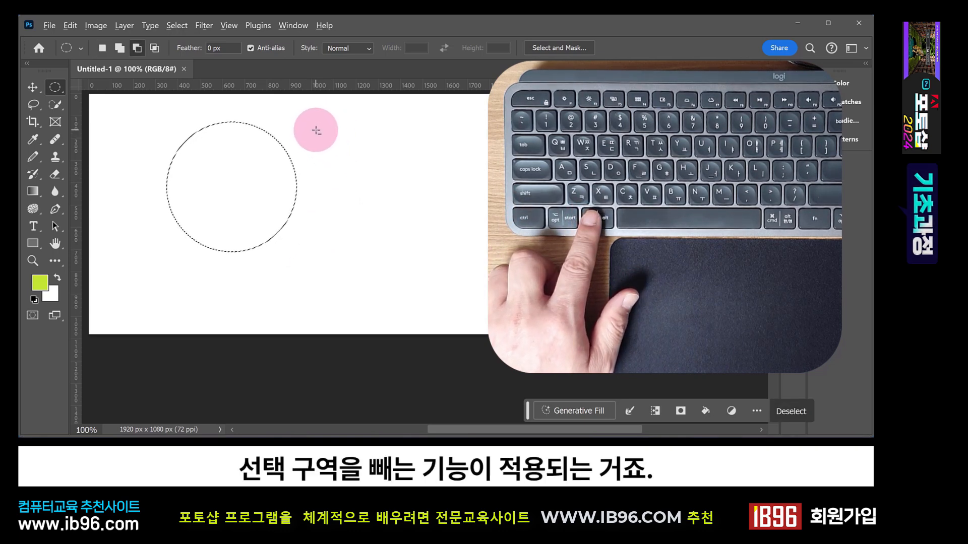
drag(317, 129, 318, 219)
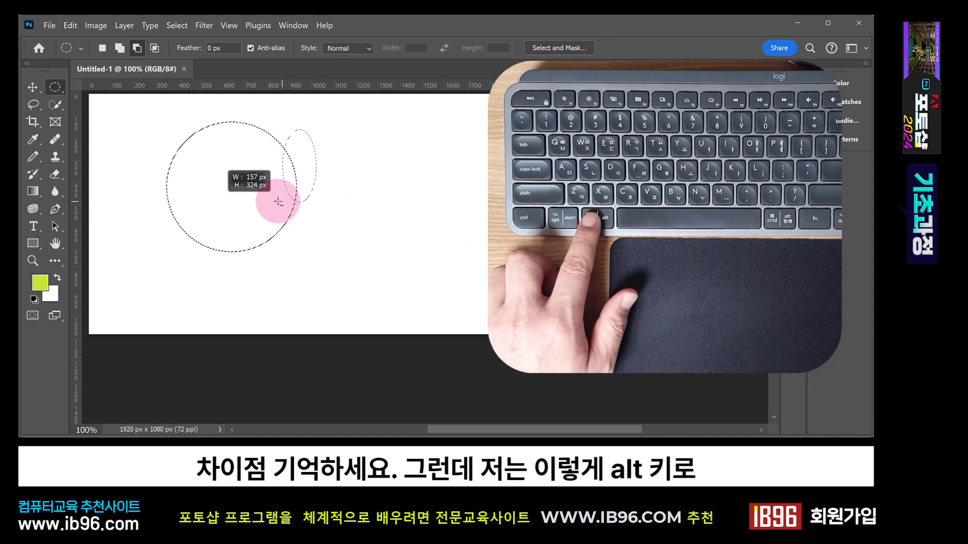
drag(213, 224, 267, 227)
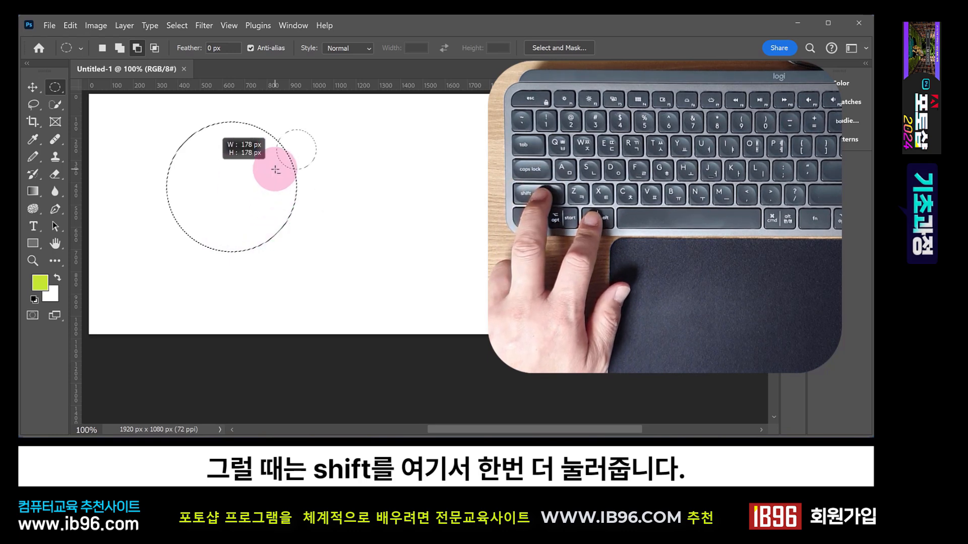
drag(275, 169, 243, 228)
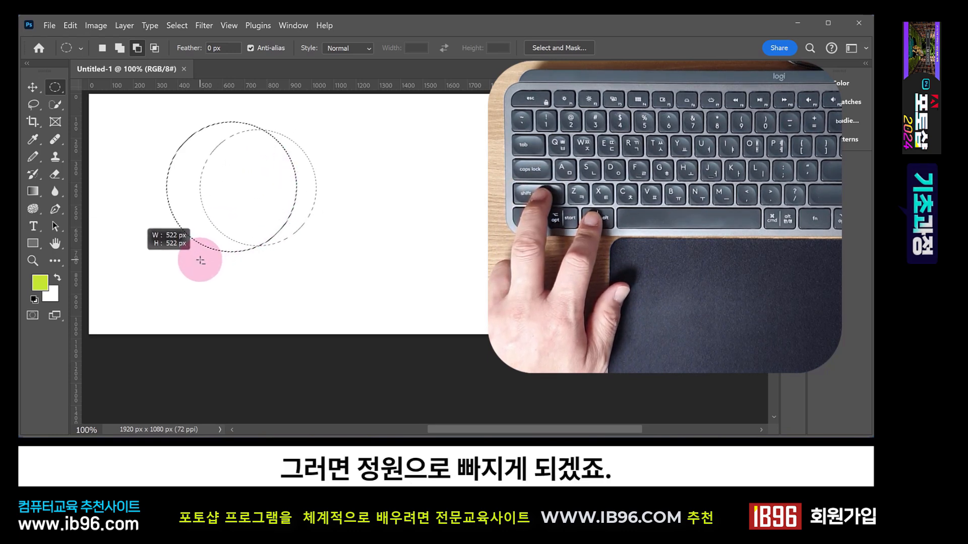
drag(201, 260, 243, 227)
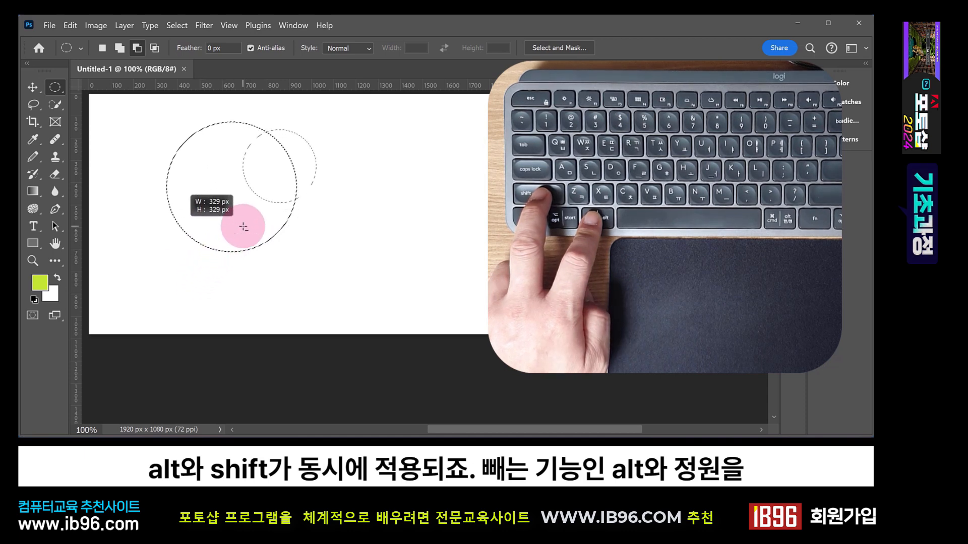
drag(243, 226, 201, 297)
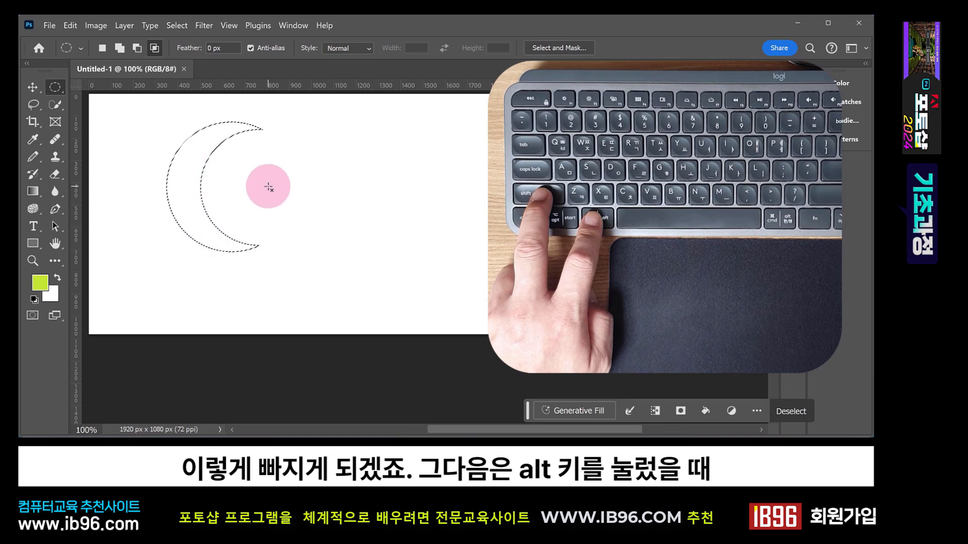
key(ctrl+z)
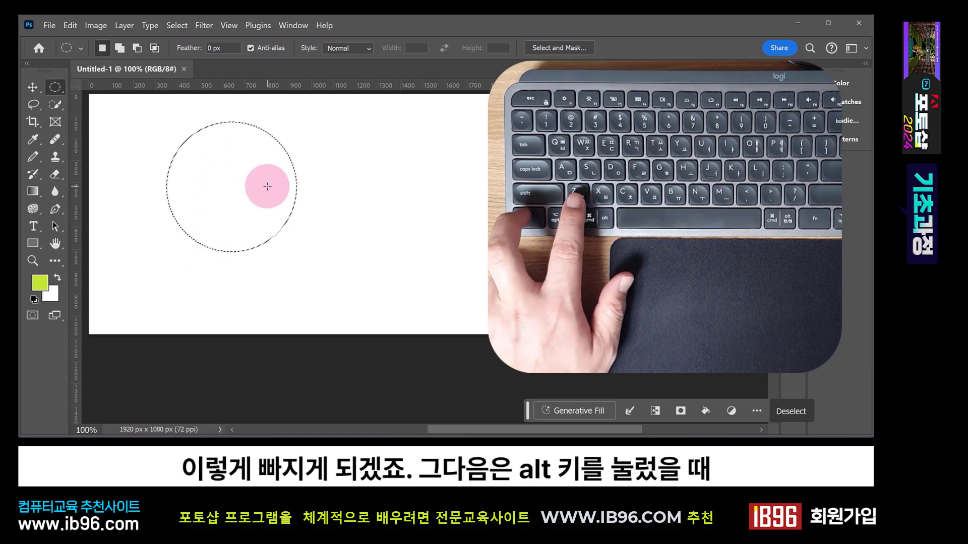
Step: Try subtracting an ellipse grown from its centre from the round selection's upper-right edge
key(alt)
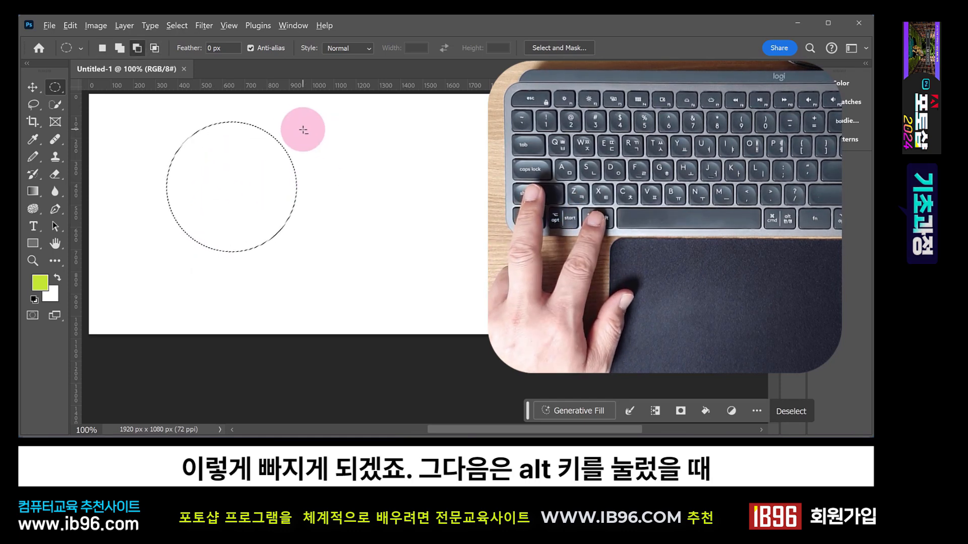
mouse_move(315, 130)
mouse_down()
mouse_move(261, 165)
mouse_move(225, 253)
mouse_move(215, 242)
mouse_move(247, 190)
mouse_up()
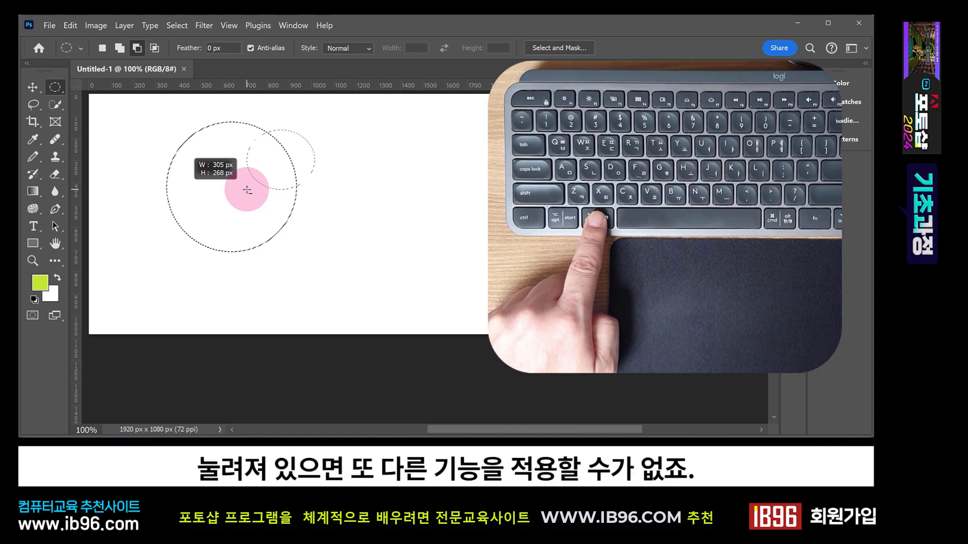
drag(247, 190, 207, 241)
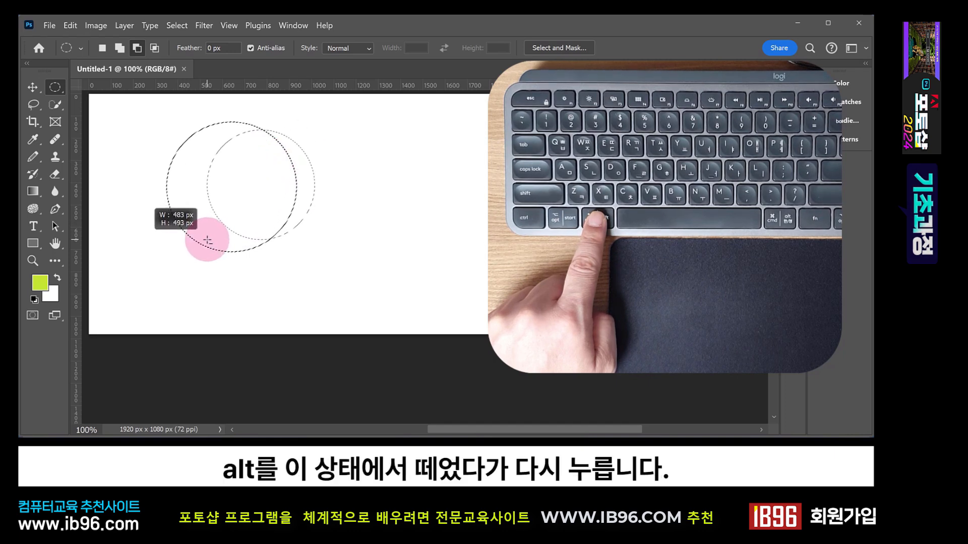
key(alt)
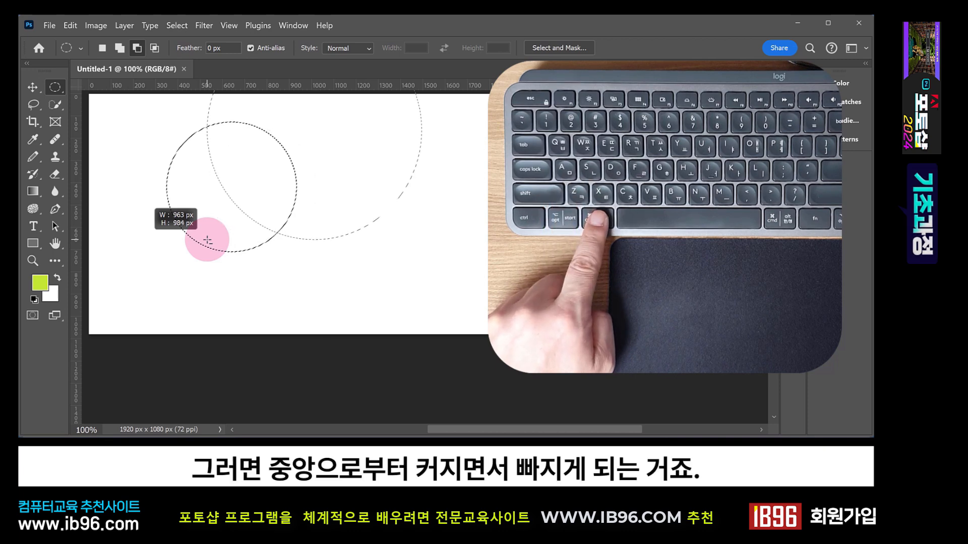
drag(208, 240, 256, 183)
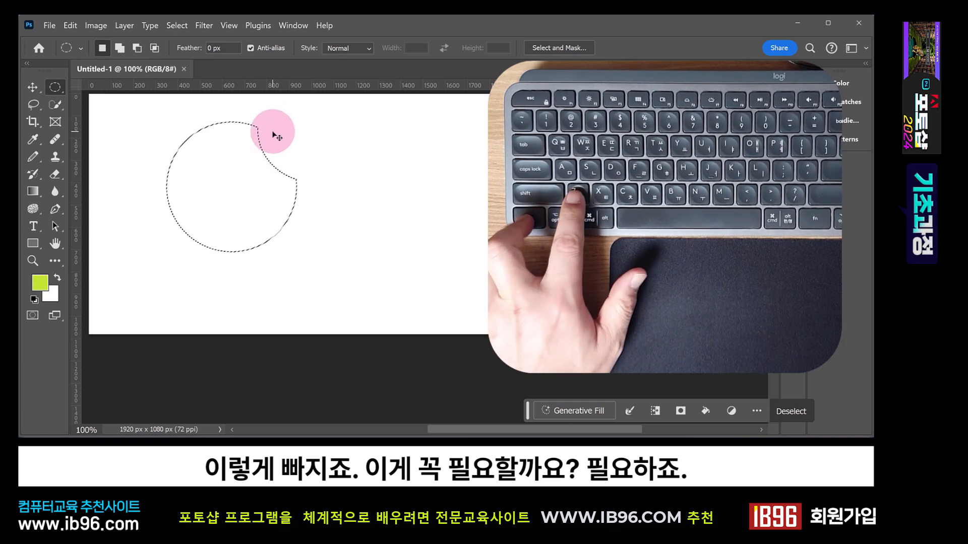
key(ctrl+z)
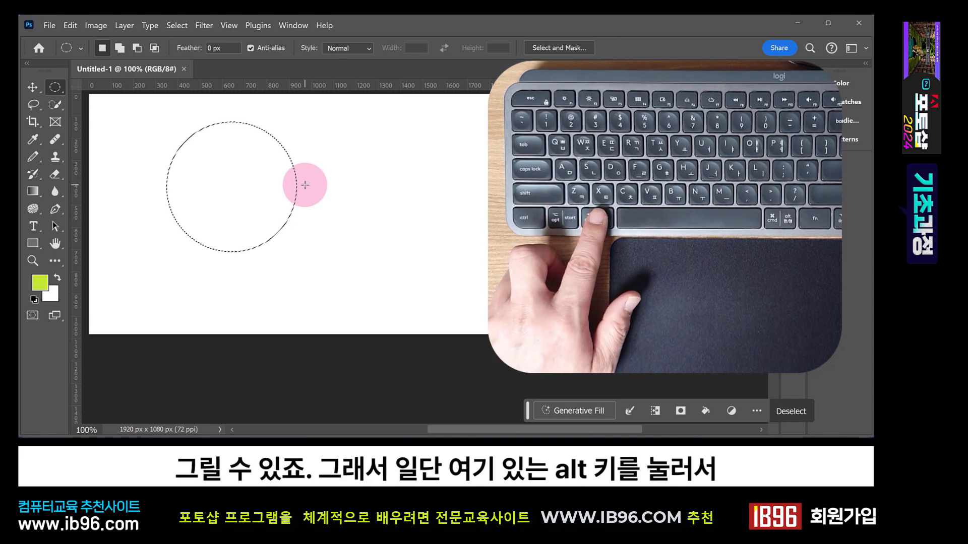
Step: Cut the round selection into a crescent by subtracting a perfect circle grown from its right edge, and fill it with the foreground green
key(alt)
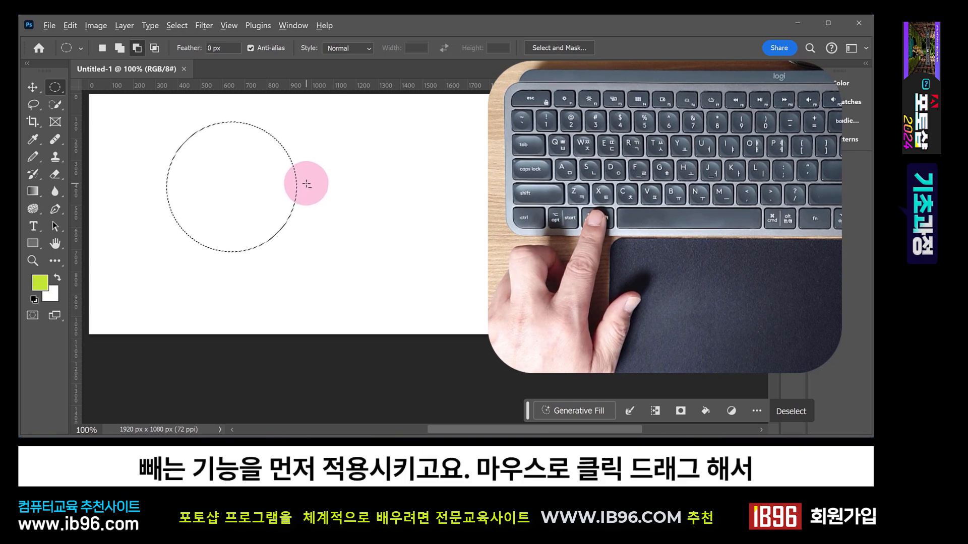
drag(306, 183, 306, 183)
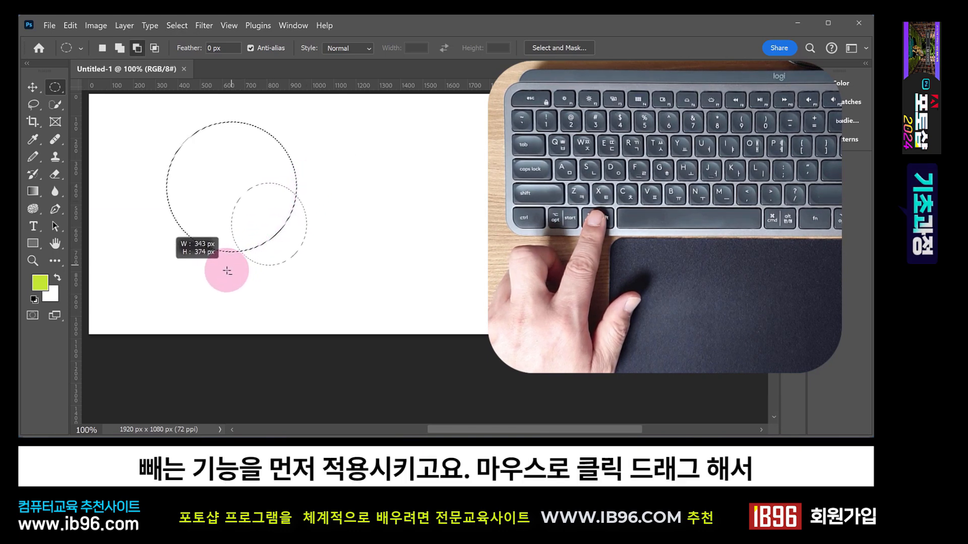
drag(227, 271, 256, 219)
mouse_move(235, 254)
mouse_down()
mouse_move(259, 243)
mouse_move(247, 249)
mouse_up()
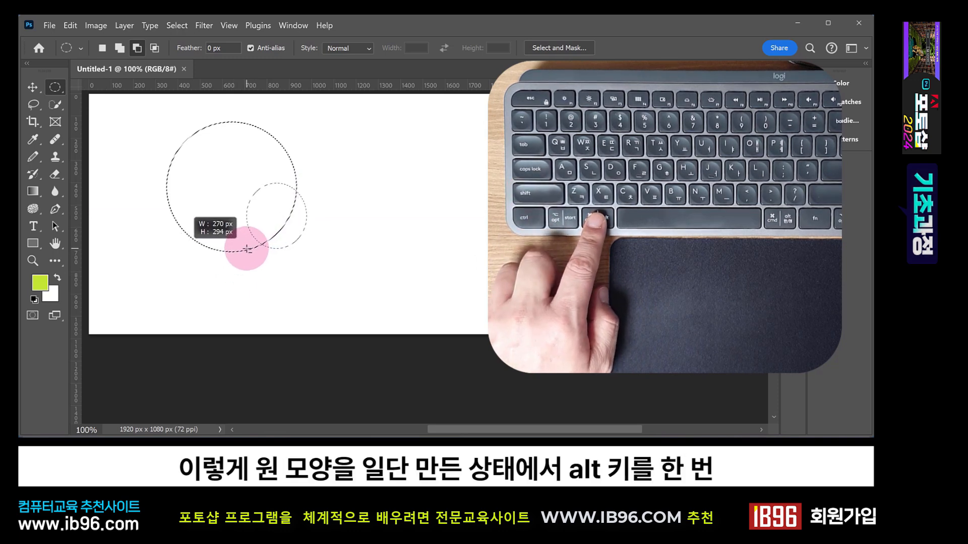
mouse_move(247, 249)
mouse_down()
mouse_move(251, 234)
mouse_move(234, 241)
mouse_move(276, 233)
mouse_move(236, 246)
mouse_move(239, 222)
mouse_move(240, 235)
mouse_up()
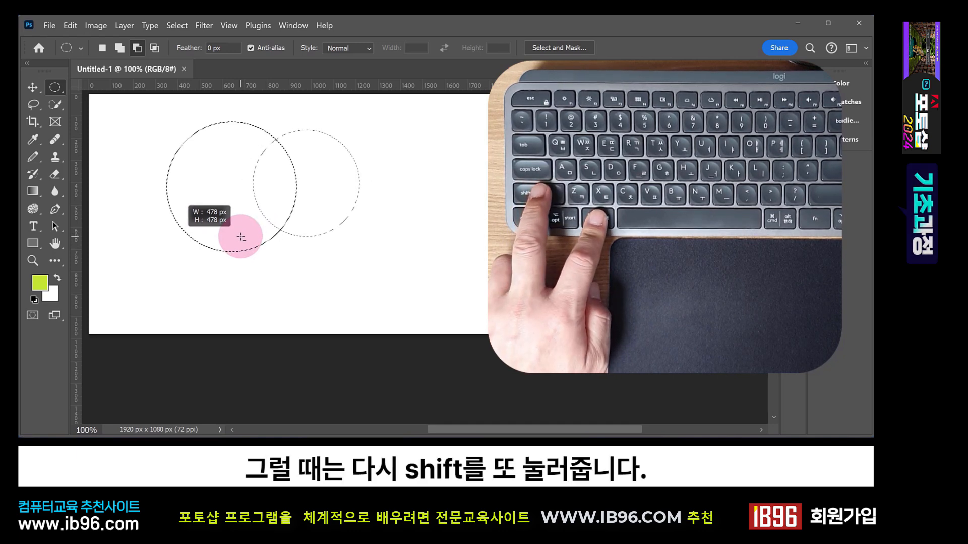
drag(241, 237, 240, 244)
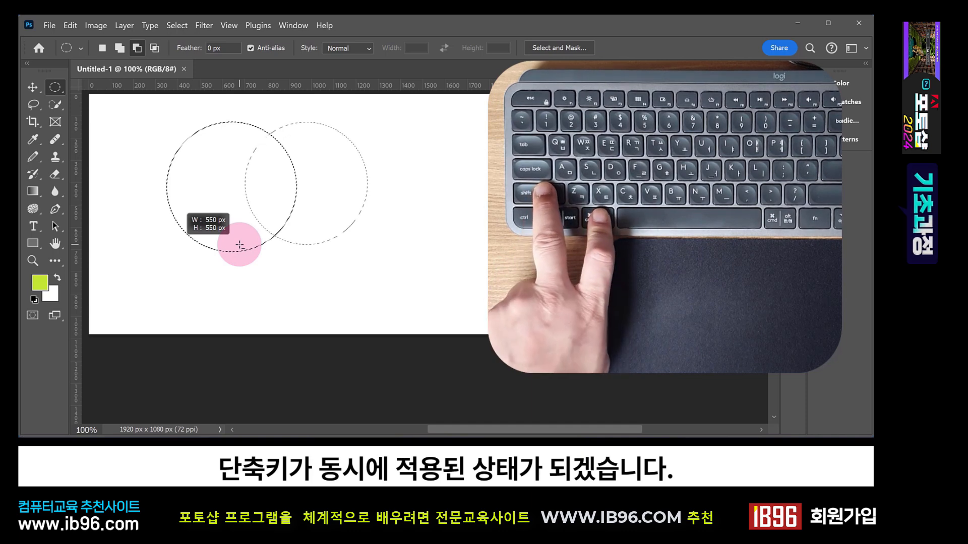
drag(228, 255, 202, 268)
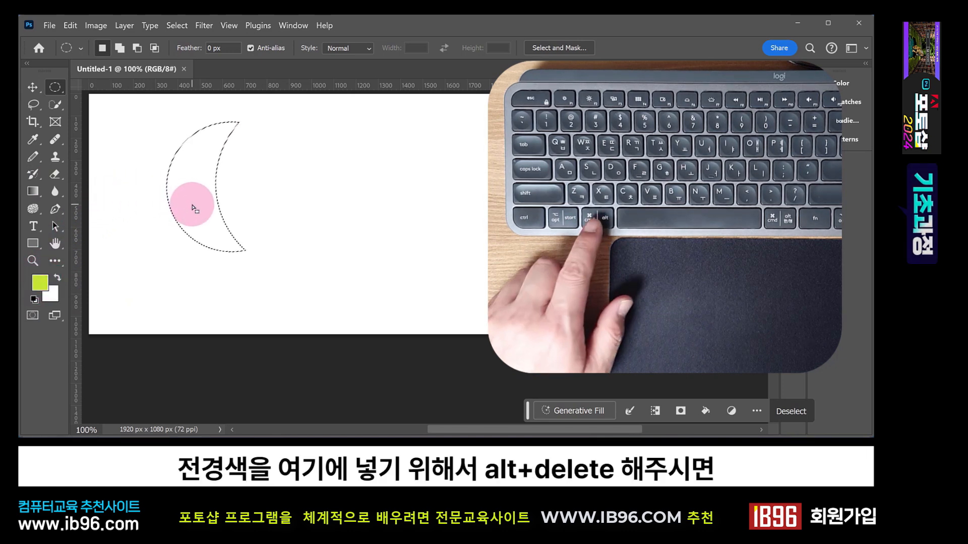
key(alt+Delete)
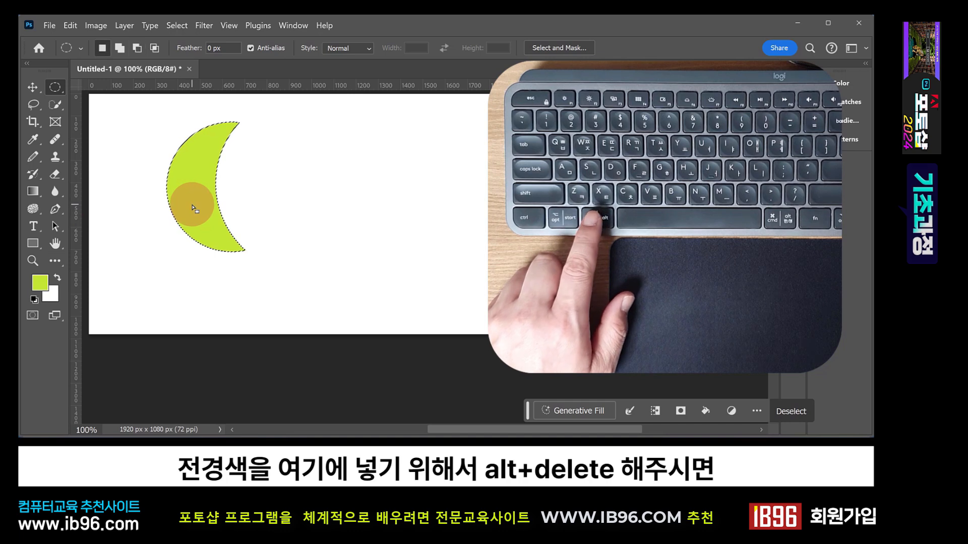
click(280, 248)
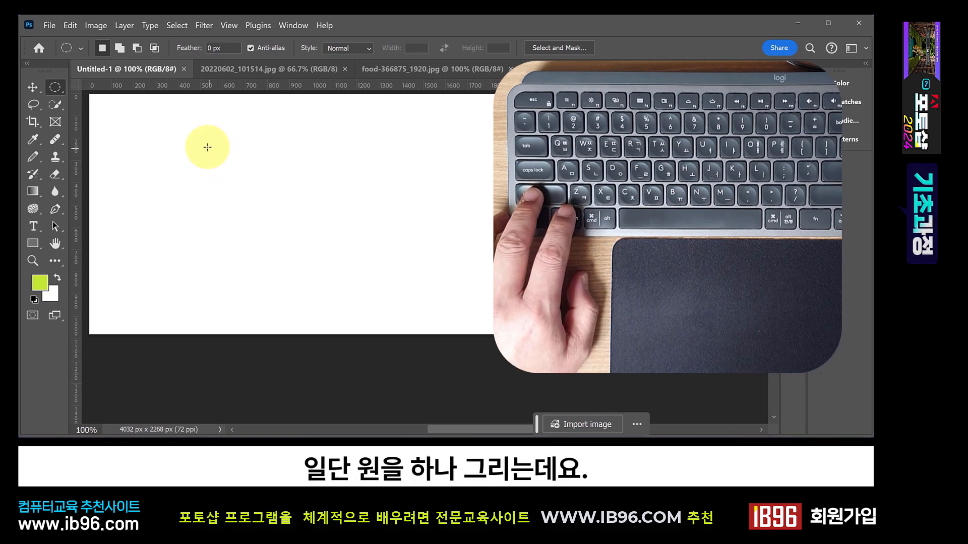
Step: Draw a new circular selection in the upper-left part of the blank canvas and move it slightly down
drag(233, 168, 295, 247)
key(alt)
key(shift)
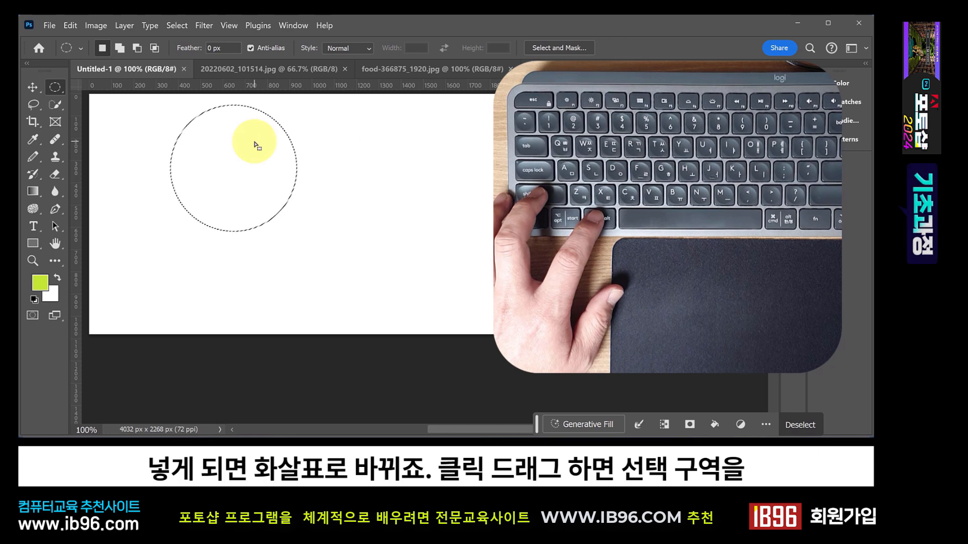
drag(256, 146, 259, 183)
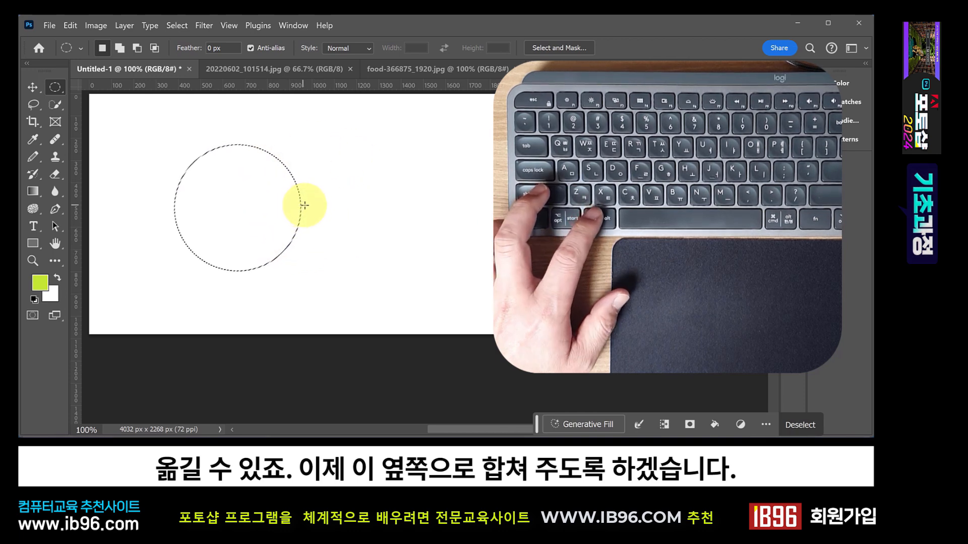
Step: Add a perfect circle about 474 px wide, grown from its centre at the round selection's right edge, to the selection
drag(302, 205, 393, 284)
key(ctrl+z)
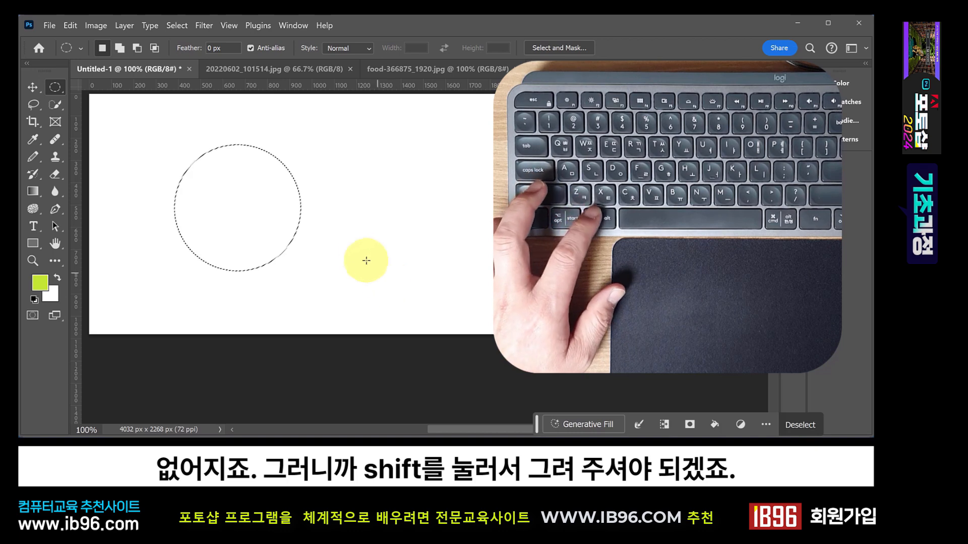
key(shift)
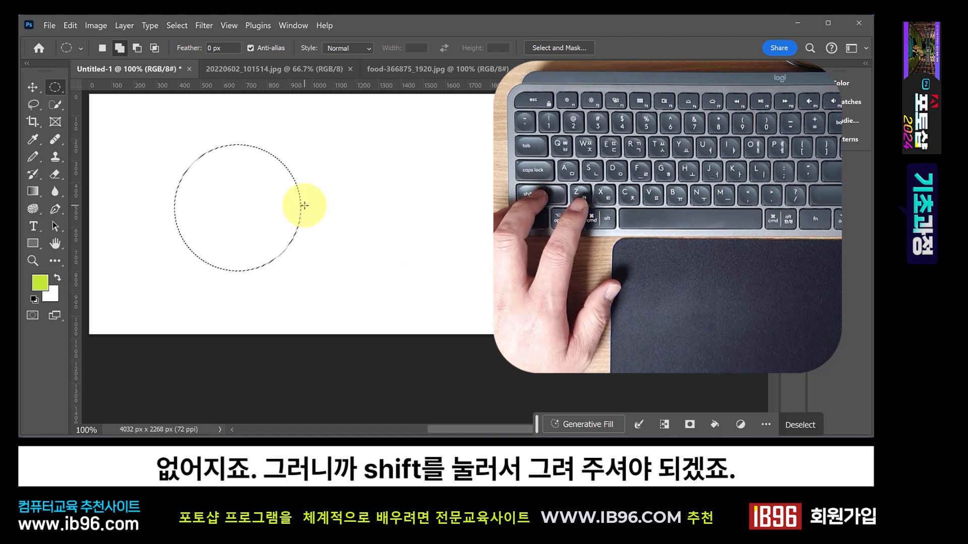
drag(304, 205, 327, 233)
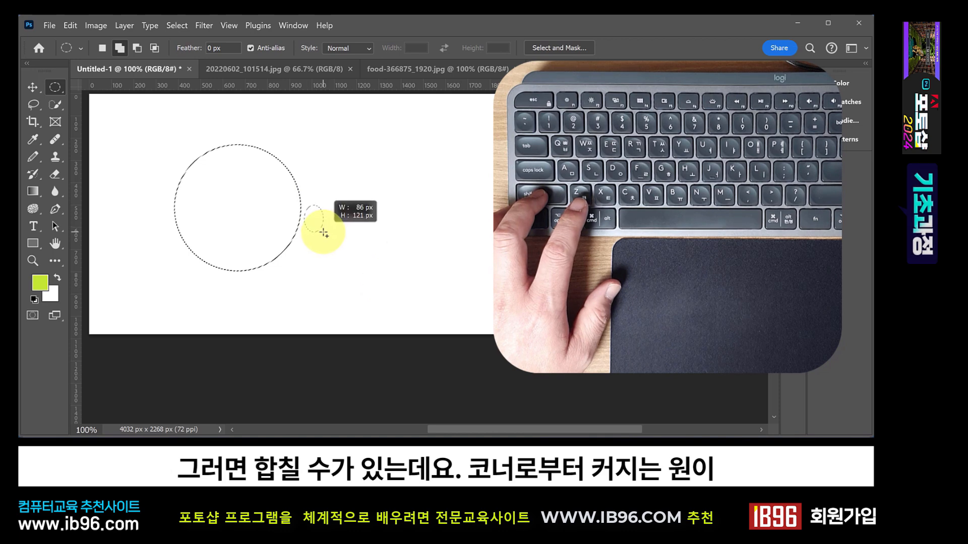
drag(371, 272, 330, 233)
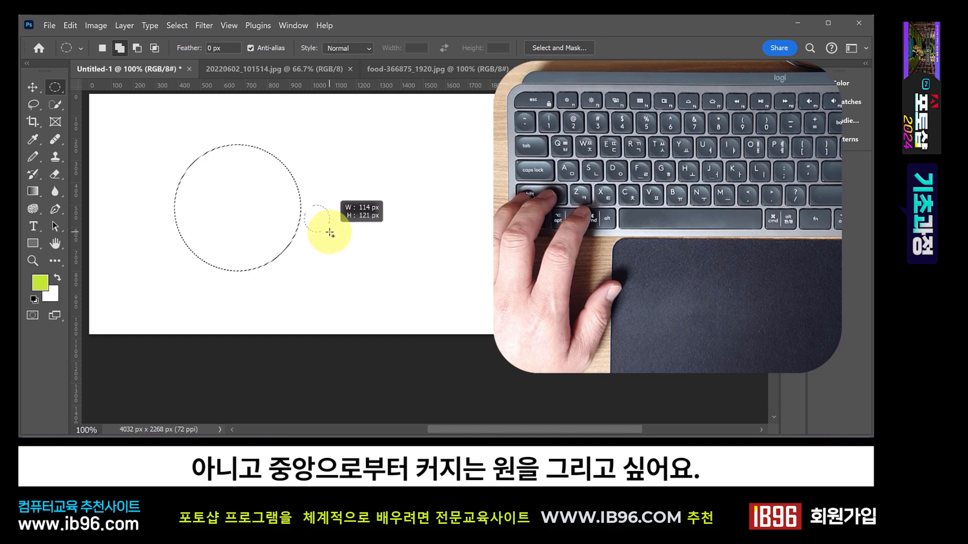
drag(368, 264, 325, 239)
key(alt)
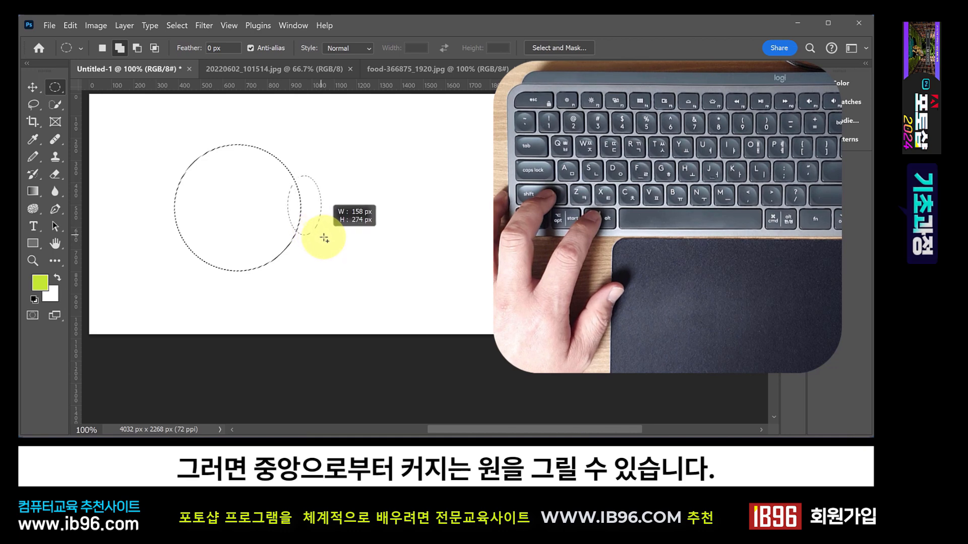
mouse_move(350, 259)
mouse_down()
mouse_move(376, 264)
mouse_move(322, 253)
mouse_move(354, 262)
mouse_up()
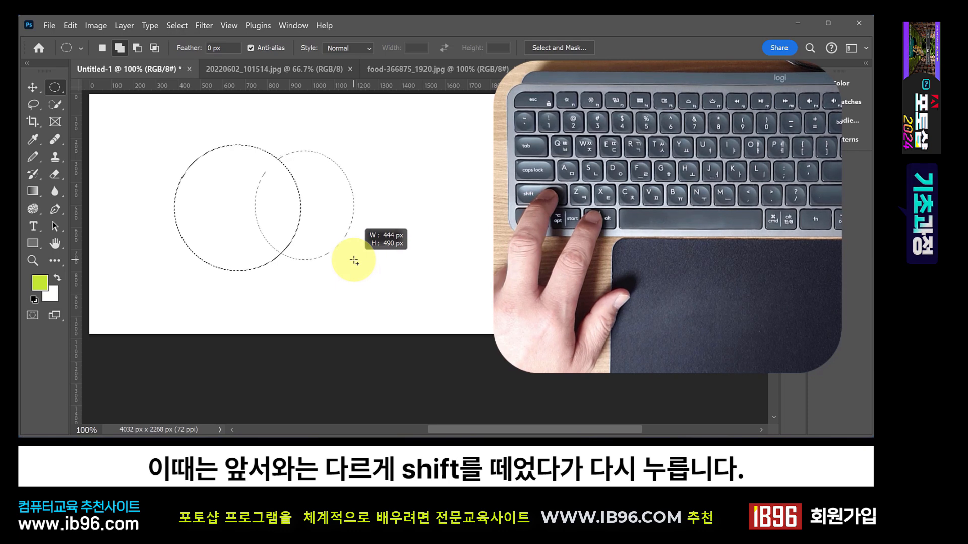
mouse_move(354, 261)
mouse_down()
mouse_move(332, 243)
mouse_move(344, 249)
mouse_up()
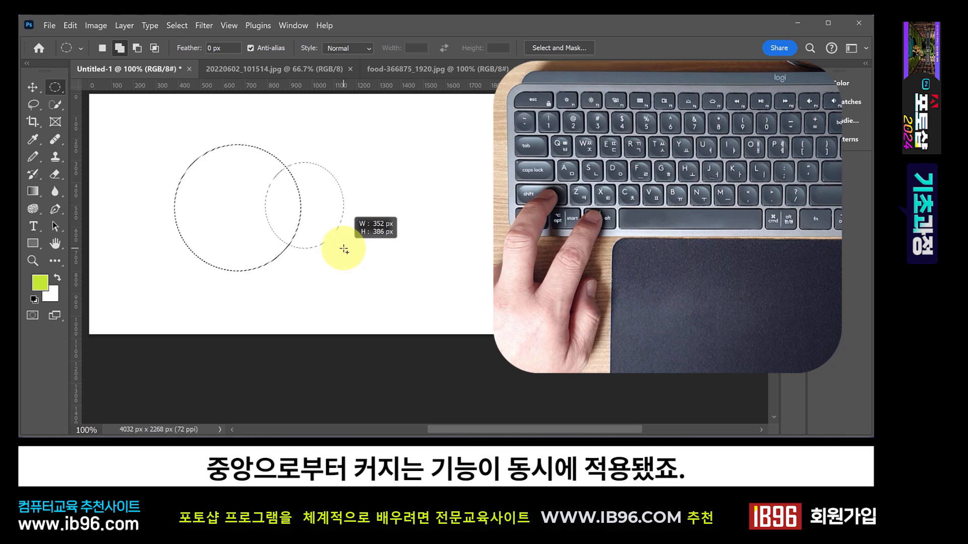
drag(345, 249, 322, 237)
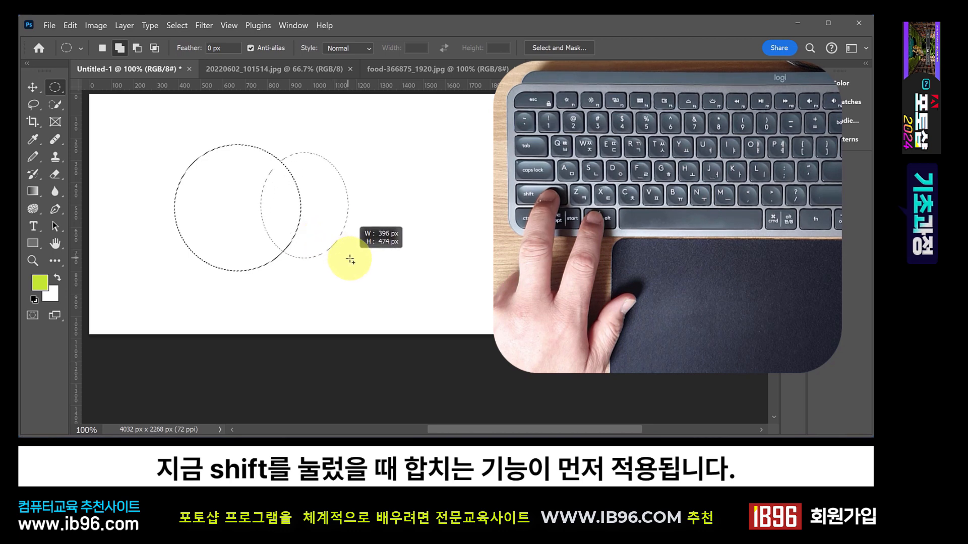
mouse_move(356, 259)
mouse_down()
mouse_move(323, 254)
mouse_move(366, 290)
mouse_move(354, 286)
mouse_move(363, 289)
mouse_move(364, 258)
mouse_up()
key(shift)
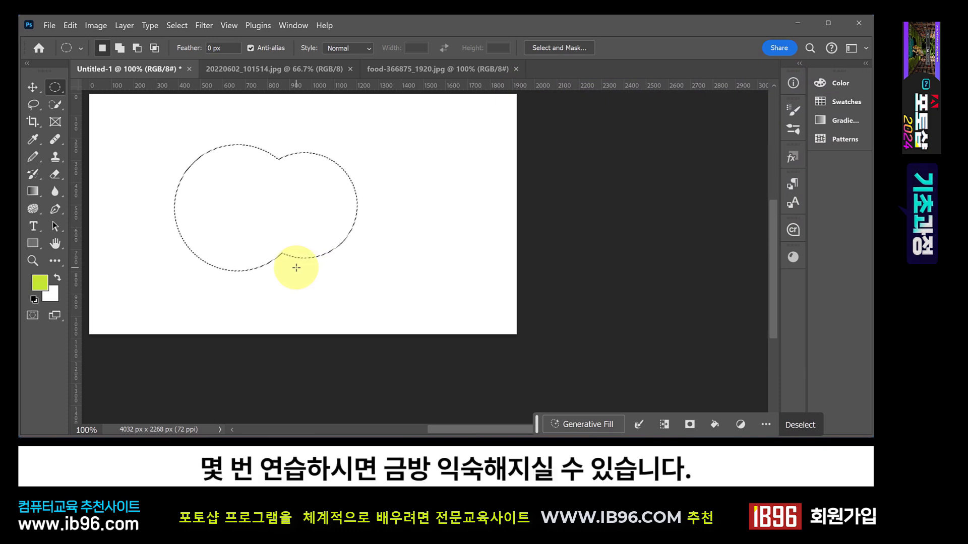
Step: Clear the combined selection and view the available marquee tools, keeping the Elliptical Marquee
click(191, 145)
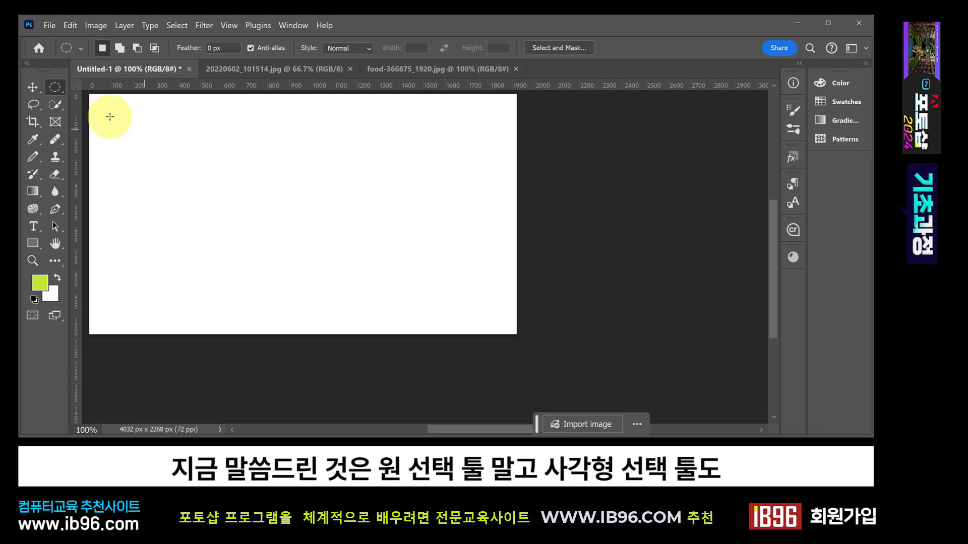
right_click(53, 86)
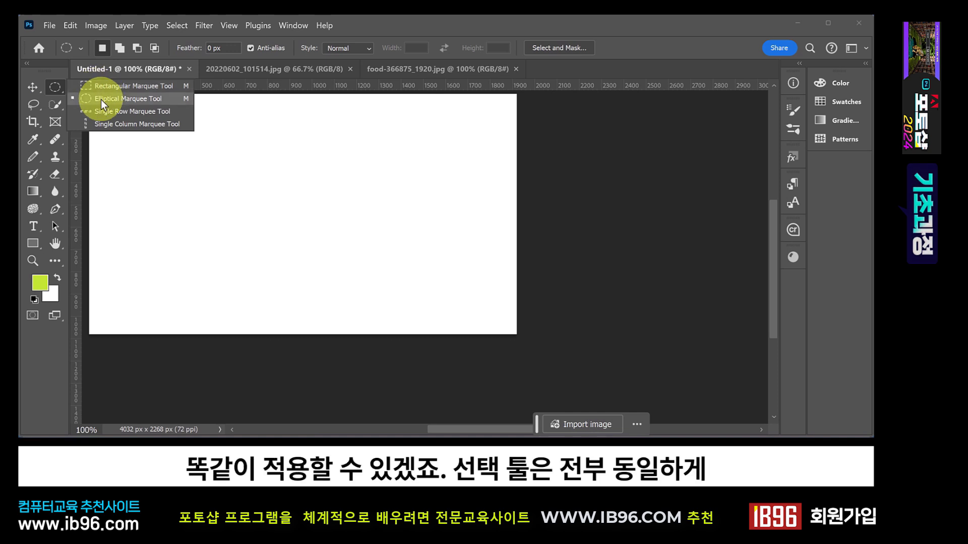
click(231, 180)
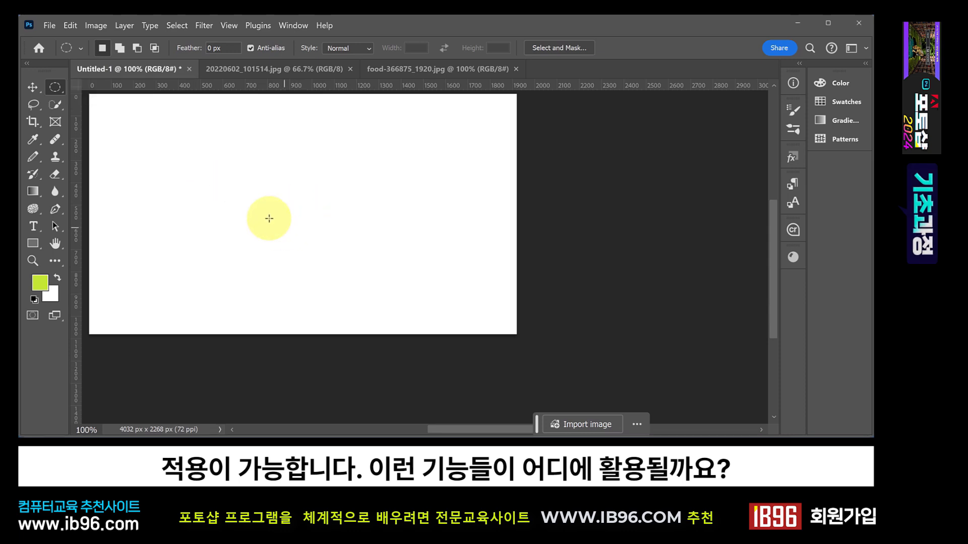
Step: View the food plates image food-366875_1920.jpg and return to the stone basin photo 20220602_101514.jpg
click(301, 69)
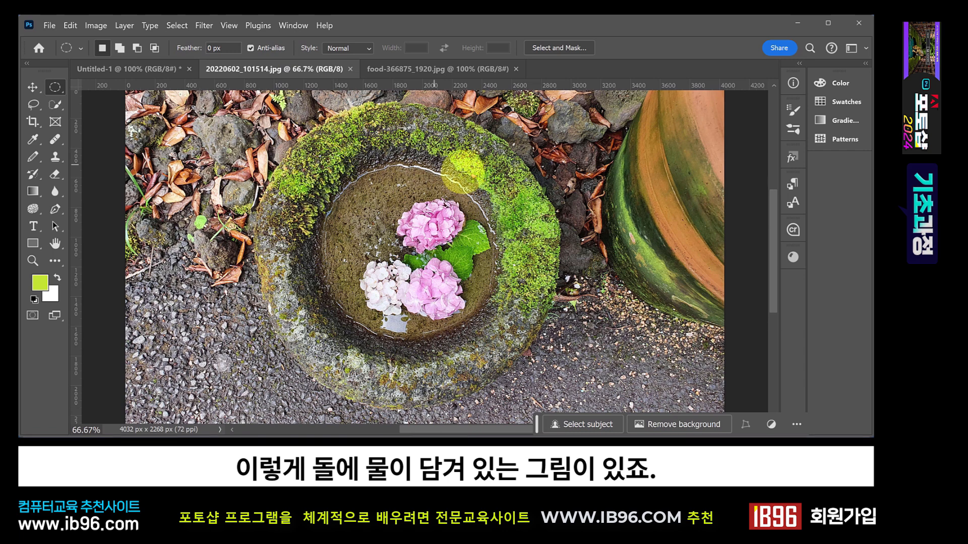
click(425, 70)
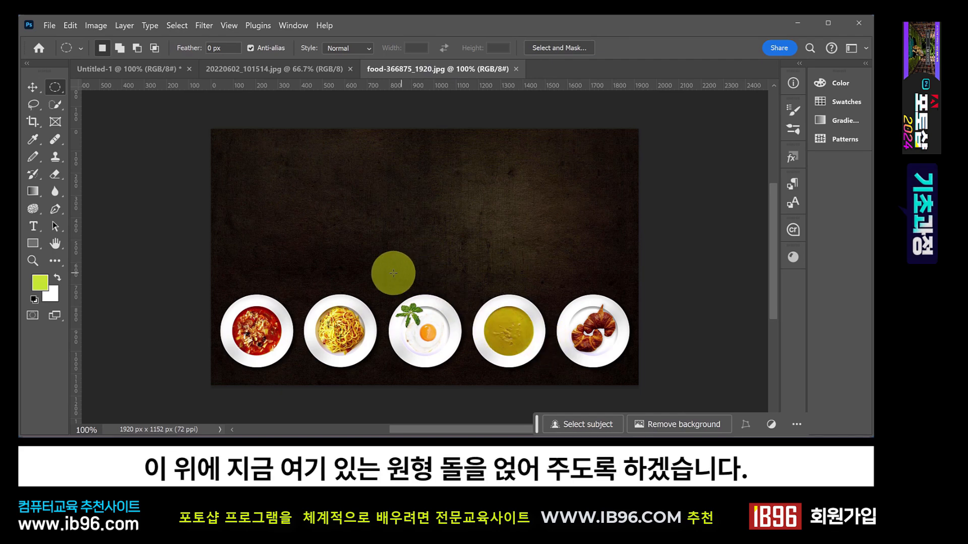
click(293, 69)
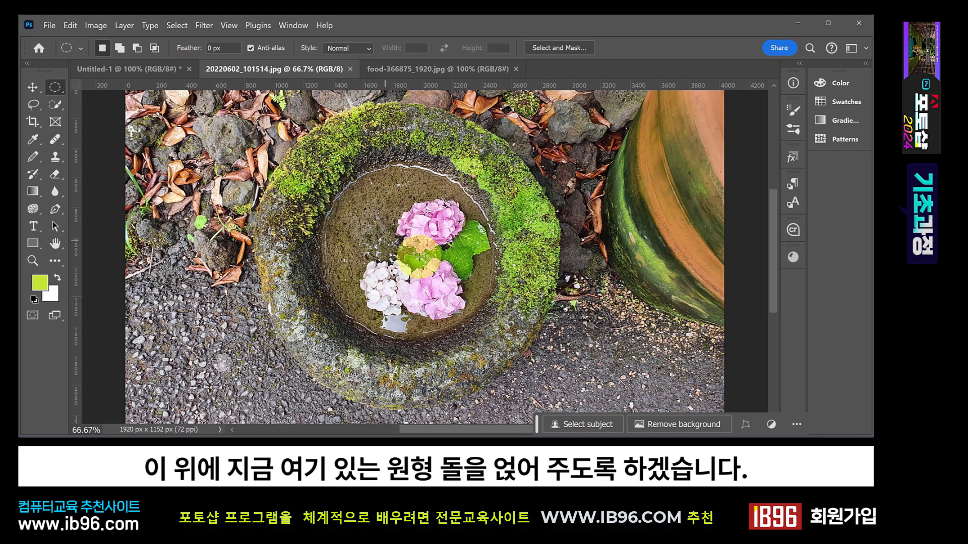
click(454, 63)
click(290, 65)
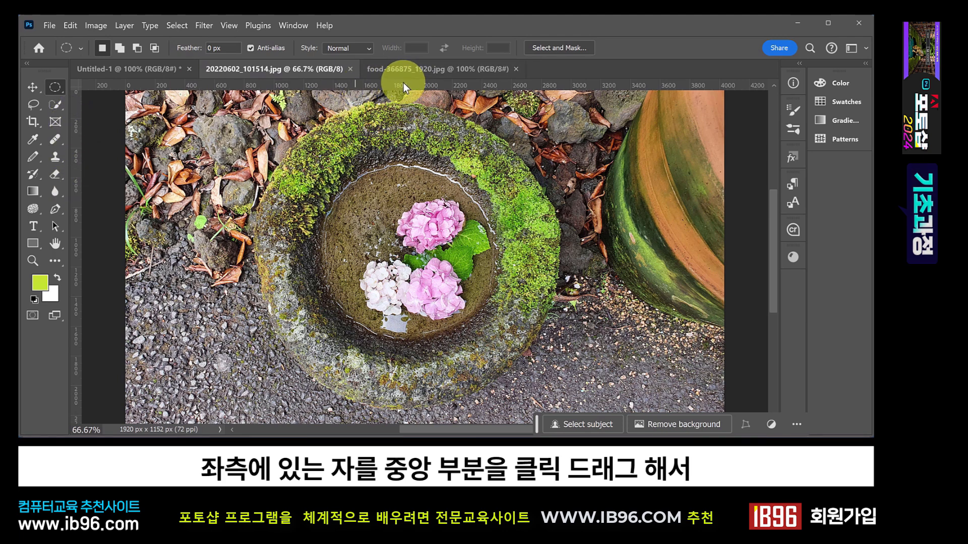
Step: Place a horizontal guide at the stone basin's top edge and a vertical guide at its left edge, and check the Rulers option
drag(403, 83, 405, 101)
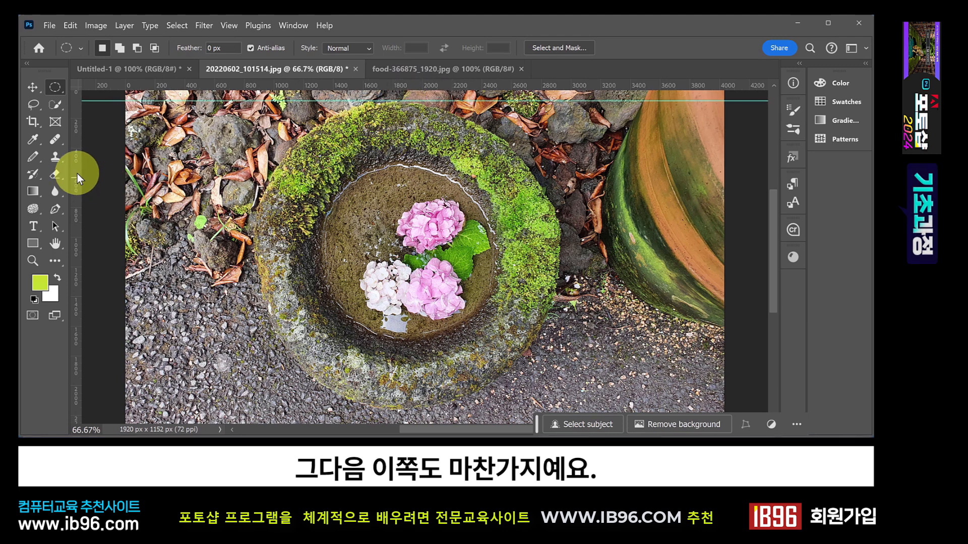
drag(77, 173, 253, 184)
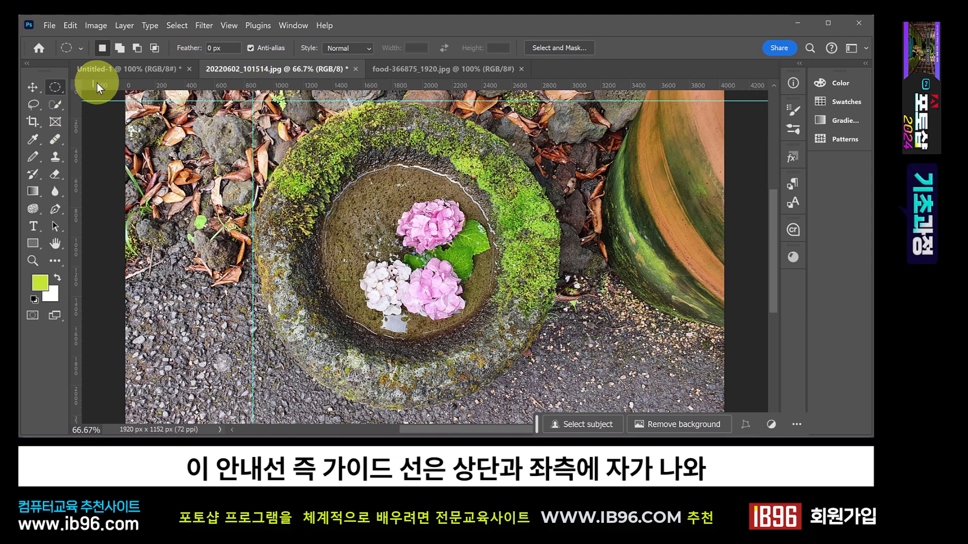
click(229, 26)
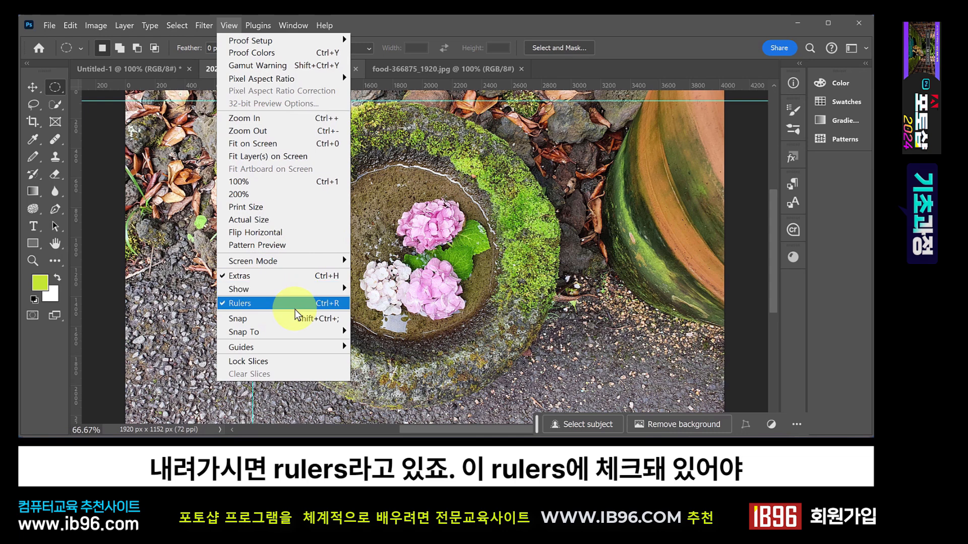
click(415, 20)
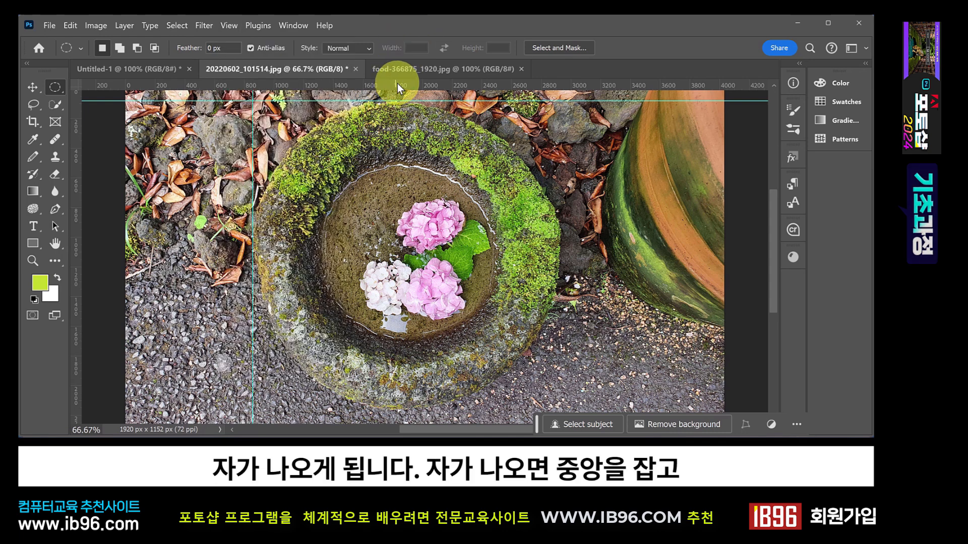
Step: Add an extra horizontal guide across the stone basin and remove it with the Move tool
drag(397, 84, 378, 190)
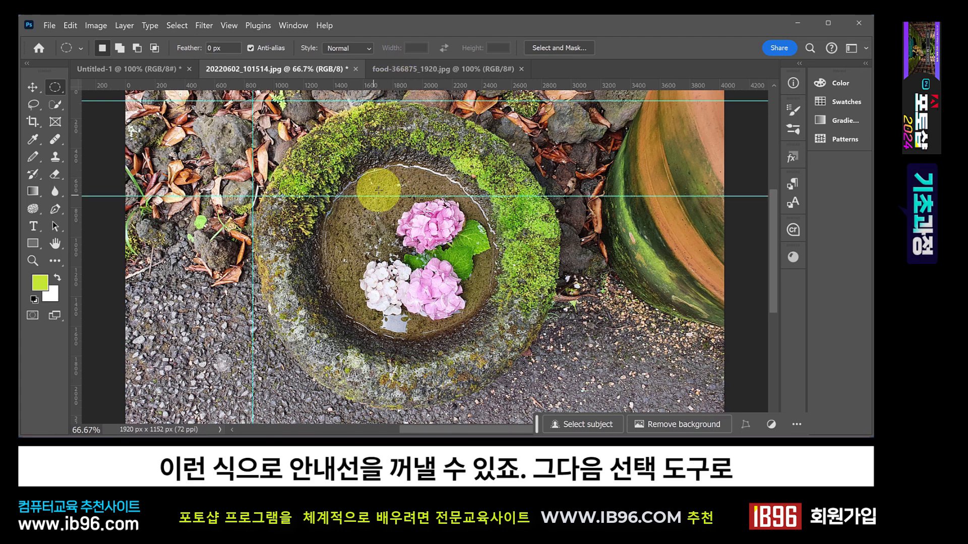
click(33, 87)
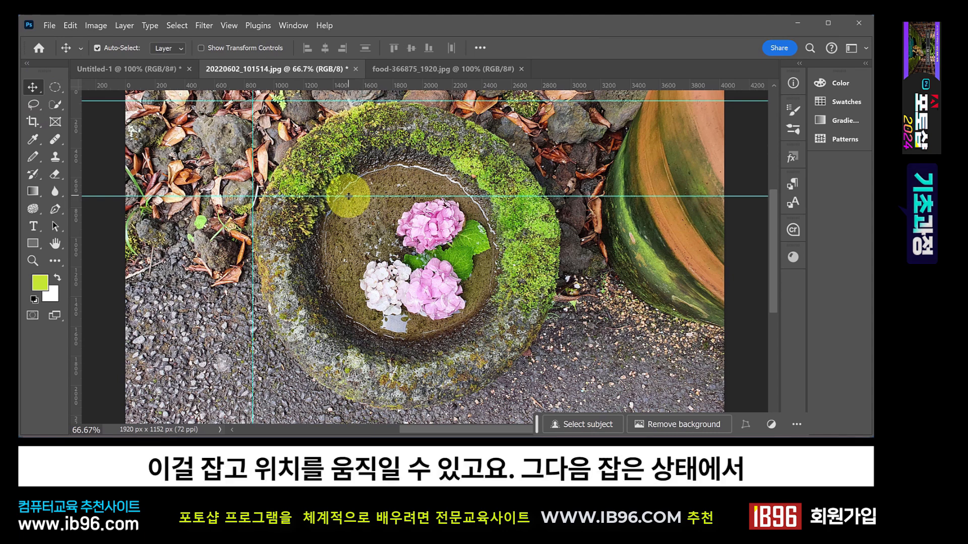
drag(348, 196, 386, 61)
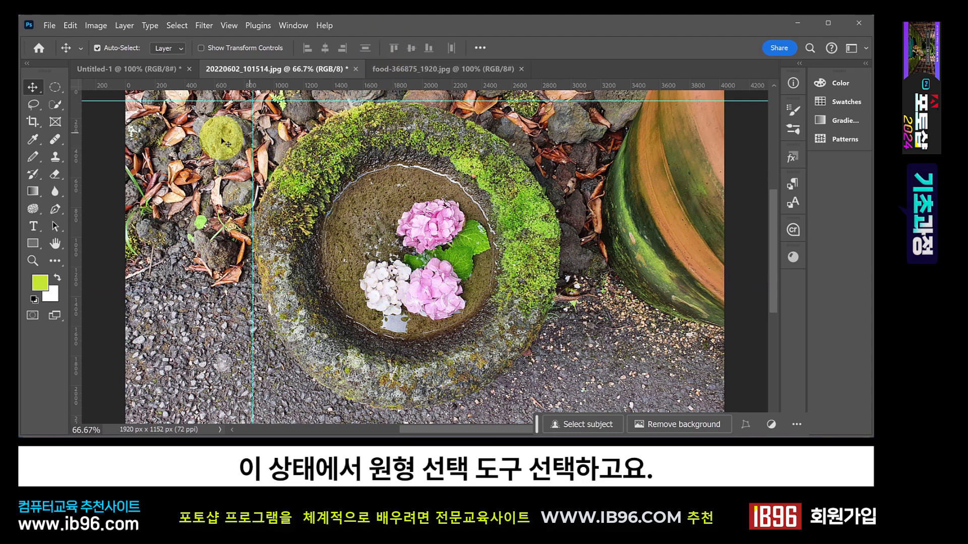
Step: Select the stone basin with a circular Elliptical Marquee about 2038 px wide from the guide intersection, and shift the selection to fit its rim
click(60, 87)
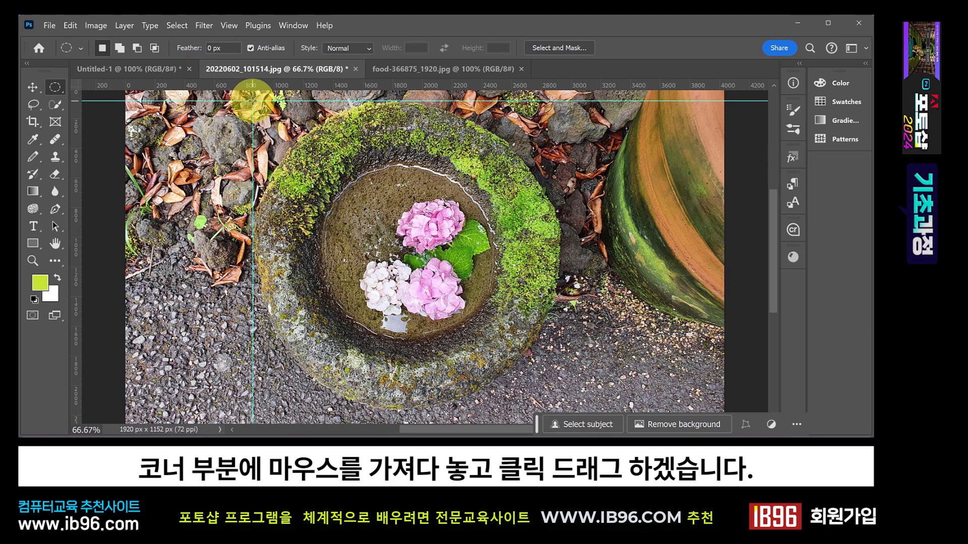
drag(253, 100, 560, 402)
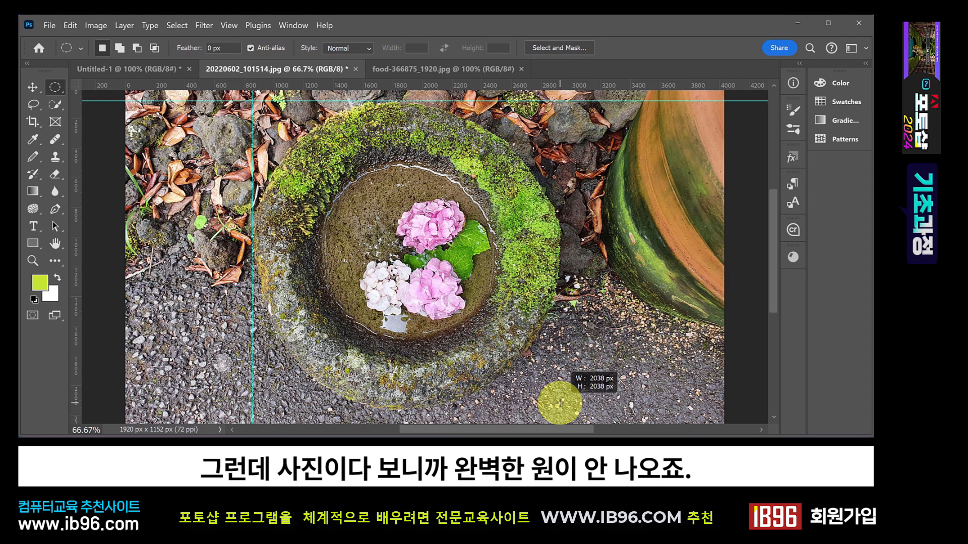
drag(559, 403, 559, 404)
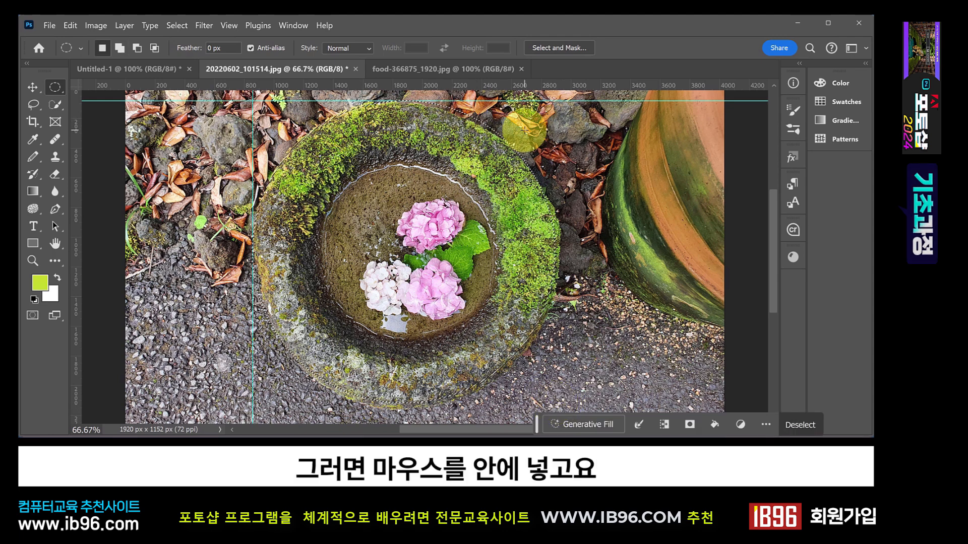
drag(478, 135, 480, 142)
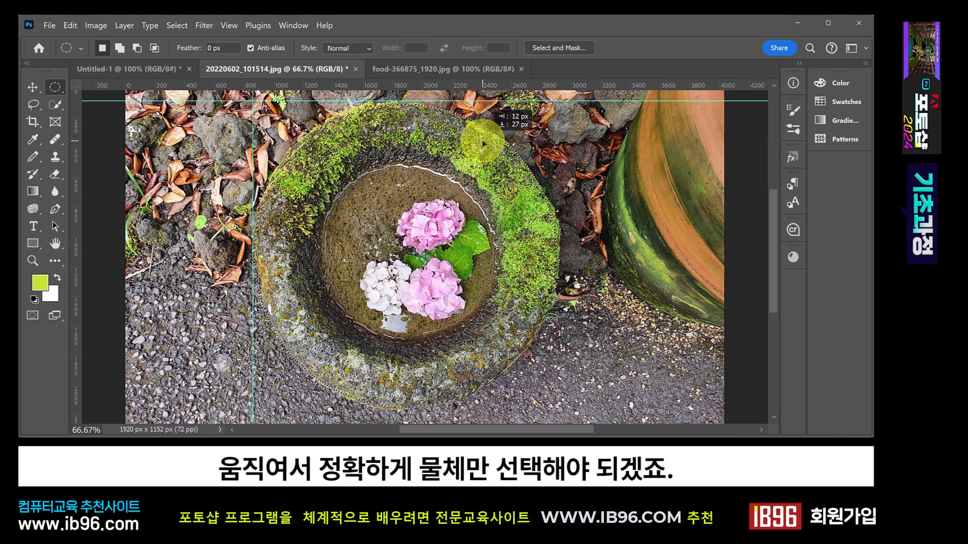
drag(483, 143, 482, 143)
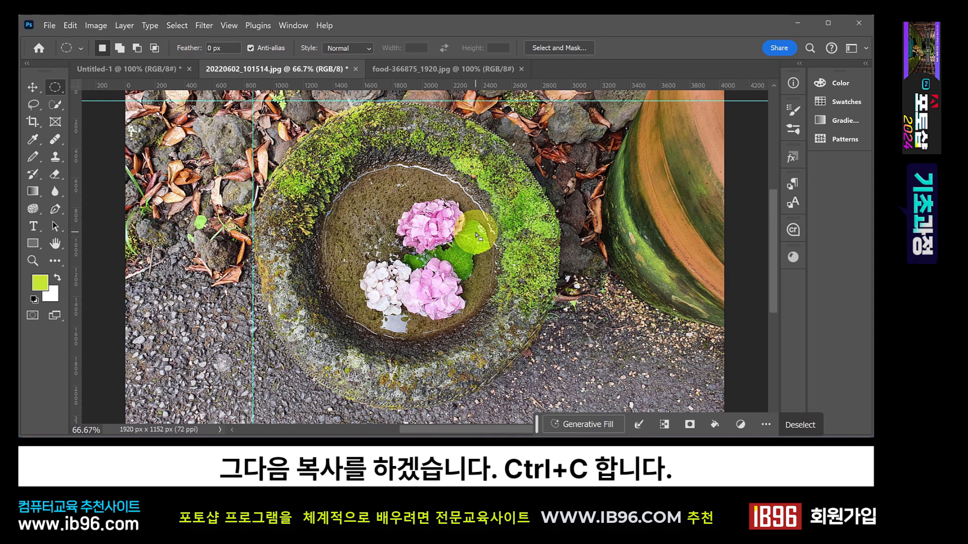
Step: Paste the copied stone basin into food-366875_1920.jpg and reposition it with the Move tool
click(416, 69)
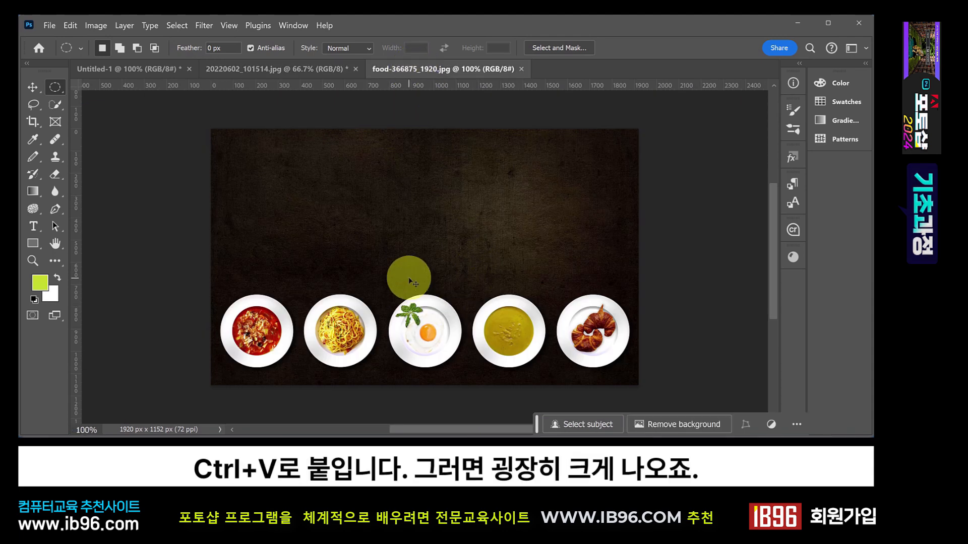
key(ctrl+v)
key(v)
drag(393, 223, 432, 218)
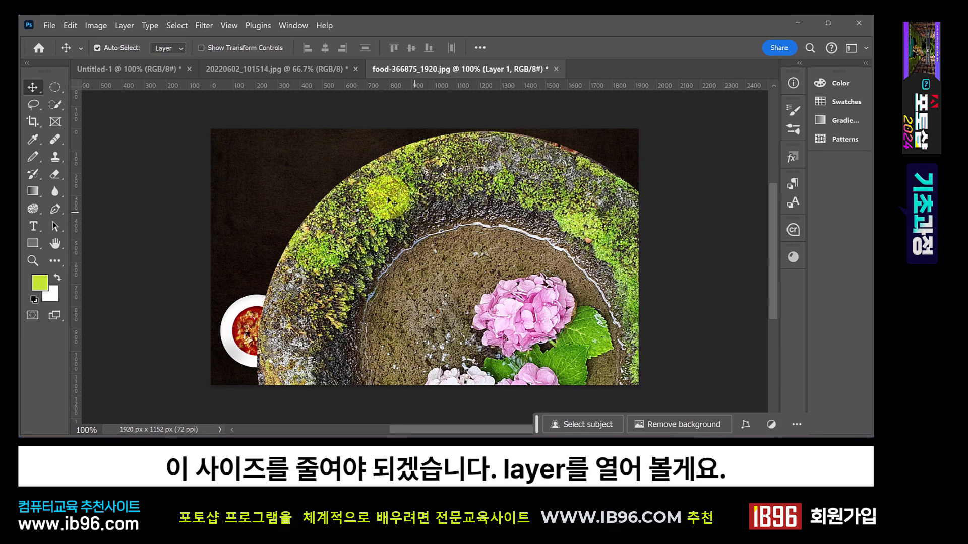
Step: Show the Layers panel and shift the pasted basin on Layer 1 slightly down and to the left
click(298, 25)
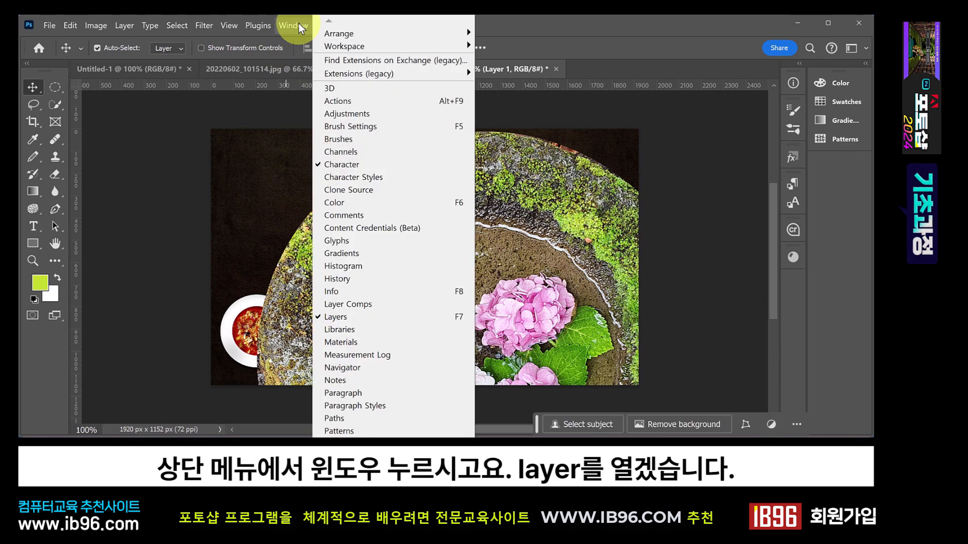
click(318, 316)
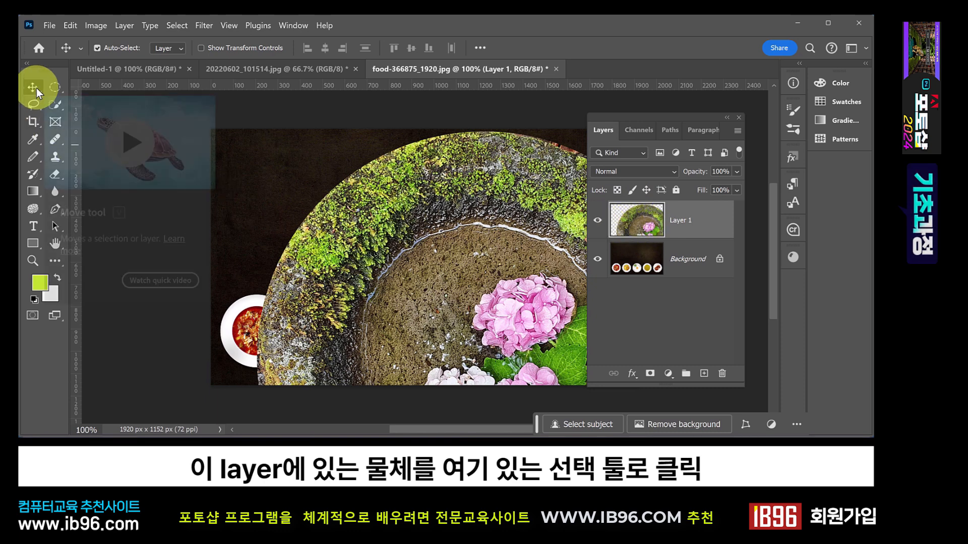
drag(508, 172, 468, 195)
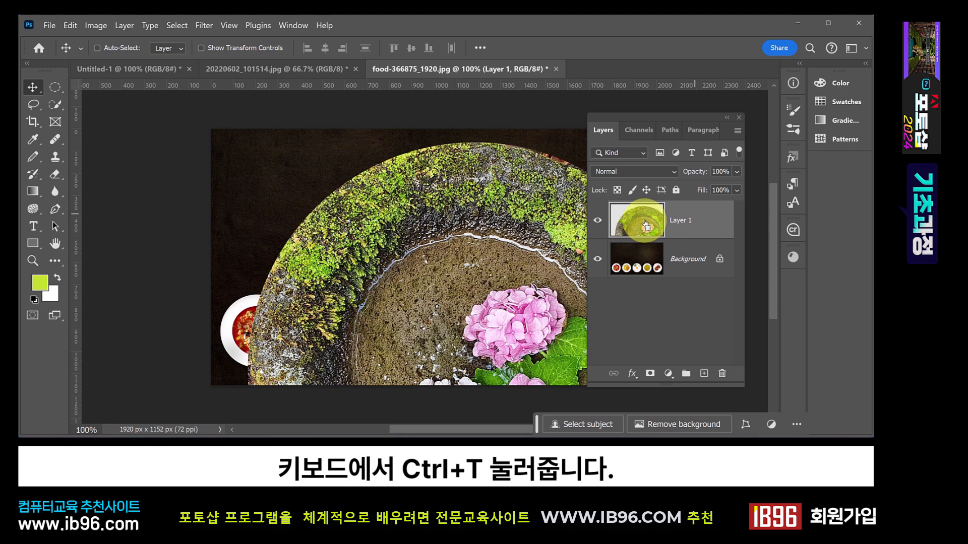
Step: Scale the basin layer to 18.55% with Free Transform and place it above the leftmost plate
key(ctrl+t)
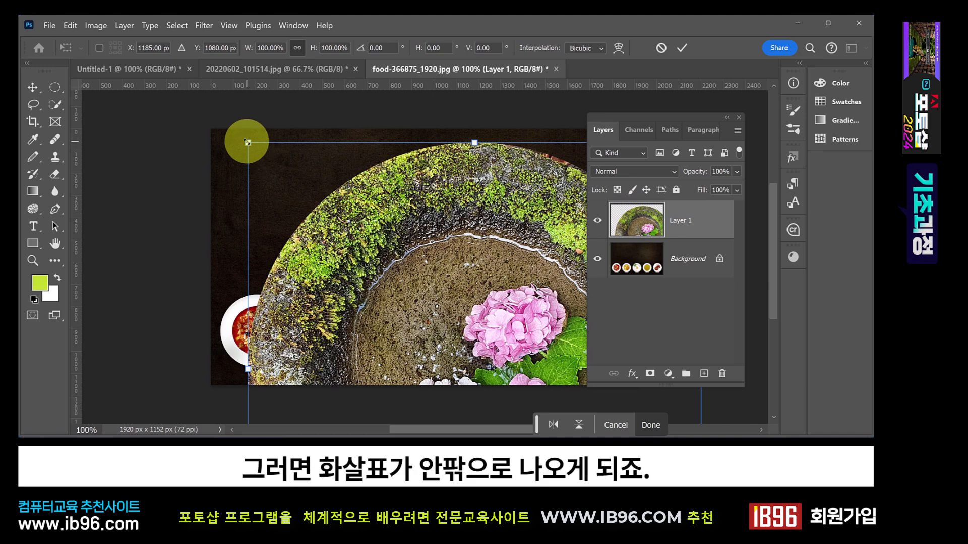
drag(247, 142, 433, 338)
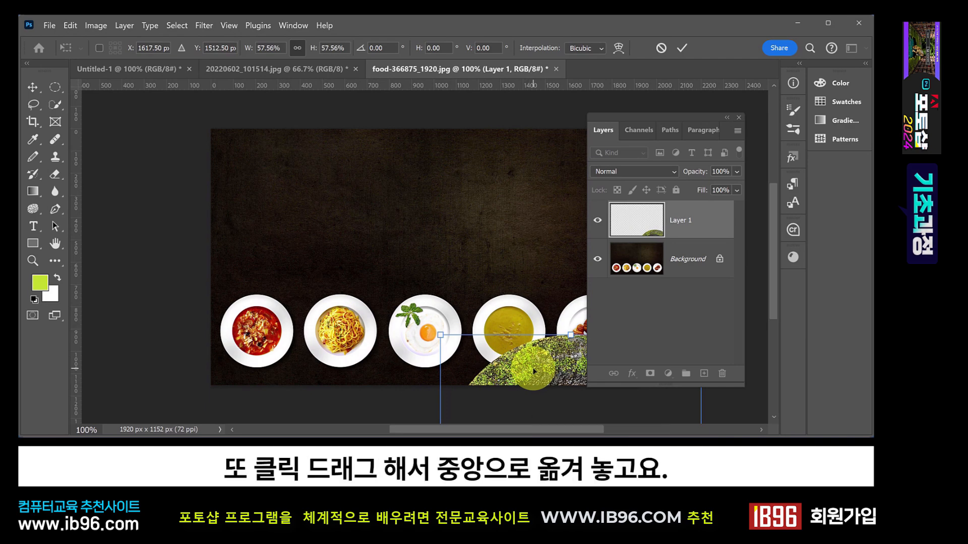
drag(520, 359, 338, 160)
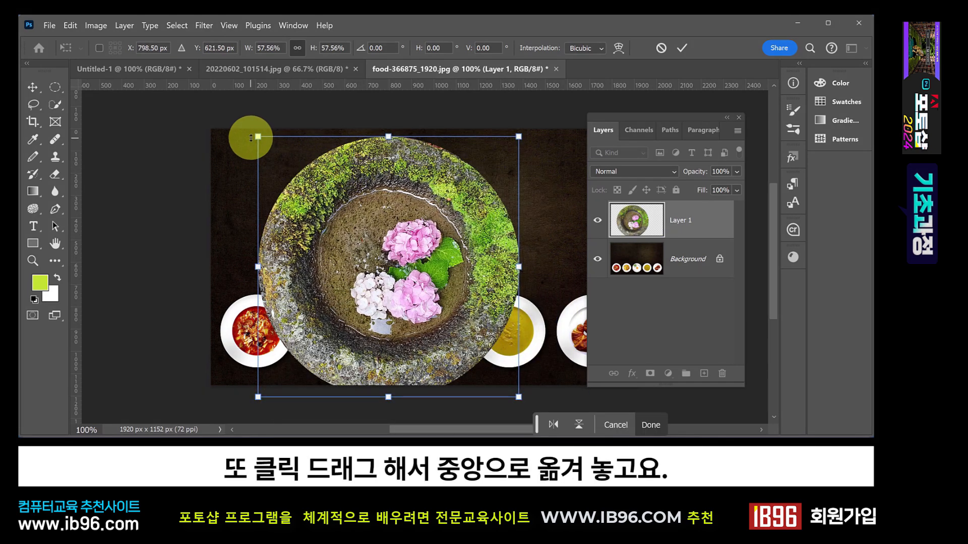
drag(257, 136, 437, 315)
drag(466, 362, 455, 254)
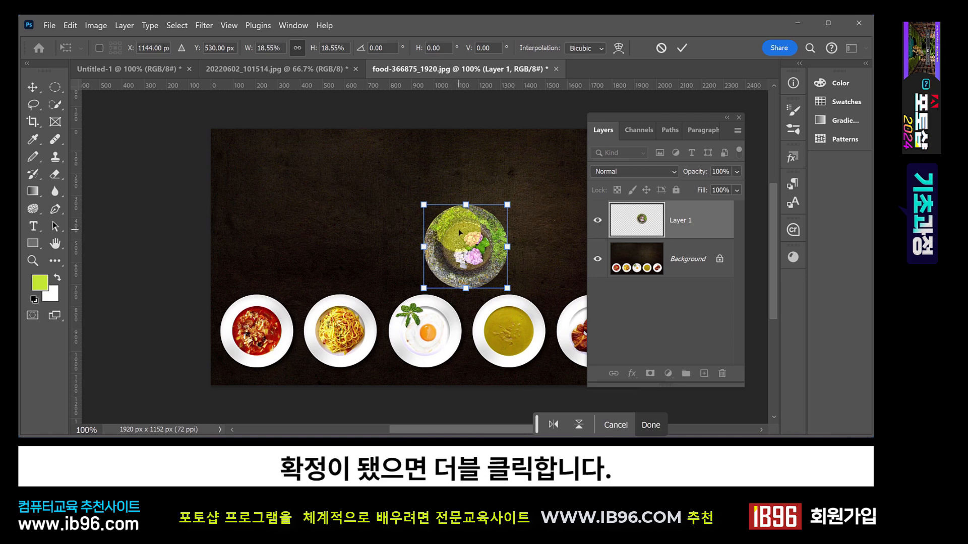
double_click(458, 228)
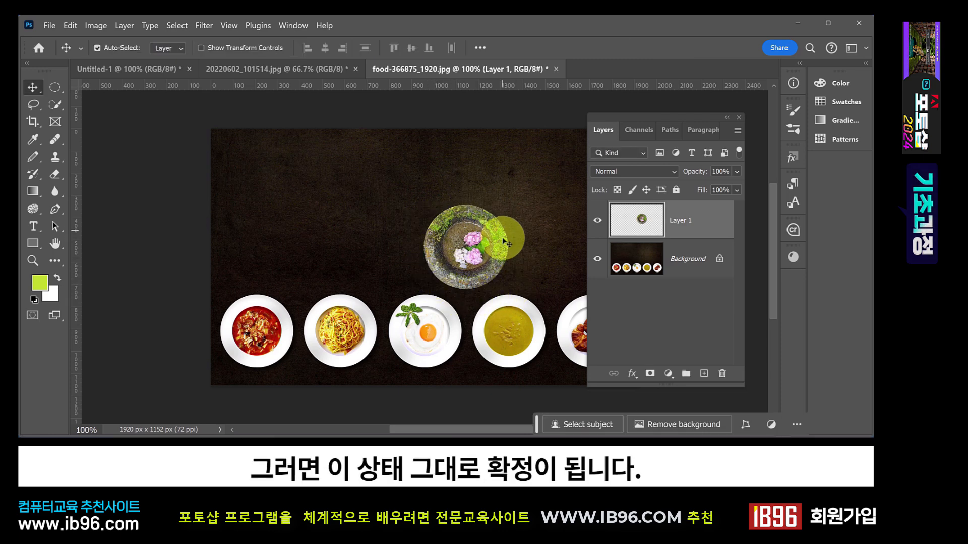
drag(504, 245, 412, 256)
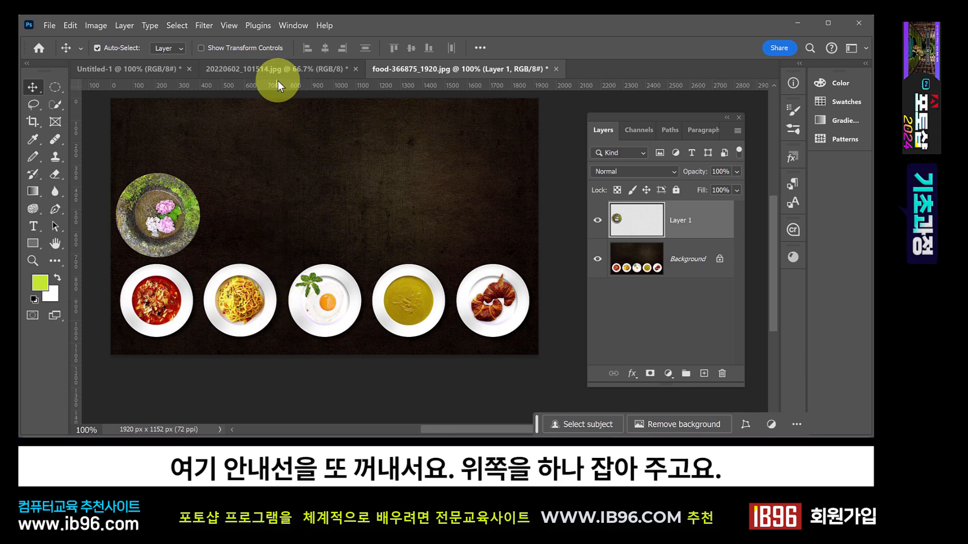
Step: Place horizontal guides along the top edge, bottom edge and centre of the row of plates
drag(277, 84, 281, 263)
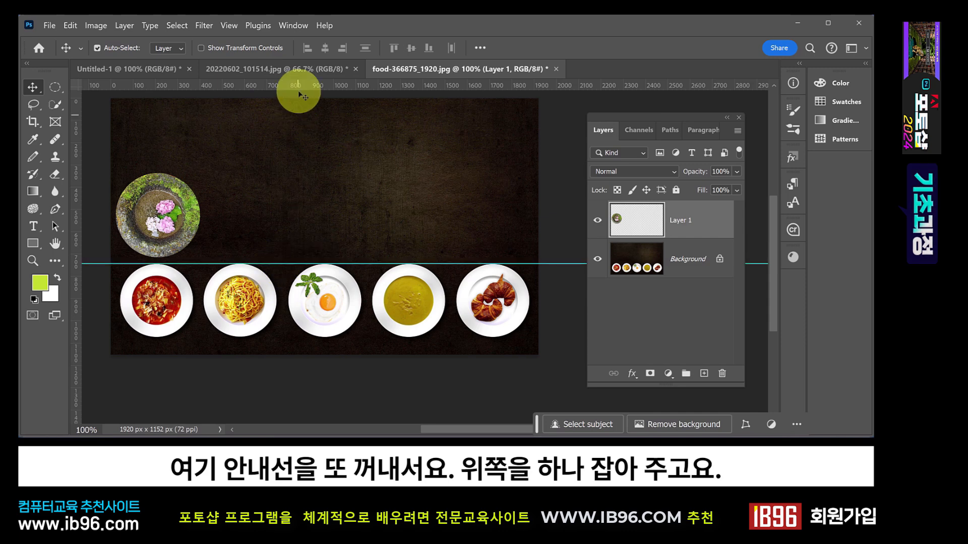
drag(298, 83, 300, 336)
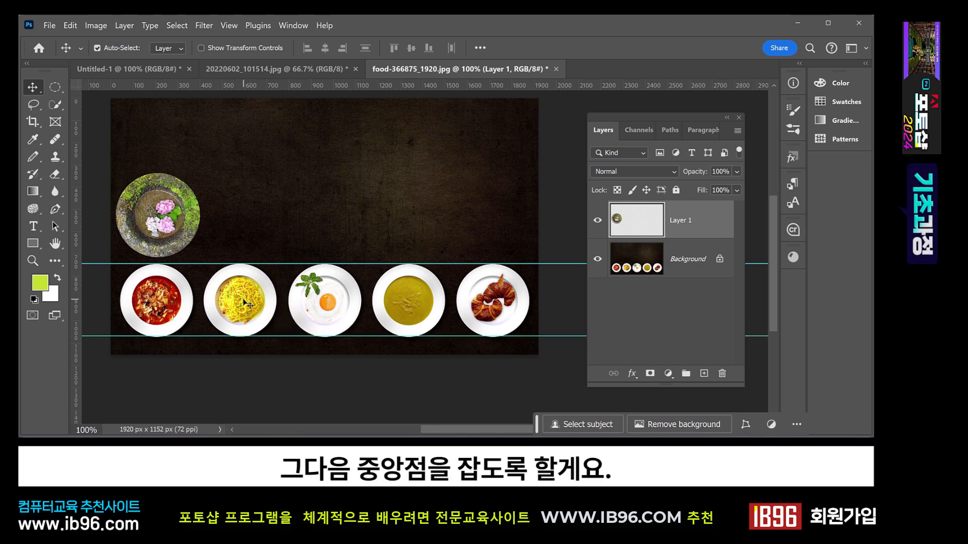
drag(298, 81, 314, 301)
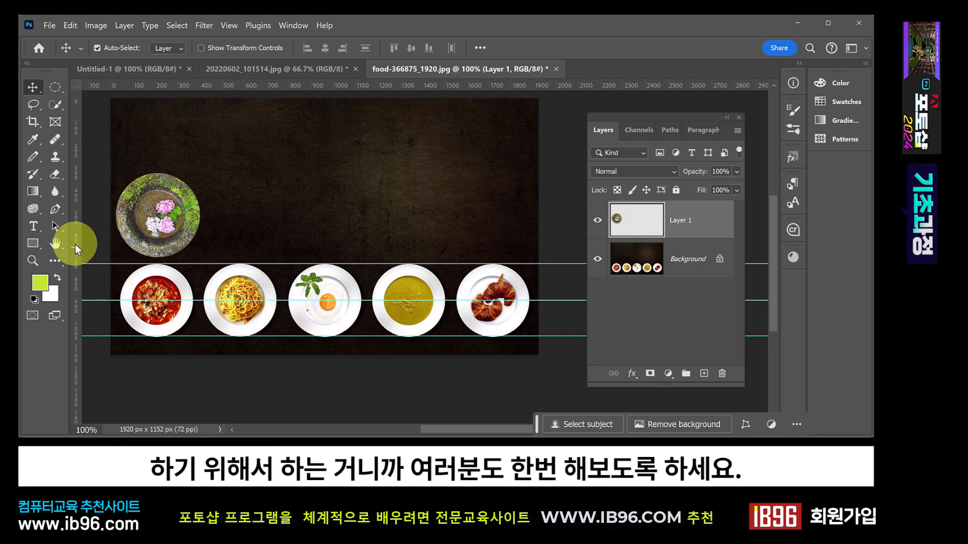
Step: Place vertical guides through the centres of the pasta, egg and yellow soup plates, and fine-tune the egg plate's guide
drag(77, 244, 241, 235)
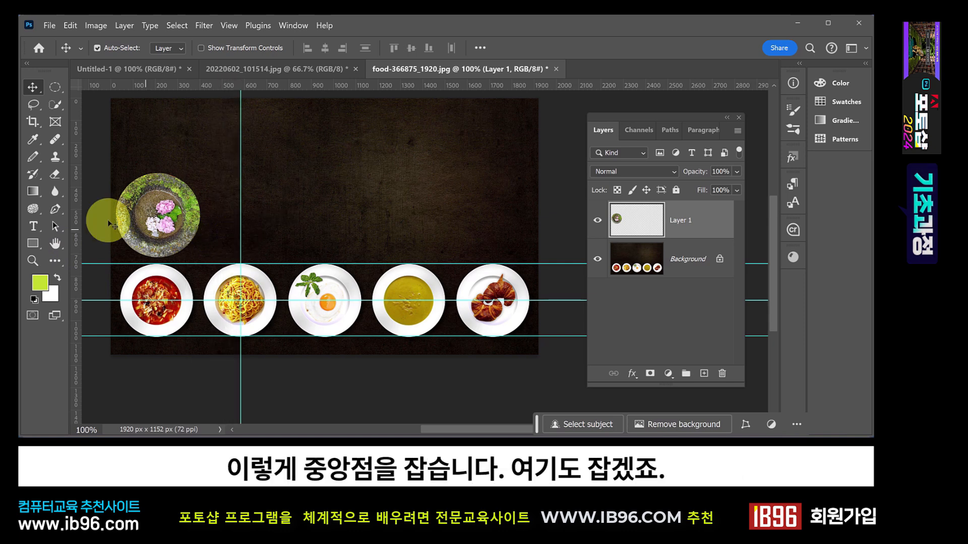
drag(72, 207, 324, 234)
drag(76, 188, 409, 219)
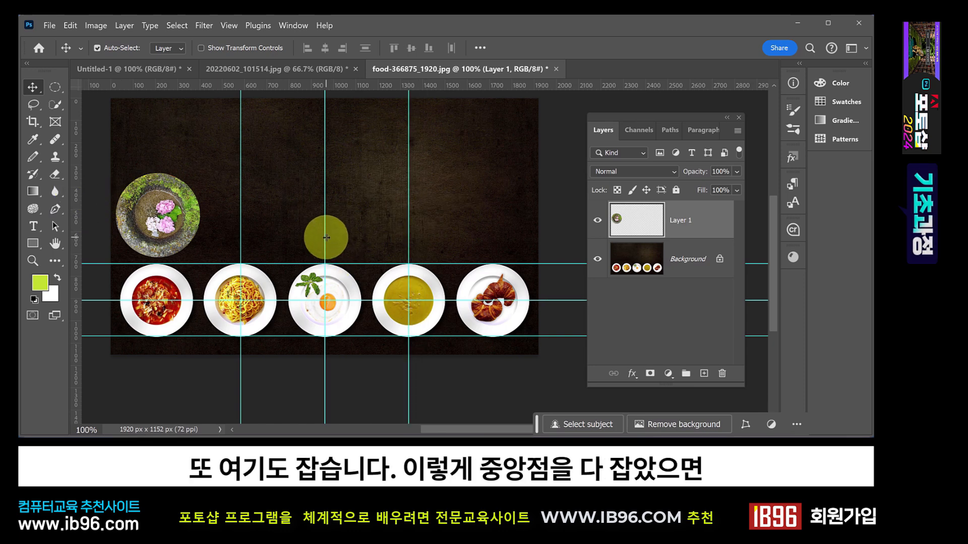
drag(326, 238, 326, 223)
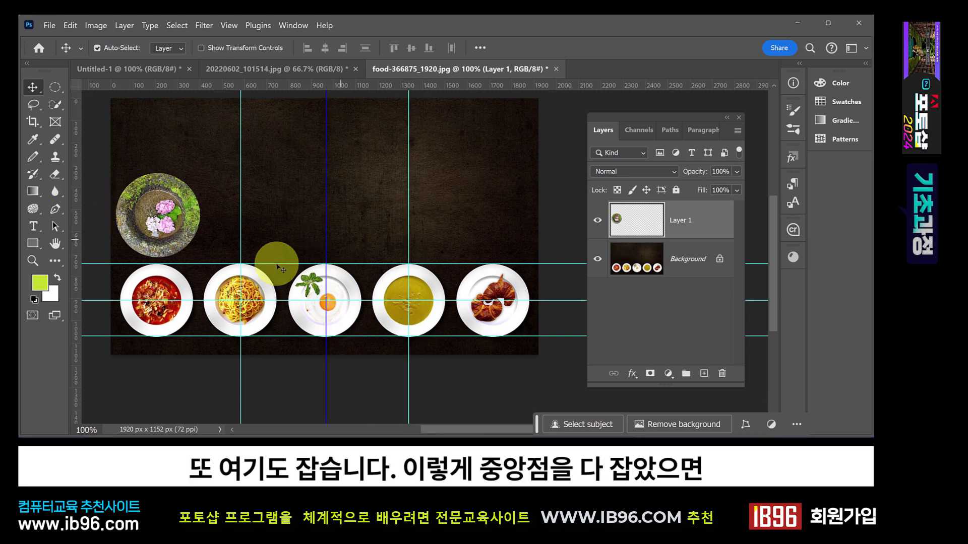
Step: Select the pasta, egg and yellow soup plates together with circular marquees drawn outward from their guide intersections
click(58, 87)
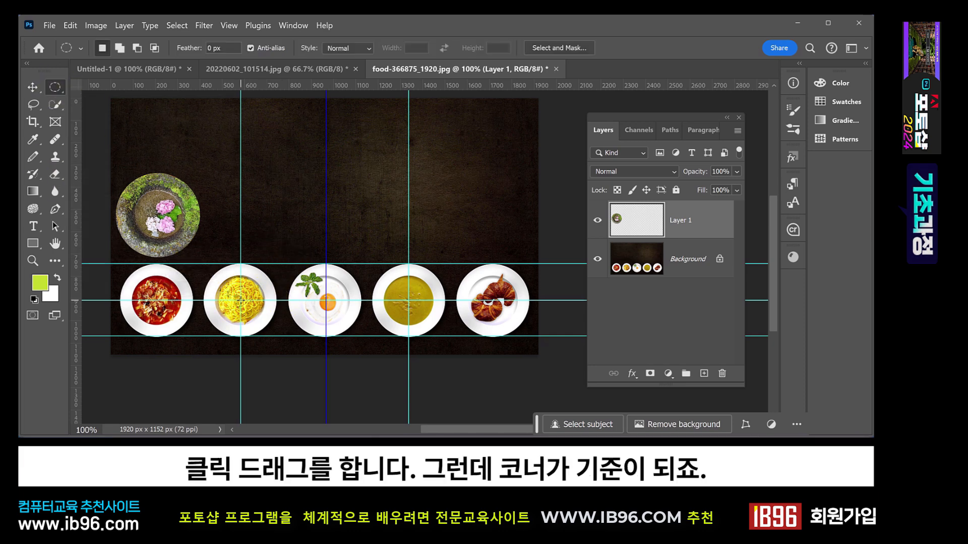
drag(241, 300, 296, 335)
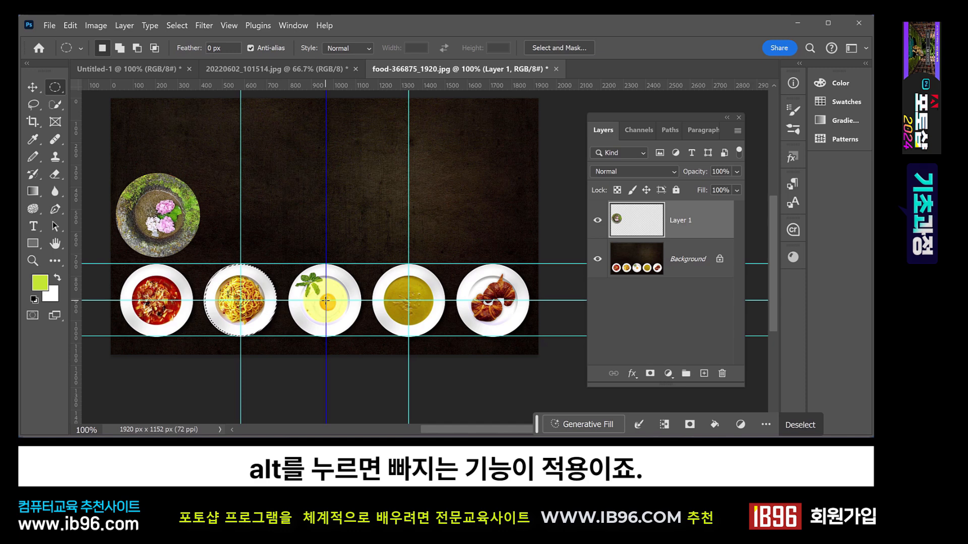
key(shift)
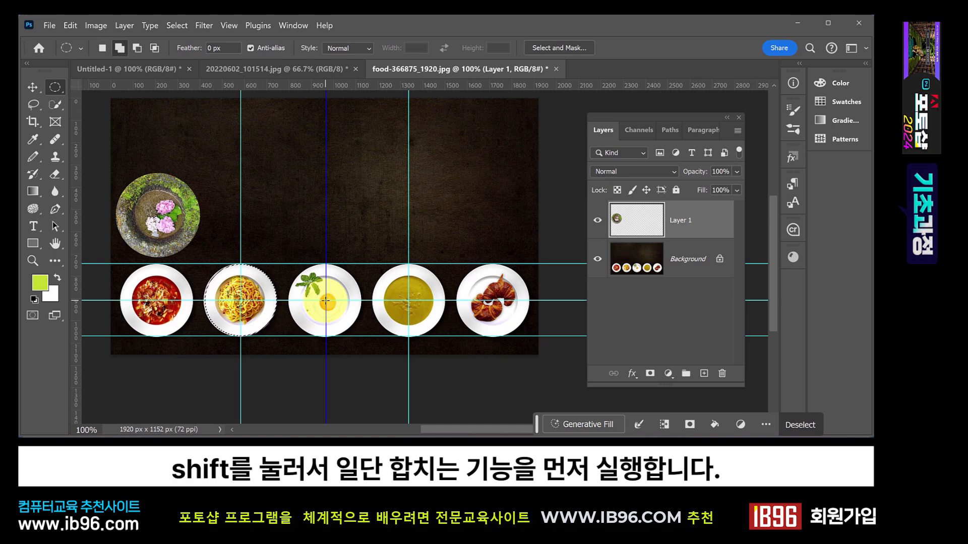
drag(326, 301, 379, 338)
key(alt)
key(alt+shift)
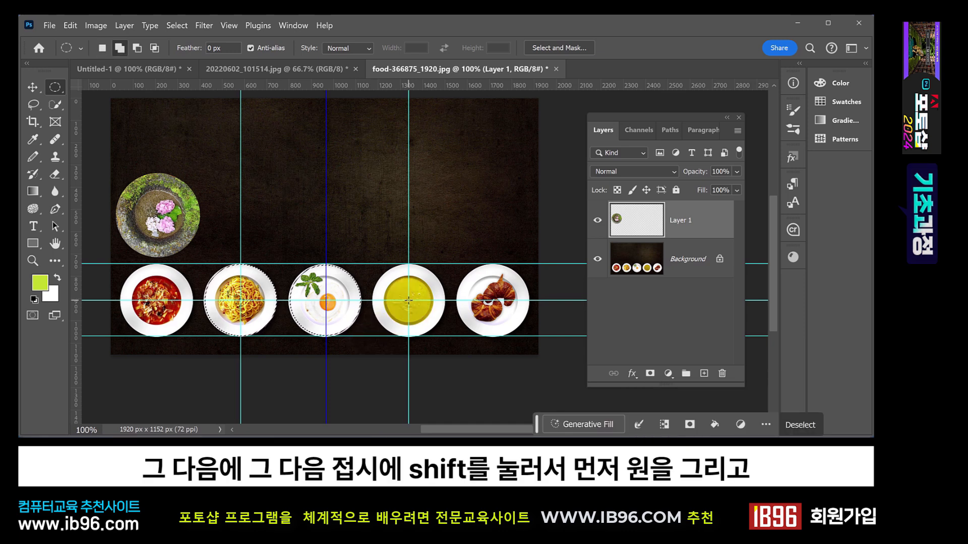
drag(408, 301, 443, 342)
key(alt+shift)
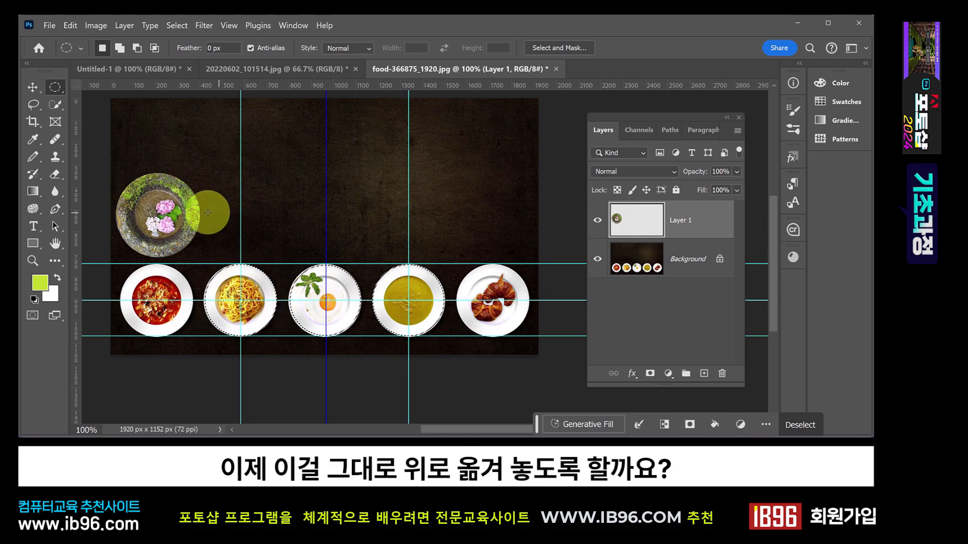
Step: Copy the three selected plates from the Background to a new layer and move the copies up beside the stone basin
click(32, 90)
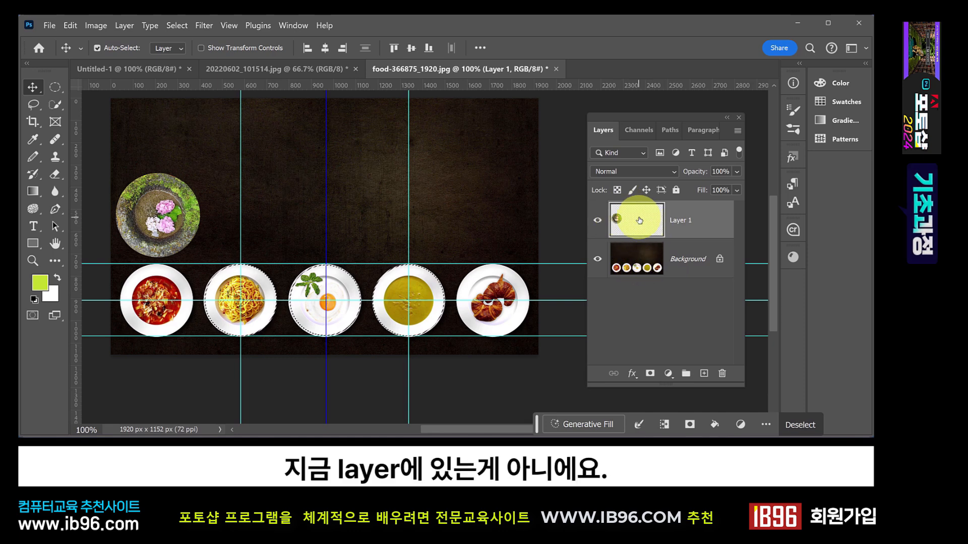
click(636, 266)
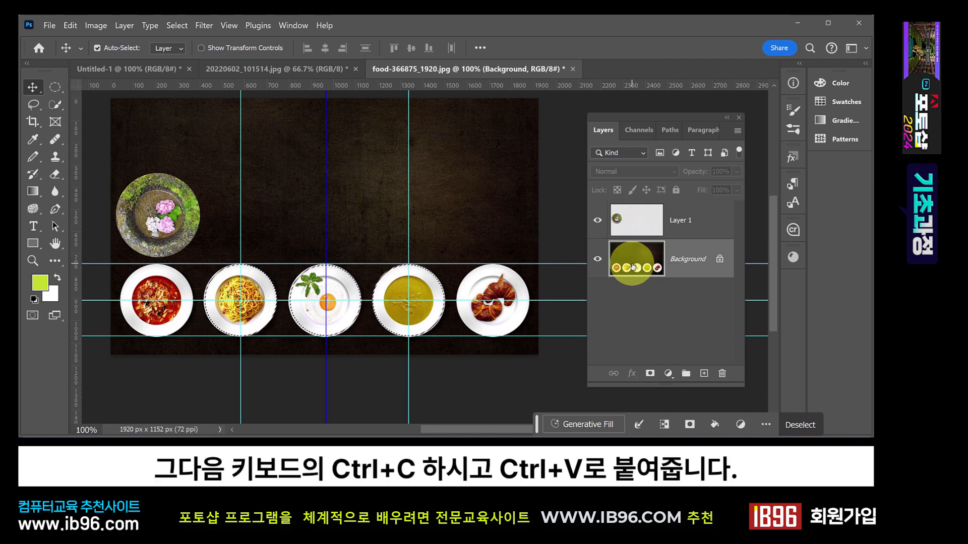
key(ctrl+c)
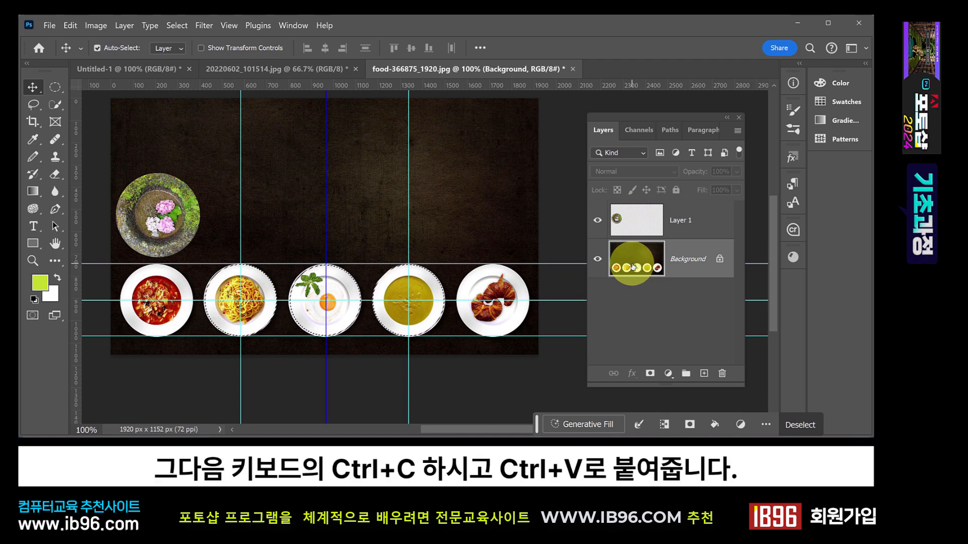
key(ctrl+v)
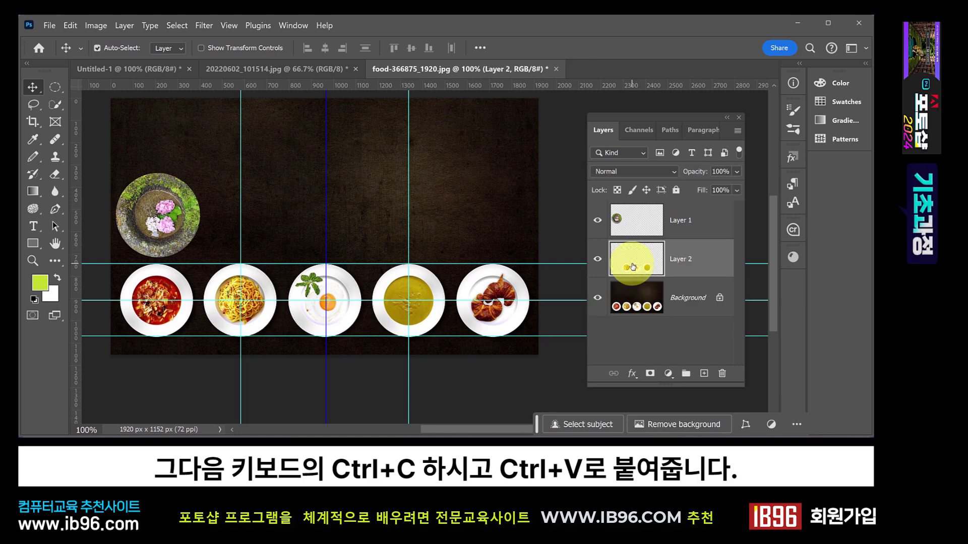
drag(630, 118, 585, 107)
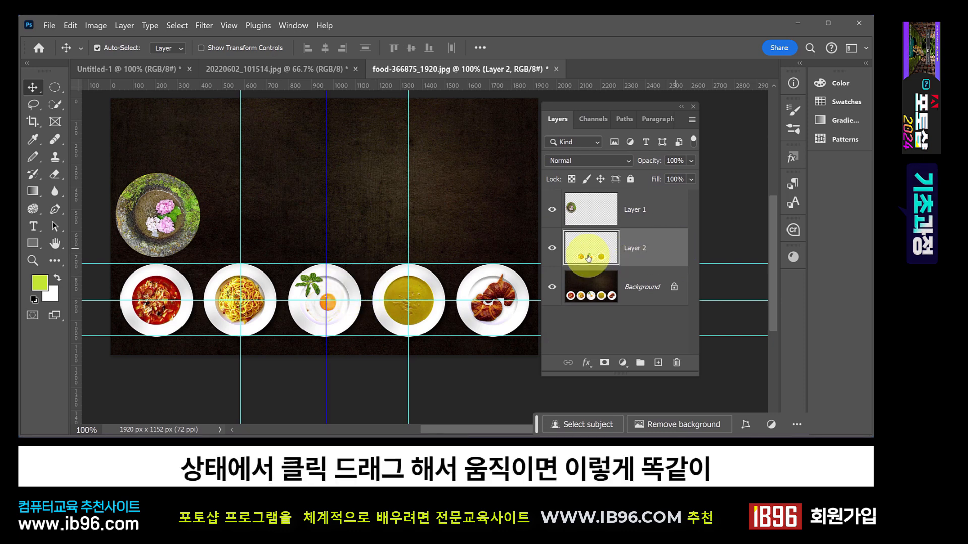
drag(343, 288, 343, 198)
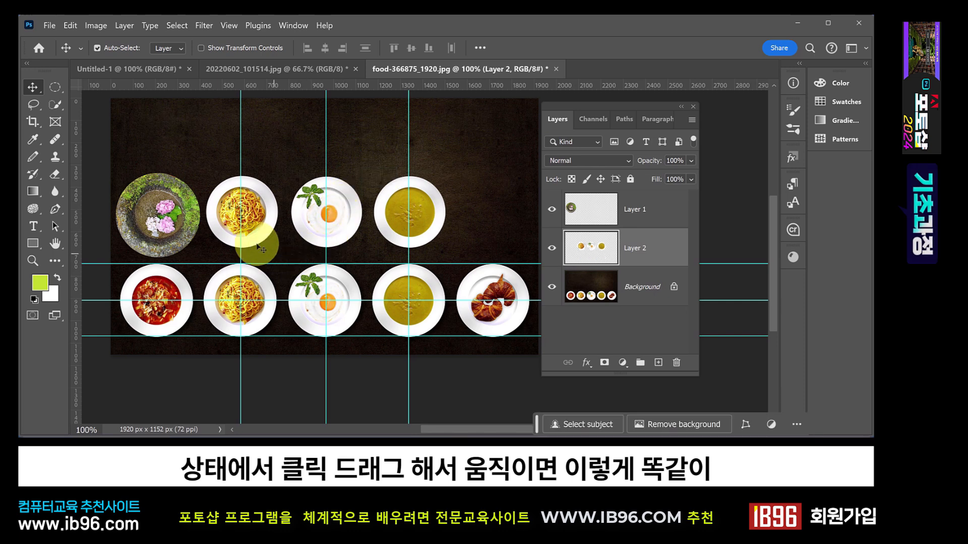
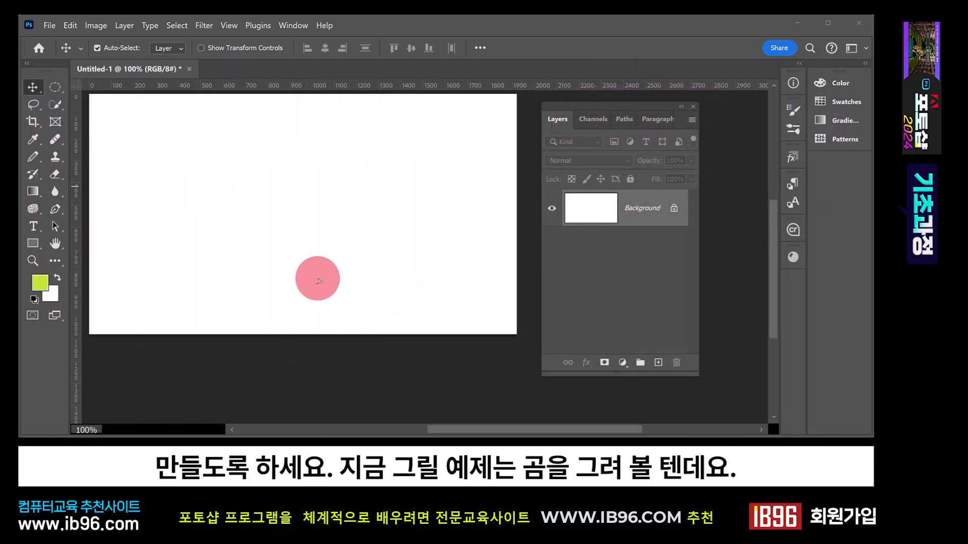
mouse_move(311, 292)
mouse_down()
mouse_move(283, 288)
mouse_move(244, 230)
mouse_move(283, 137)
mouse_move(346, 132)
mouse_move(398, 186)
mouse_move(391, 253)
mouse_move(310, 293)
mouse_up()
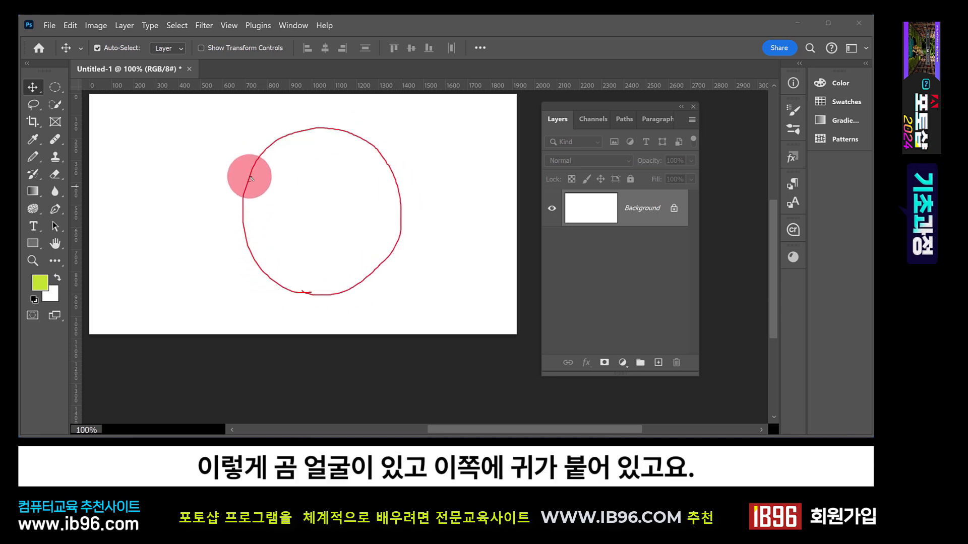
mouse_move(249, 177)
mouse_down()
mouse_move(238, 126)
mouse_move(276, 129)
mouse_move(255, 175)
mouse_up()
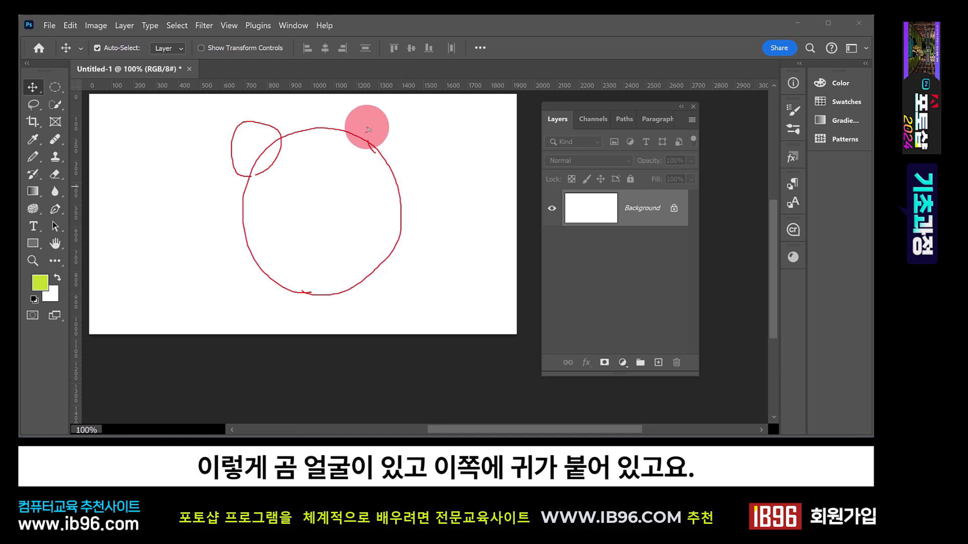
mouse_move(368, 129)
mouse_down()
mouse_move(402, 159)
mouse_move(367, 163)
mouse_up()
mouse_move(272, 199)
mouse_down()
mouse_move(291, 179)
mouse_move(306, 200)
mouse_move(272, 196)
mouse_up()
mouse_move(356, 204)
mouse_down()
mouse_move(370, 179)
mouse_move(367, 199)
mouse_move(324, 214)
mouse_up()
mouse_move(280, 248)
mouse_down()
mouse_move(315, 269)
mouse_move(366, 249)
mouse_move(283, 248)
mouse_up()
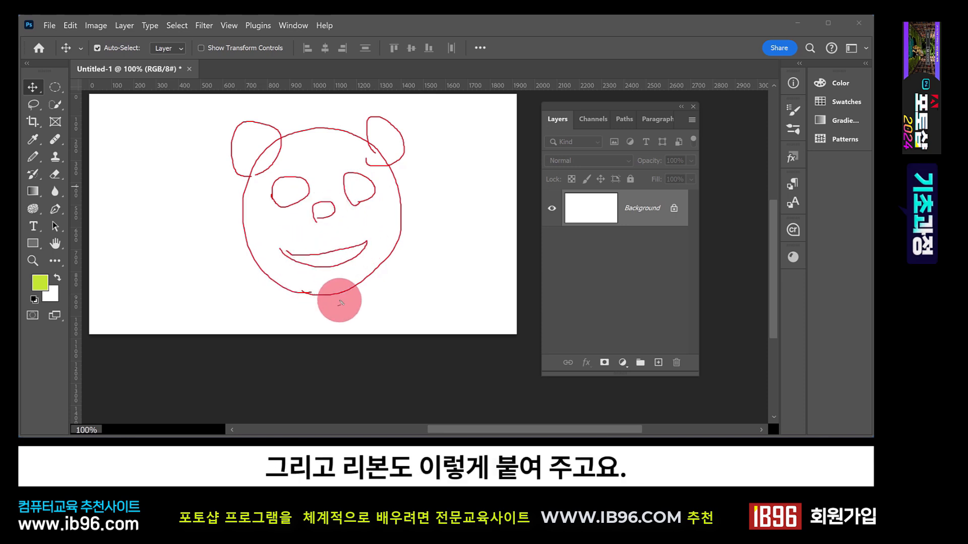
mouse_move(313, 304)
mouse_down()
mouse_move(281, 305)
mouse_move(321, 314)
mouse_move(329, 297)
mouse_move(378, 305)
mouse_move(323, 303)
mouse_up()
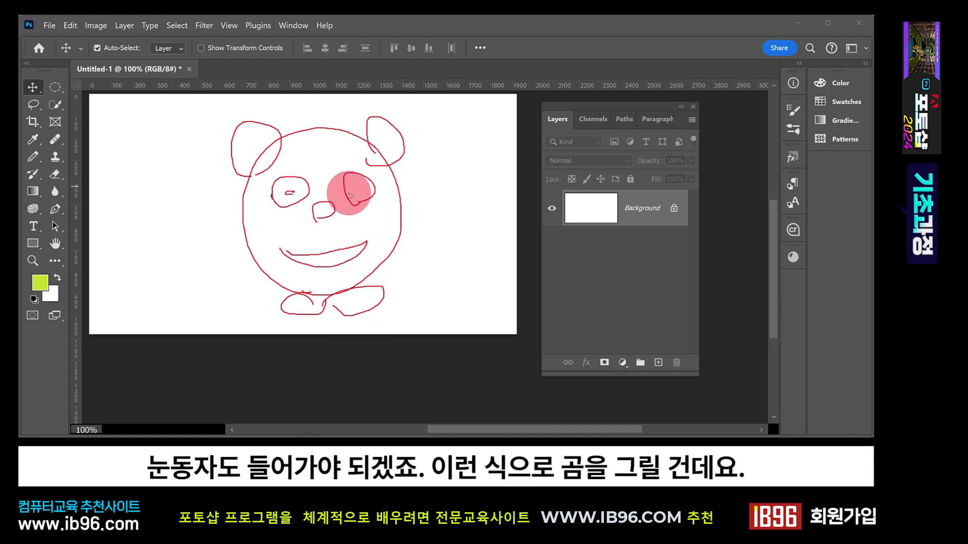
drag(354, 190, 357, 196)
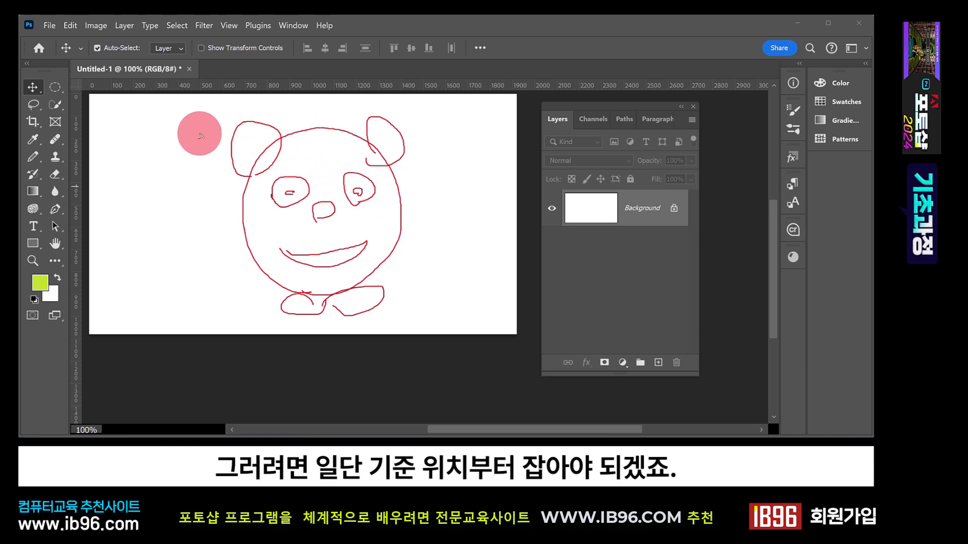
mouse_move(300, 99)
mouse_down()
mouse_move(310, 93)
mouse_move(309, 113)
mouse_move(314, 107)
mouse_up()
drag(178, 137, 498, 141)
drag(159, 294, 463, 293)
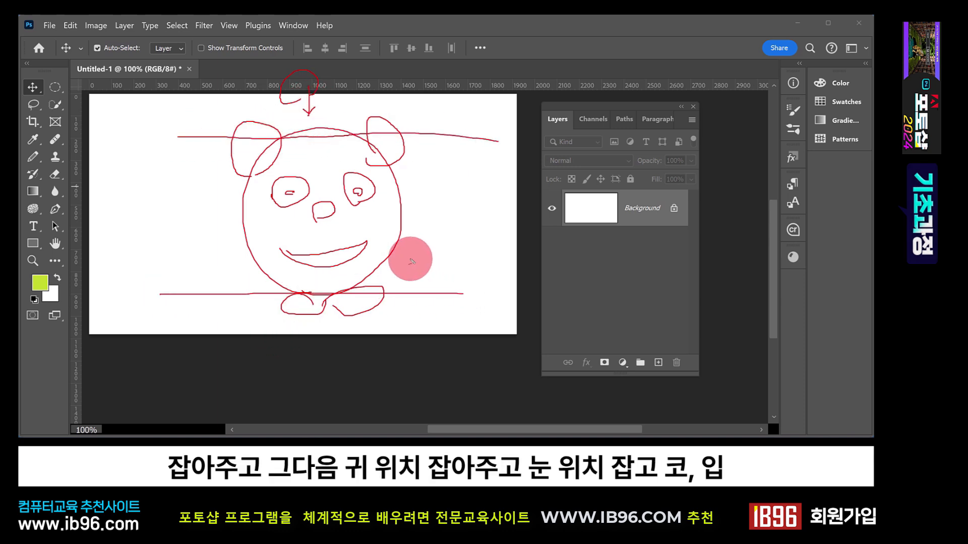
drag(193, 116, 454, 117)
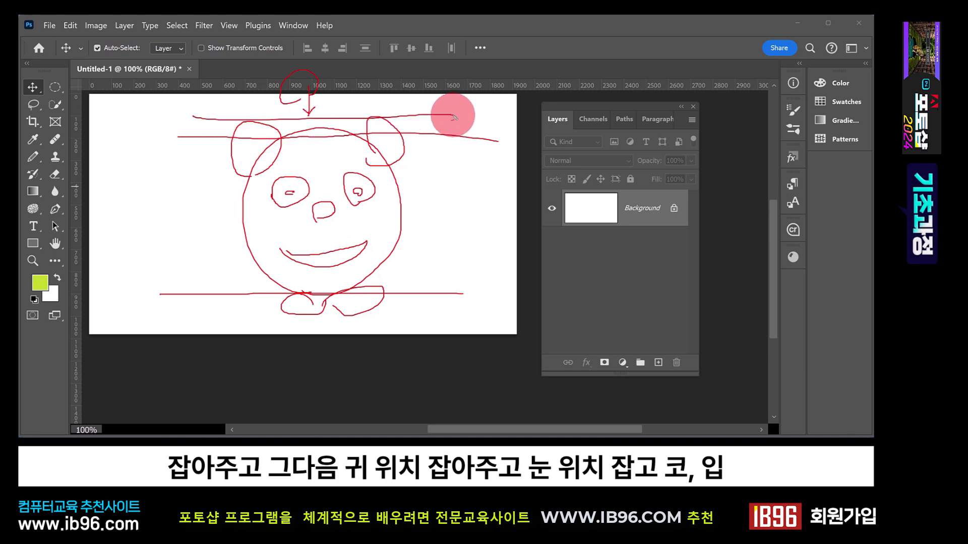
drag(186, 172, 421, 179)
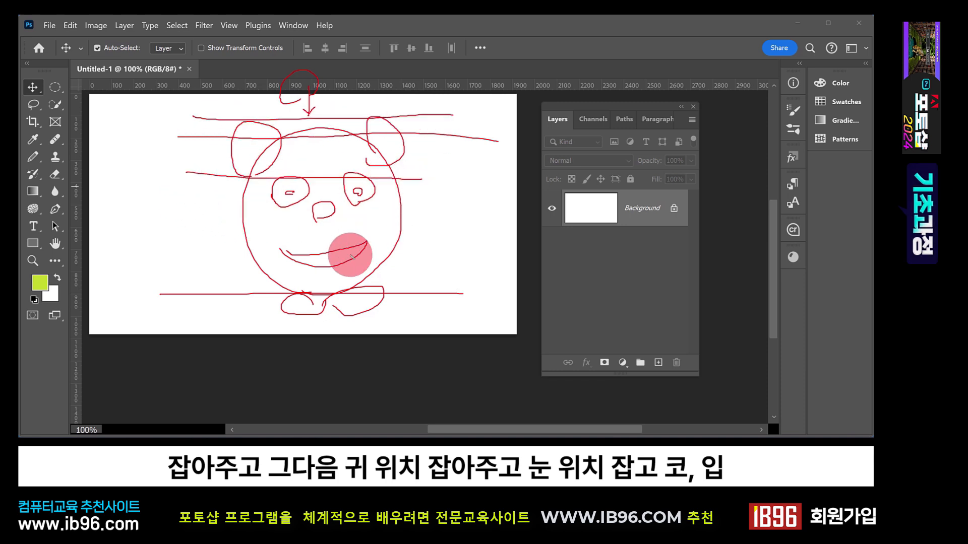
drag(252, 202, 382, 202)
drag(245, 248, 436, 246)
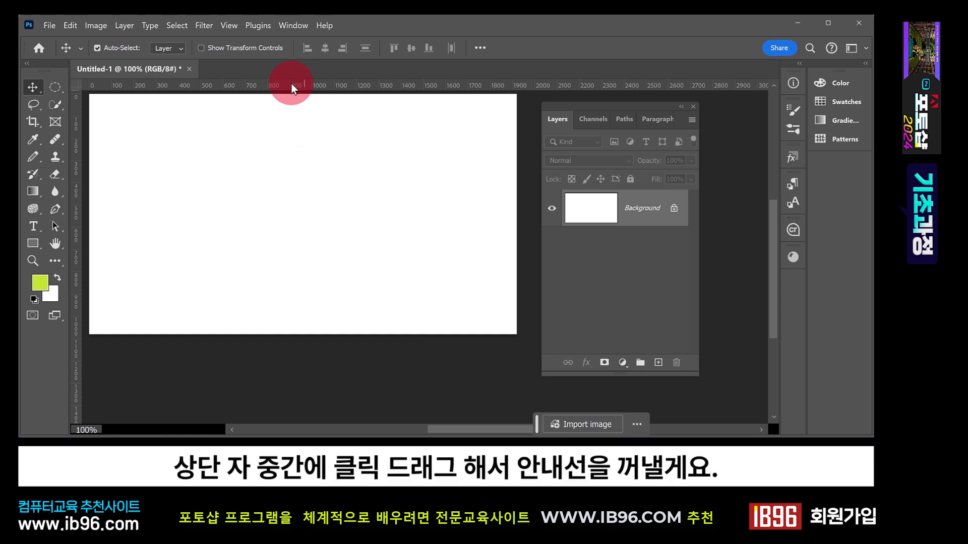
Step: Place a horizontal guide near the canvas's upper edge and draw a large circular selection for the bear's face, touching it from below
drag(291, 86, 289, 149)
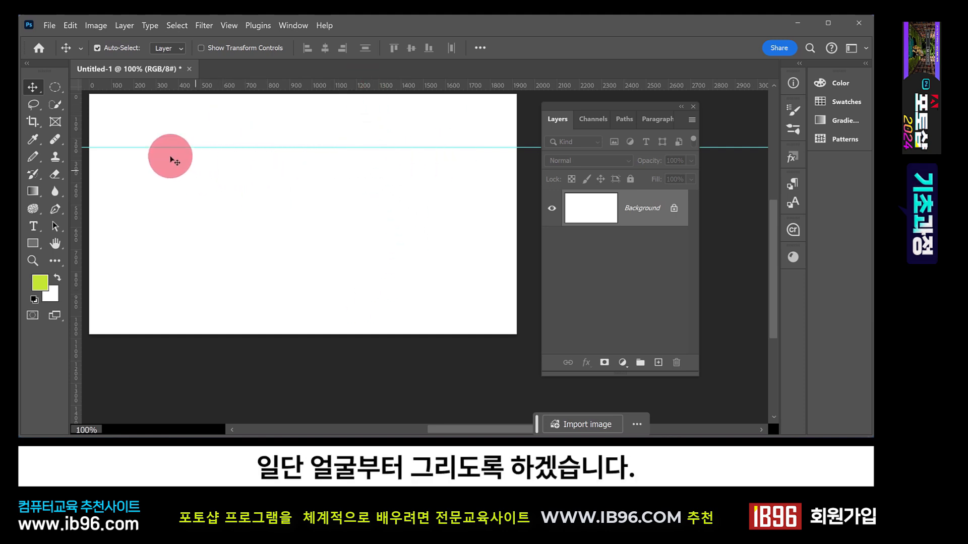
click(57, 86)
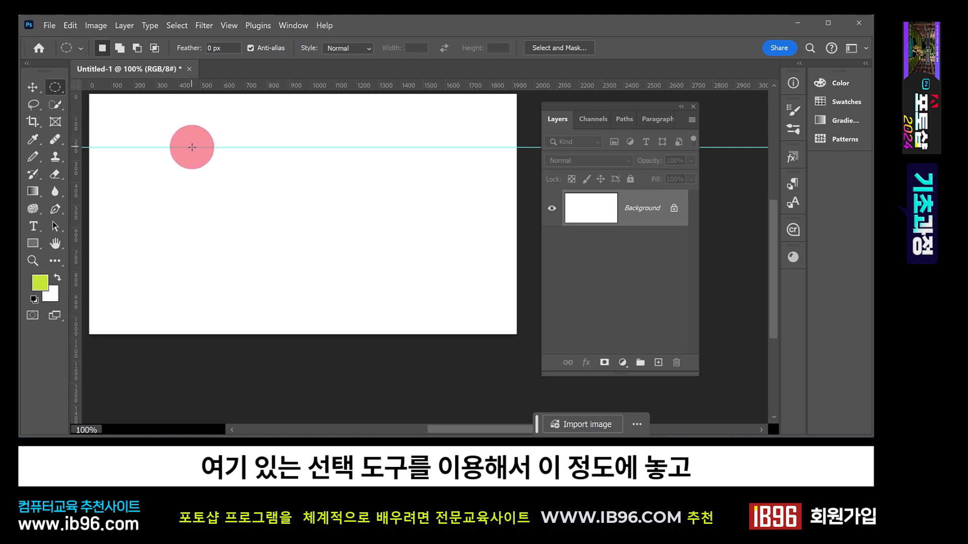
drag(192, 147, 420, 311)
key(shift)
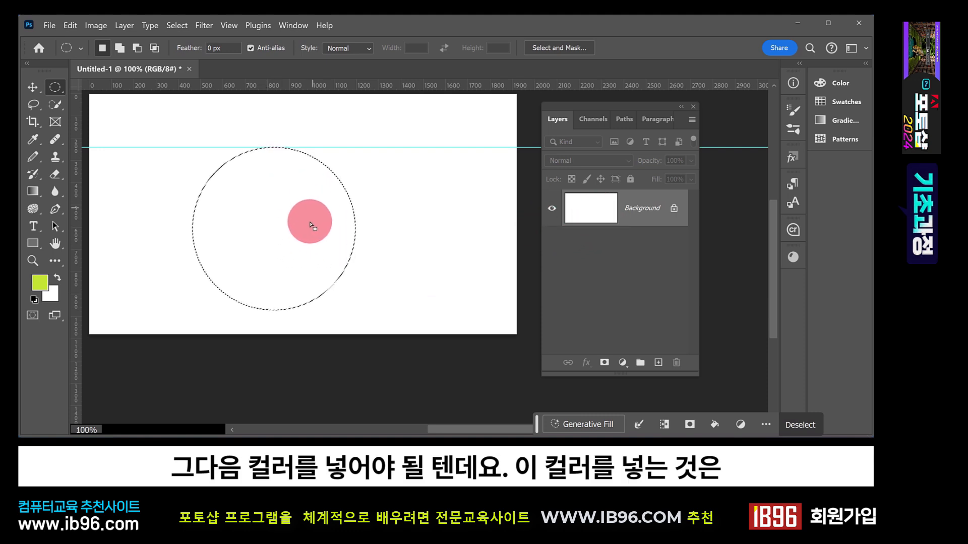
Step: Fill the face circle on a new layer with the orange foreground colour ffa200 and clear the selection
drag(573, 108, 532, 107)
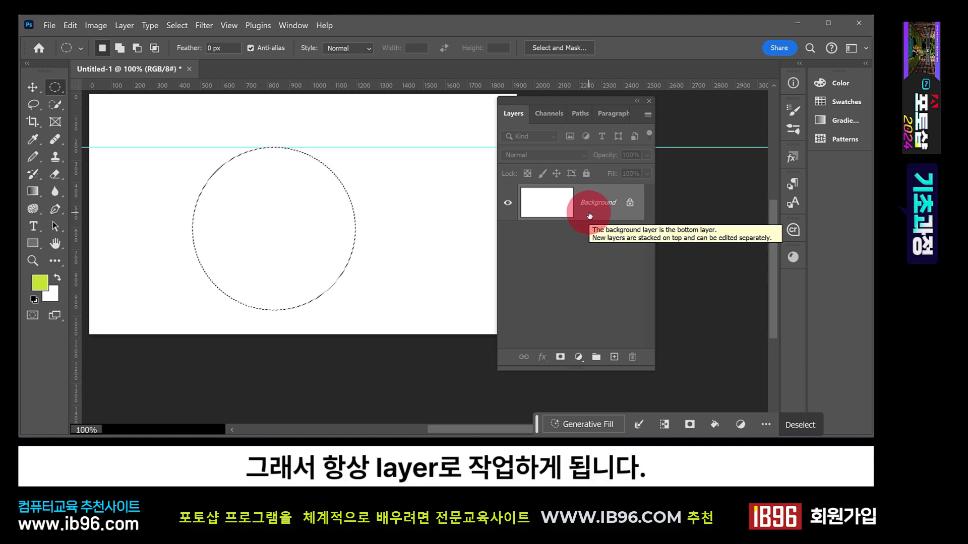
click(614, 358)
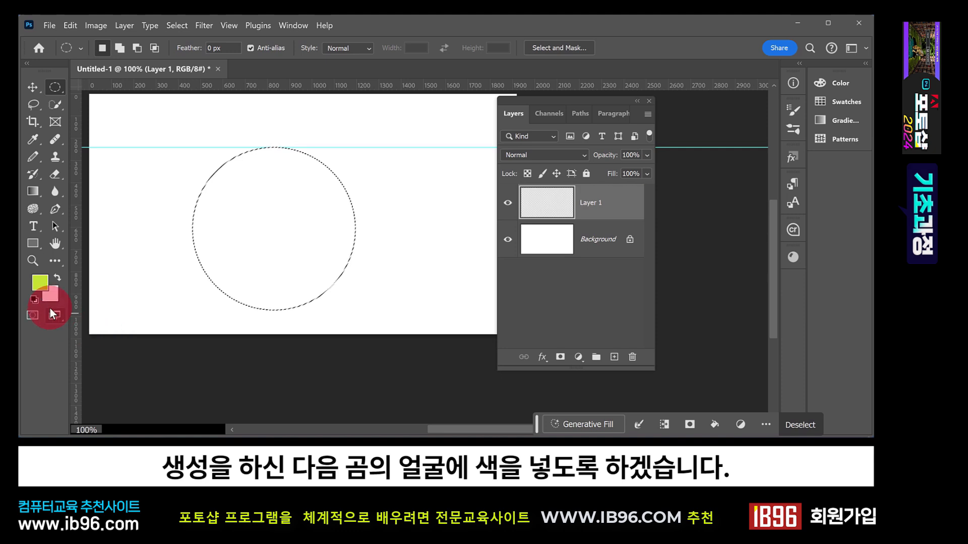
double_click(39, 284)
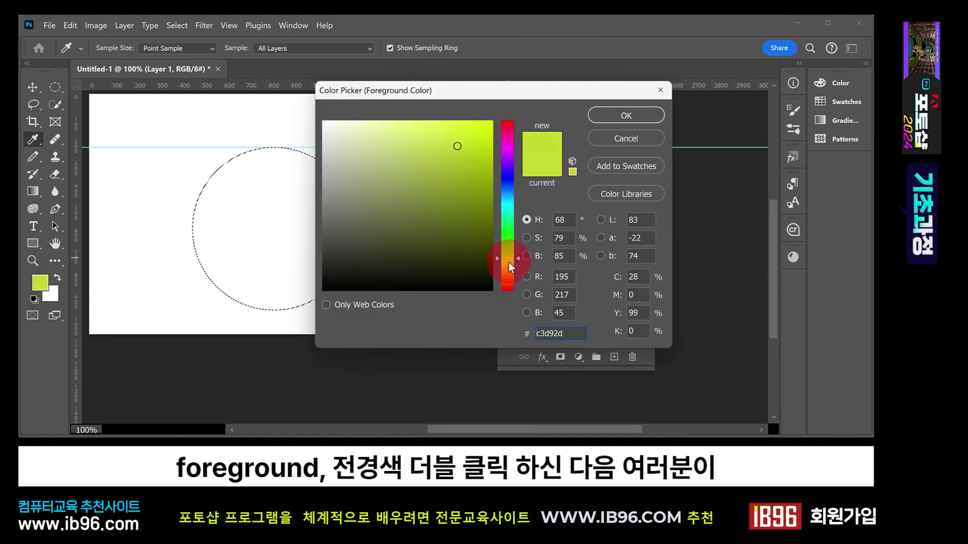
drag(509, 262, 511, 274)
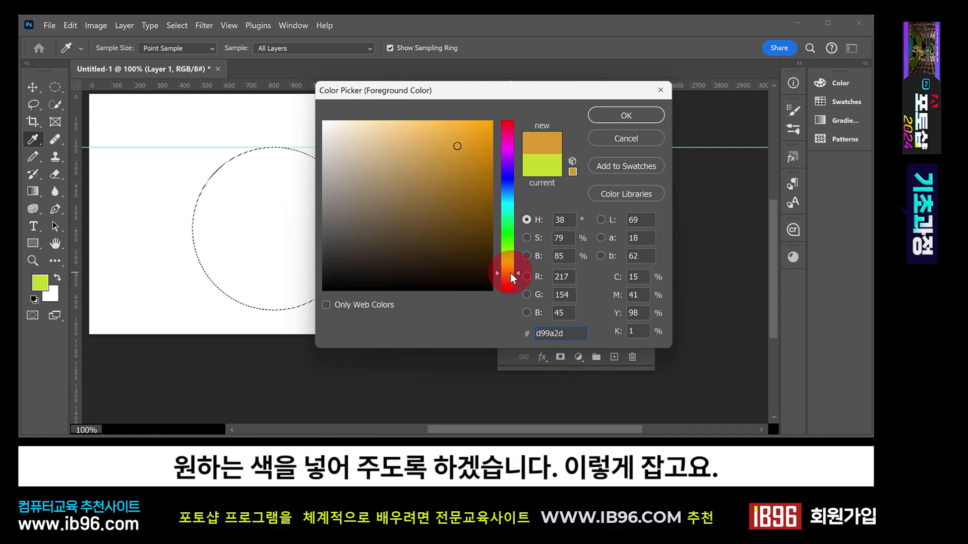
drag(470, 146, 503, 101)
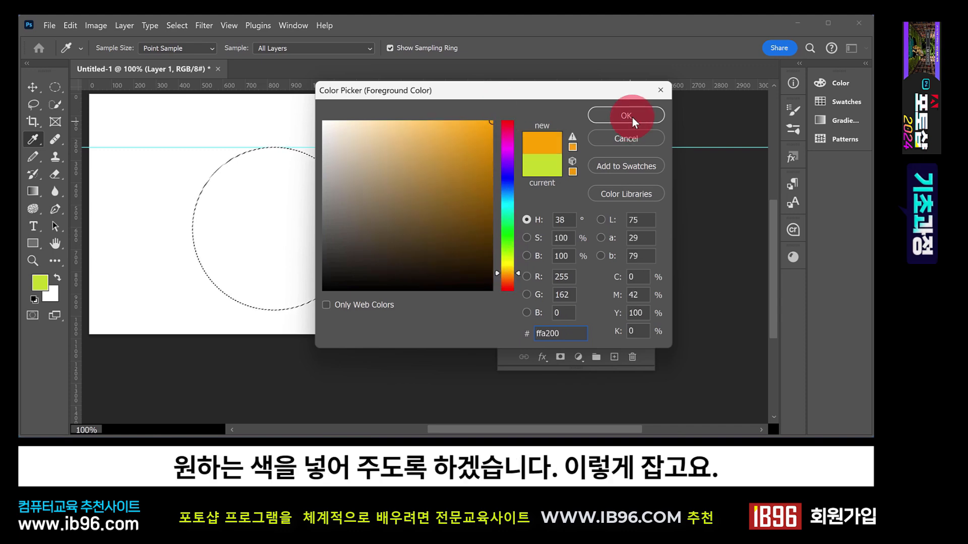
click(632, 115)
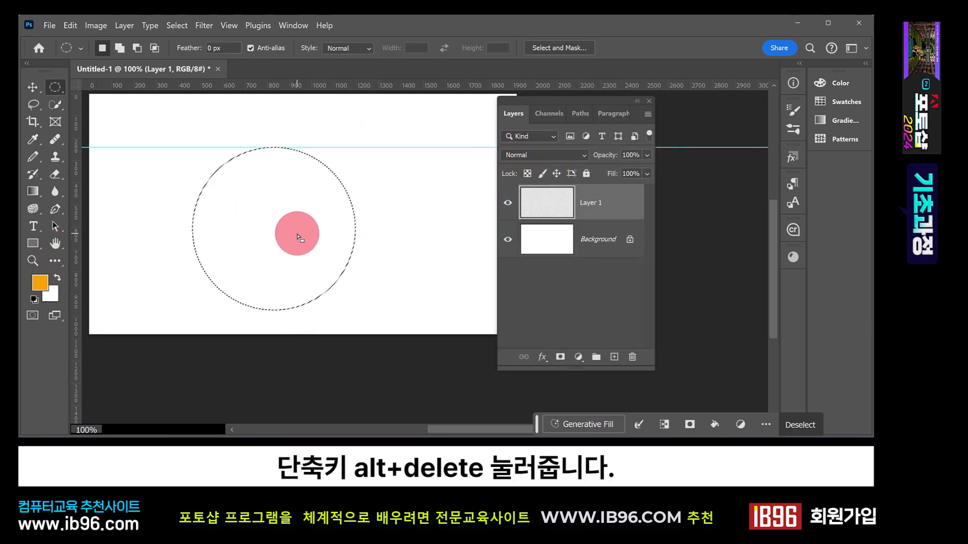
key(alt+Delete)
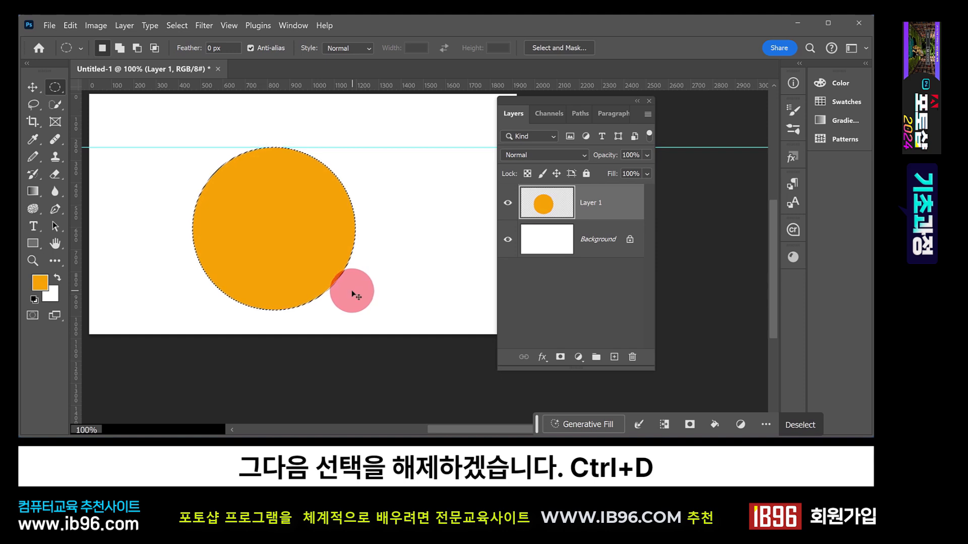
key(ctrl+d)
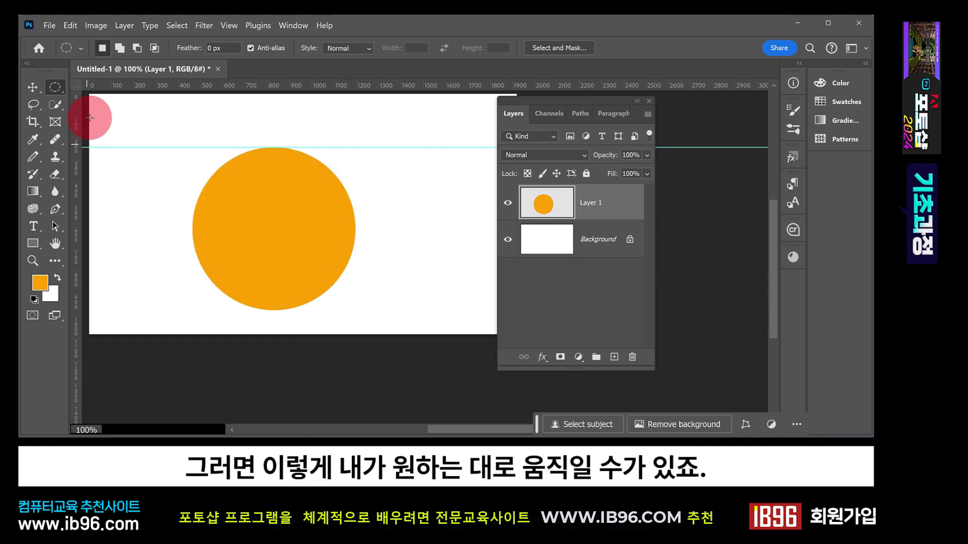
Step: Move the orange face circle right towards the middle of the canvas, with its top edge on the horizontal guide
click(32, 86)
drag(254, 196, 310, 207)
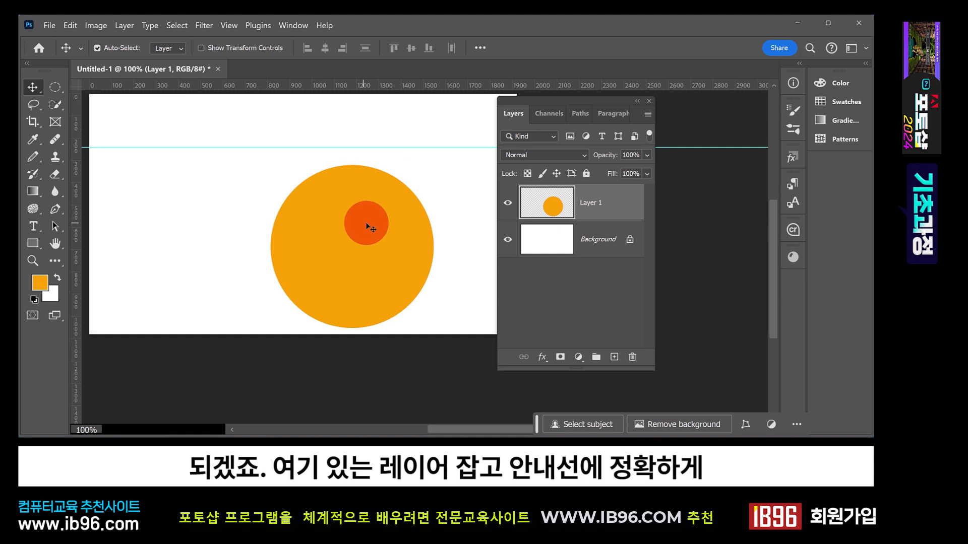
drag(368, 234, 355, 220)
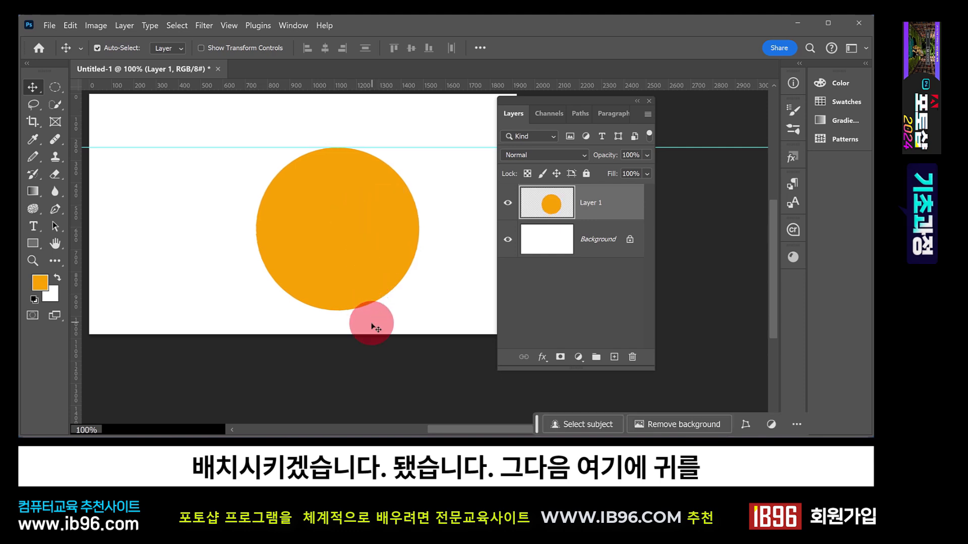
drag(367, 279, 464, 130)
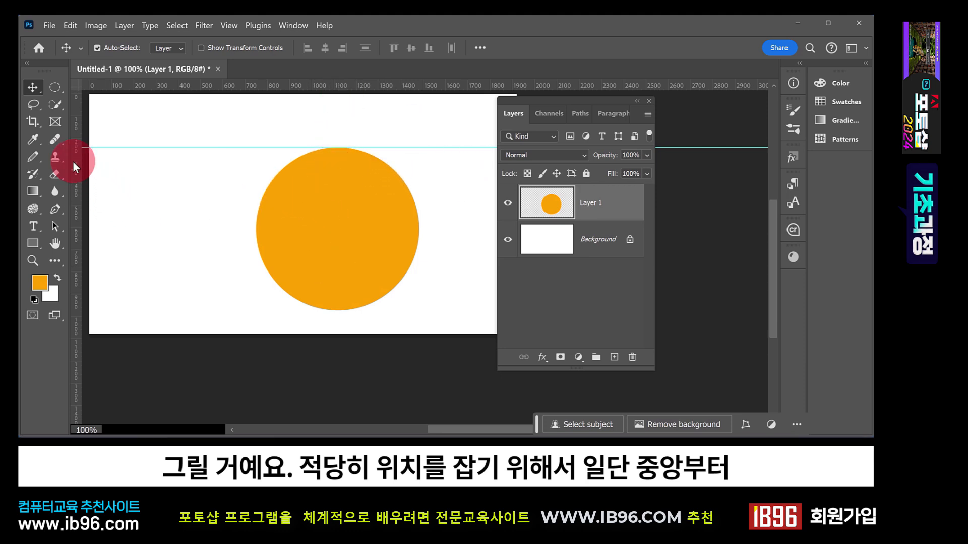
Step: Place vertical guides through the centre of the face circle and partway towards its left edge for the ear
drag(74, 162, 339, 197)
drag(75, 170, 292, 180)
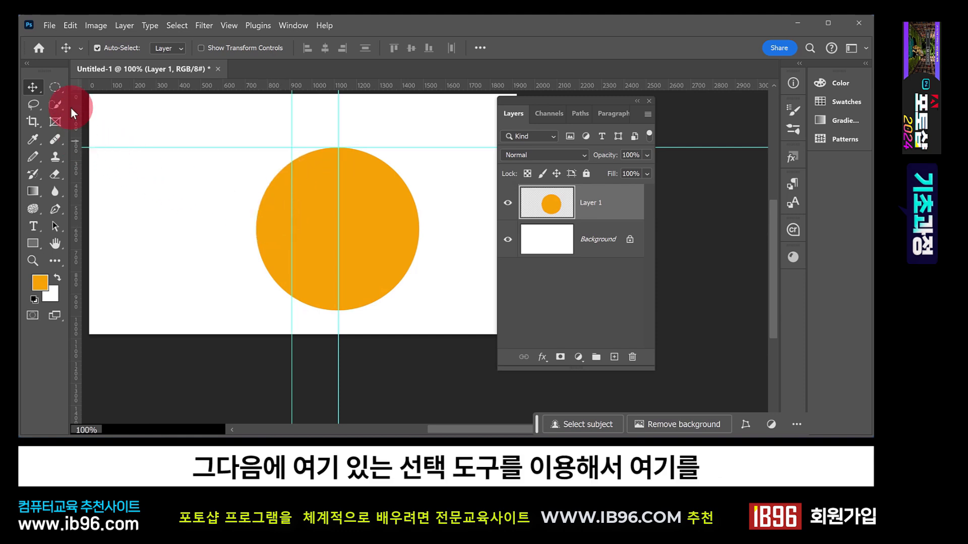
click(54, 87)
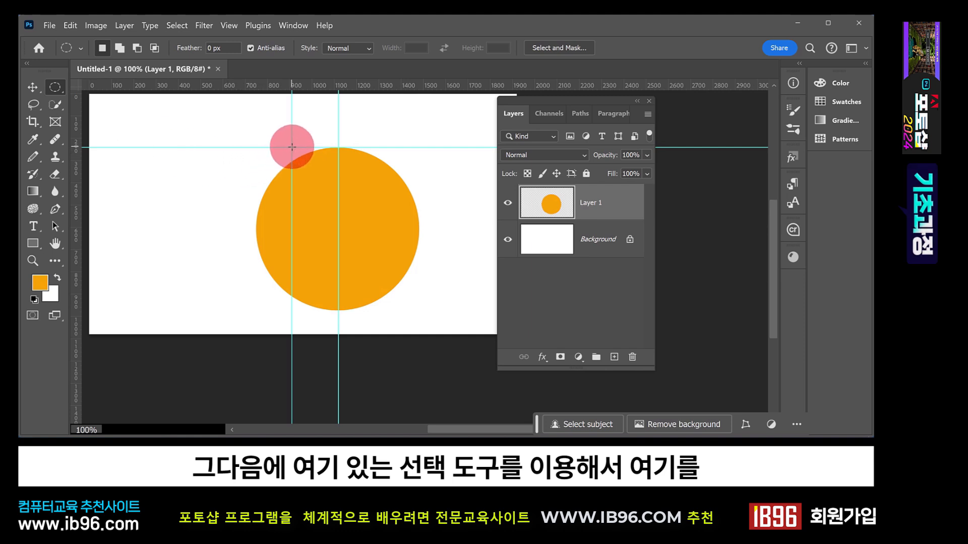
drag(291, 147, 316, 169)
key(alt)
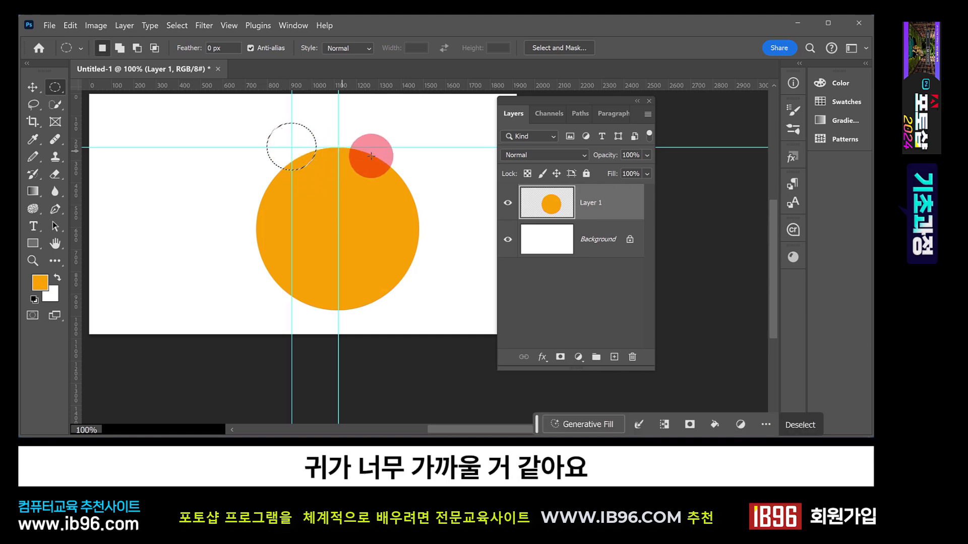
click(237, 135)
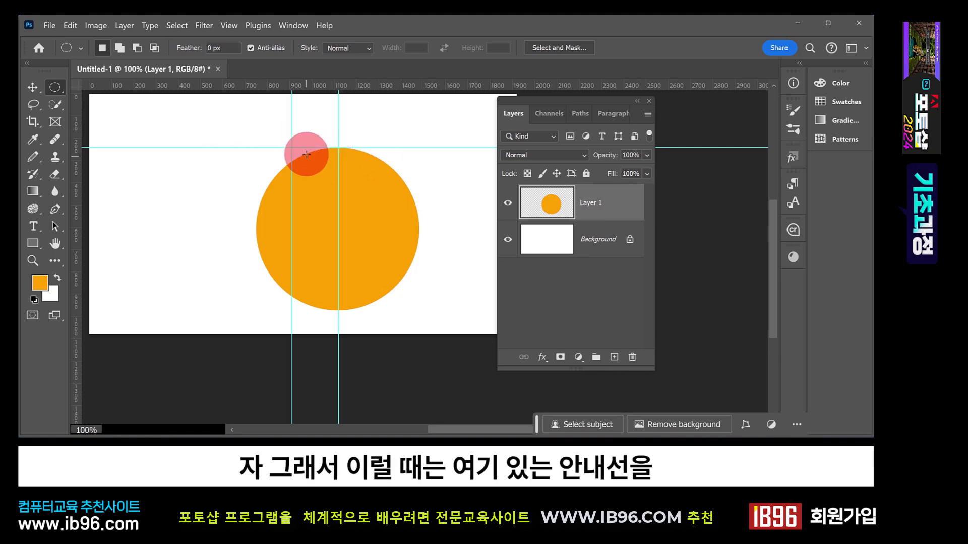
Step: Shift the left ear's vertical guide farther outward from the centre of the face circle
click(33, 87)
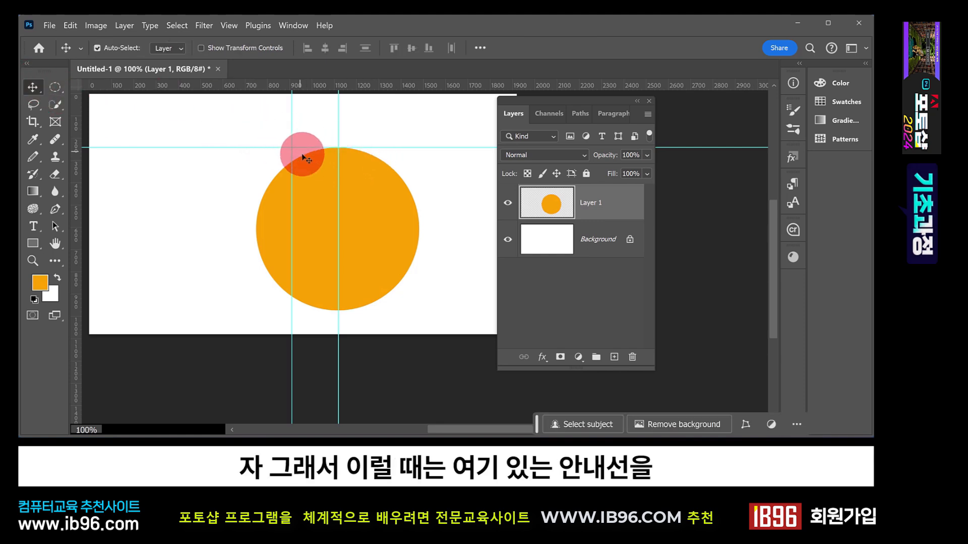
drag(291, 156, 281, 174)
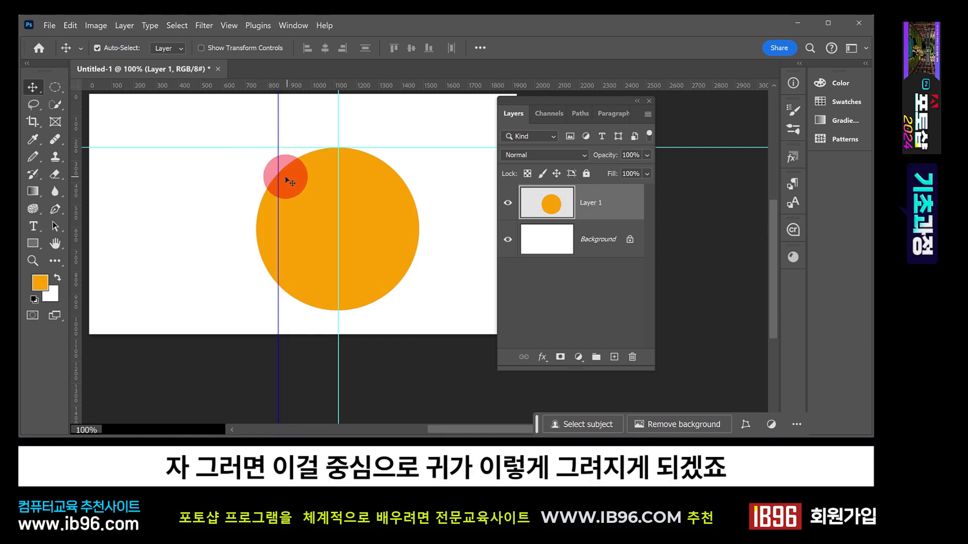
key(m)
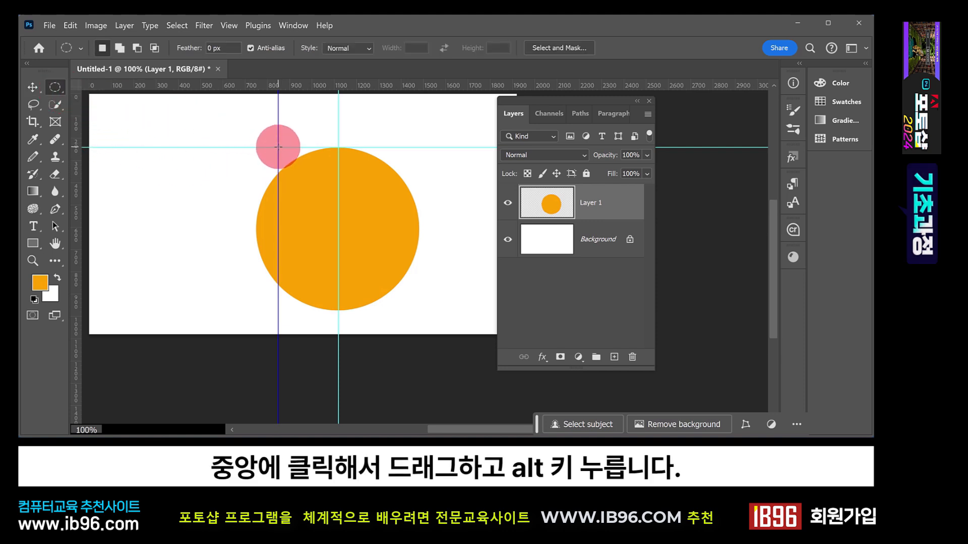
drag(279, 147, 280, 151)
drag(316, 176, 304, 179)
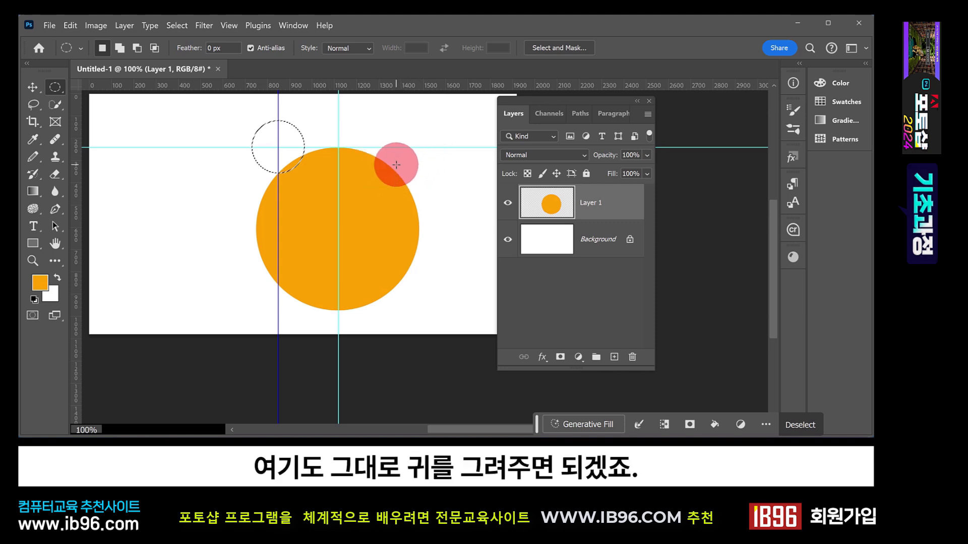
click(393, 161)
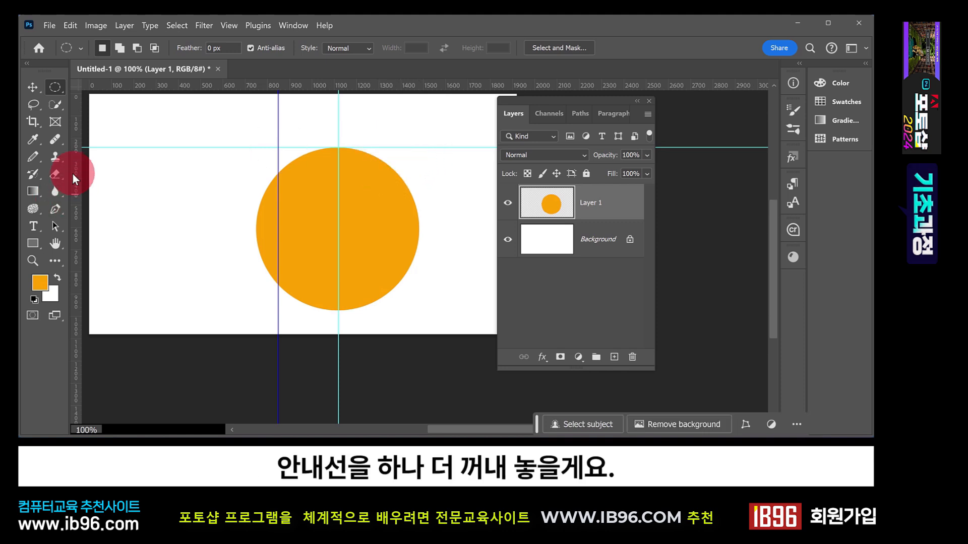
Step: Add a vertical guide for the right ear and select matching circles centred on both ear guide intersections
drag(71, 174, 396, 216)
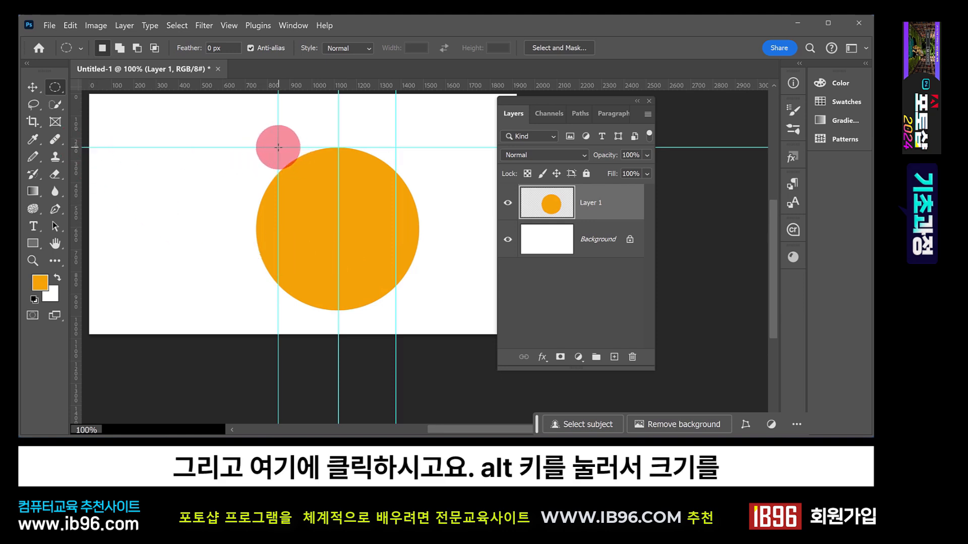
drag(278, 147, 303, 174)
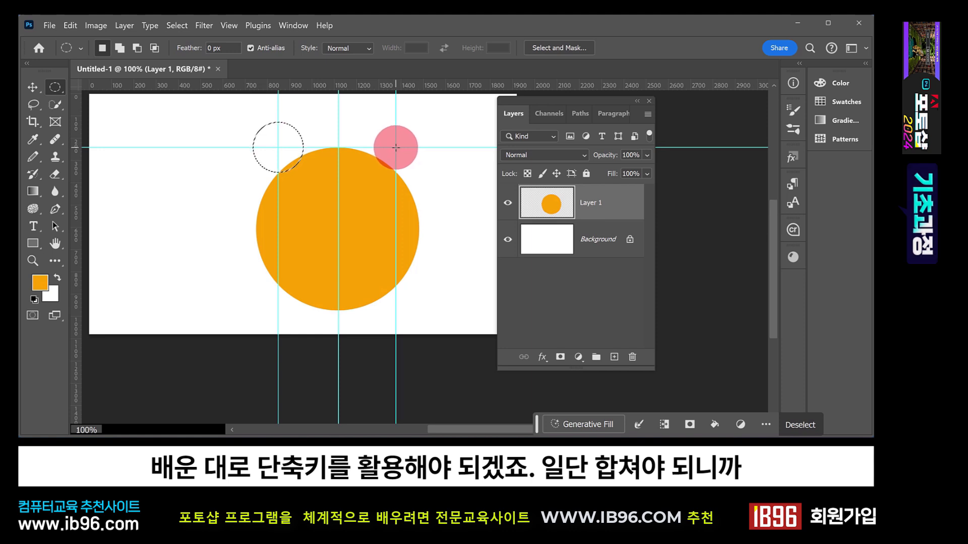
key(shift)
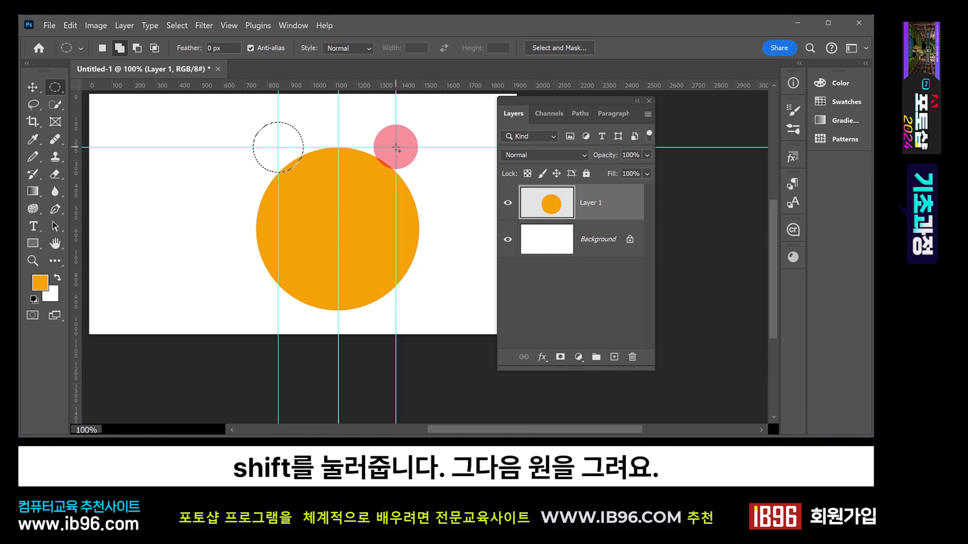
drag(396, 147, 434, 184)
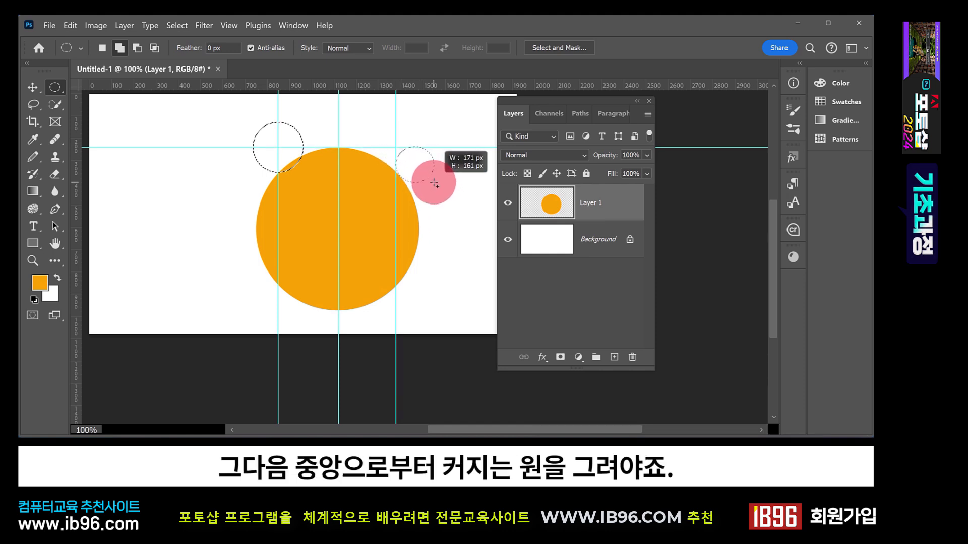
mouse_move(434, 184)
mouse_down()
mouse_move(409, 173)
mouse_move(423, 174)
mouse_up()
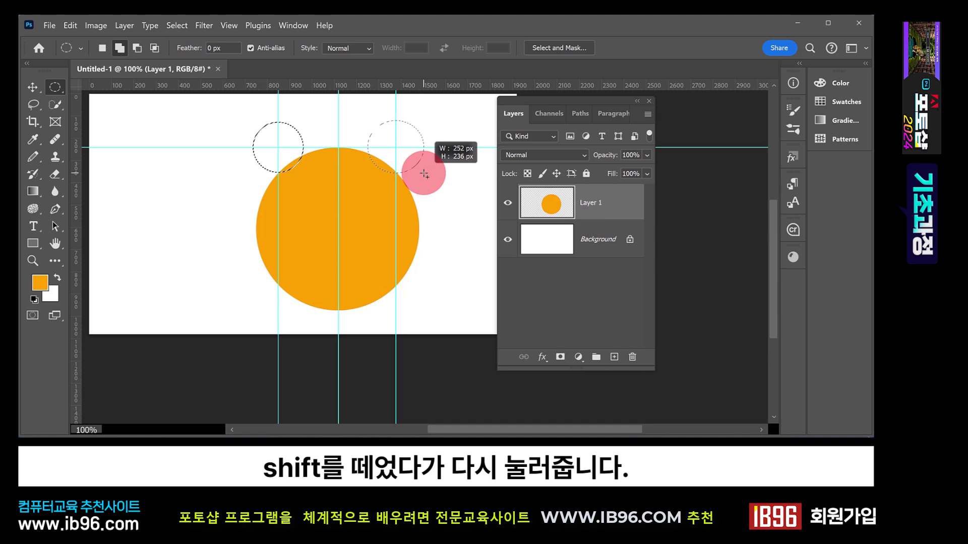
key(shift)
drag(424, 174, 421, 174)
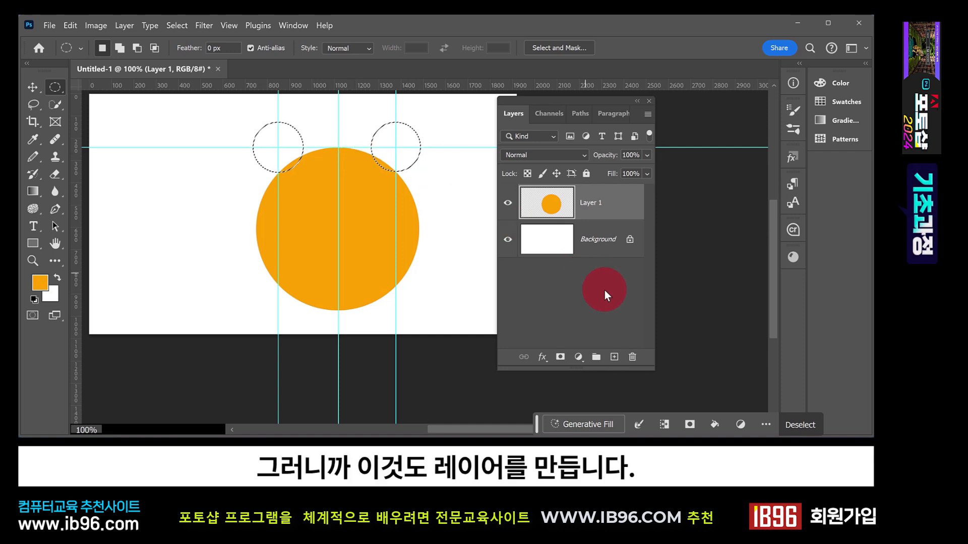
Step: Fill both ear circles with the orange foreground colour on a new layer and clear the selection
click(615, 358)
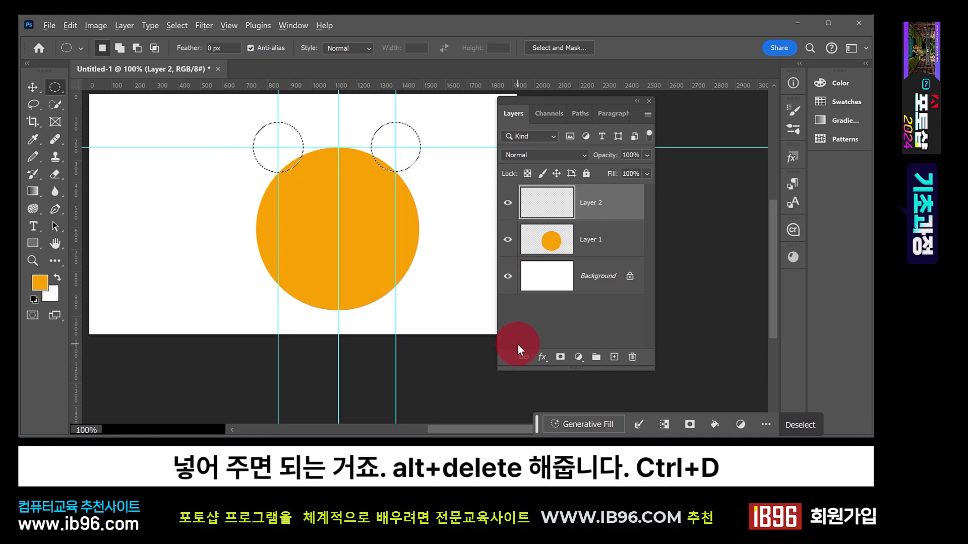
key(alt+Delete)
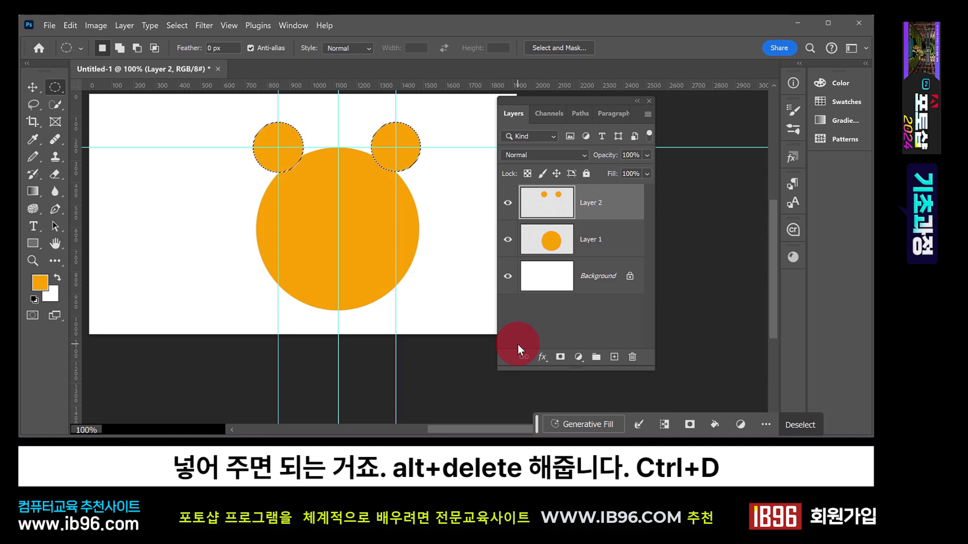
key(ctrl+d)
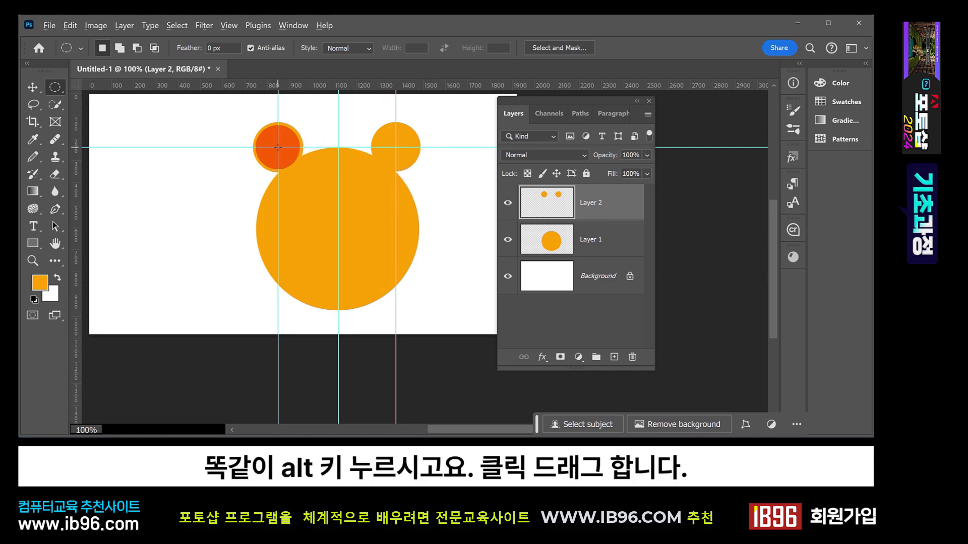
Step: Select a smaller concentric circle inside each ear, about 104 px across, combining both into one selection
drag(278, 147, 289, 161)
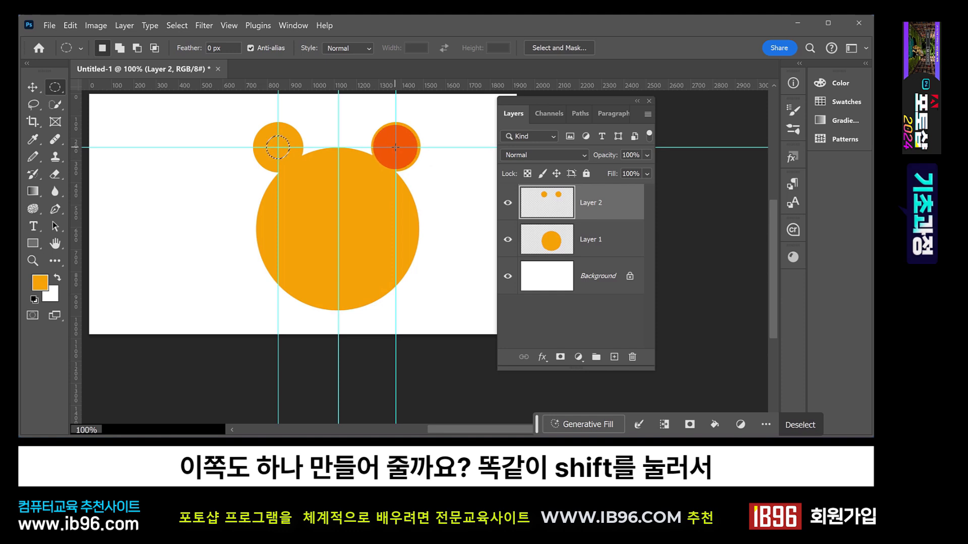
key(shift)
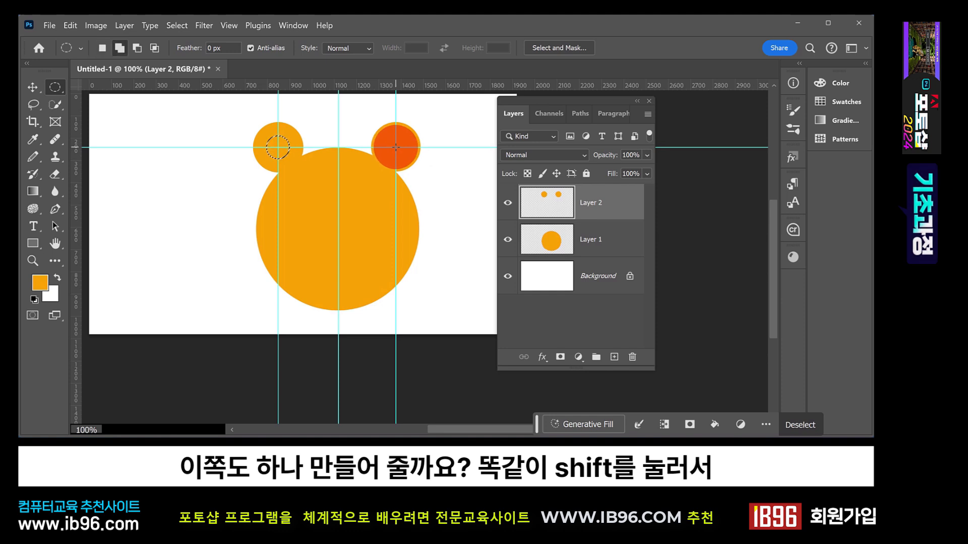
drag(396, 147, 409, 162)
key(alt)
key(shift)
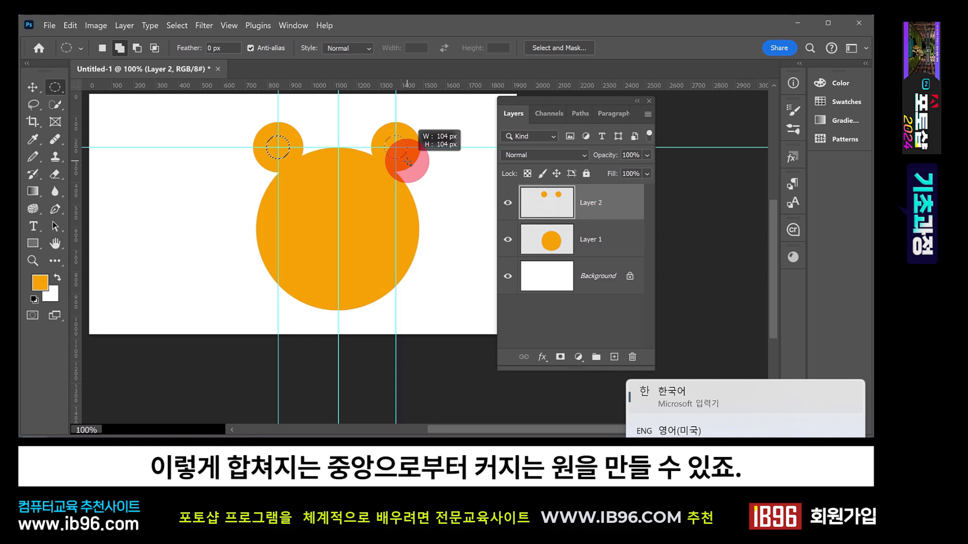
drag(409, 163, 408, 163)
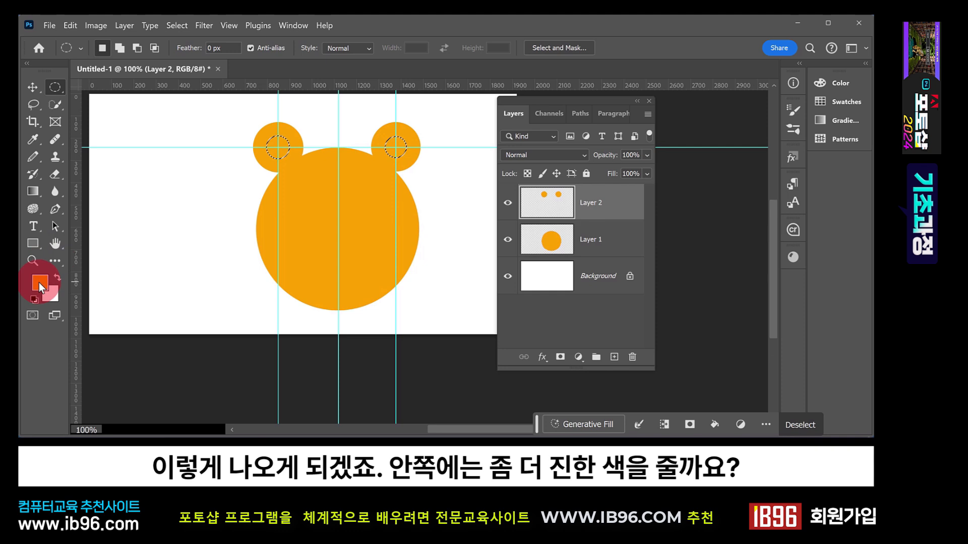
Step: Set the foreground colour to the darker brown a56900, fill the inner ear circles with it and clear the selection
click(38, 282)
key(Escape)
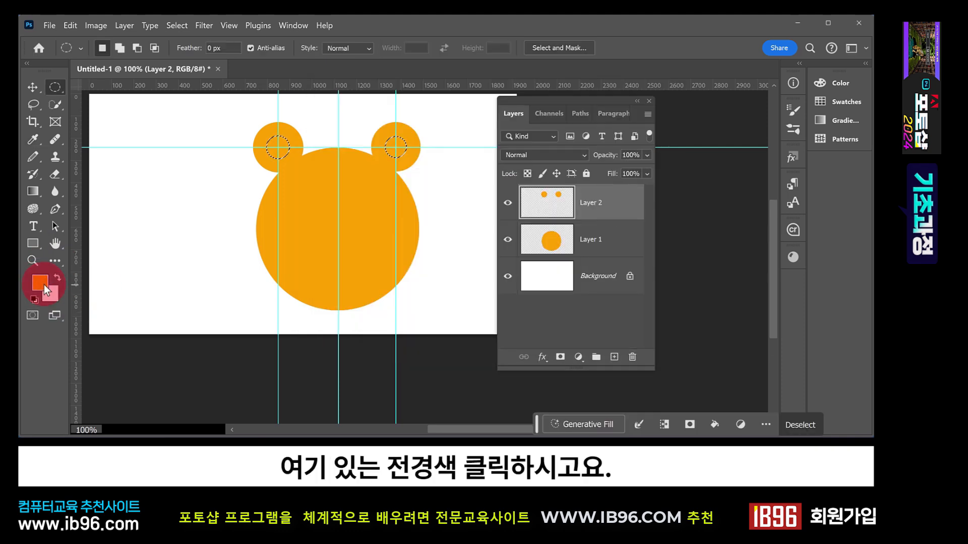
click(43, 284)
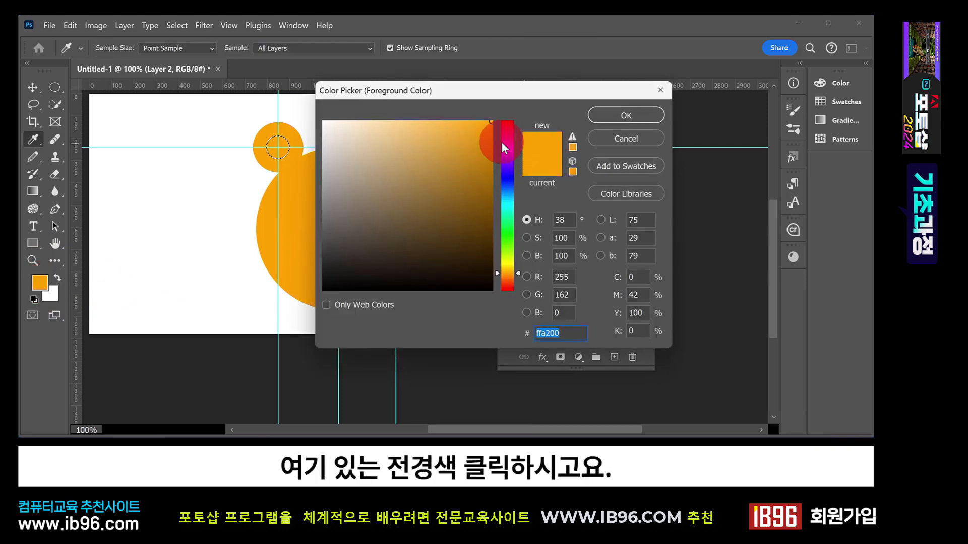
drag(485, 141, 494, 185)
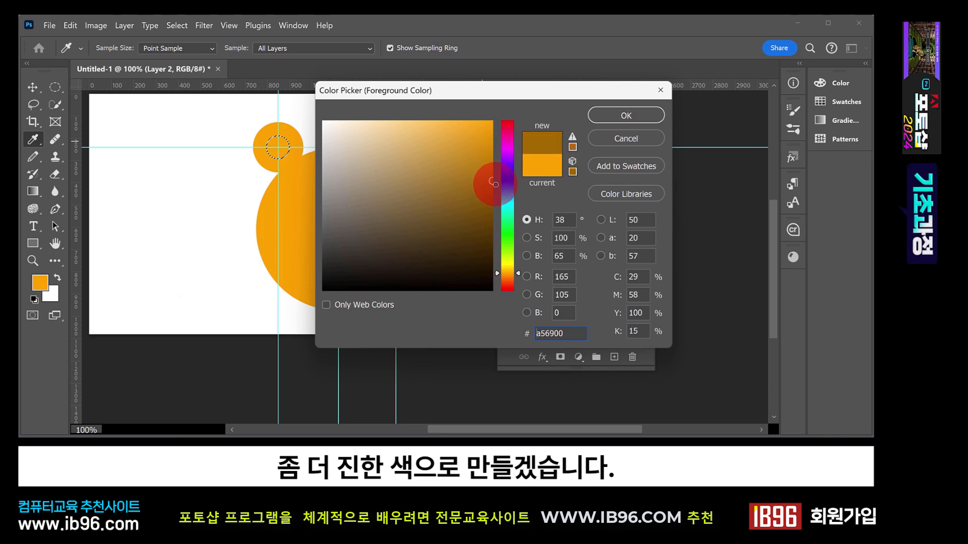
click(595, 116)
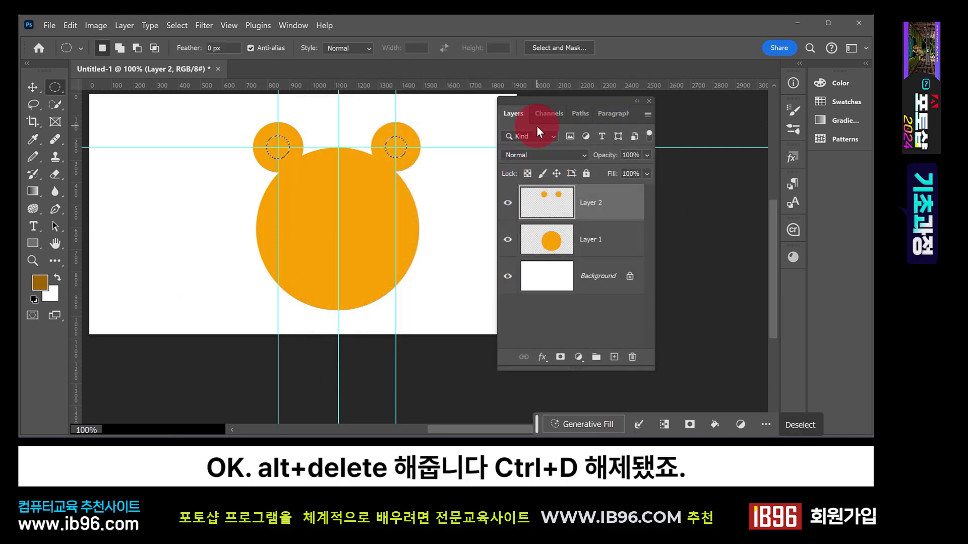
key(alt+Delete)
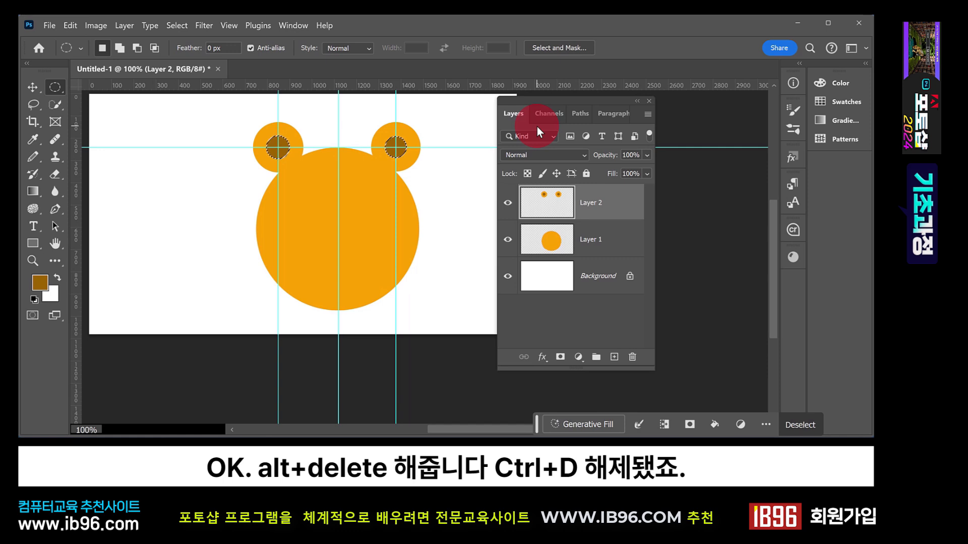
key(ctrl+d)
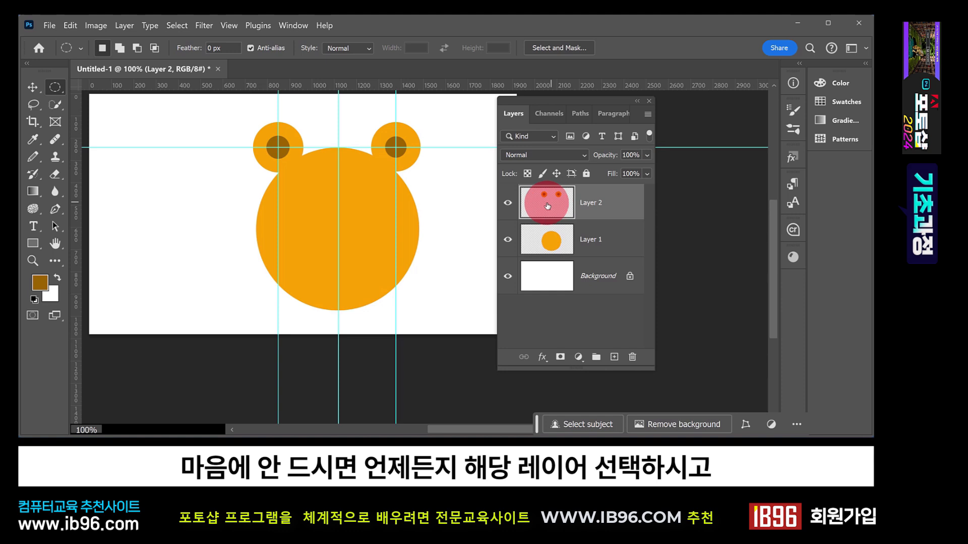
Step: Place a horizontal guide at eye height and vertical guides midway between the face centre and each ear guide
click(30, 88)
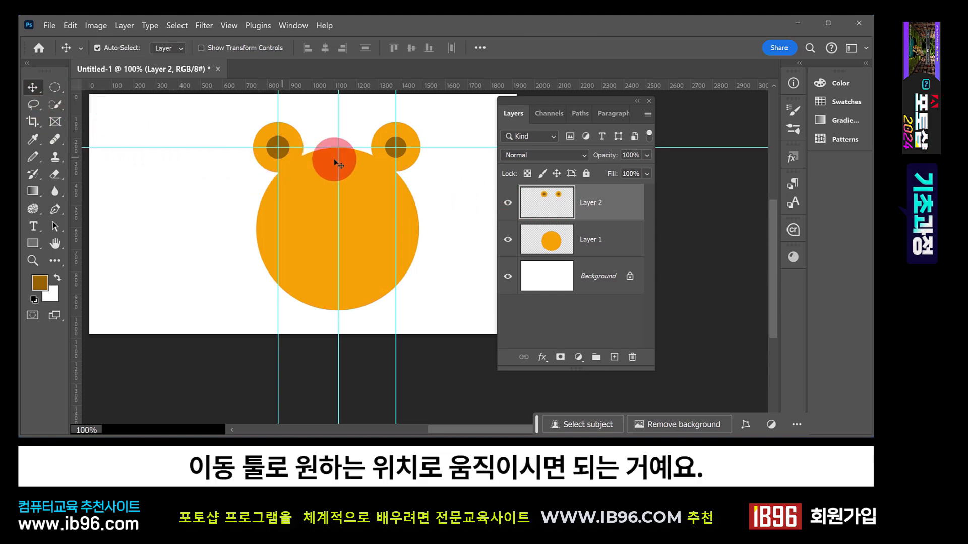
drag(410, 136, 411, 135)
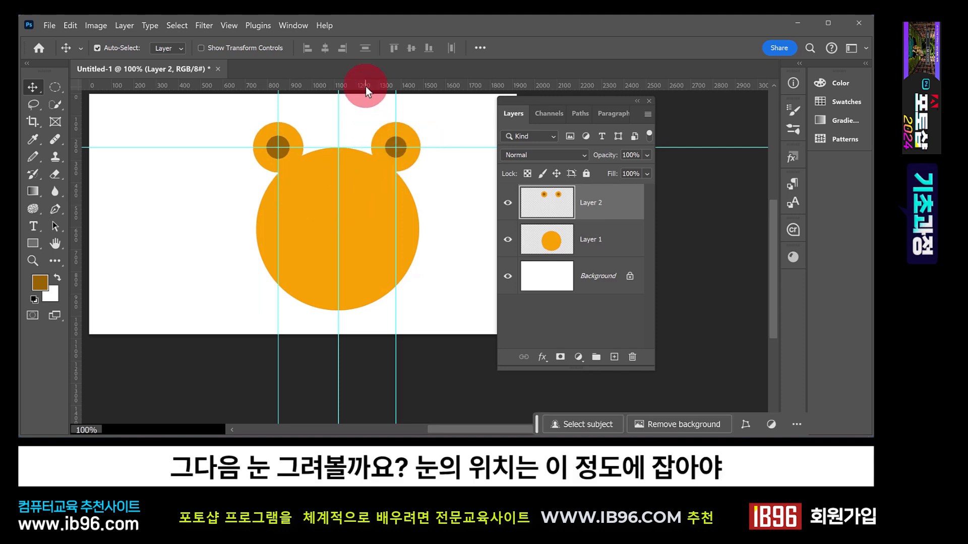
drag(365, 87, 362, 212)
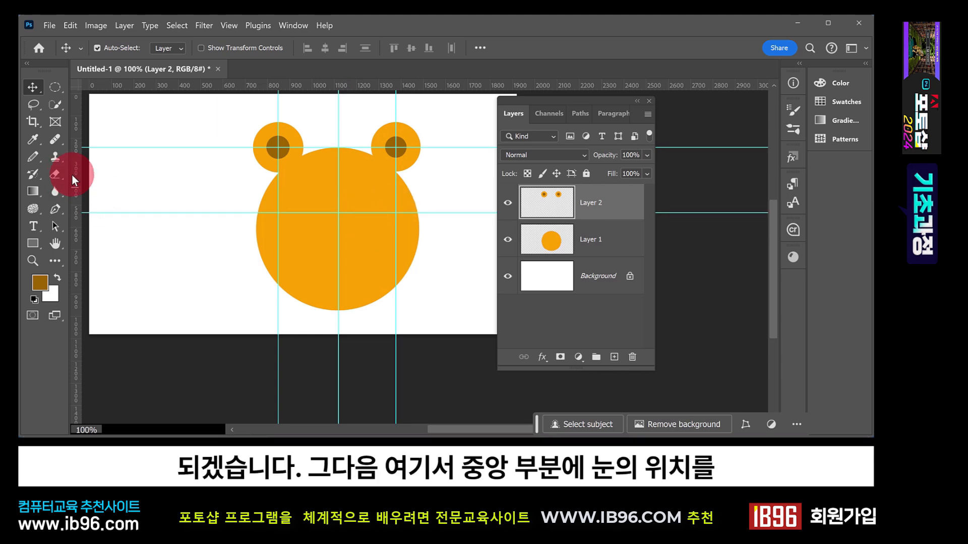
drag(72, 174, 306, 212)
Step: Draw the left eye as a white-filled circle centred on its guide intersection on a new layer and clear the selection
click(54, 88)
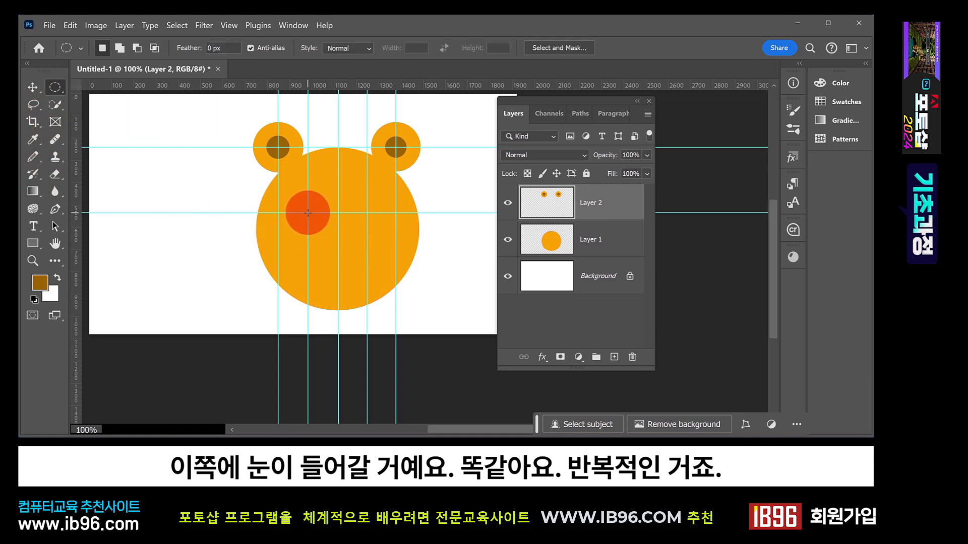
drag(307, 213, 325, 235)
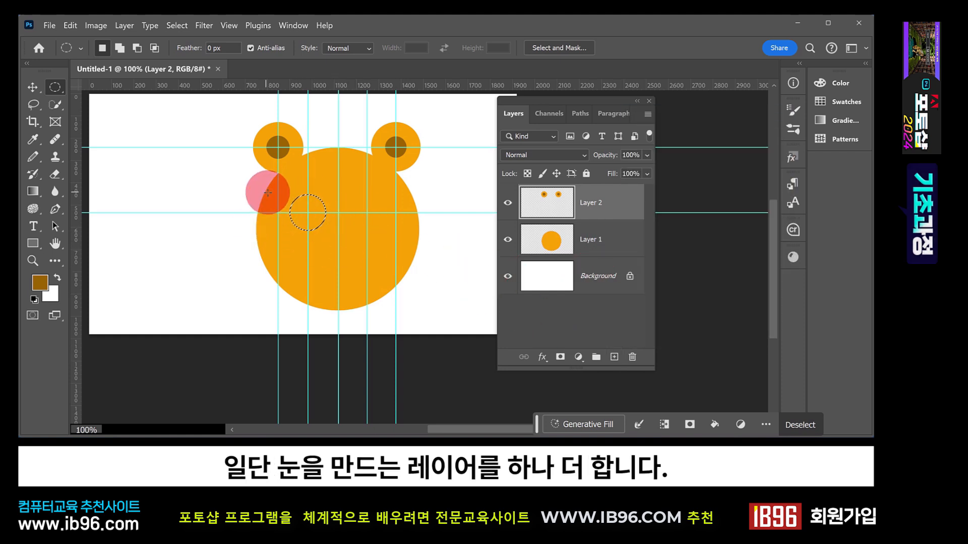
click(614, 358)
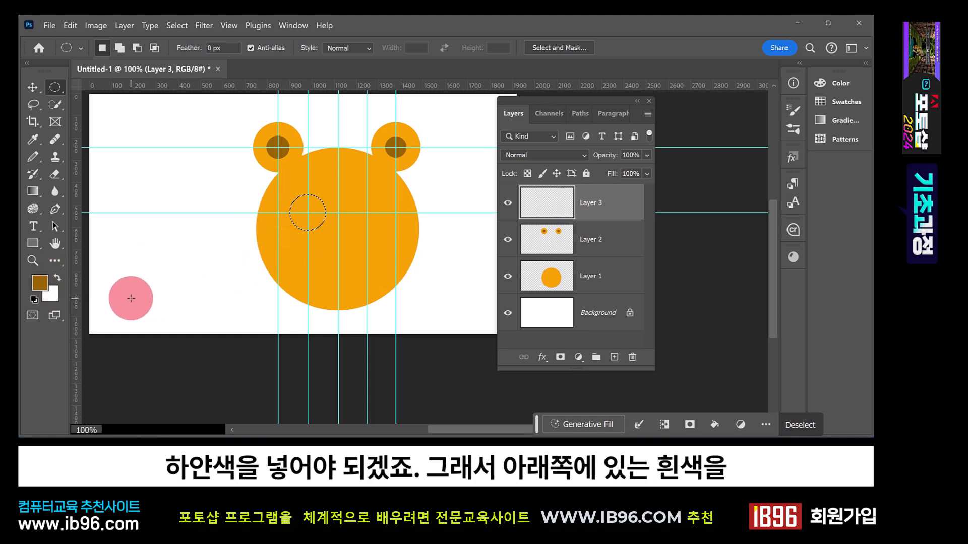
click(39, 282)
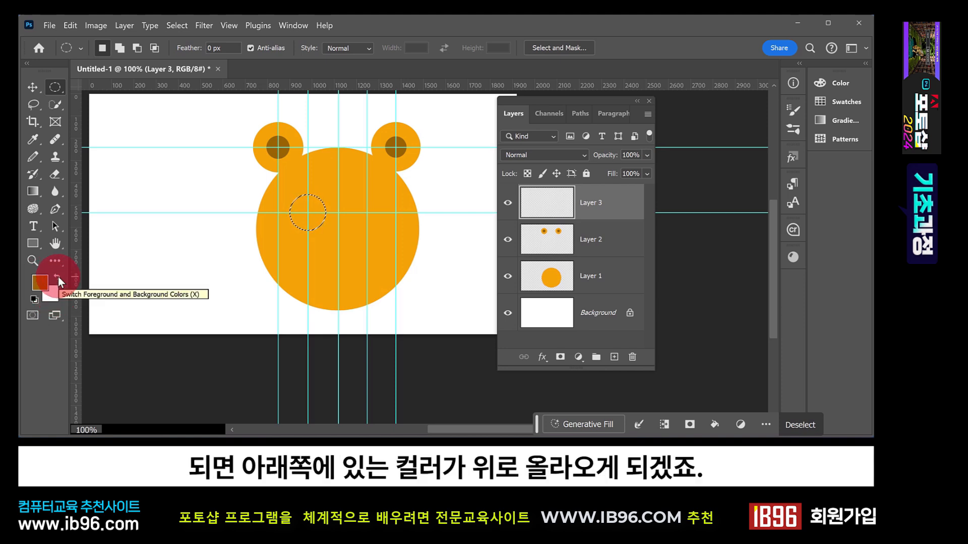
click(59, 277)
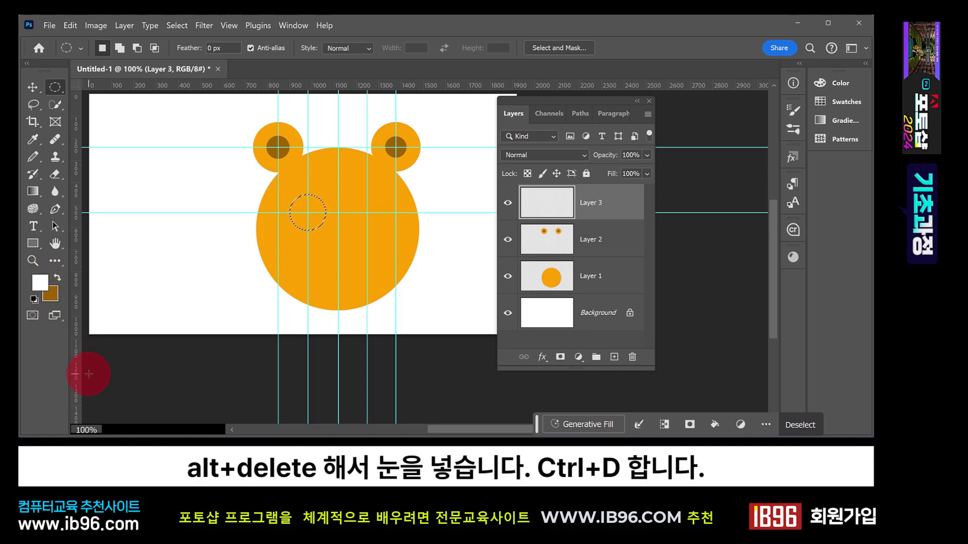
key(alt+Delete)
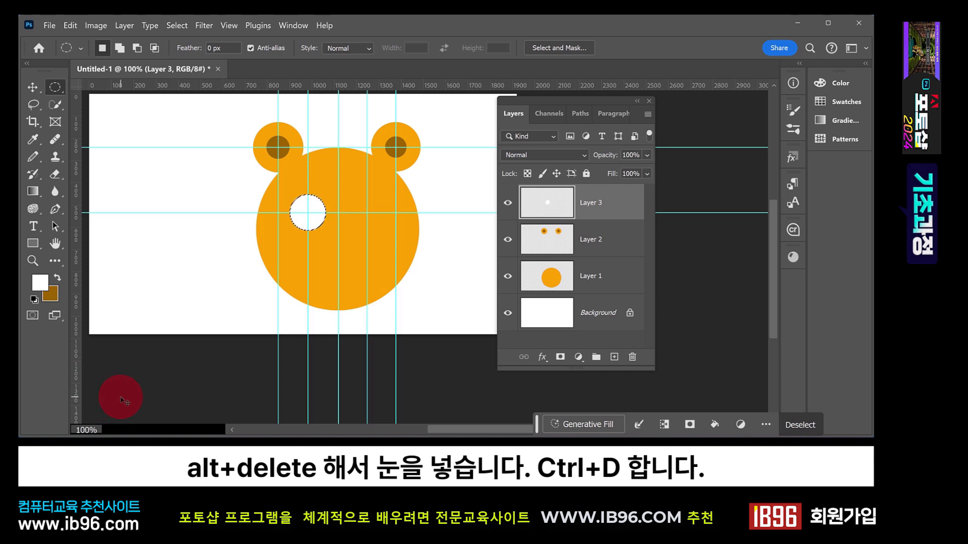
key(ctrl+d)
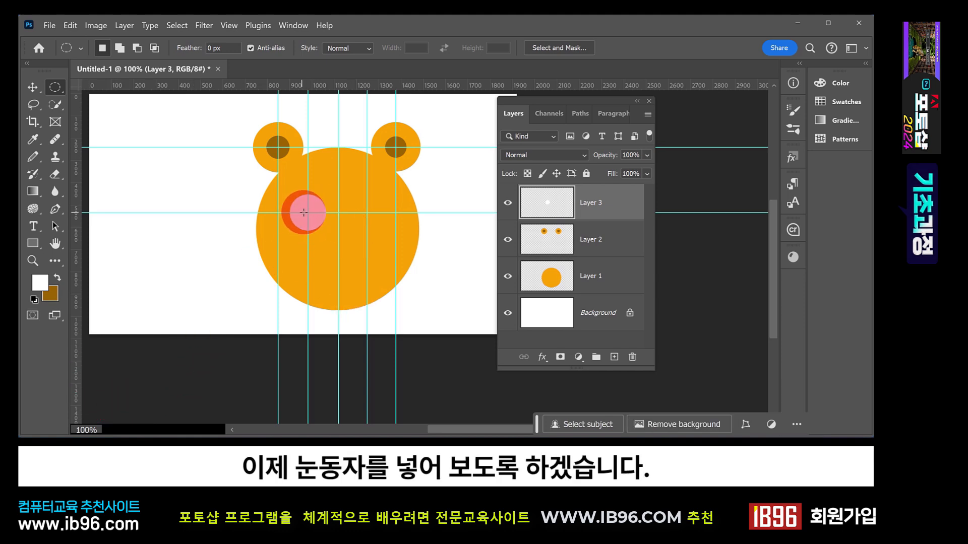
Step: Add a smaller black pupil centred in the left eye using the default foreground colour and clear the selection
drag(304, 212, 307, 212)
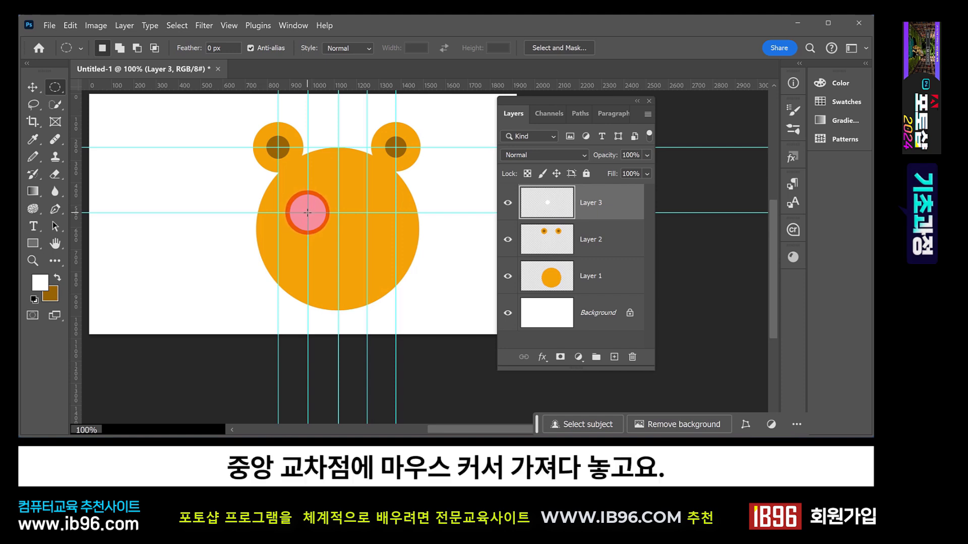
mouse_move(307, 213)
mouse_down()
mouse_move(321, 227)
mouse_move(315, 223)
mouse_up()
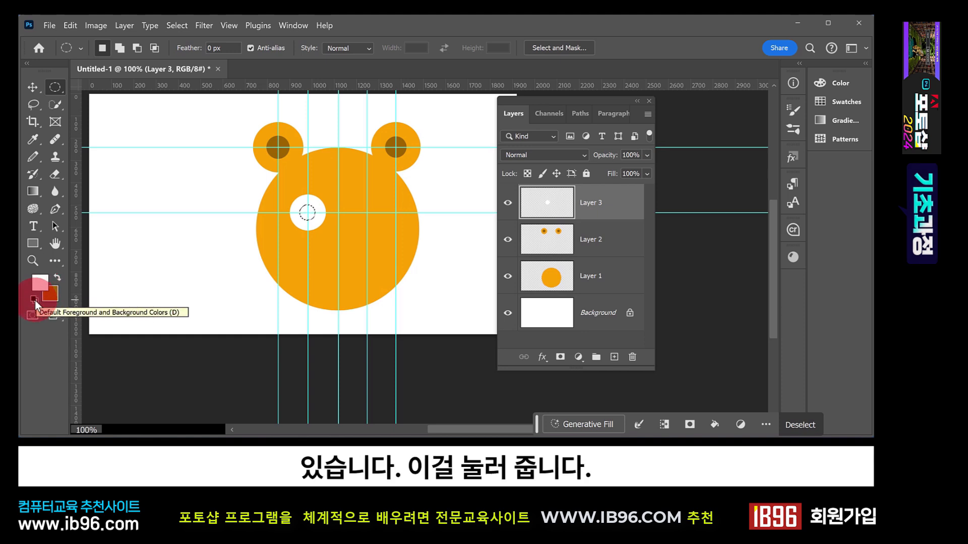
click(35, 300)
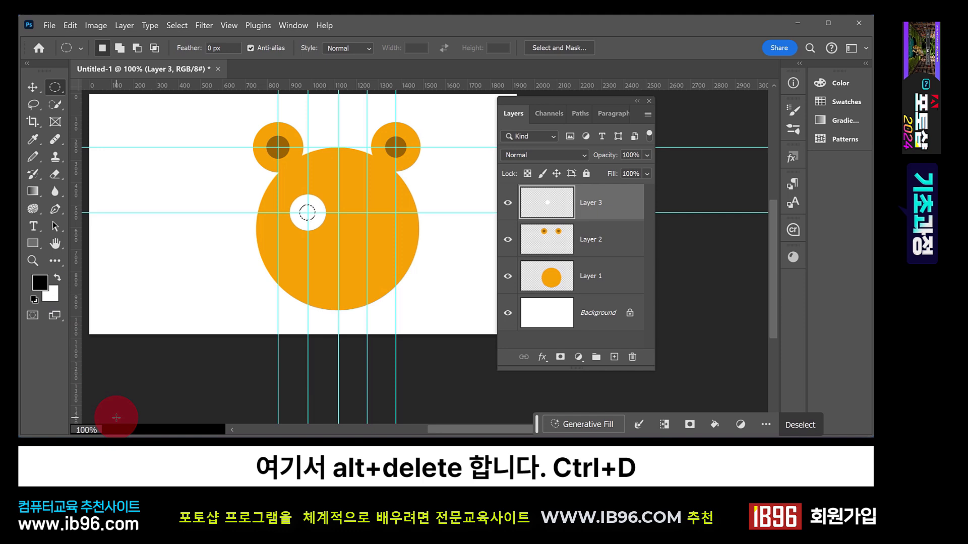
key(alt)
key(ctrl+d)
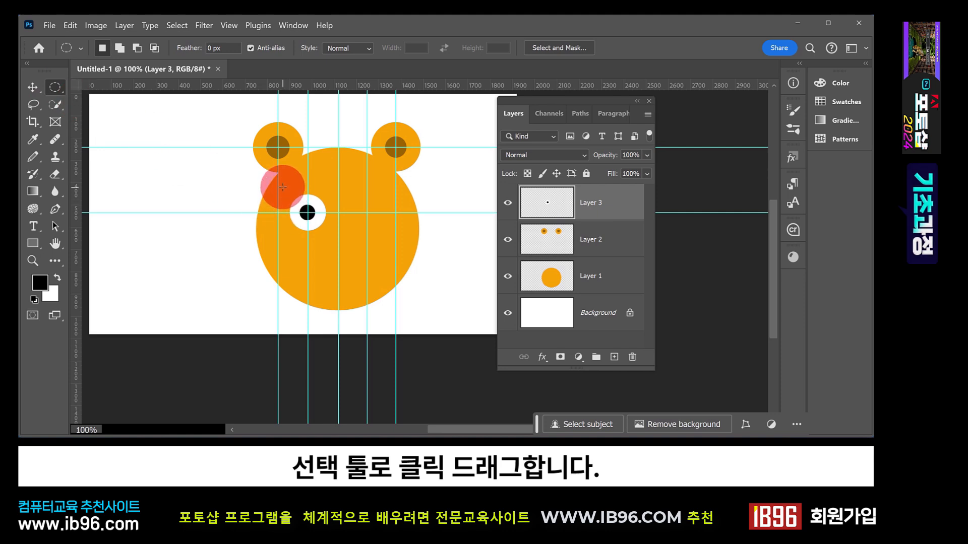
Step: Copy the left eye within its layer to the other eye's guide intersection using a rectangular selection, and clear the selection
right_click(58, 86)
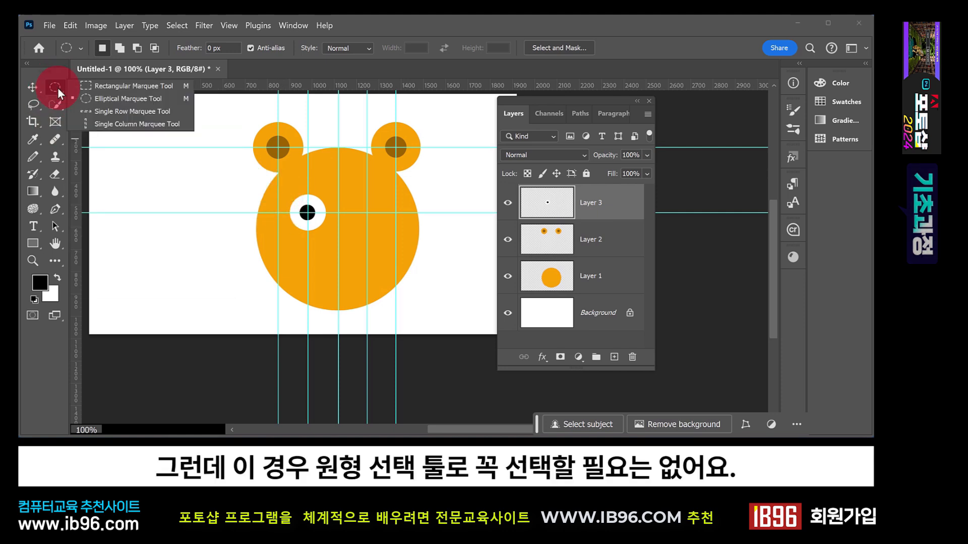
click(105, 86)
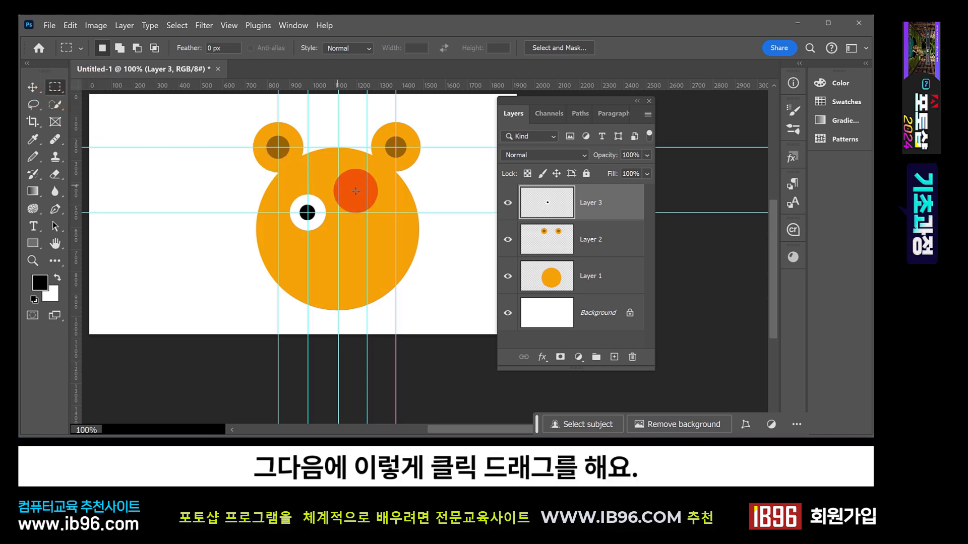
drag(281, 184, 333, 236)
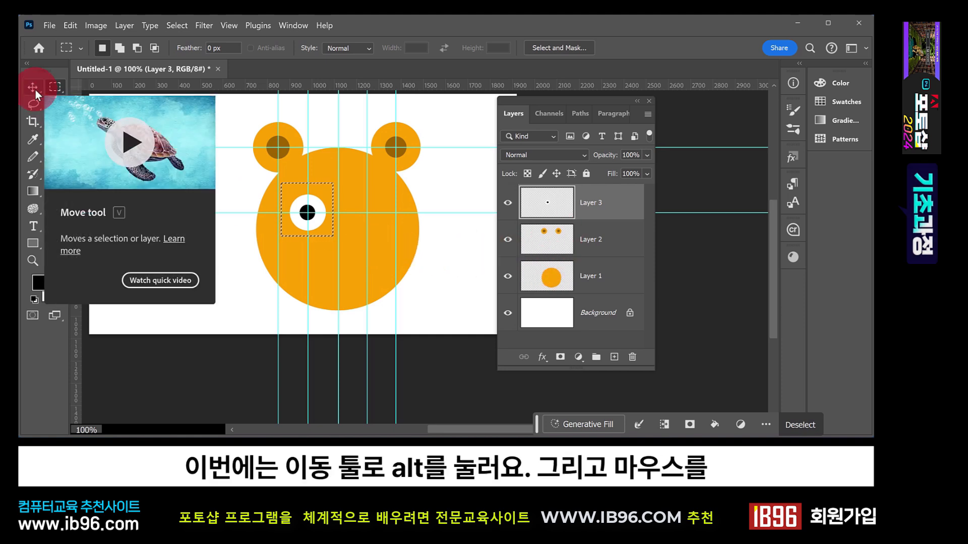
click(32, 88)
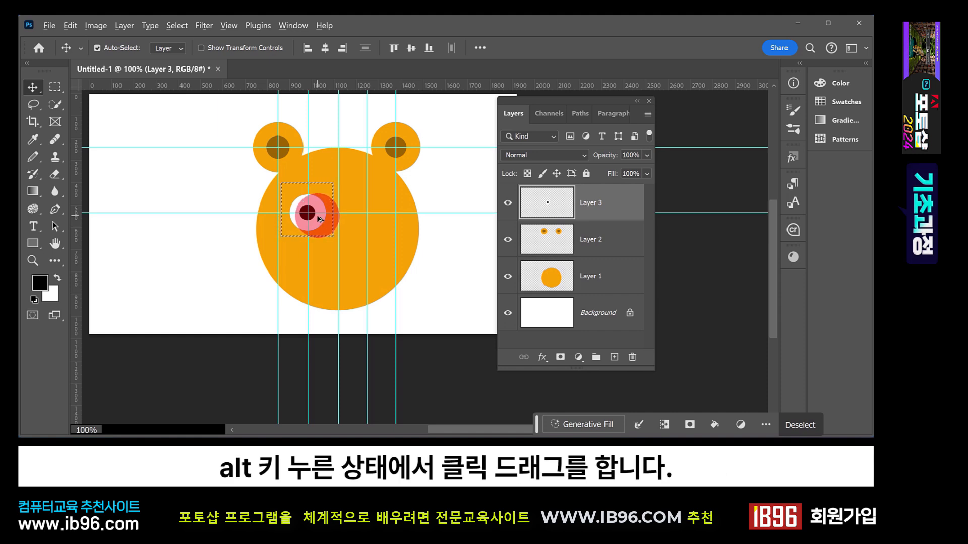
drag(318, 220, 379, 219)
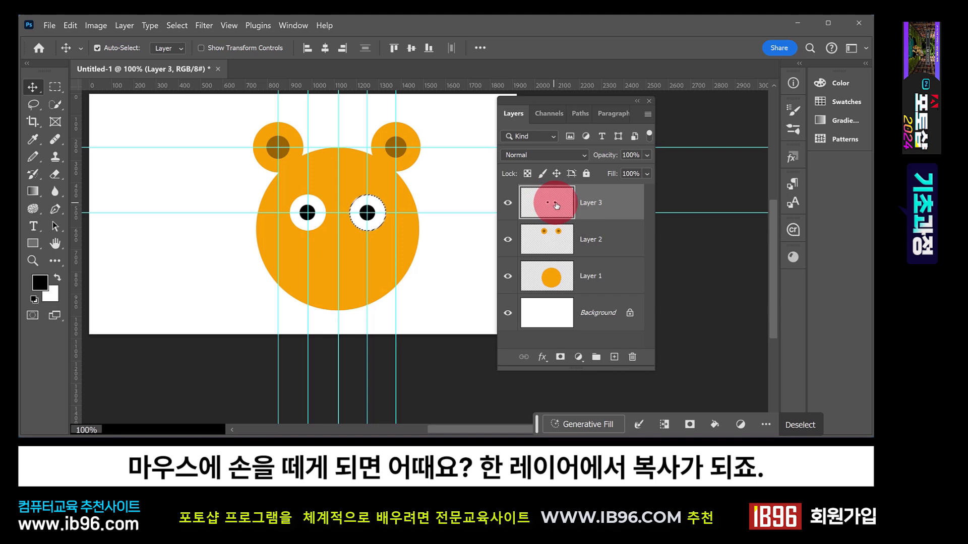
key(ctrl+d)
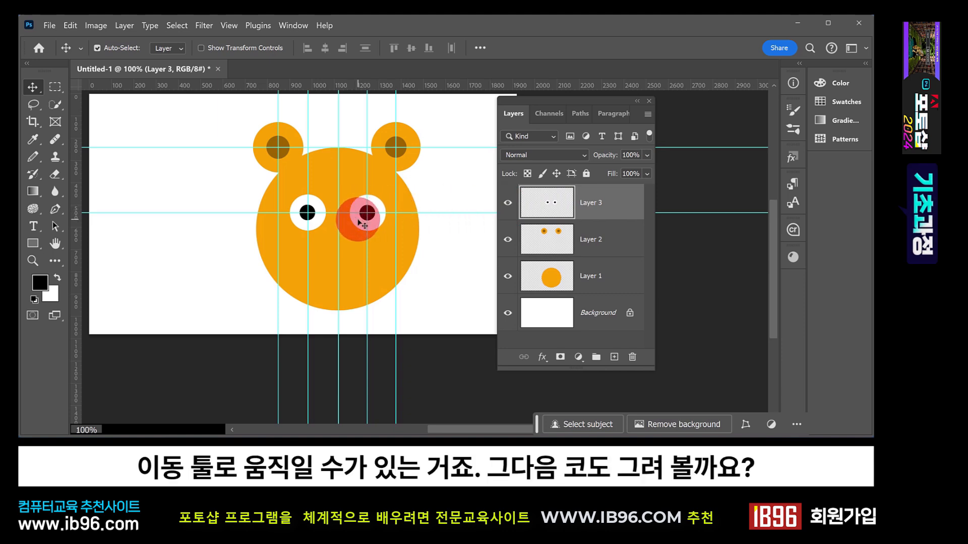
drag(362, 223, 336, 198)
key(ctrl+z)
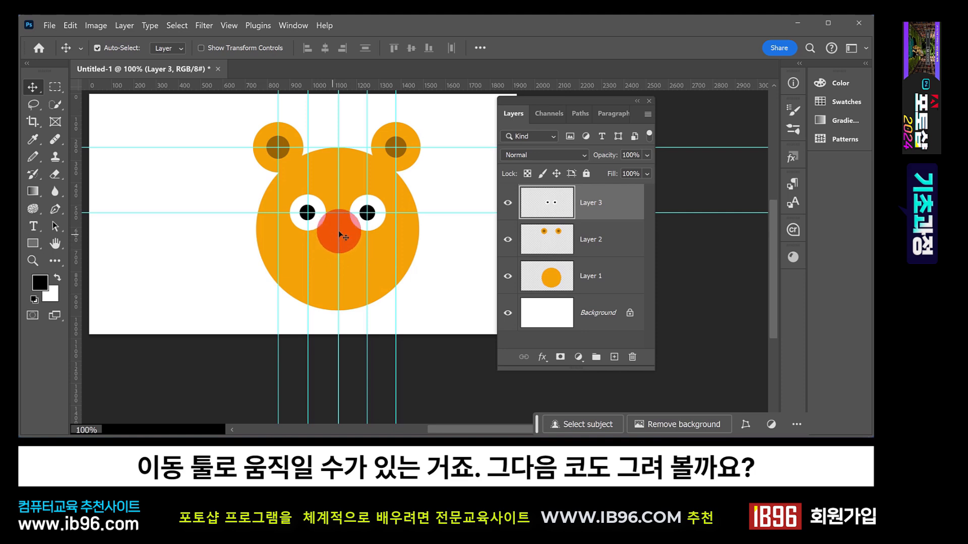
Step: On a new layer, draw an elliptical nose selection about 62 by 36 px, centred on the face's middle guide below the eyes
key(shift+m)
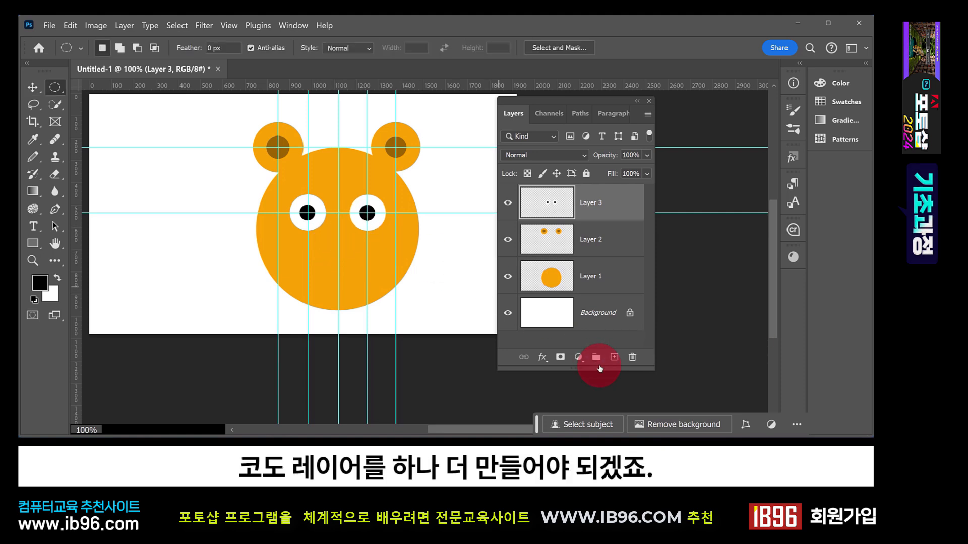
click(614, 357)
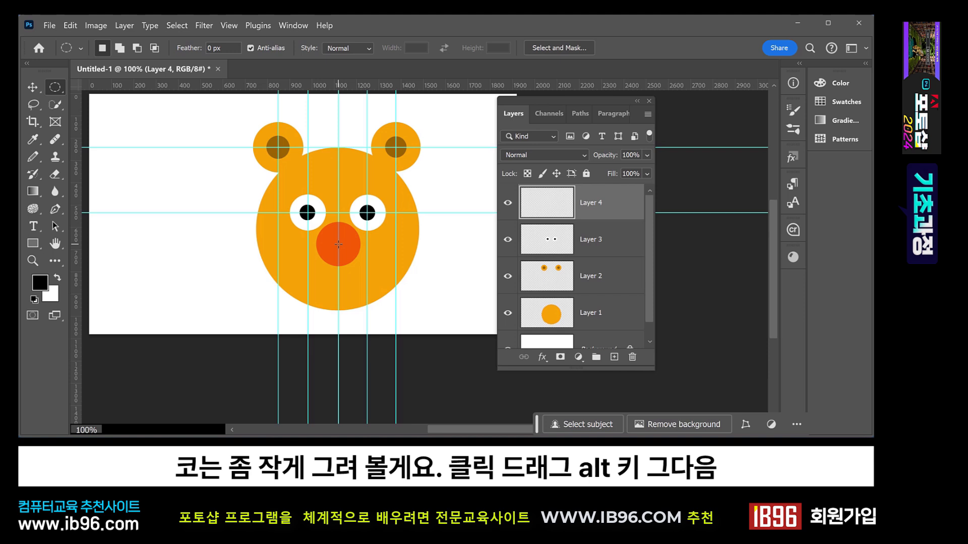
drag(338, 244, 344, 247)
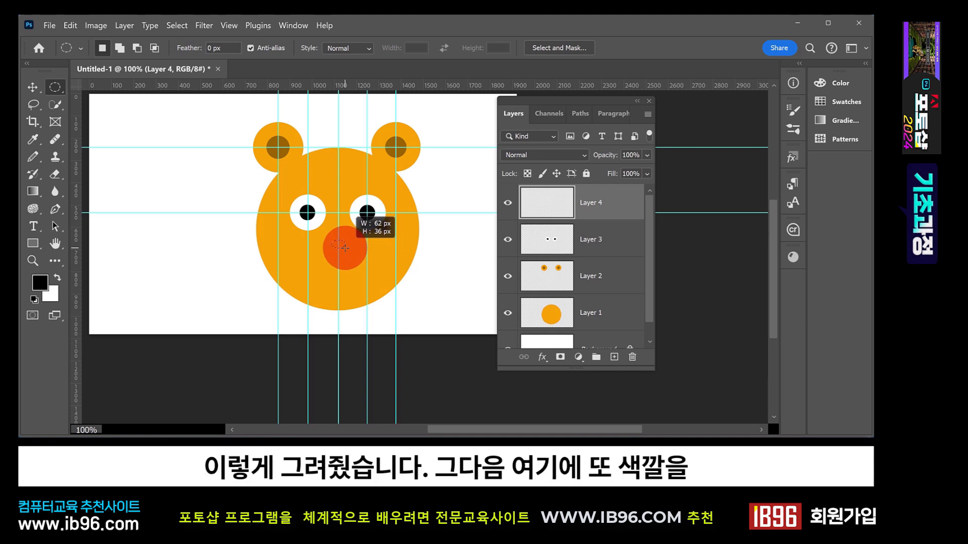
drag(344, 247, 344, 248)
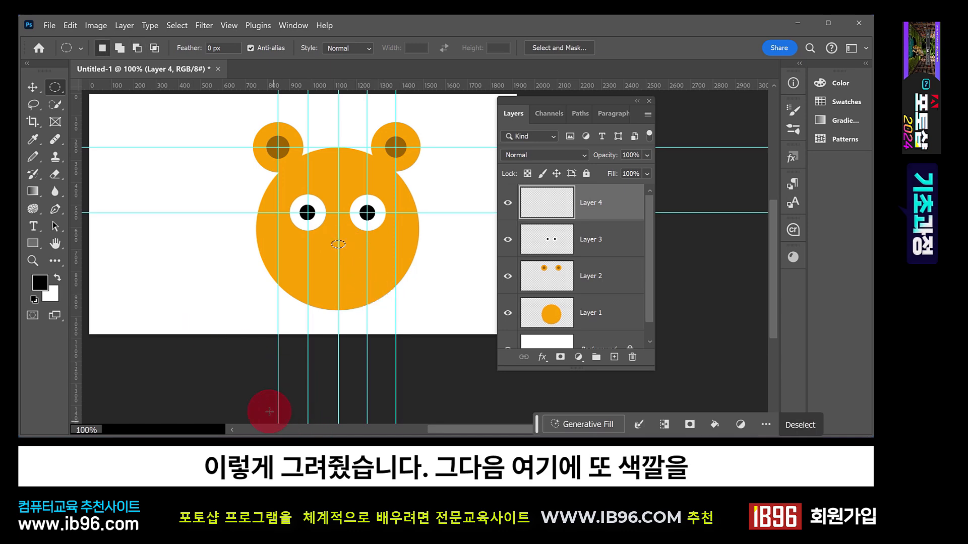
Step: Set the foreground colour to dark brown 5f4013, fill the nose ellipse with it and clear the selection
click(43, 285)
drag(466, 188, 459, 228)
click(612, 115)
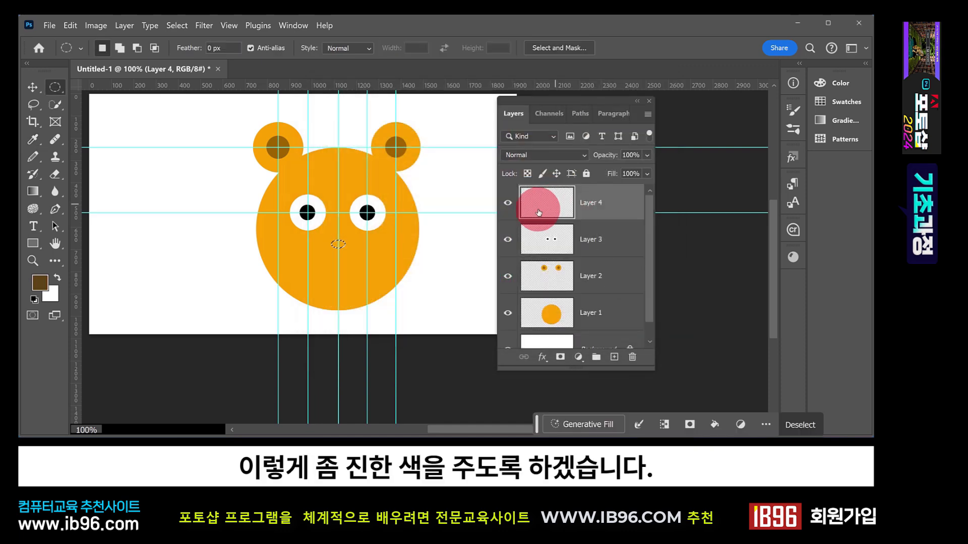
key(alt+Delete)
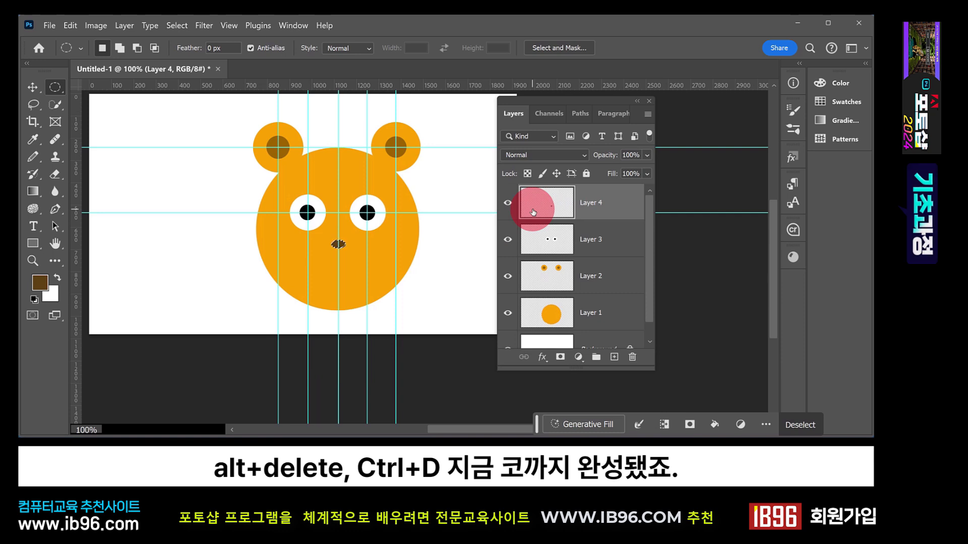
key(ctrl+d)
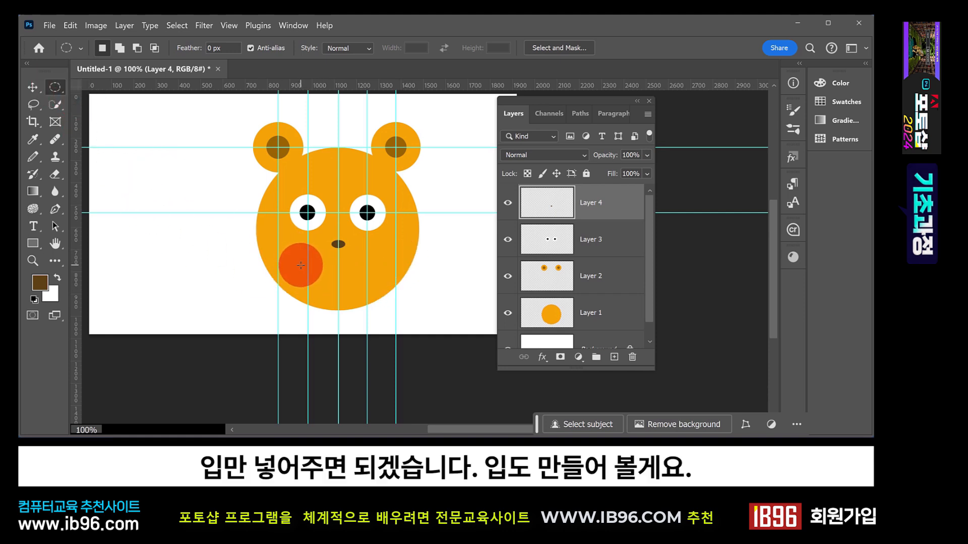
Step: Draw a wide, flat elliptical selection below the nose for the mouth and add a new layer, keeping the selection active
drag(301, 265, 376, 290)
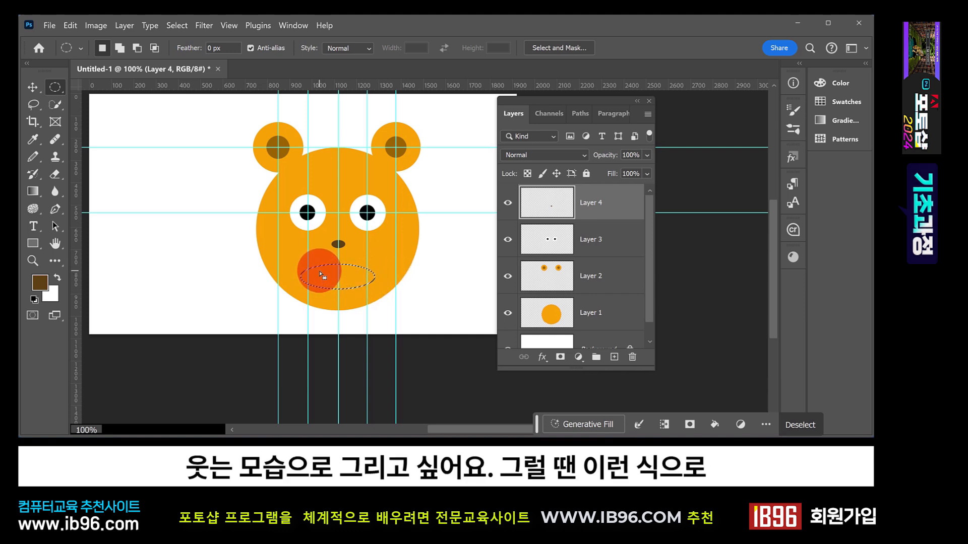
click(614, 357)
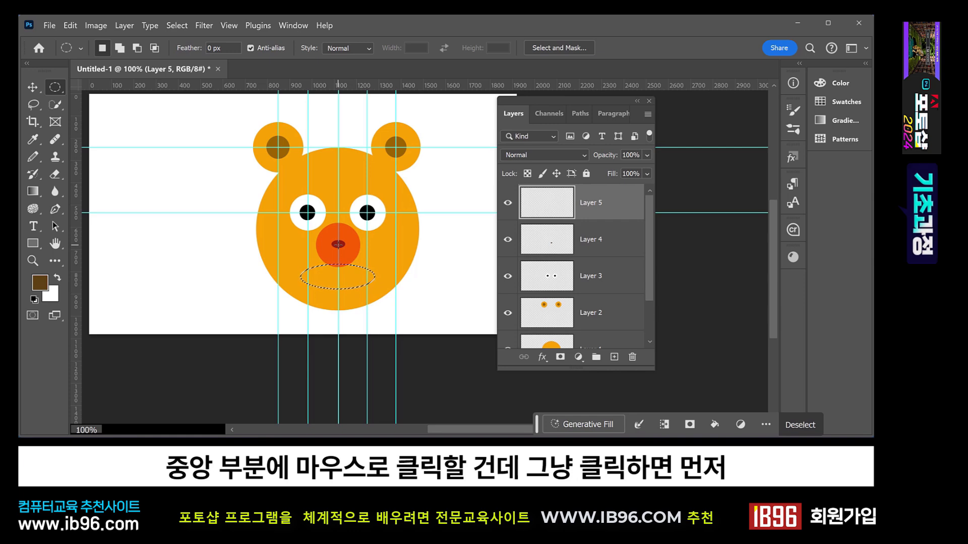
click(338, 245)
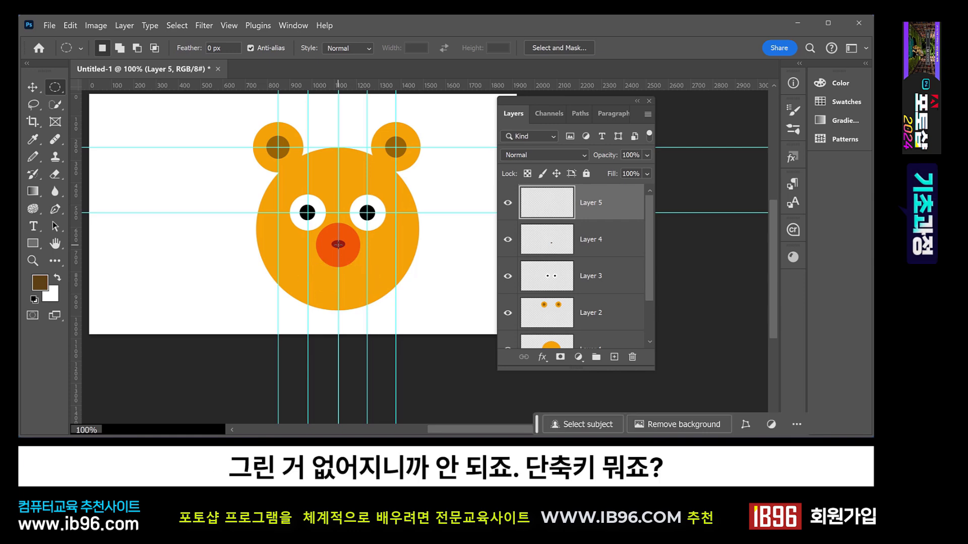
key(ctrl+z)
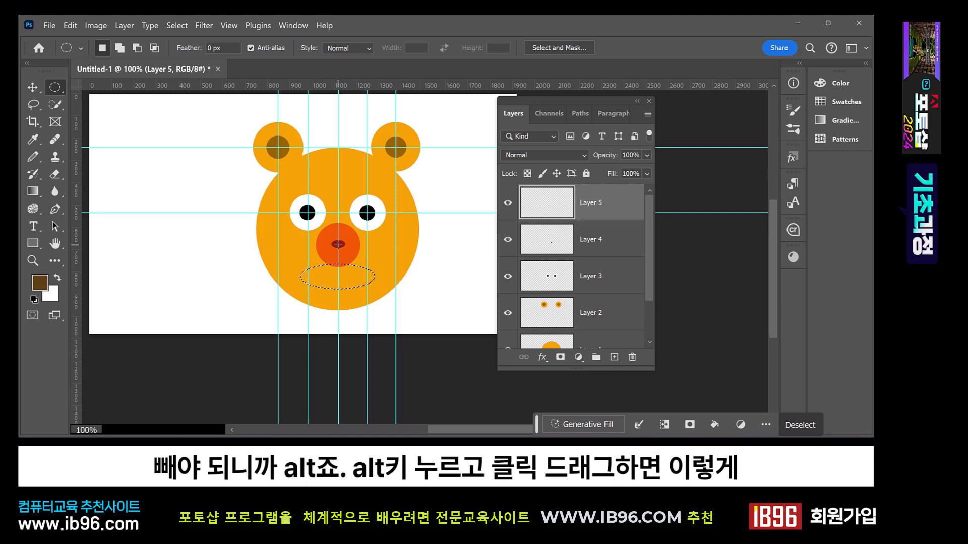
Step: Subtract an ellipse of about 624 by 354 px, centred on the nose, from the mouth selection to leave a thin smile
drag(338, 245, 338, 245)
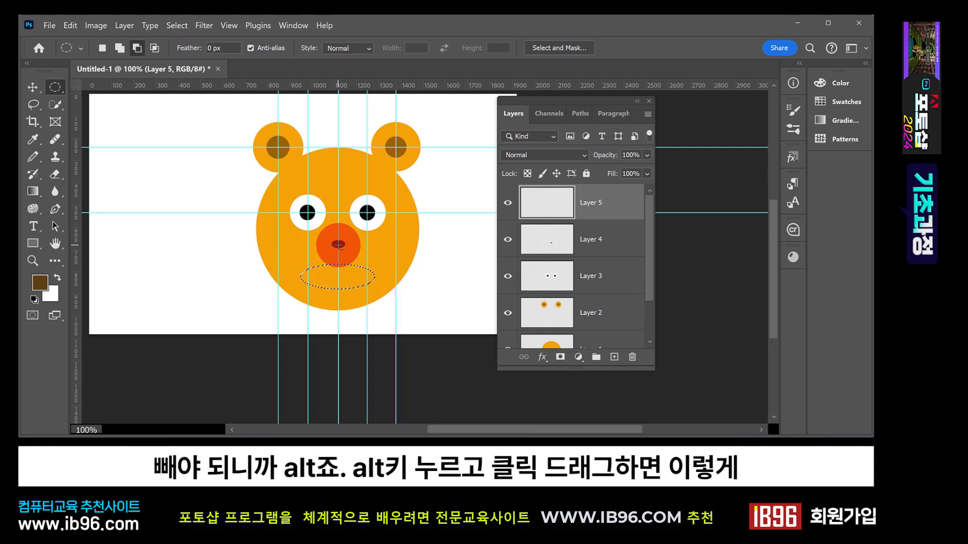
drag(395, 266, 421, 267)
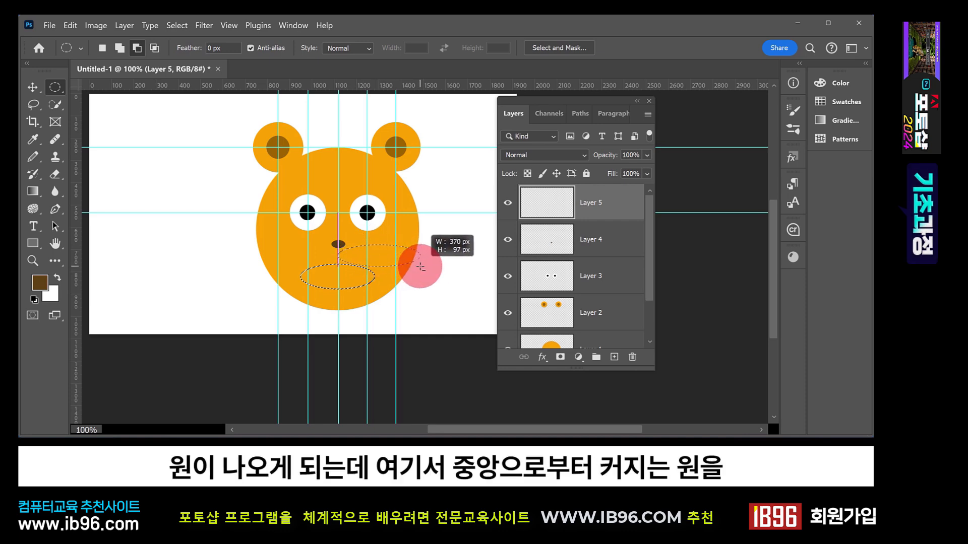
drag(421, 267, 424, 261)
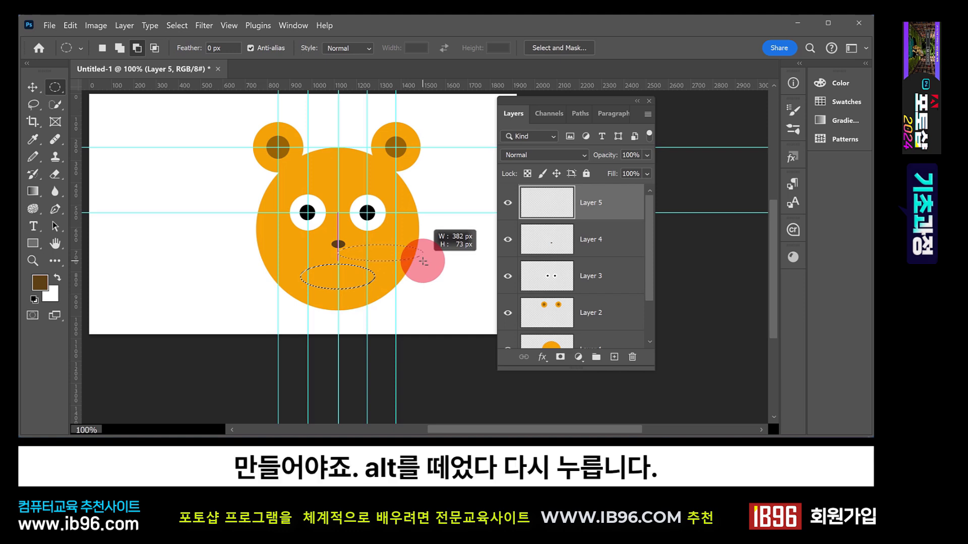
drag(424, 261, 408, 285)
key(alt)
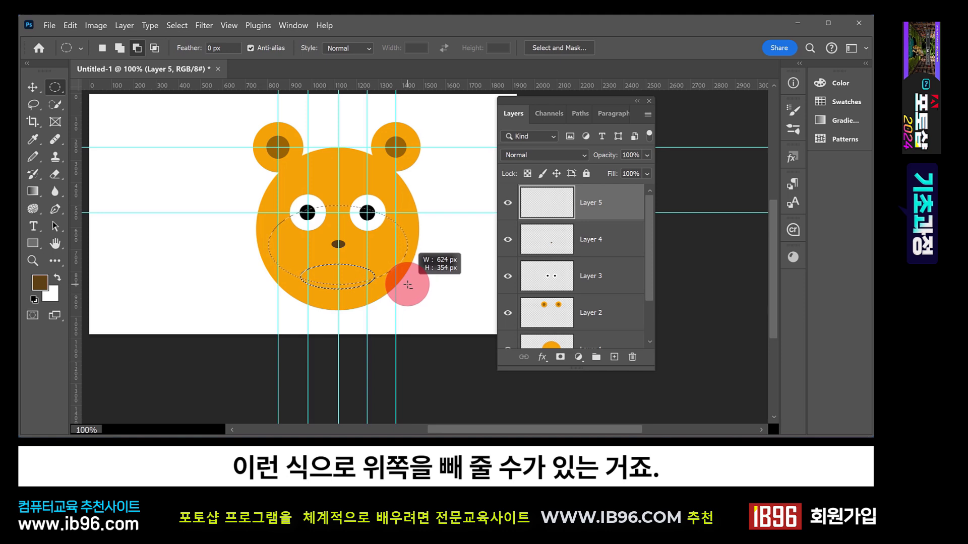
drag(408, 285, 407, 284)
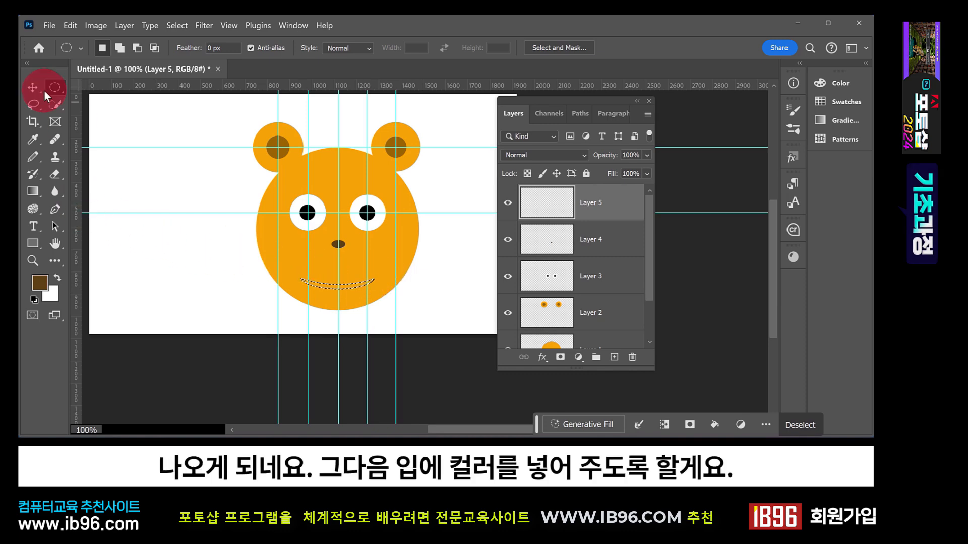
Step: Set the foreground colour to red, about df3030, fill the smile selection with it and clear the selection
click(55, 105)
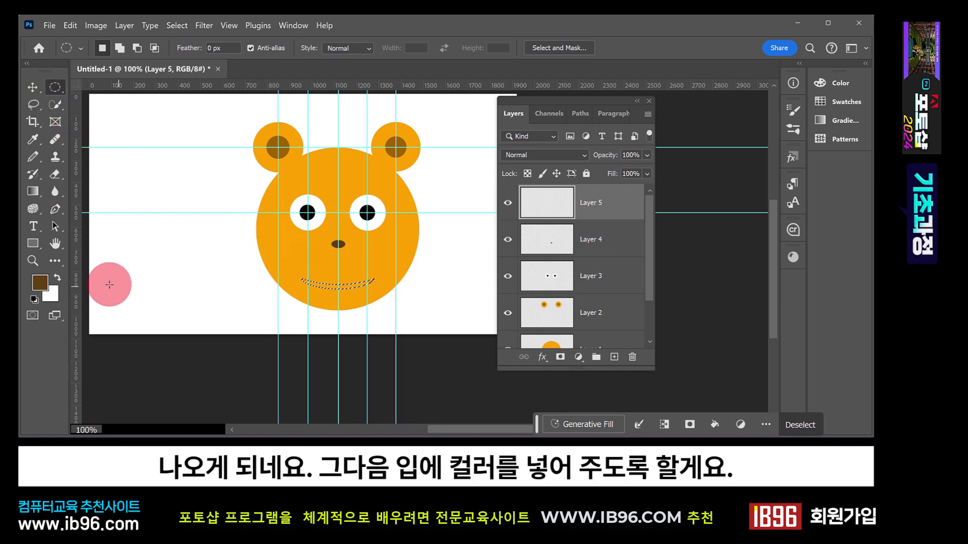
click(33, 286)
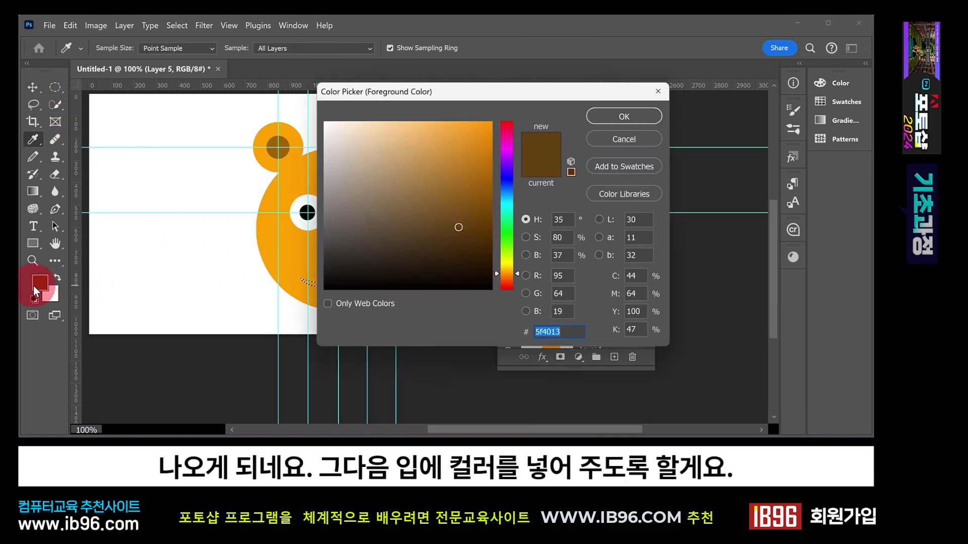
click(510, 135)
drag(510, 126, 510, 120)
click(453, 141)
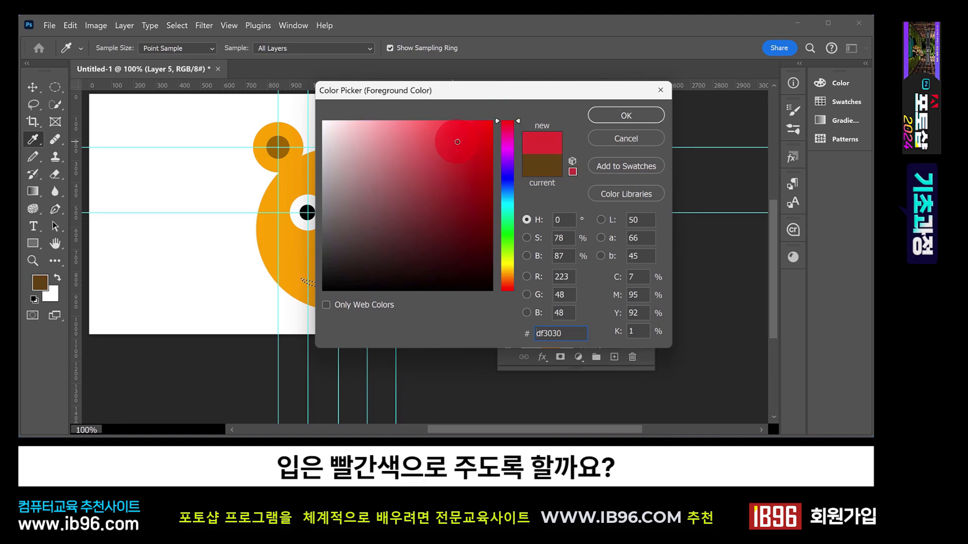
drag(457, 141, 457, 142)
click(612, 115)
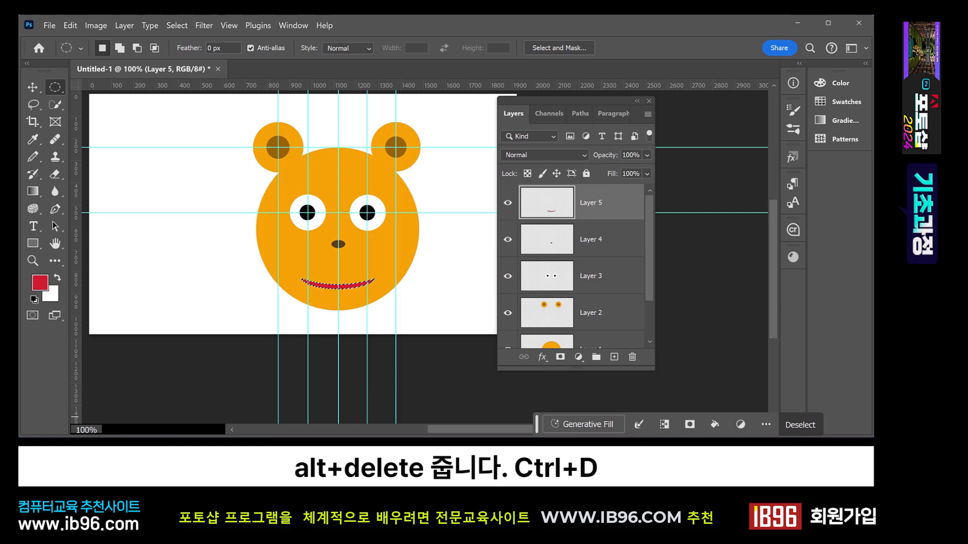
key(ctrl+d)
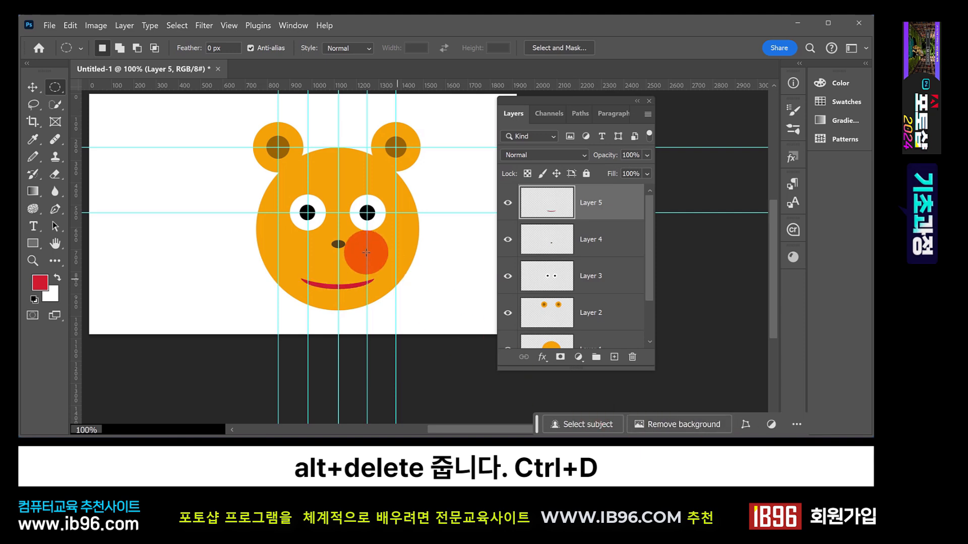
Step: Remove all horizontal and vertical guides from the canvas with the Move tool
click(32, 87)
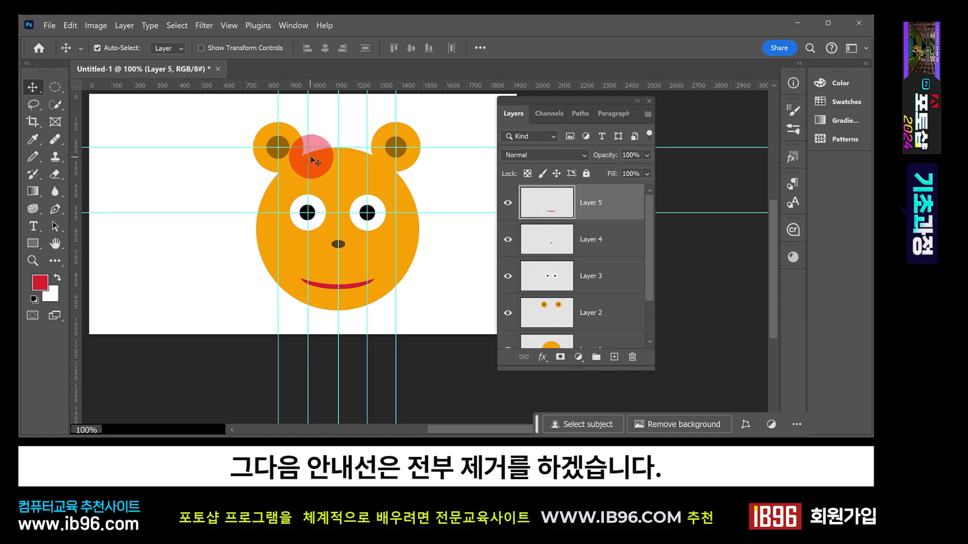
drag(321, 147, 326, 26)
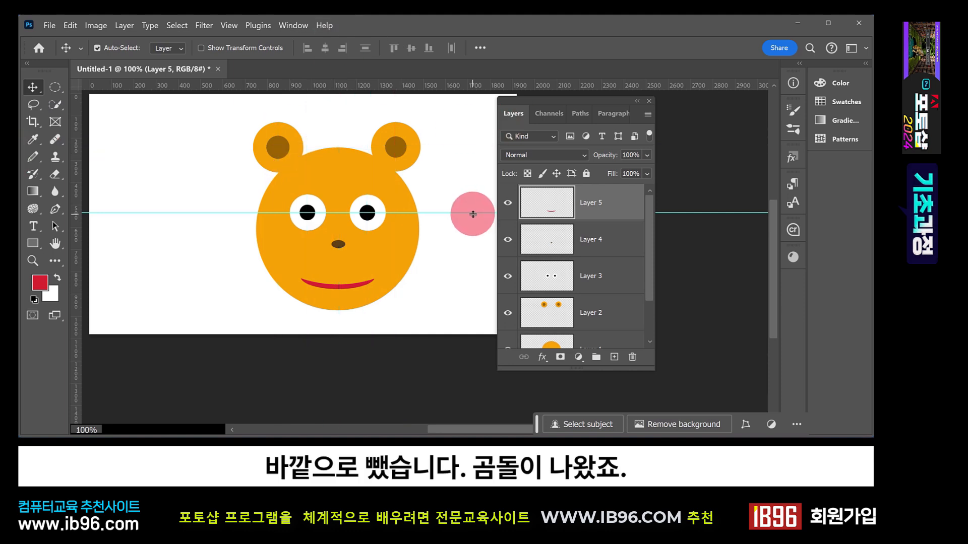
drag(471, 213, 494, 28)
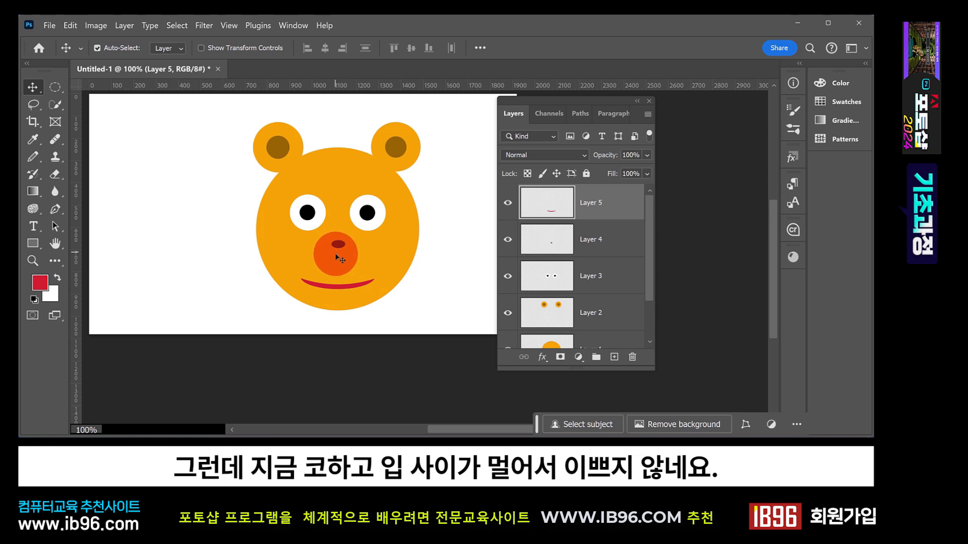
Step: Select the nose layer, Layer 4, and move the nose about 102 px down towards the mouth
drag(334, 250, 339, 283)
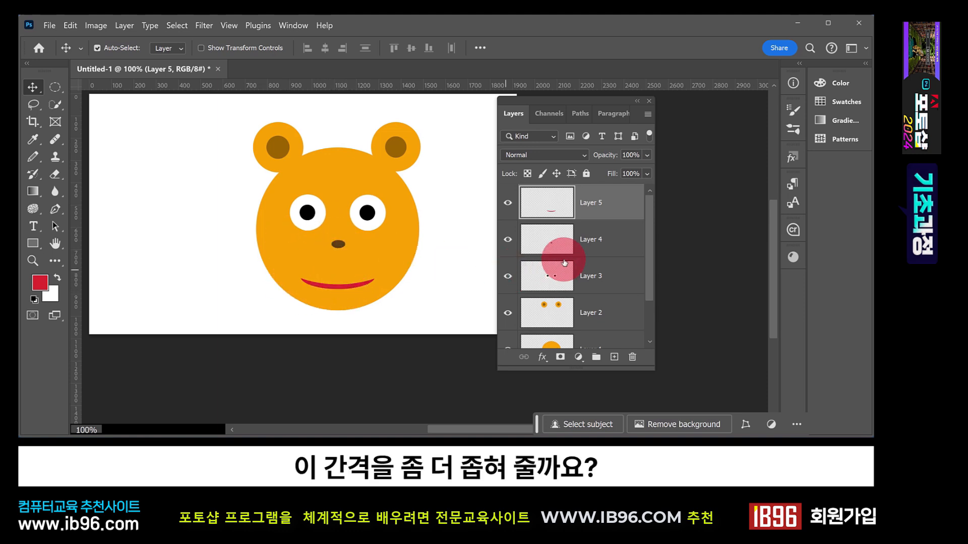
scroll(572, 255, down, 2)
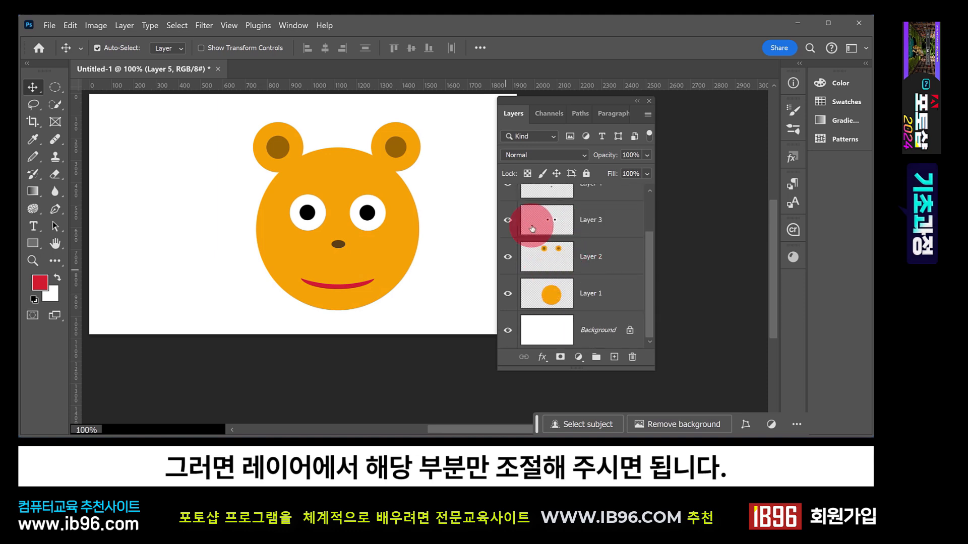
scroll(545, 232, up, 1)
click(551, 228)
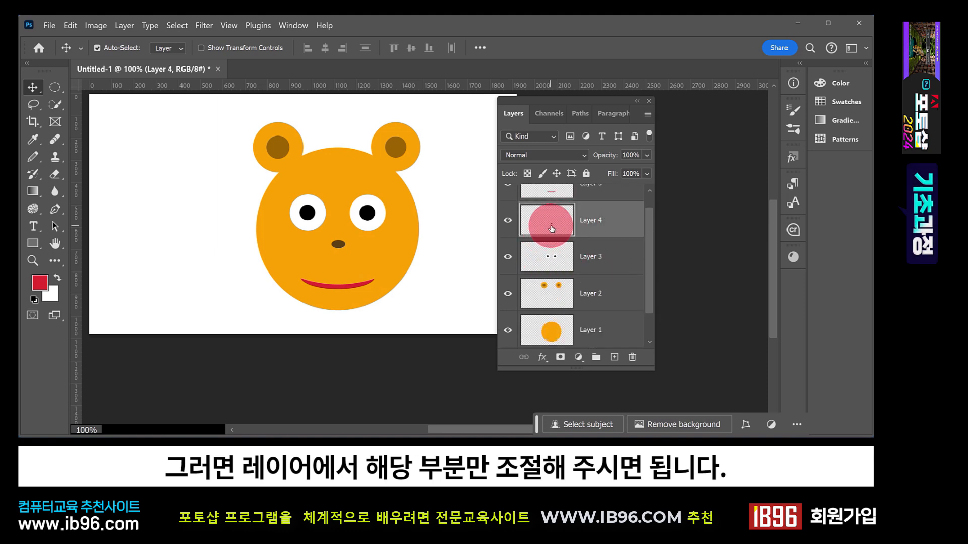
drag(551, 228, 339, 270)
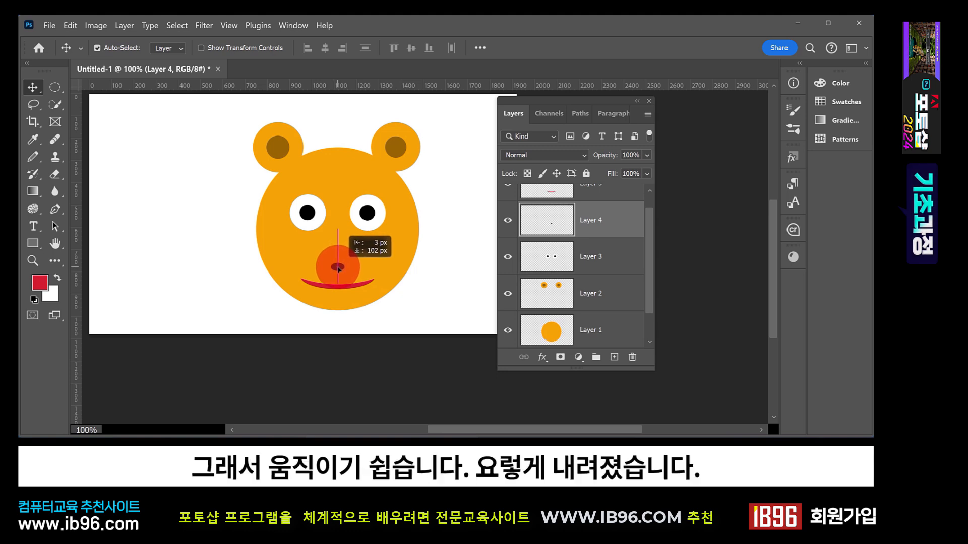
Step: Select the eyes layer, Layer 3, and move both eyes straight down 82 px towards the nose, keeping their horizontal position
drag(338, 269, 338, 270)
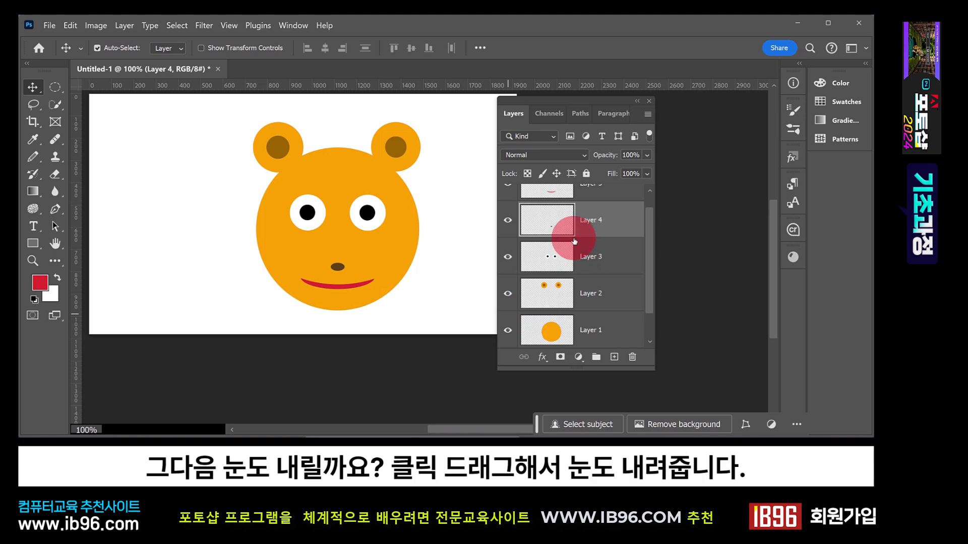
click(545, 270)
drag(367, 217, 367, 238)
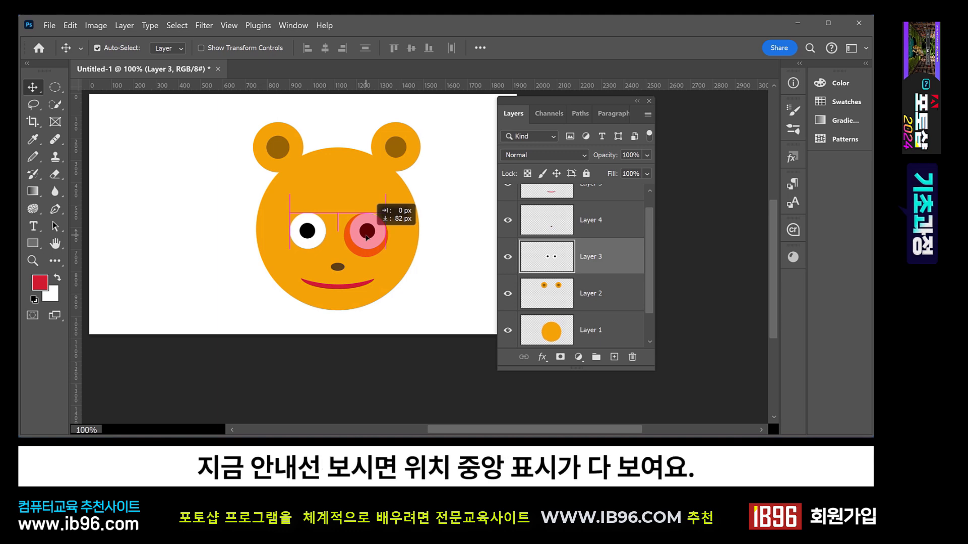
drag(367, 237, 366, 237)
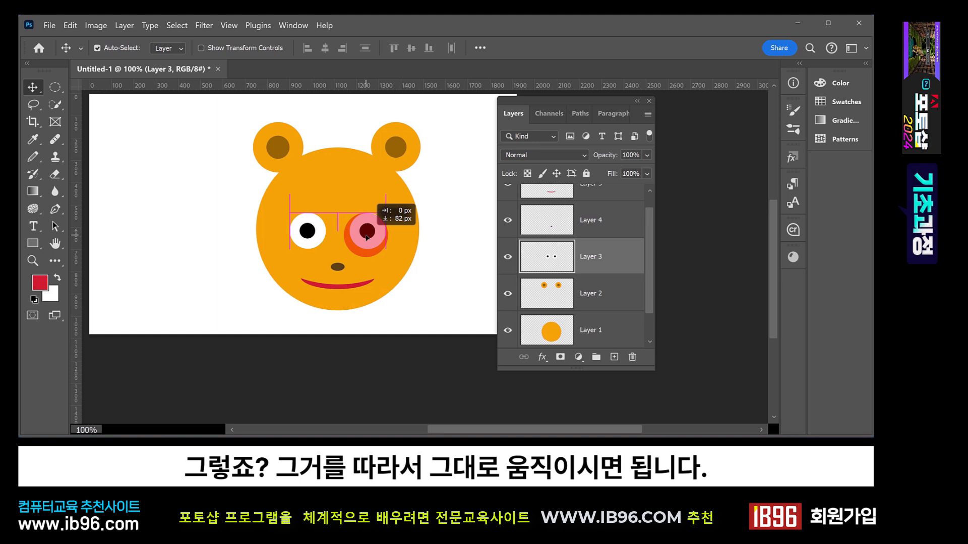
drag(367, 237, 367, 237)
click(468, 242)
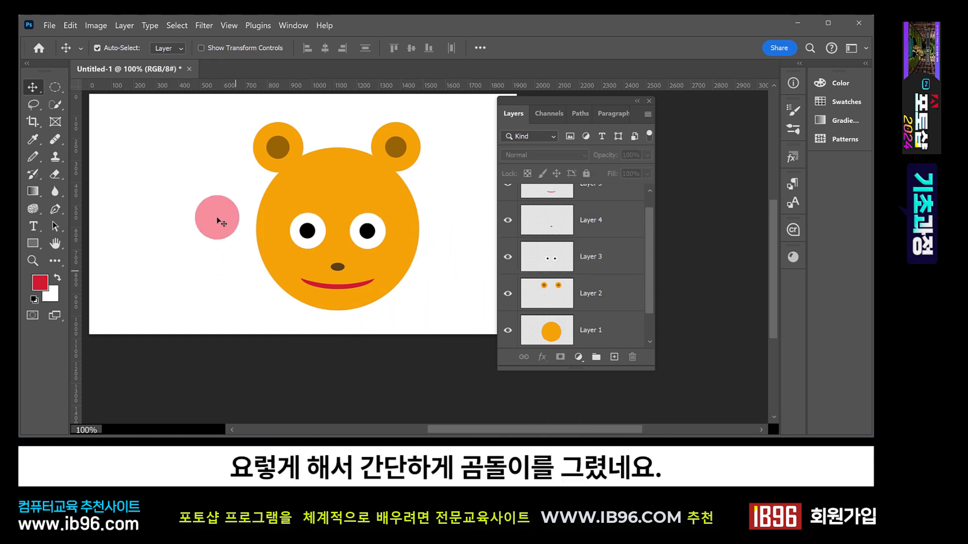
Step: Select the ears layer, Layer 2, and move both ears slightly down into the head
drag(217, 218, 417, 218)
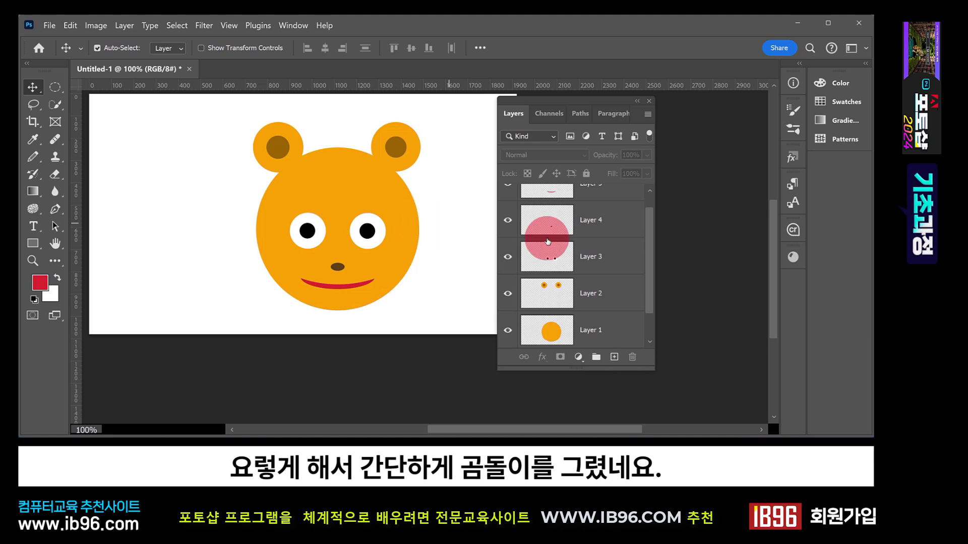
click(601, 294)
click(414, 156)
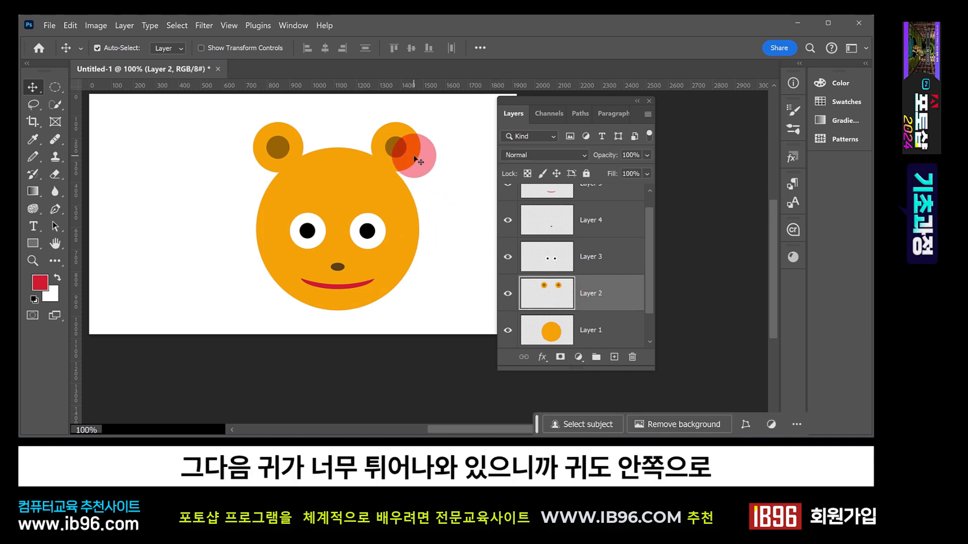
drag(414, 158, 414, 162)
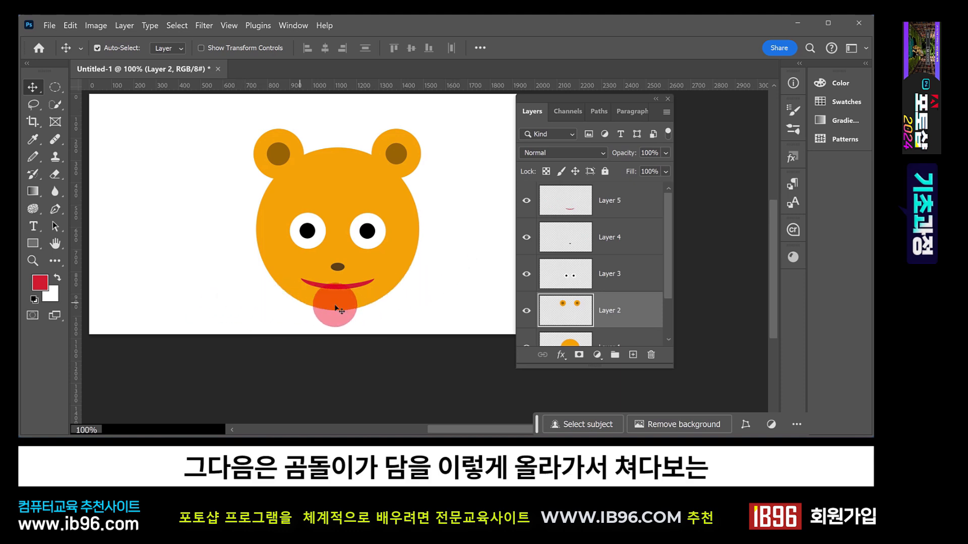
mouse_move(335, 305)
mouse_down()
mouse_move(234, 303)
mouse_move(347, 303)
mouse_up()
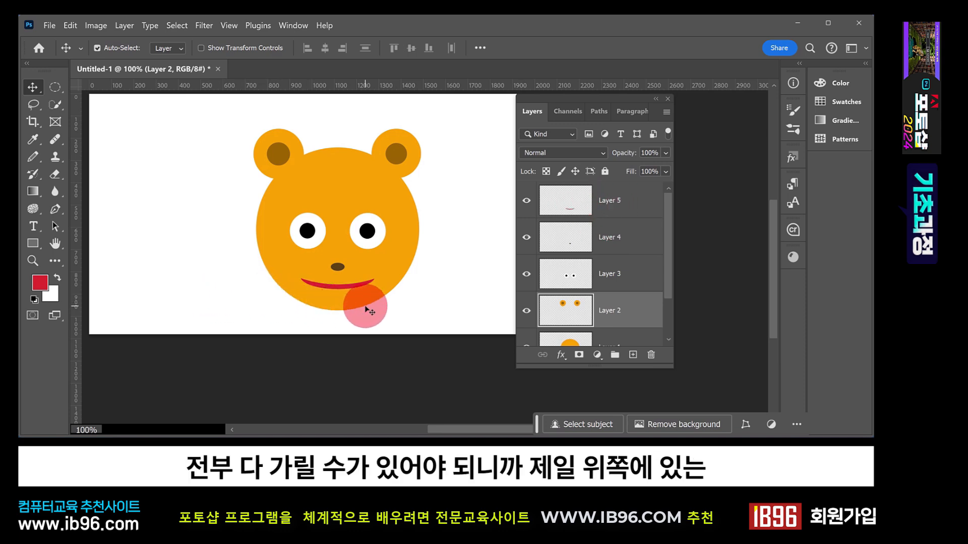
Step: Add a new layer above the mouth layer, Layer 5, and make a full-width rectangular selection from just below the mouth to the canvas bottom
click(631, 200)
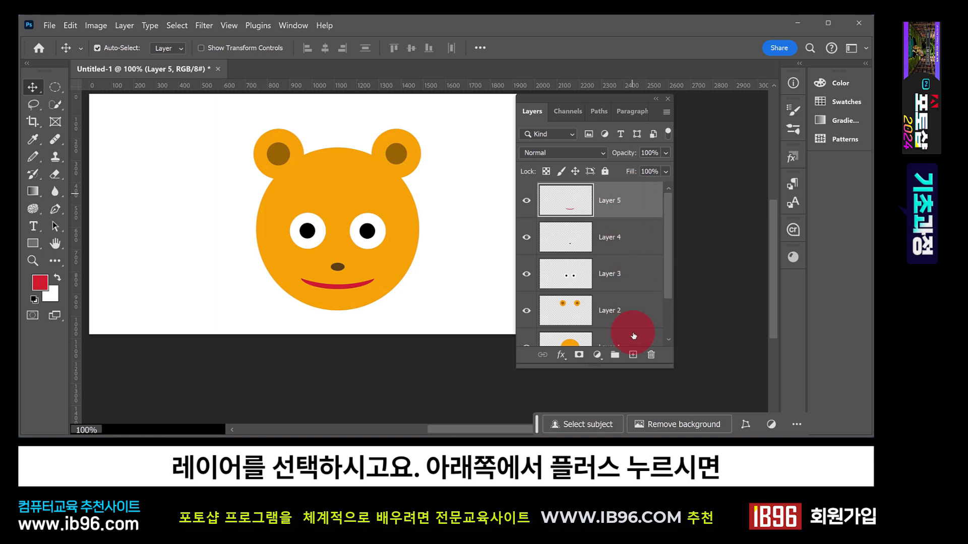
click(634, 362)
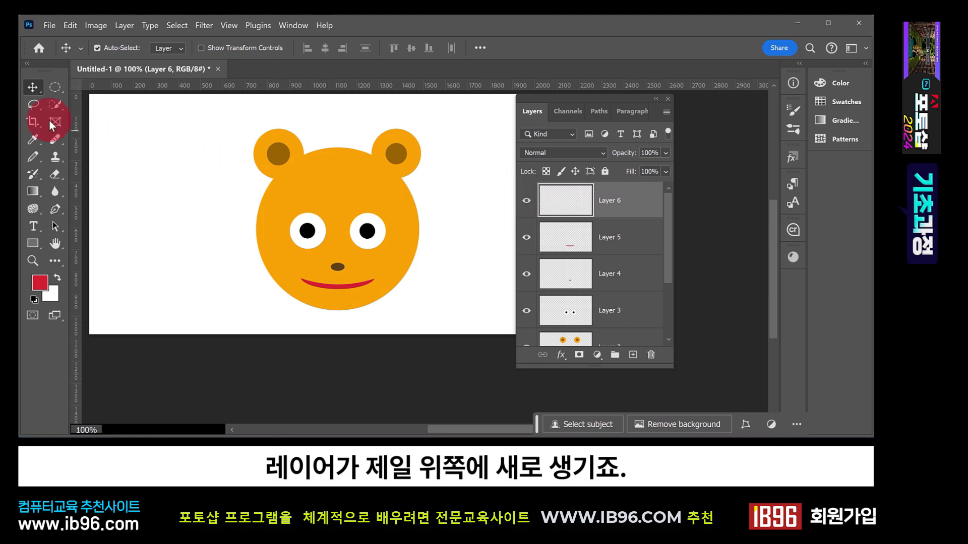
drag(58, 85, 92, 89)
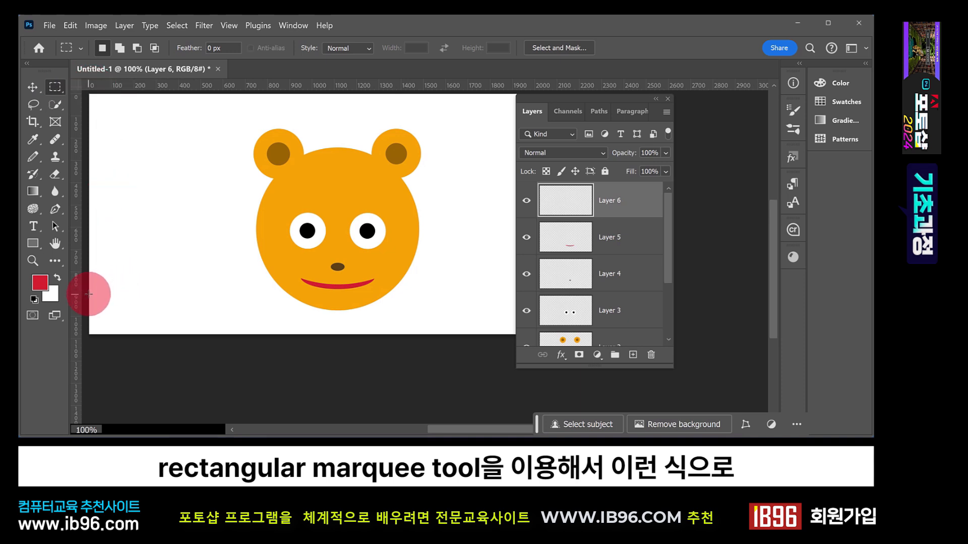
drag(88, 291, 580, 369)
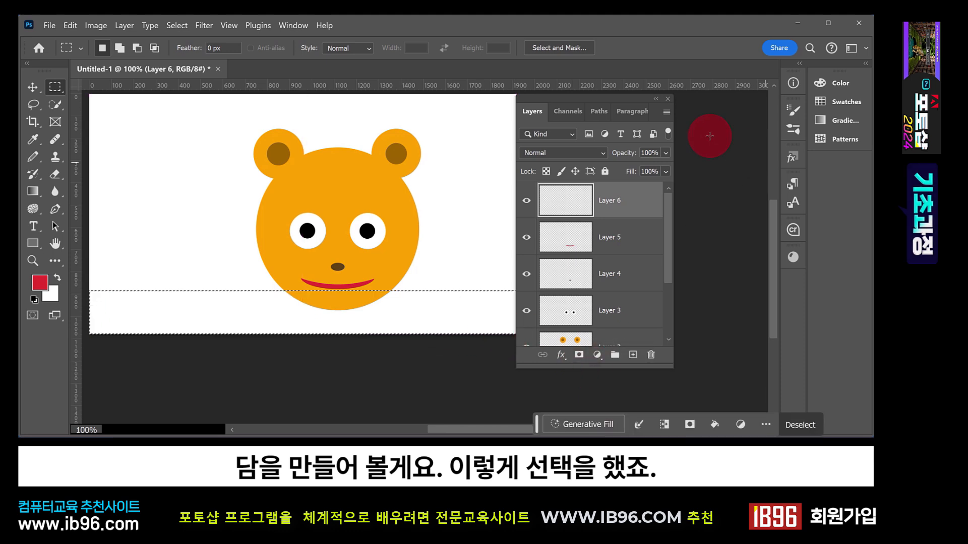
drag(591, 99, 598, 96)
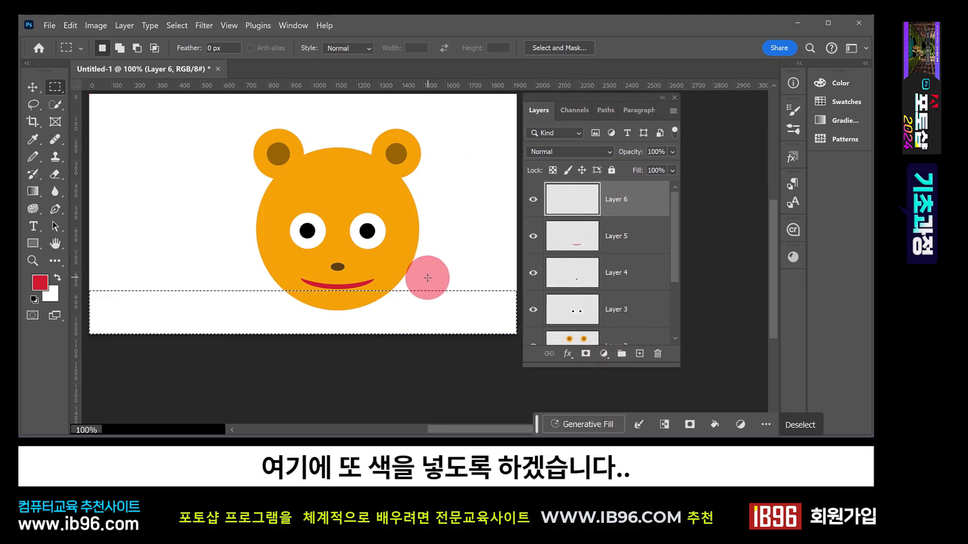
Step: Set the foreground colour to mid grey, 828282, fill the wall selection with it and clear the selection
click(39, 282)
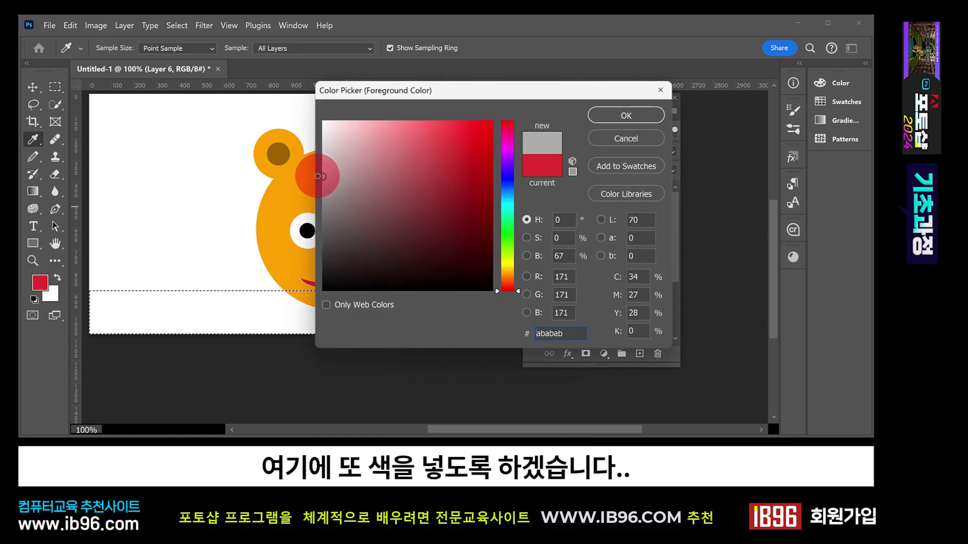
click(320, 165)
drag(318, 167, 318, 207)
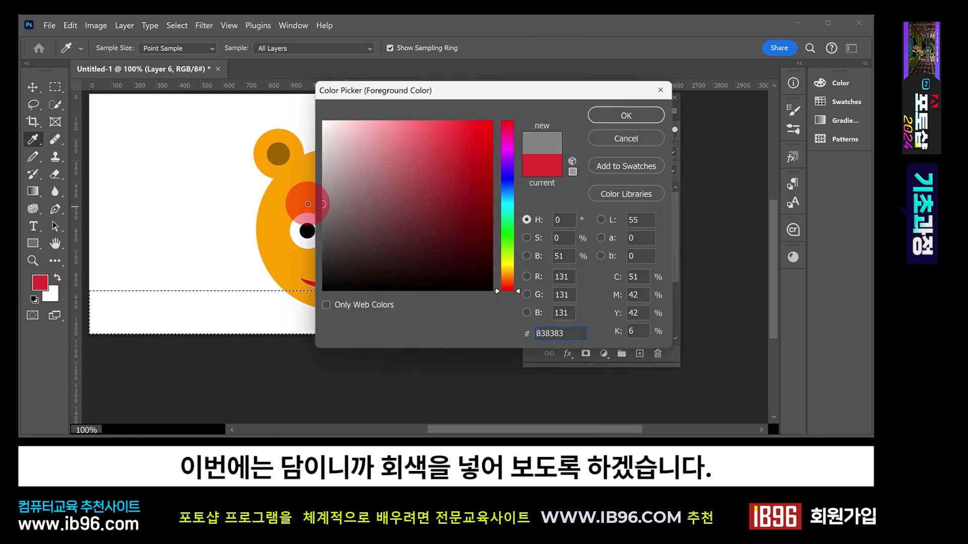
click(642, 113)
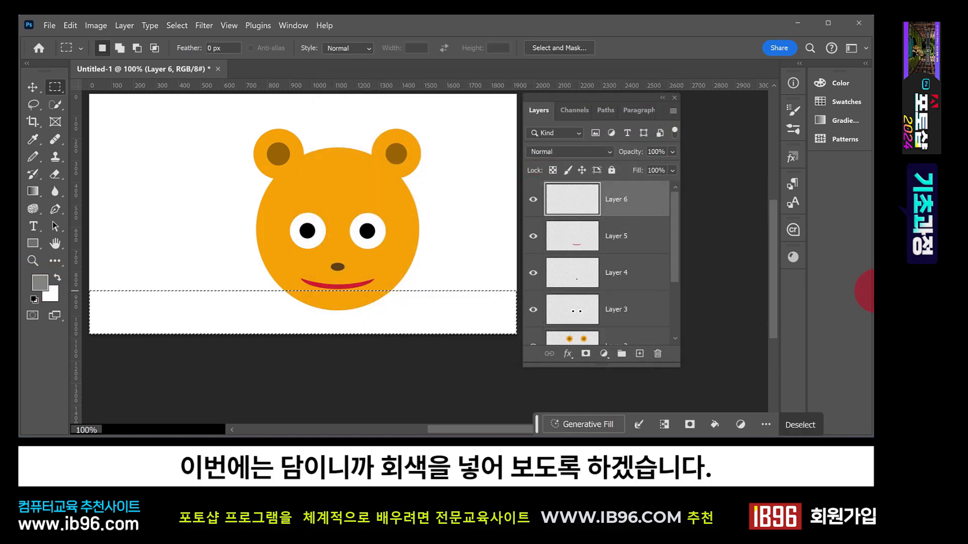
key(alt+Delete)
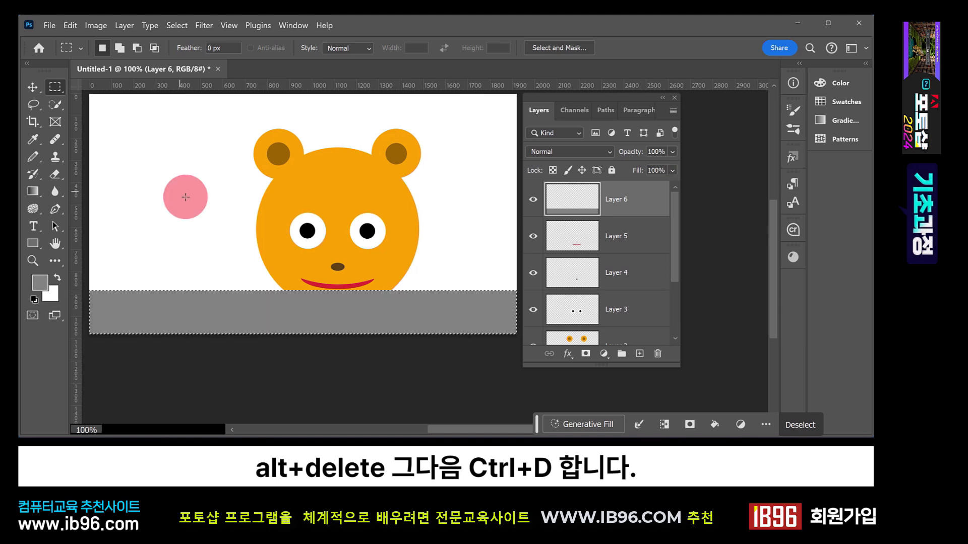
key(ctrl+d)
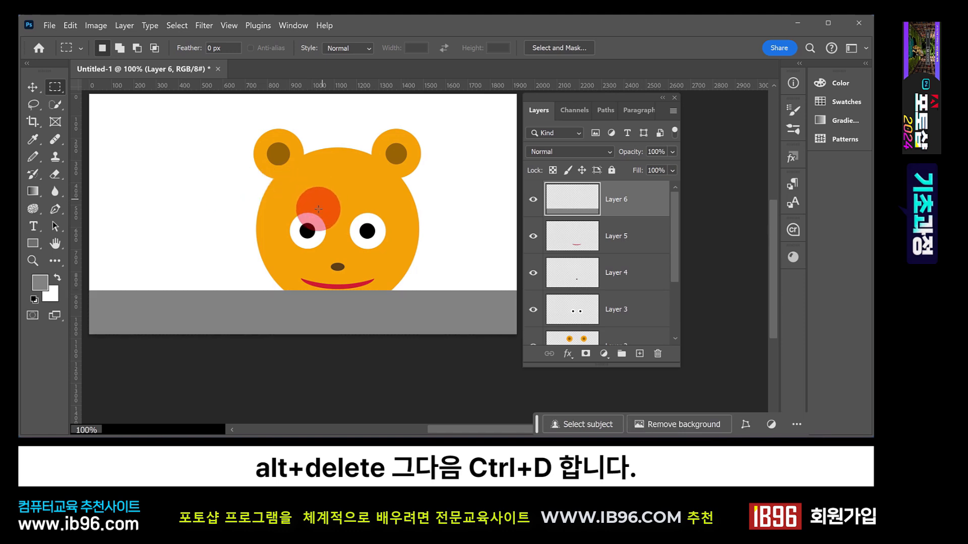
Step: Move the grey wall up over the eyes and back down, leaving its upper edge just below the mouth
click(33, 87)
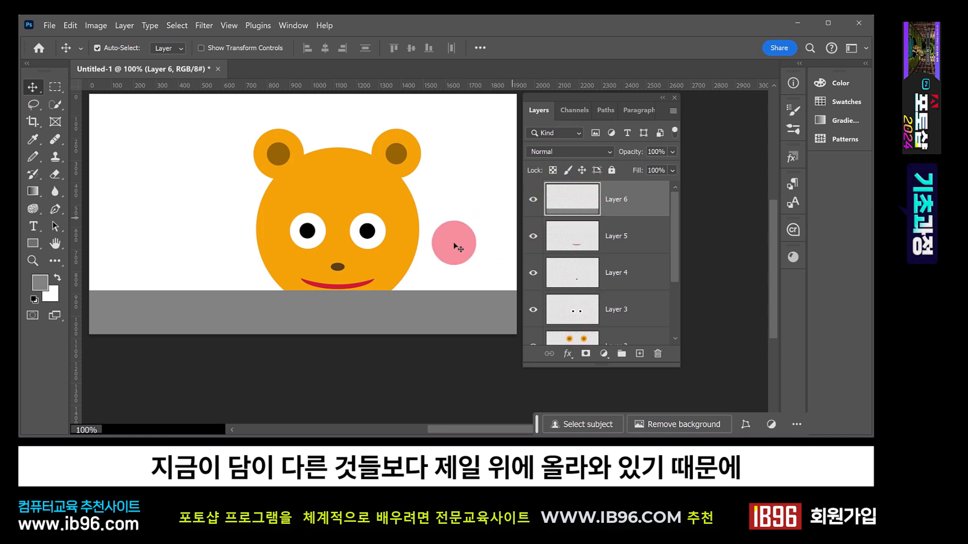
drag(423, 310, 424, 219)
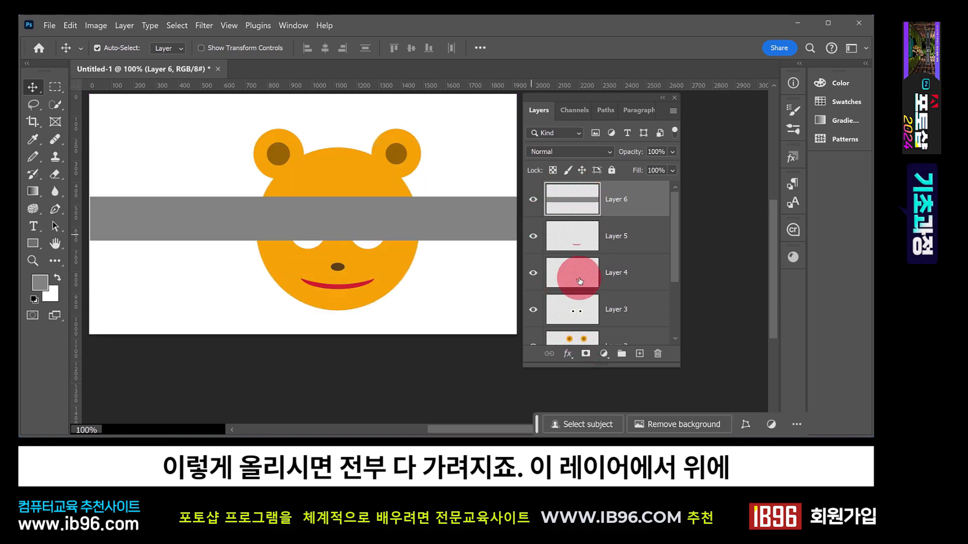
drag(589, 316, 477, 328)
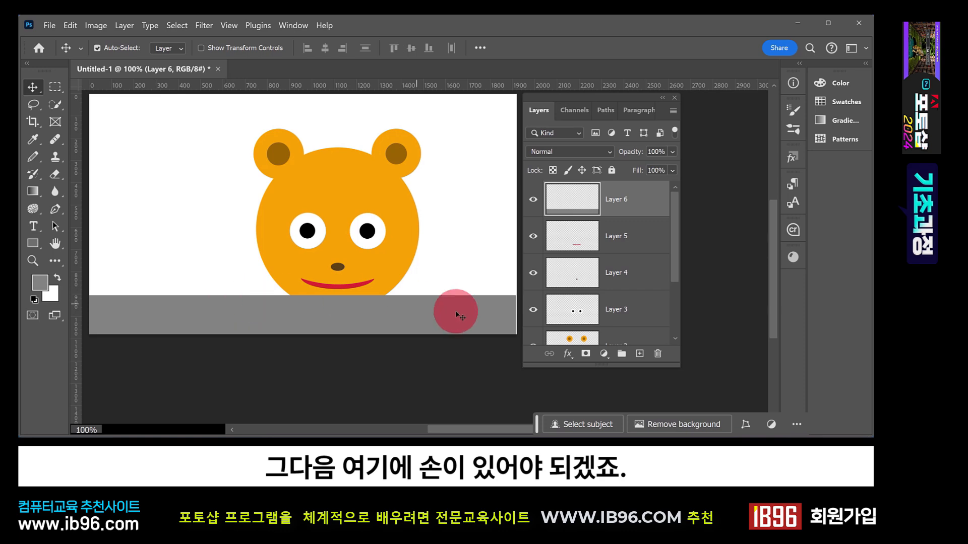
drag(465, 311, 468, 310)
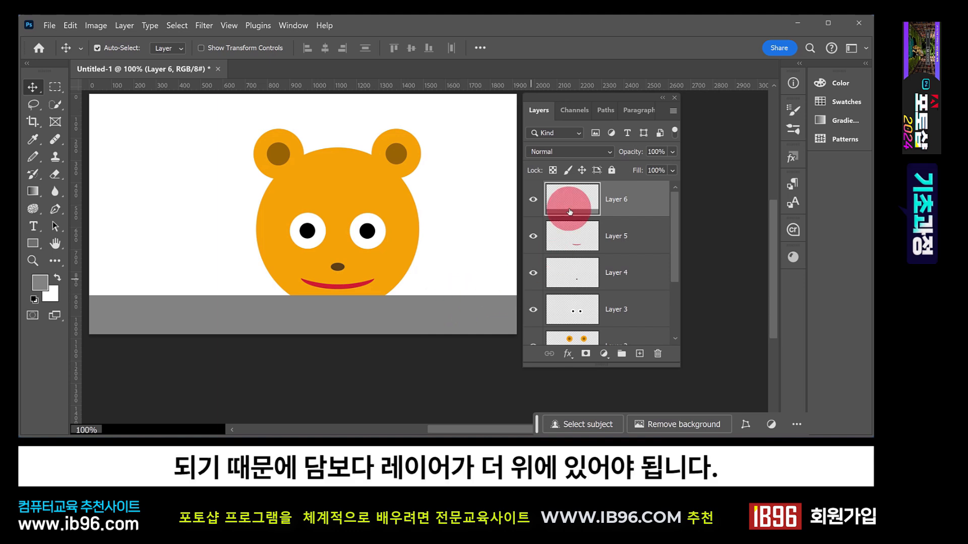
Step: Add a new layer above the wall layer and make a small elliptical paw selection straddling the wall's upper edge, left of the head
drag(570, 212, 635, 321)
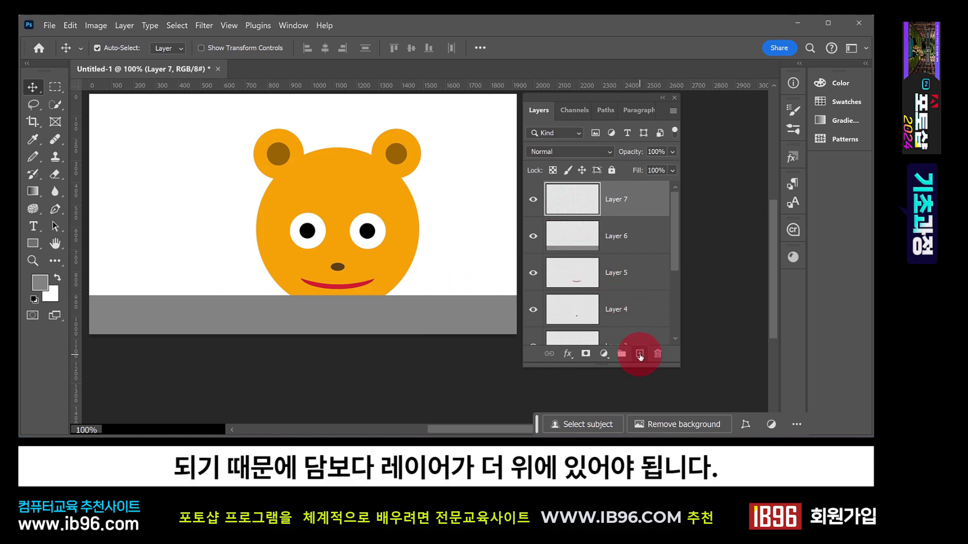
click(580, 202)
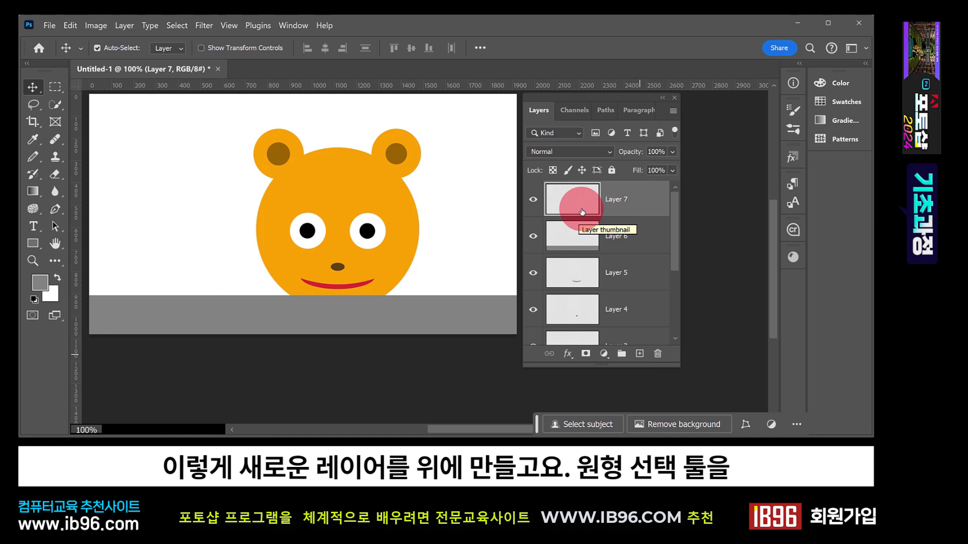
drag(52, 84, 111, 96)
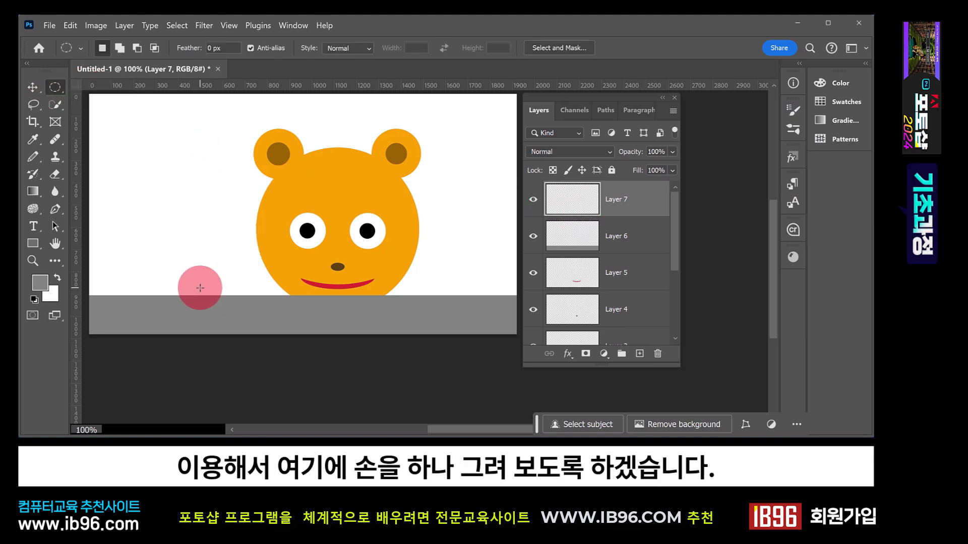
drag(200, 288, 235, 312)
mouse_move(222, 306)
mouse_down()
mouse_move(216, 298)
mouse_move(232, 302)
mouse_up()
drag(232, 302, 231, 303)
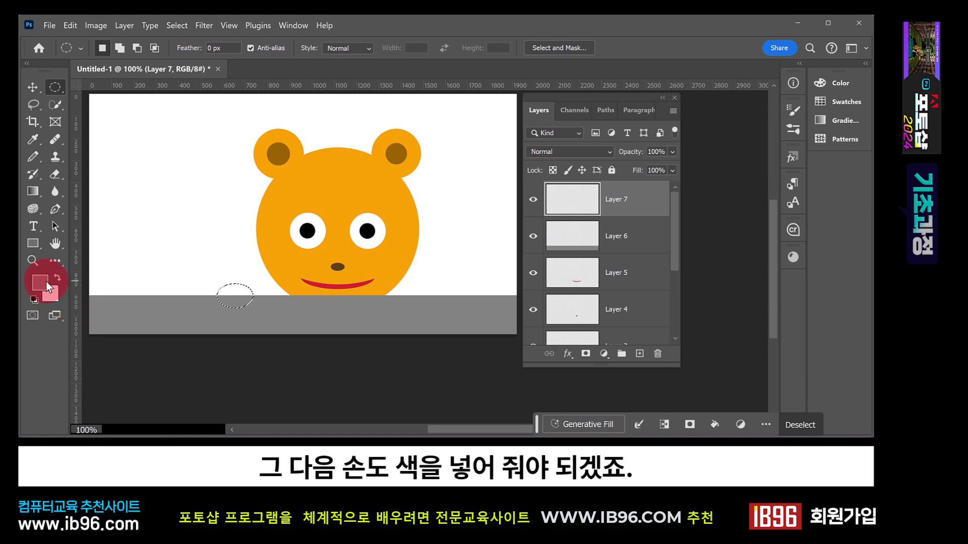
Step: Fill the ellipse with brown a36e12, clear the selection and move the paw slightly closer to the head
click(47, 282)
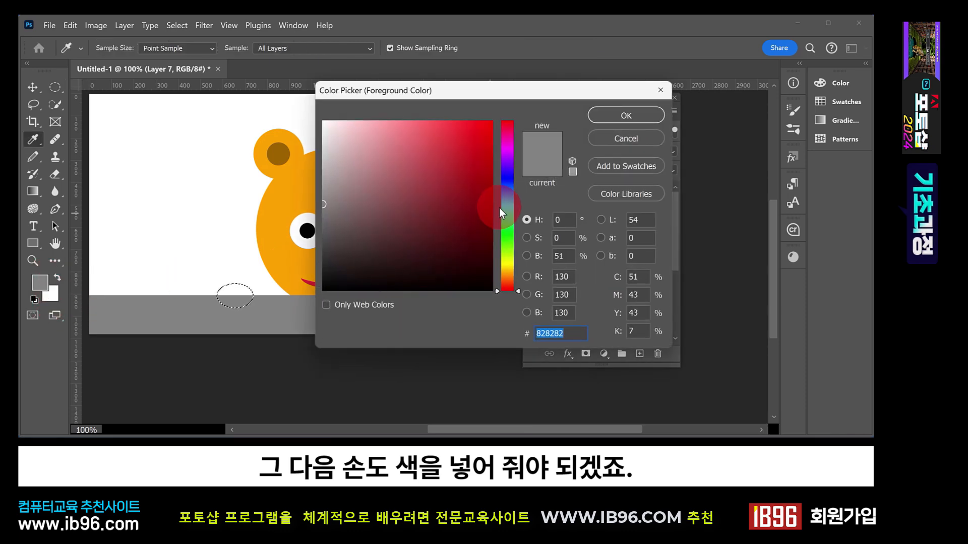
click(505, 273)
click(474, 182)
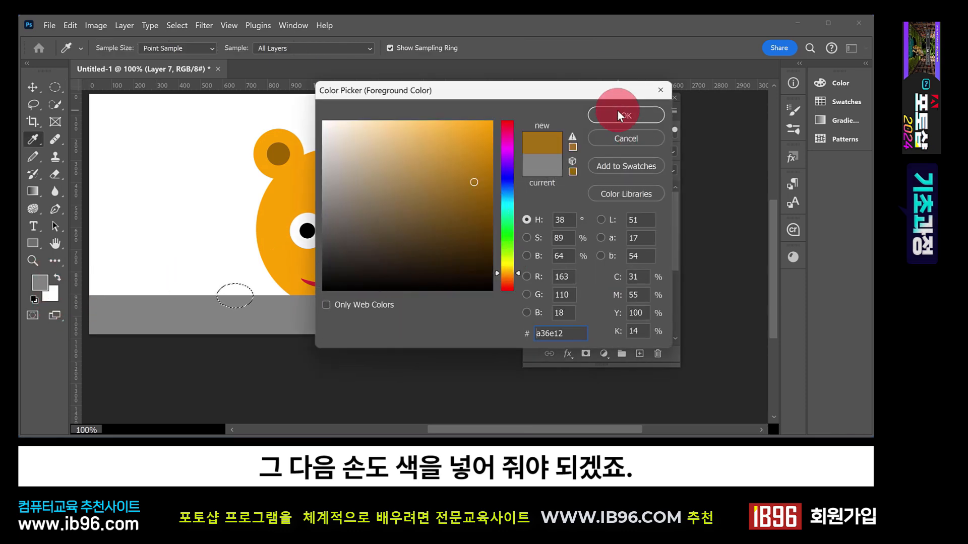
click(620, 114)
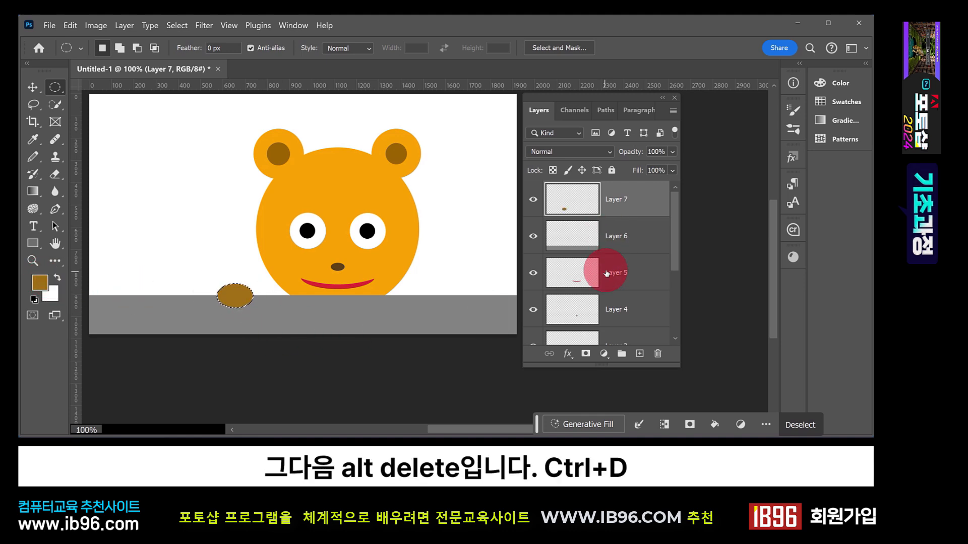
key(ctrl+d)
key(v)
drag(227, 294, 237, 294)
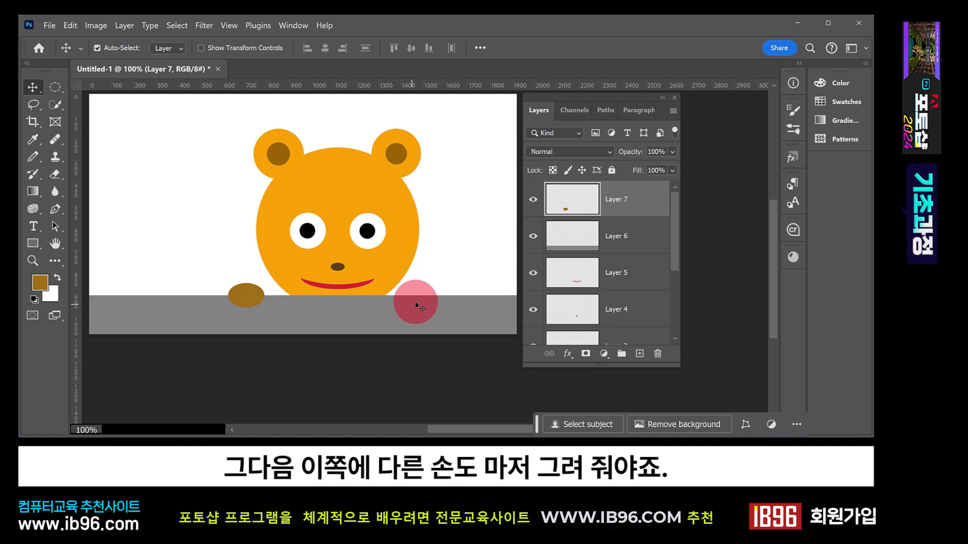
Step: Select the paw with a rectangular marquee, duplicate it at the same height to the right of the head and clear the selection
click(55, 91)
key(shift+m)
drag(216, 273, 273, 317)
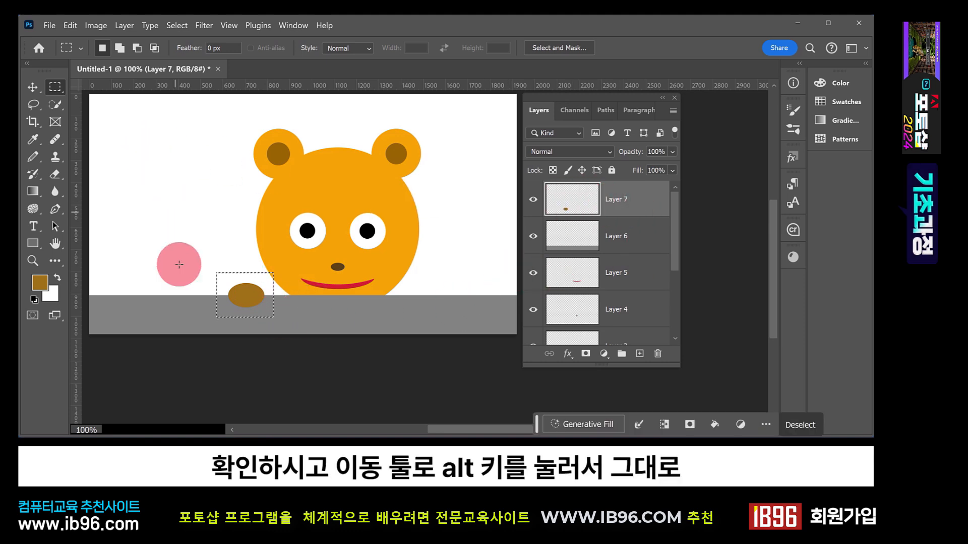
click(32, 87)
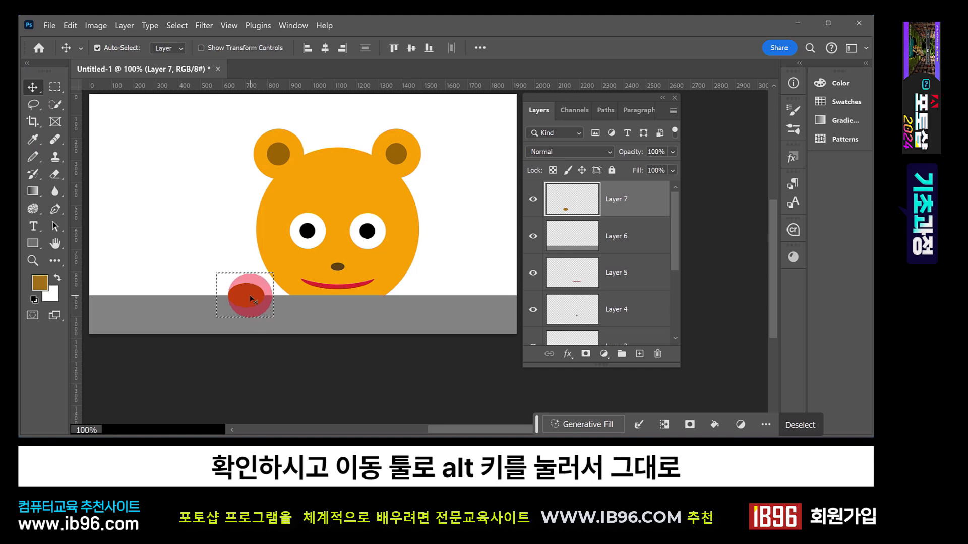
drag(251, 300, 430, 301)
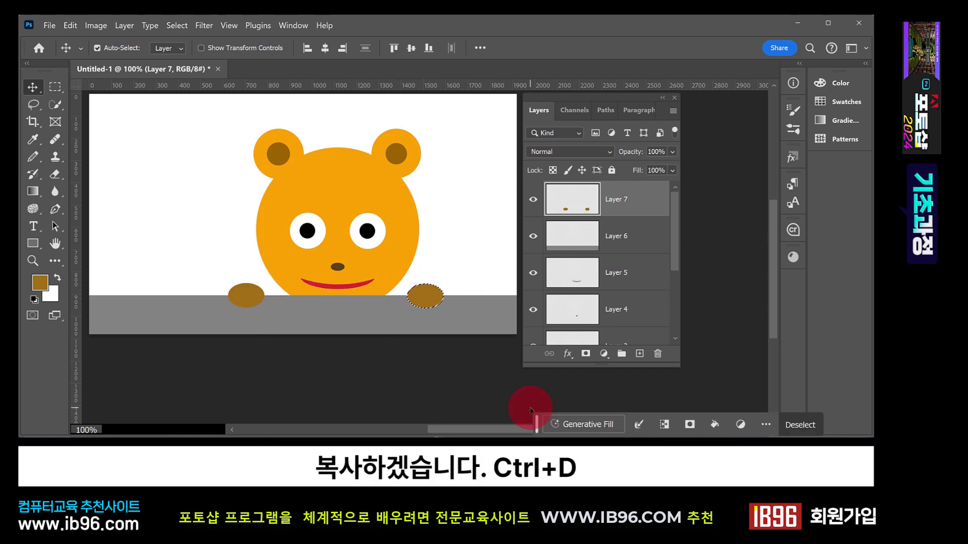
key(ctrl+d)
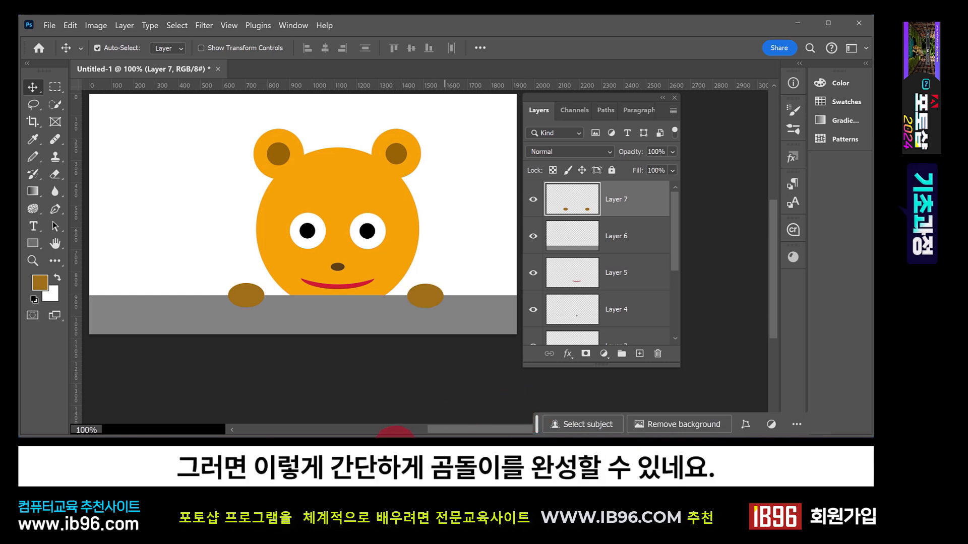